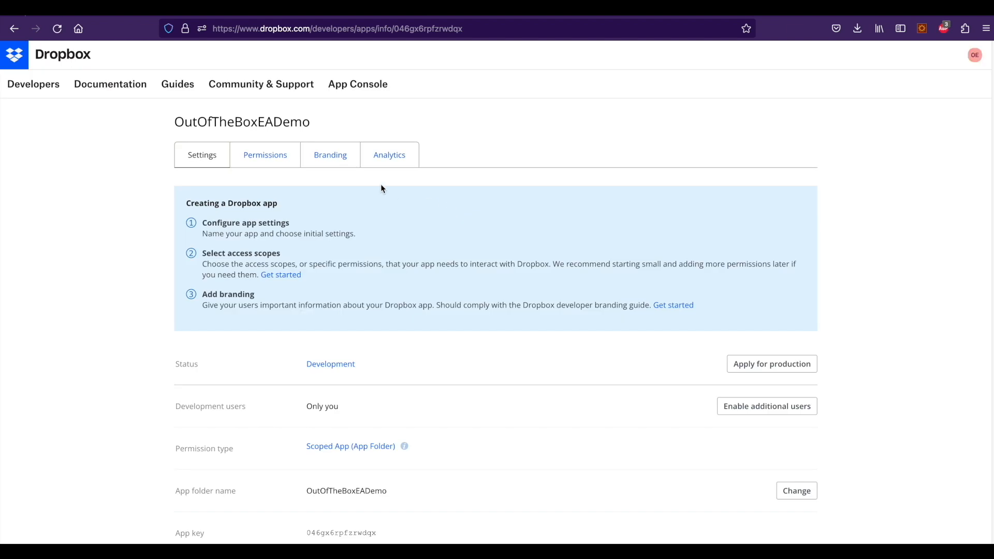
- Look through the Settings, Permissions, Branding and Analytics pages of the OutOfTheBoxEADemo app
click(212, 156)
click(270, 153)
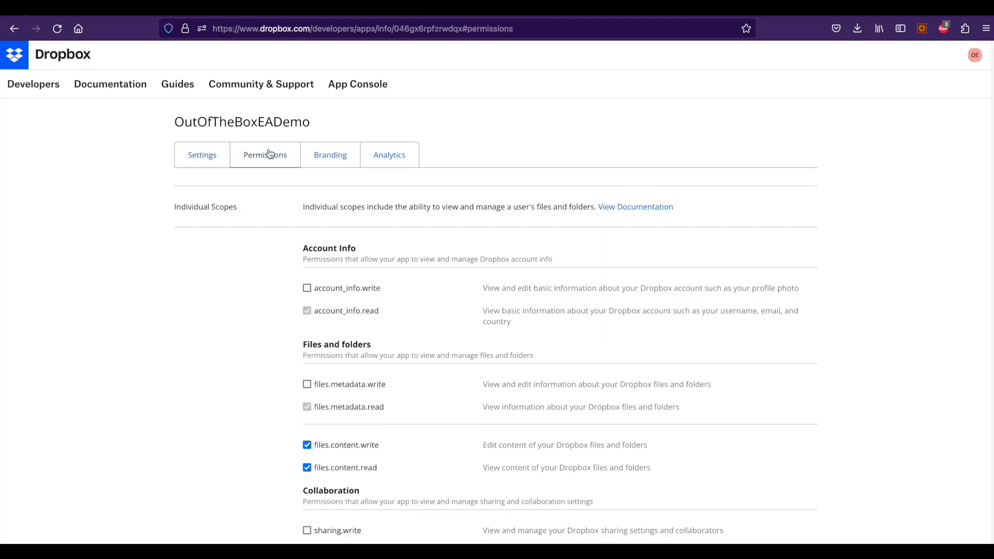
click(326, 157)
click(390, 157)
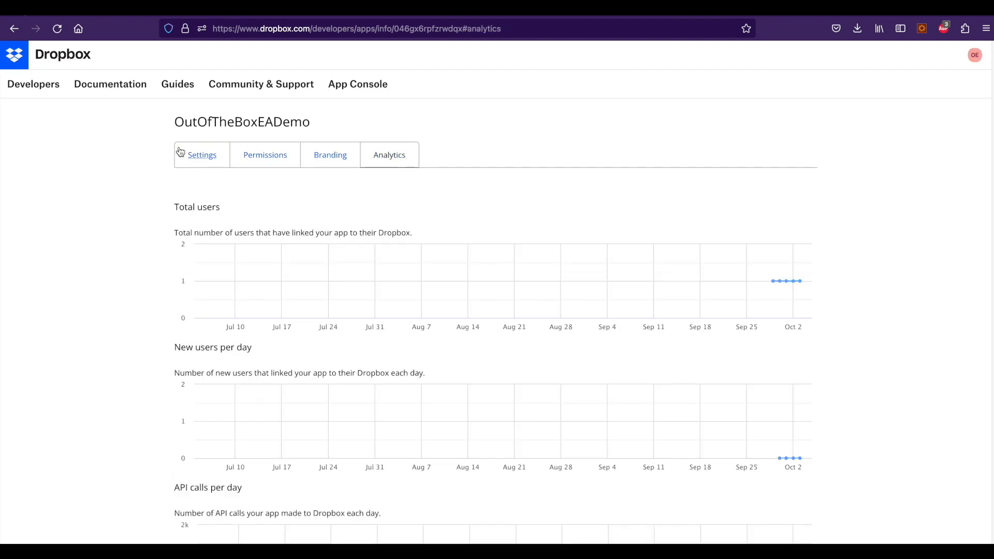
- Review the app folder name, app key and app secret entries in the app's settings
click(196, 156)
scroll(261, 374, down, 5)
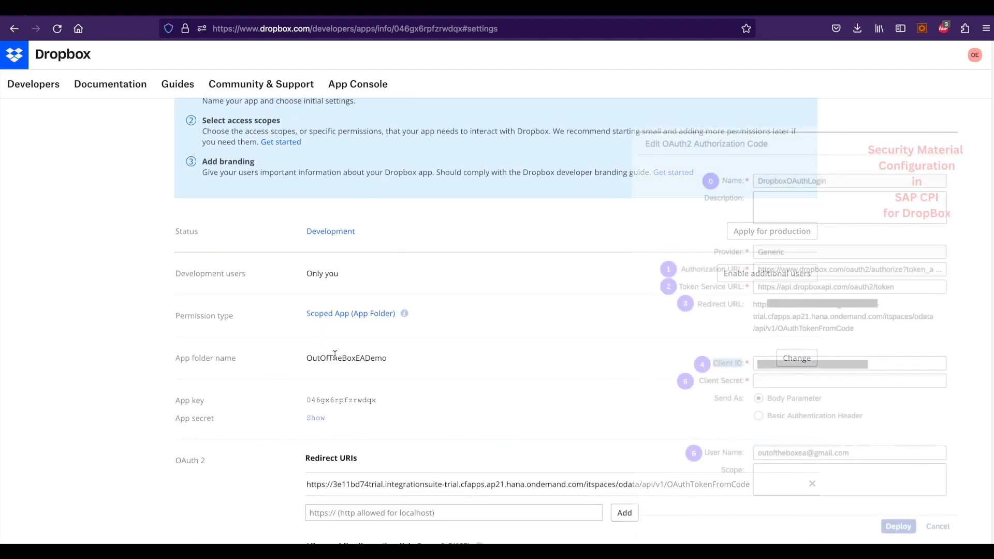
double_click(331, 358)
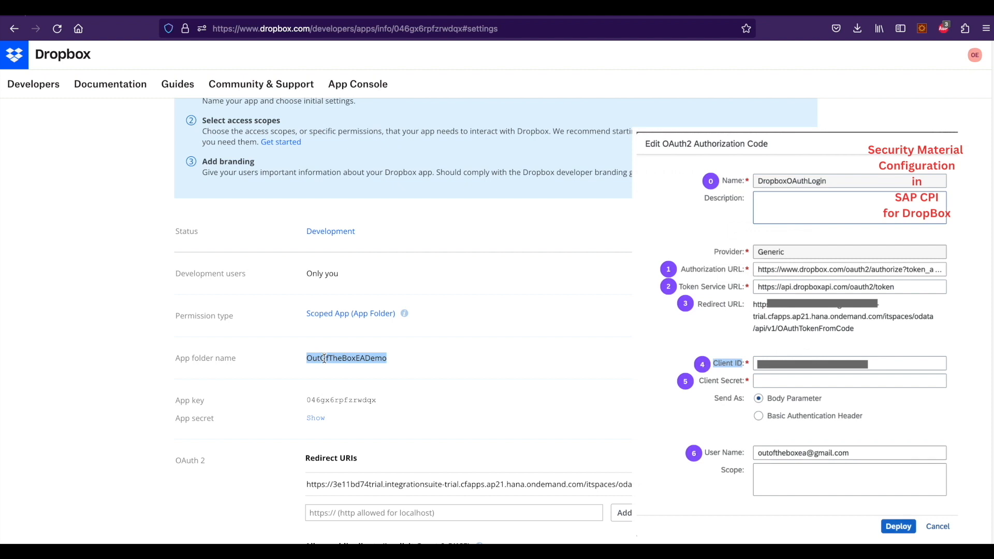
triple_click(228, 360)
double_click(319, 356)
scroll(403, 321, down, 3)
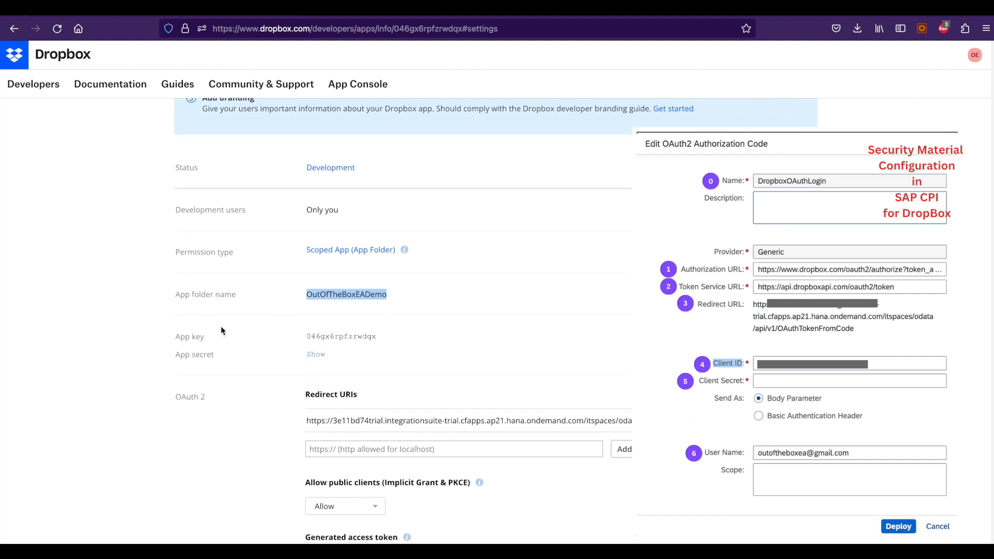
triple_click(197, 335)
double_click(327, 336)
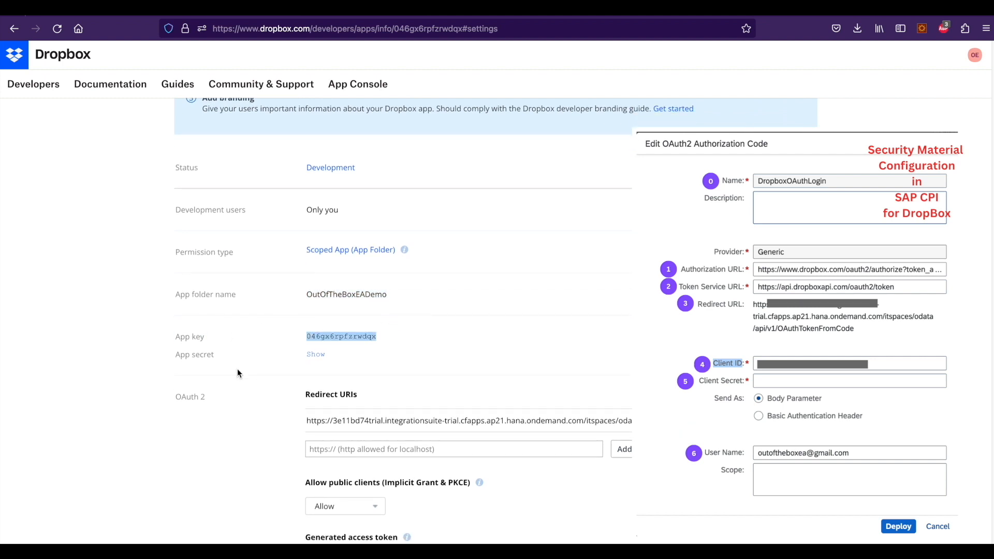
triple_click(198, 357)
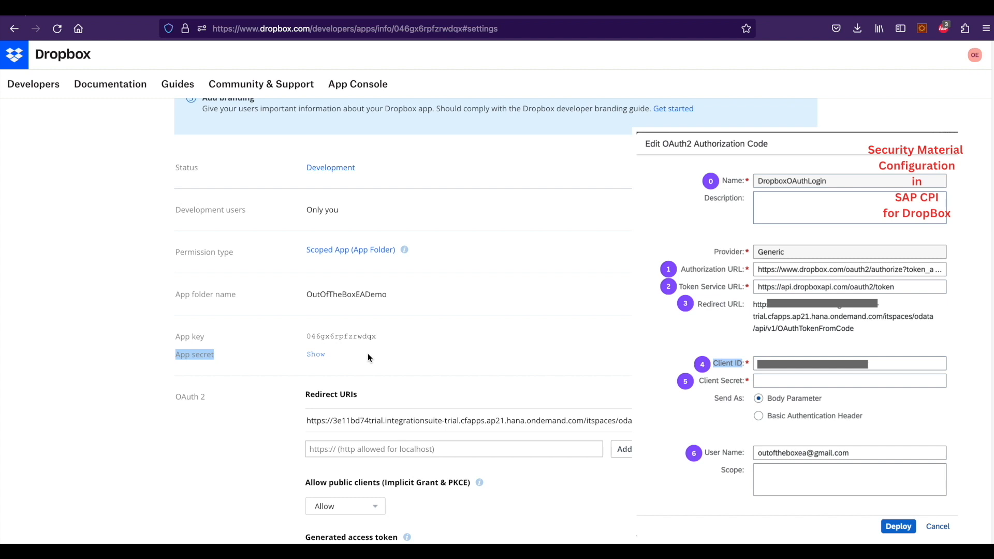
- Examine the OAuth 2 redirect URI and the remaining app settings, including public clients, access token and webhooks
scroll(368, 356, down, 2)
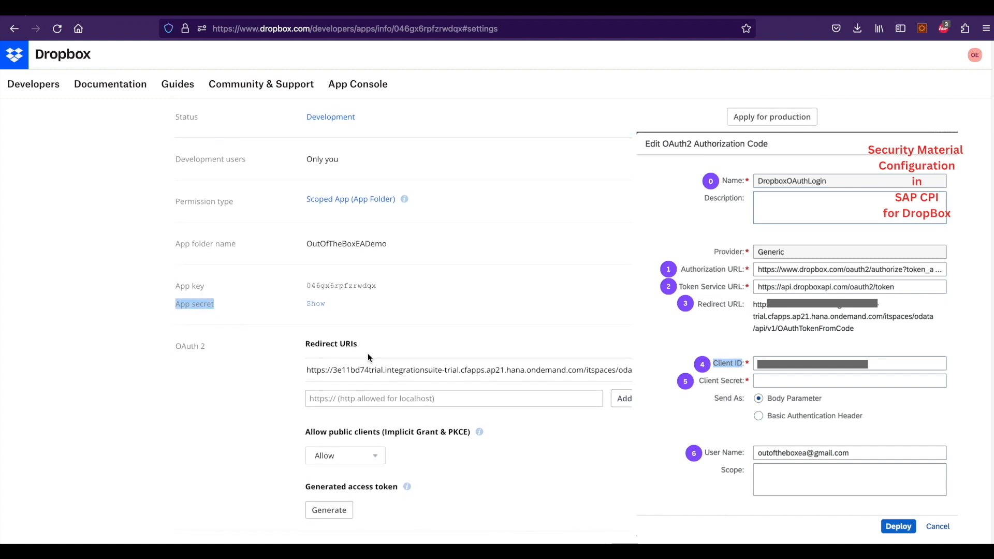
triple_click(363, 369)
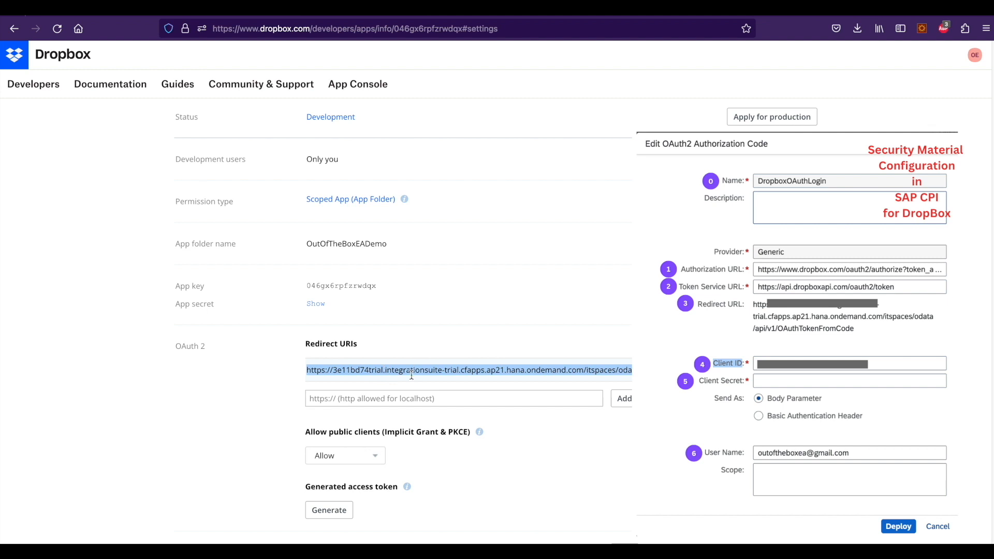
scroll(477, 426, down, 3)
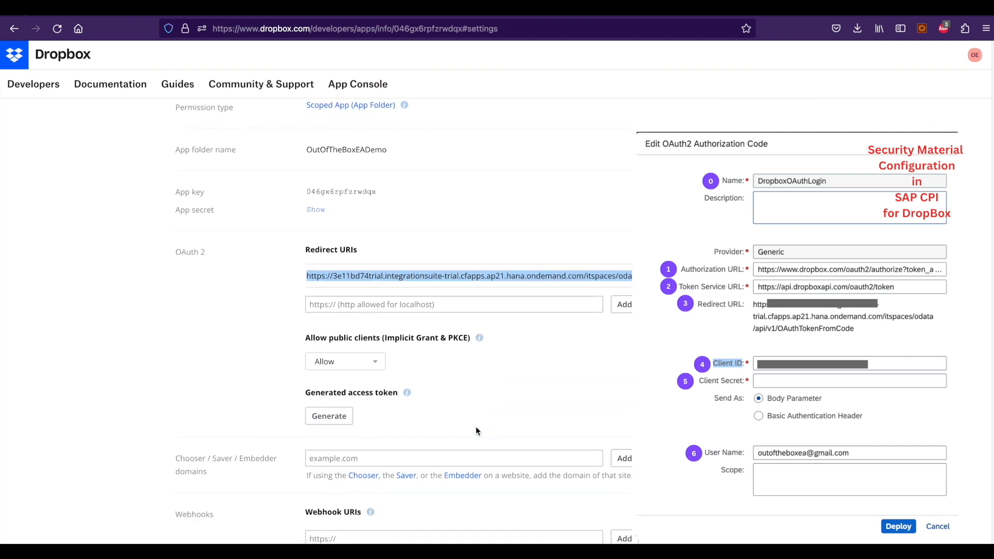
scroll(477, 430, down, 2)
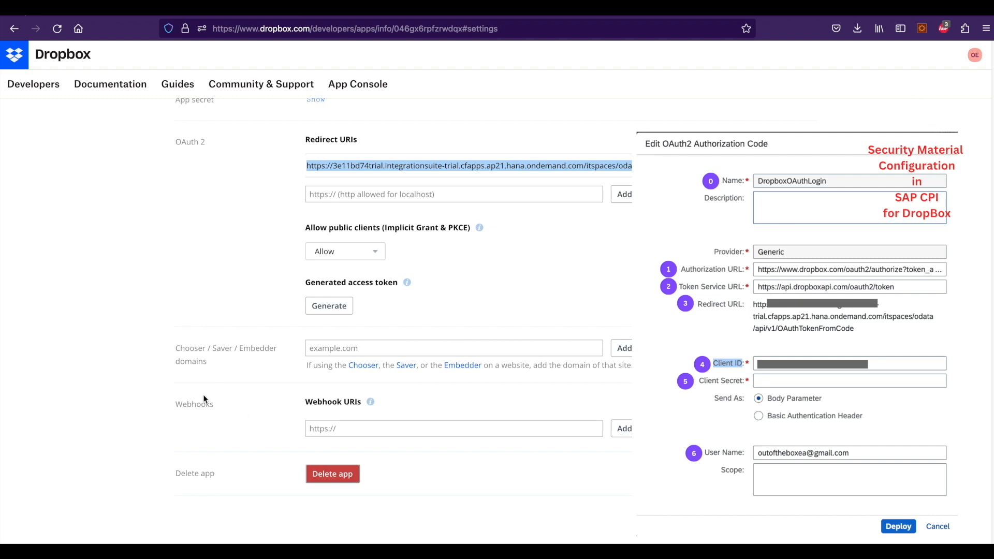
scroll(228, 399, up, 6)
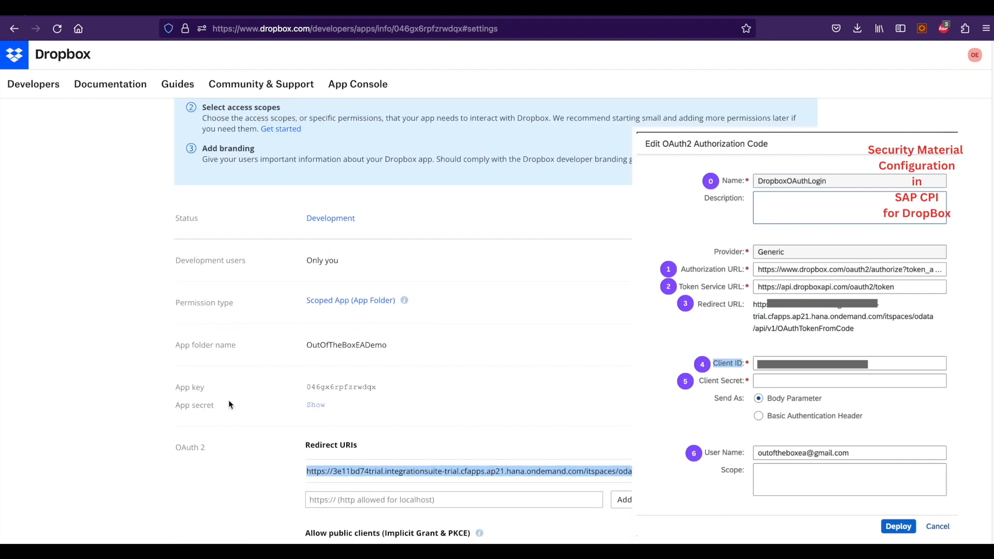
- Recheck the settings needed for the OAuth2 security material: app folder name, app key, app secret and redirect URIs
double_click(320, 306)
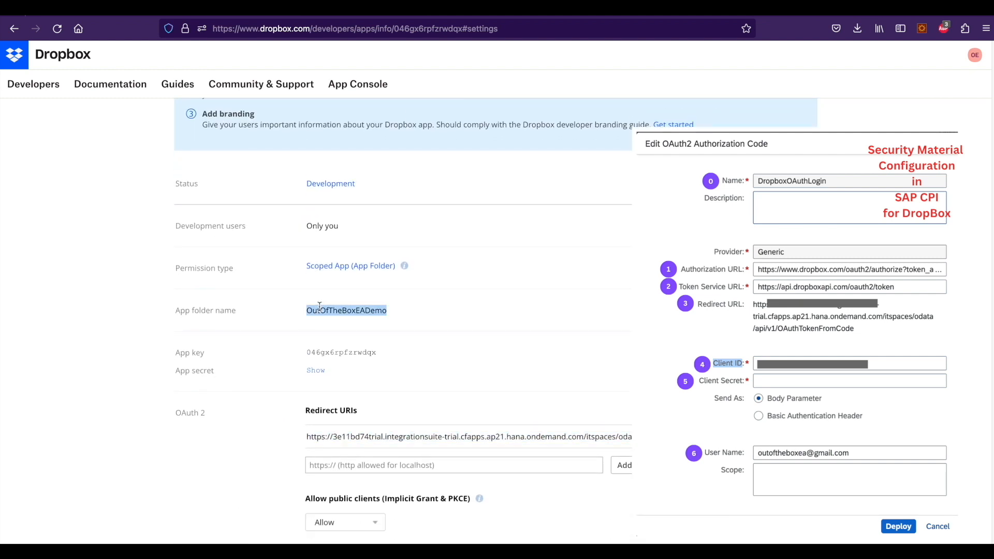
double_click(333, 352)
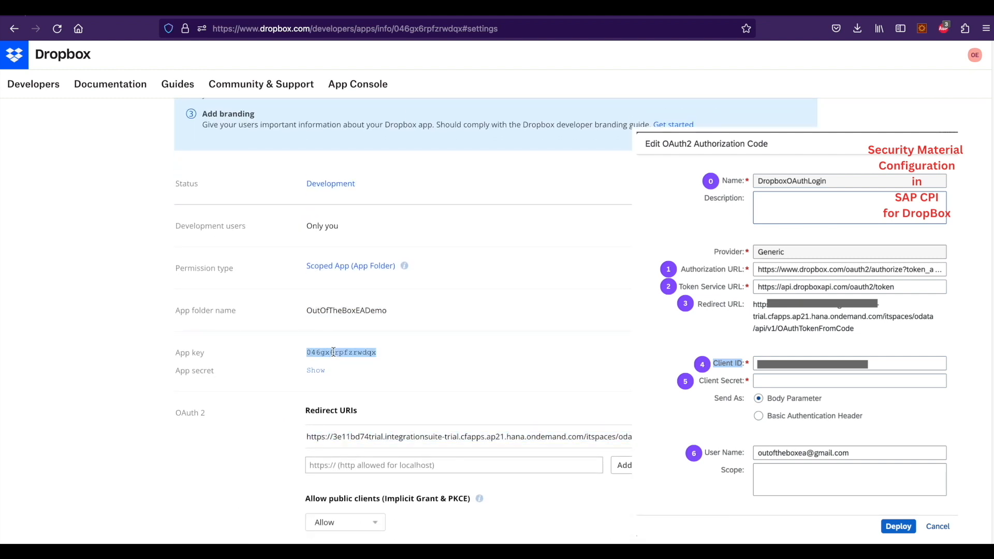
triple_click(212, 380)
double_click(318, 413)
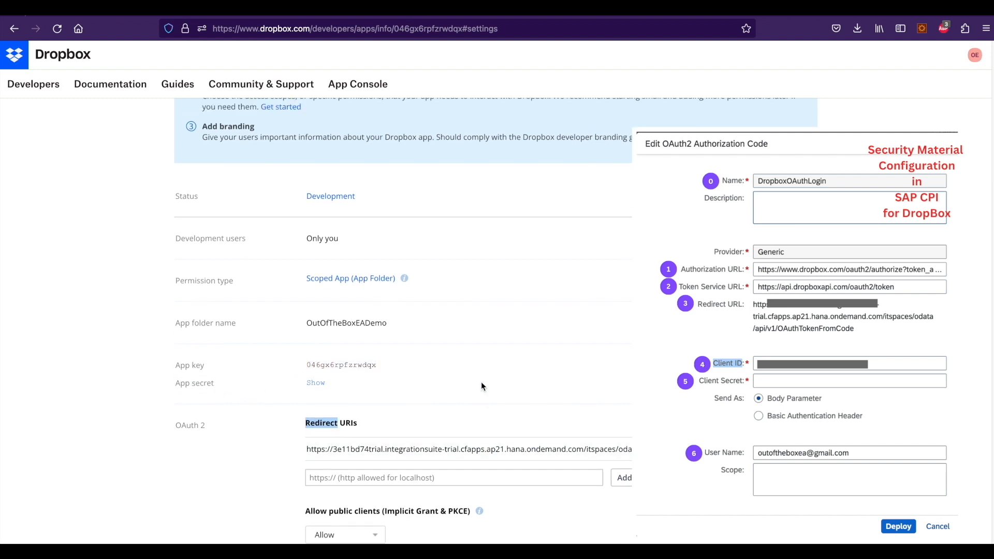
scroll(481, 381, up, 4)
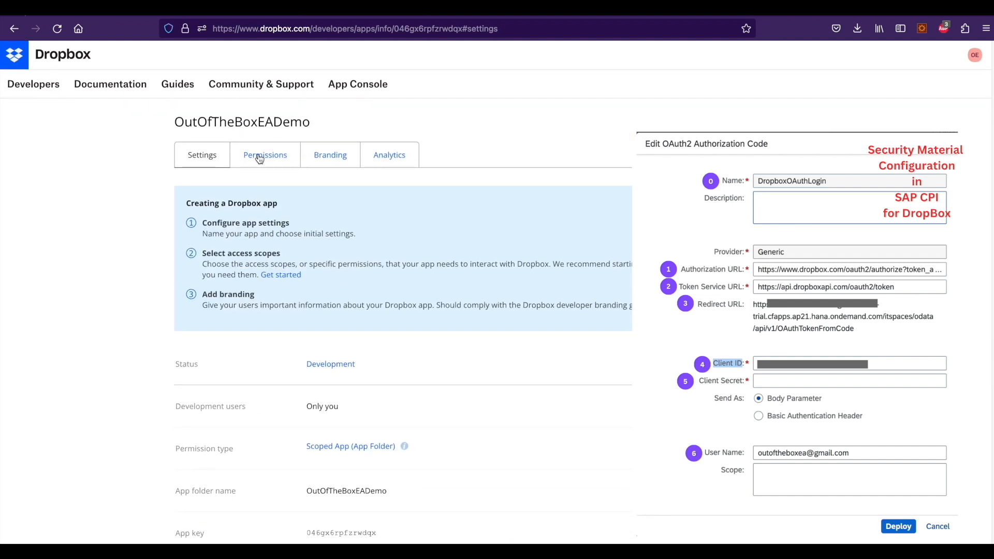
- Review the app's permission scopes, especially files.content.write and files.content.read, through to the OpenID scopes
click(263, 155)
scroll(176, 344, down, 2)
scroll(177, 347, down, 1)
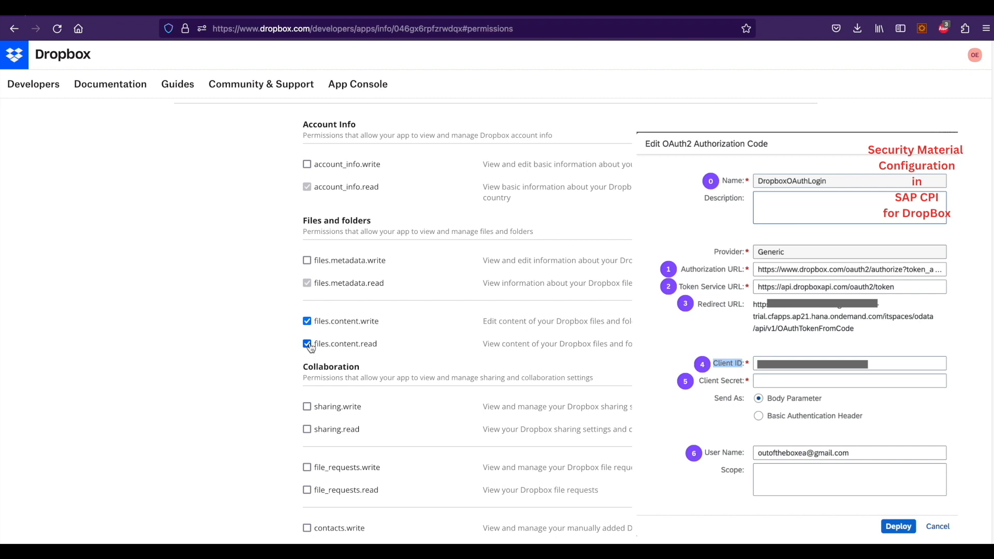
scroll(310, 347, down, 3)
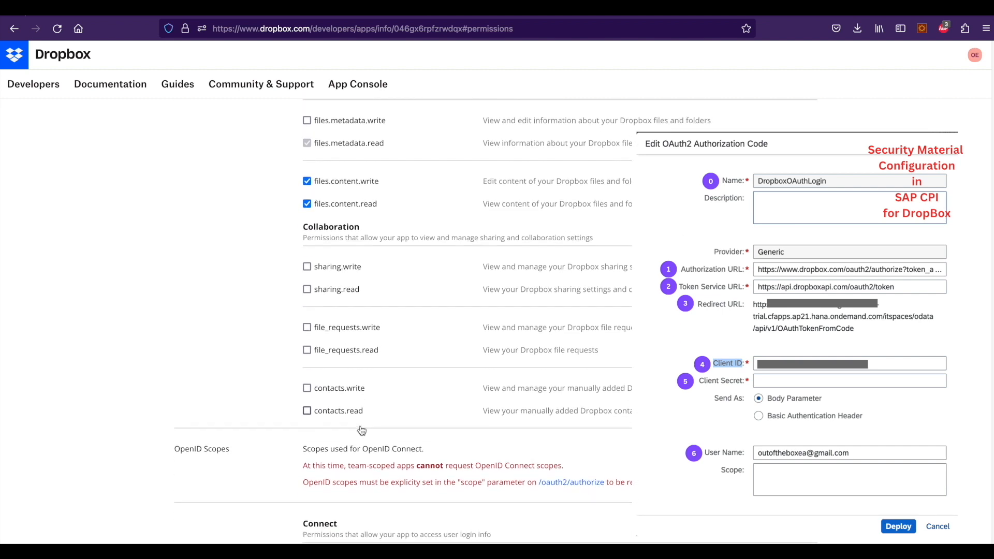
scroll(371, 394, down, 3)
scroll(368, 397, up, 3)
scroll(367, 396, up, 3)
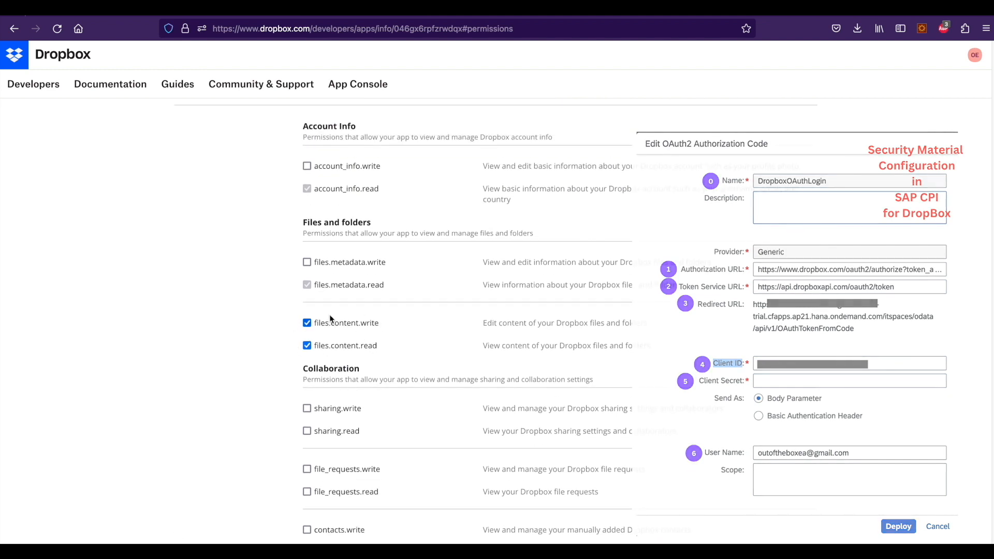
scroll(342, 331, up, 3)
scroll(343, 336, down, 1)
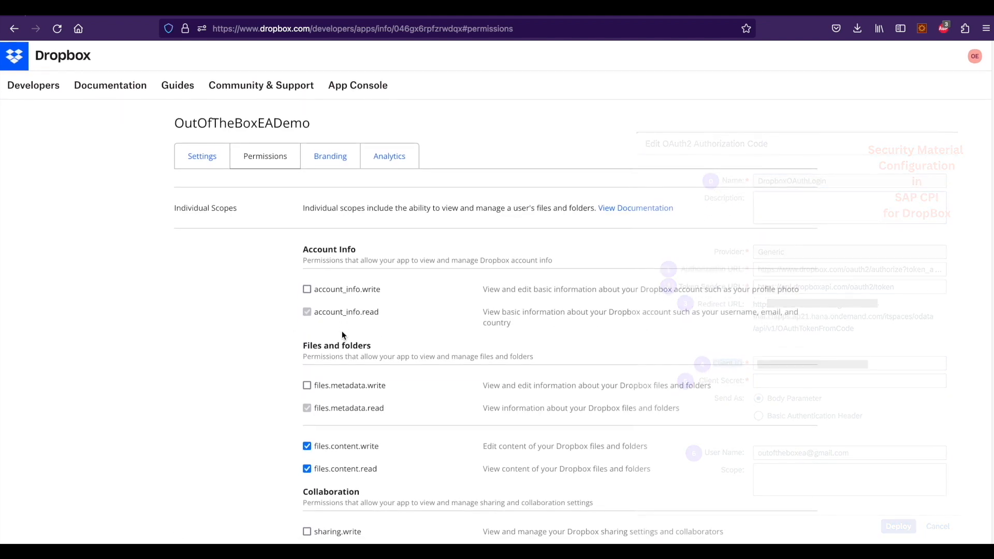
- Inspect the app's branding details, including the app name, publisher, description and icons
click(326, 158)
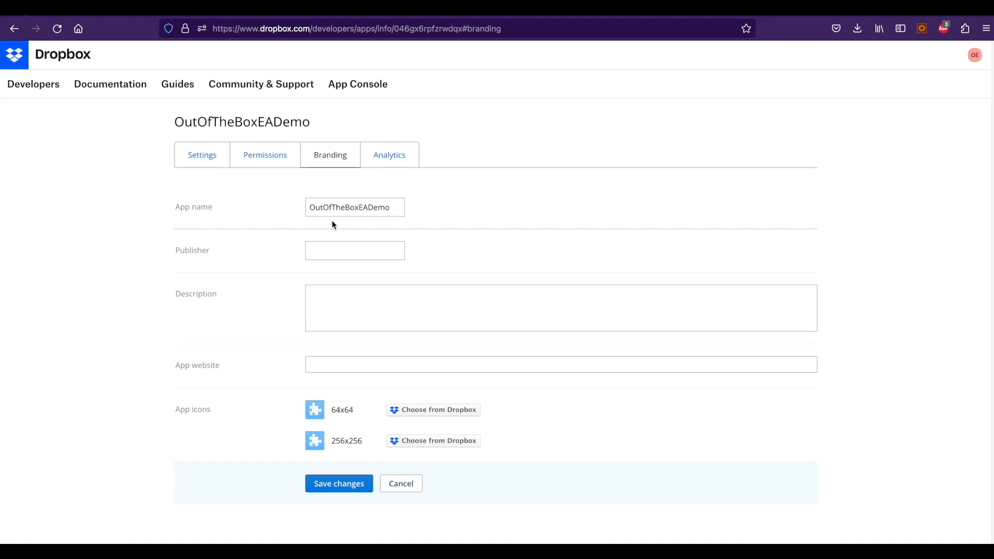
double_click(340, 213)
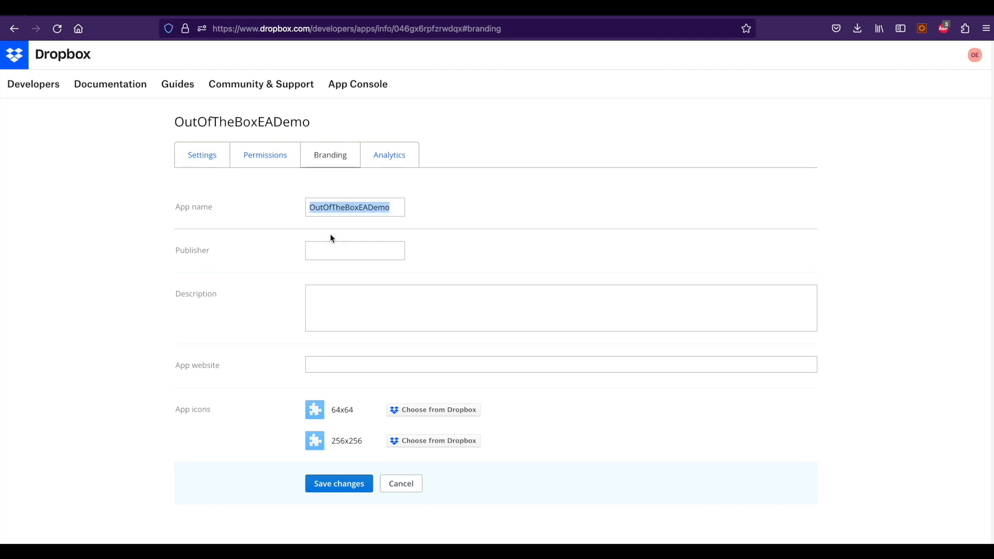
click(330, 247)
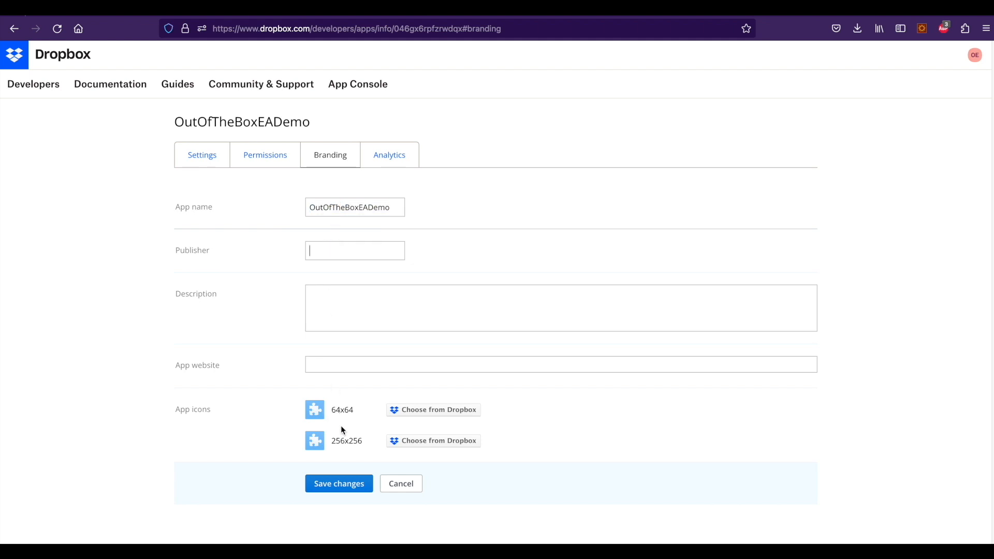
- Examine the app's analytics charts for total users, new users per day and API calls per day
click(377, 167)
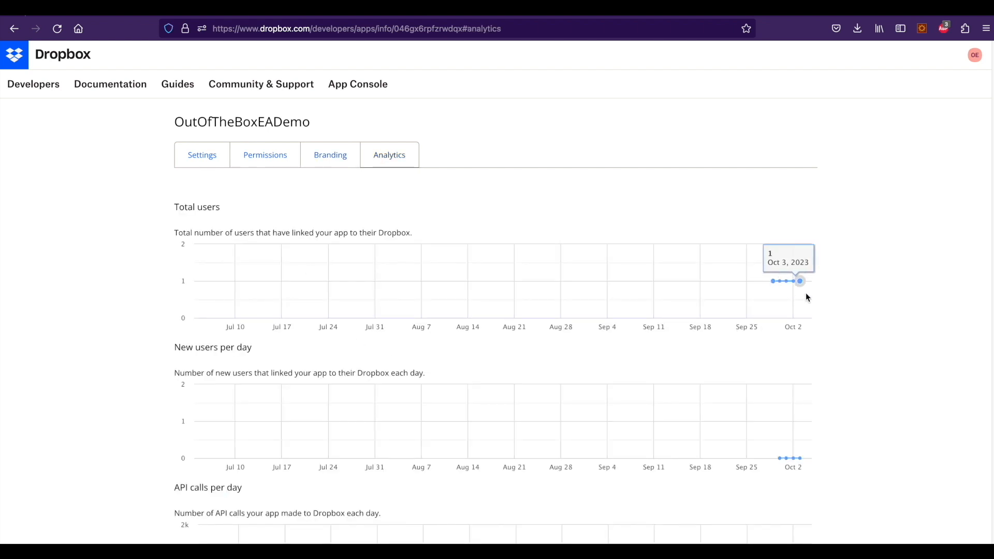
scroll(689, 443, down, 5)
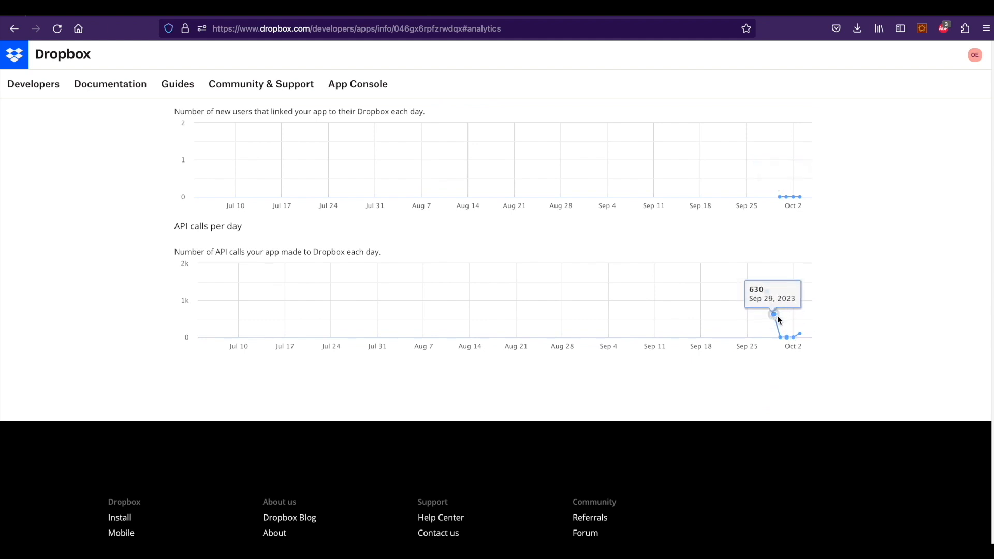
scroll(765, 303, up, 5)
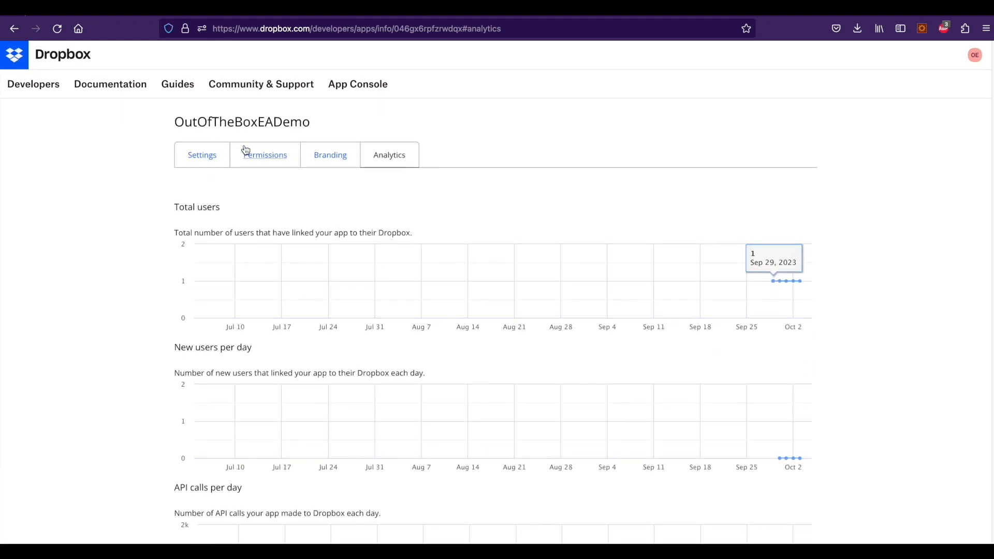
- Revisit the app's settings and check its full list of permission scopes once more
click(204, 156)
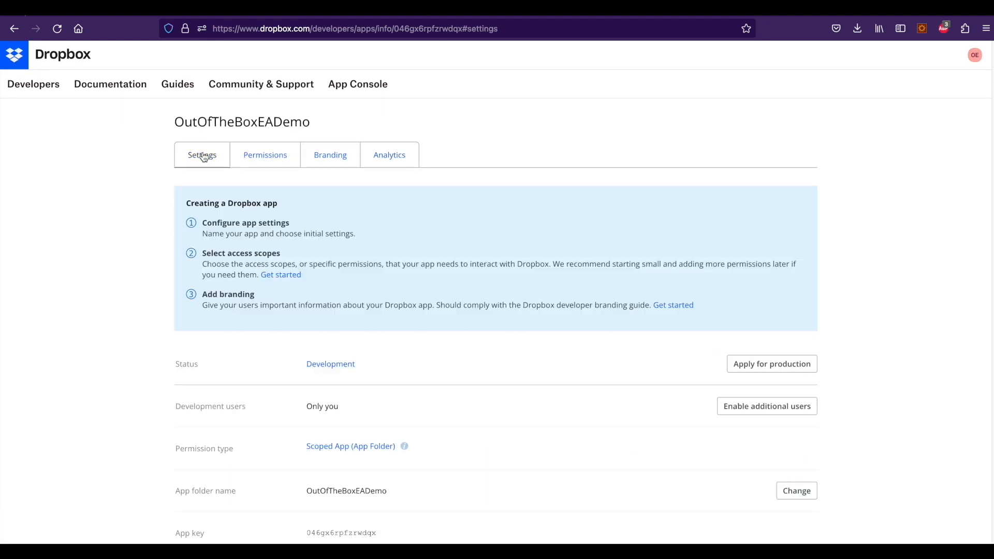
click(266, 158)
scroll(372, 322, down, 3)
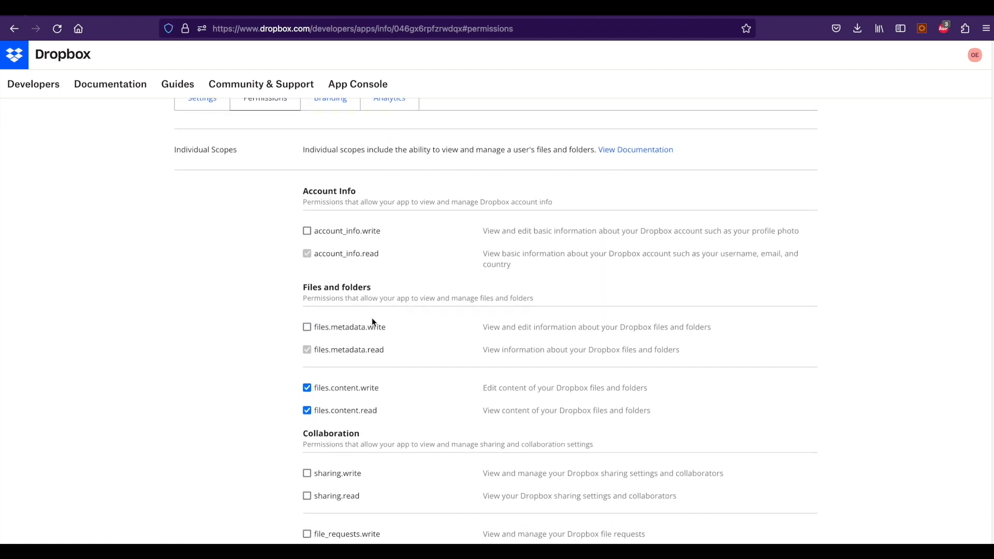
scroll(373, 323, up, 3)
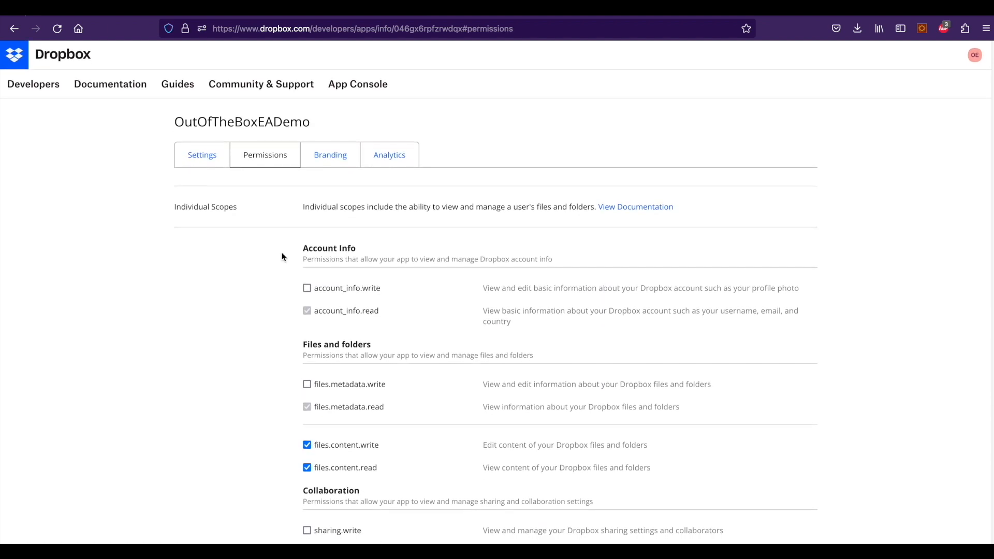
scroll(281, 257, down, 10)
scroll(282, 255, up, 10)
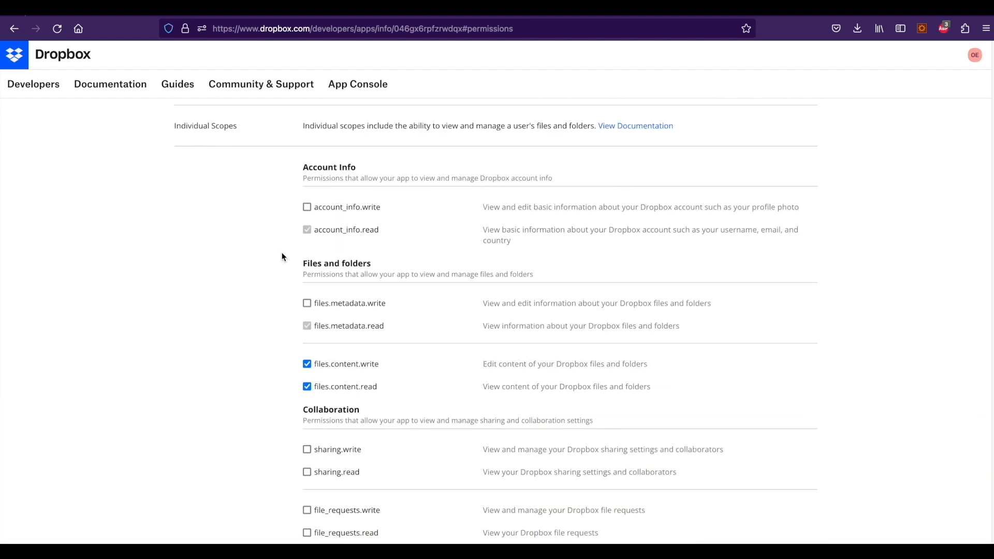
click(196, 156)
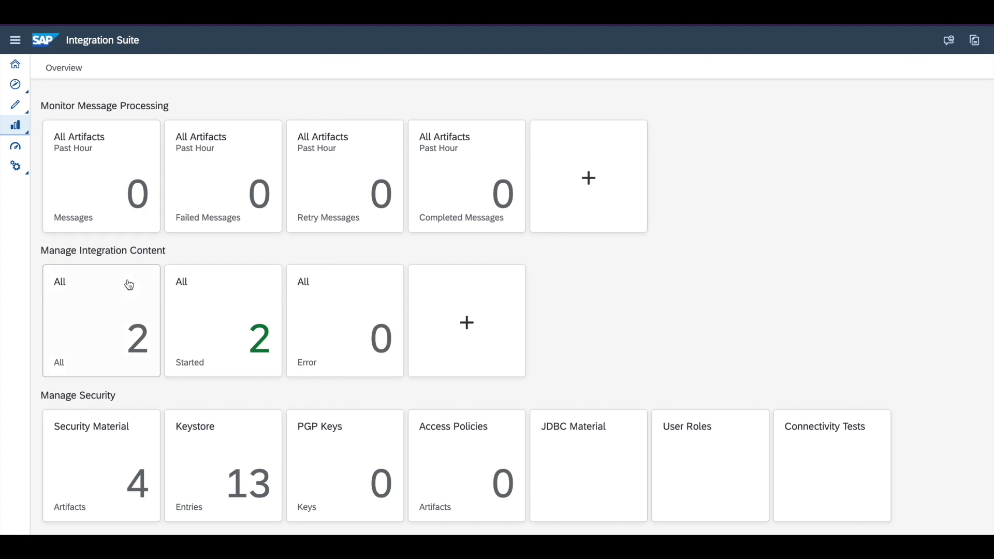
- In SAP Integration Suite, open Security Material and start a new OAuth2 Authorization Code credential with the Generic provider
scroll(95, 462, down, 1)
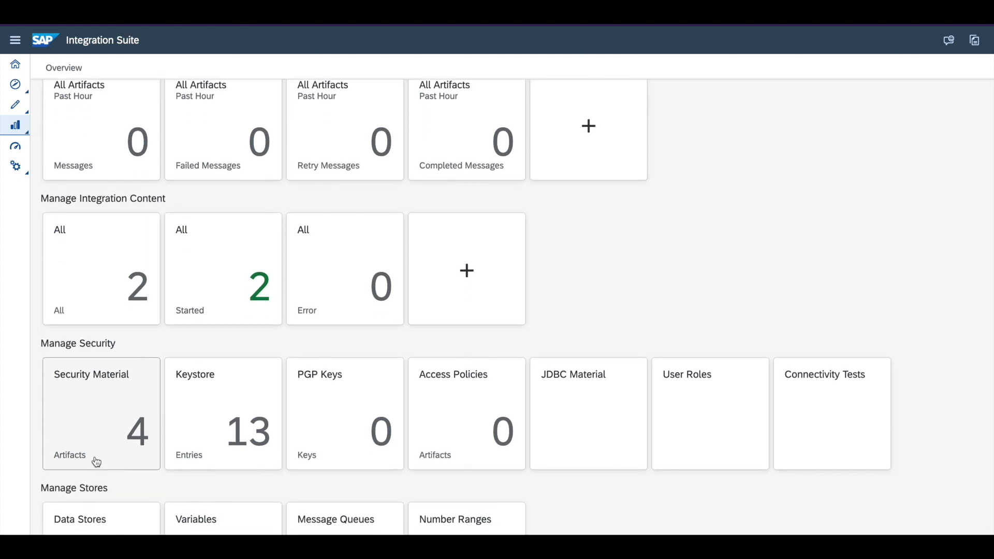
scroll(97, 462, down, 1)
click(89, 380)
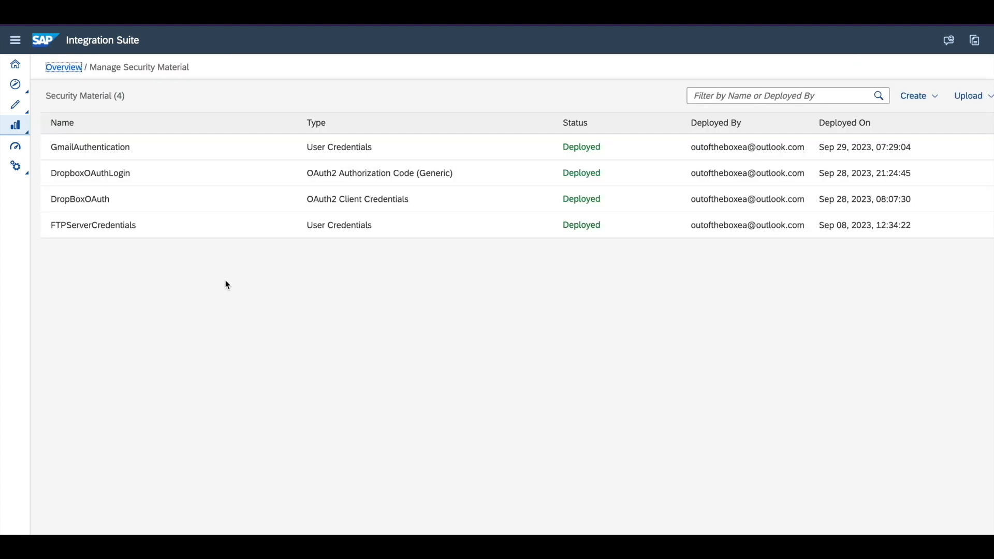
click(936, 101)
click(924, 179)
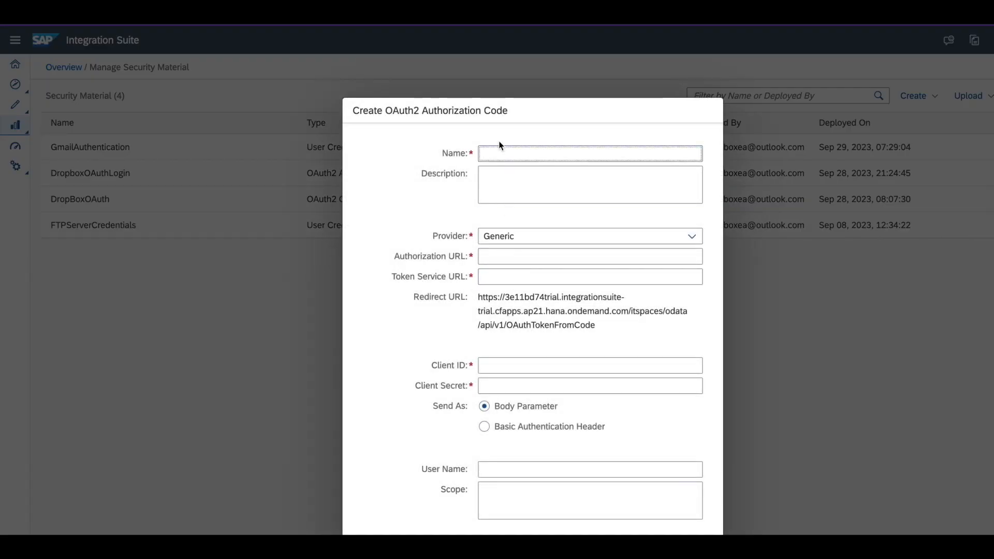
click(501, 278)
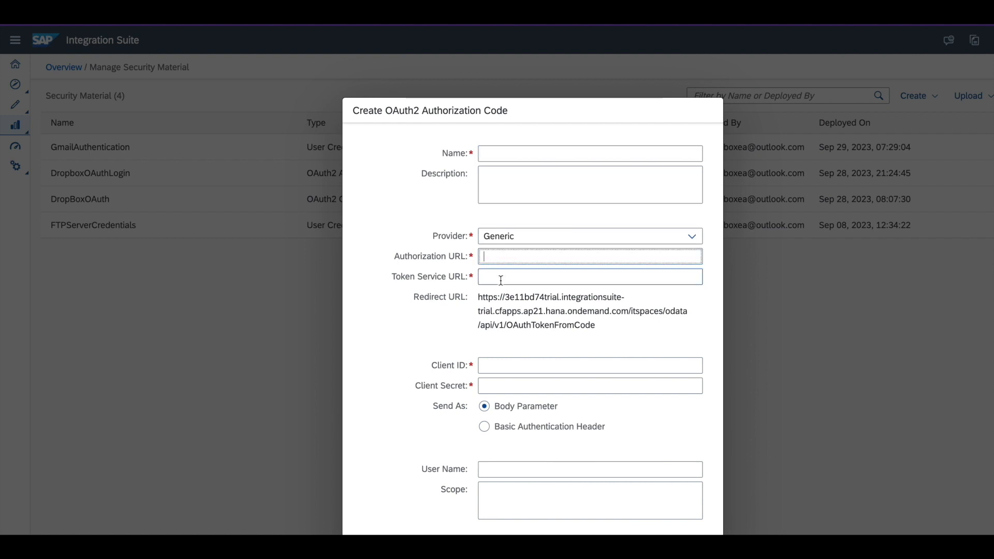
- Review the new credential form's client ID, client secret, redirect URL and user name fields, and close it without creating anything
click(492, 369)
click(495, 387)
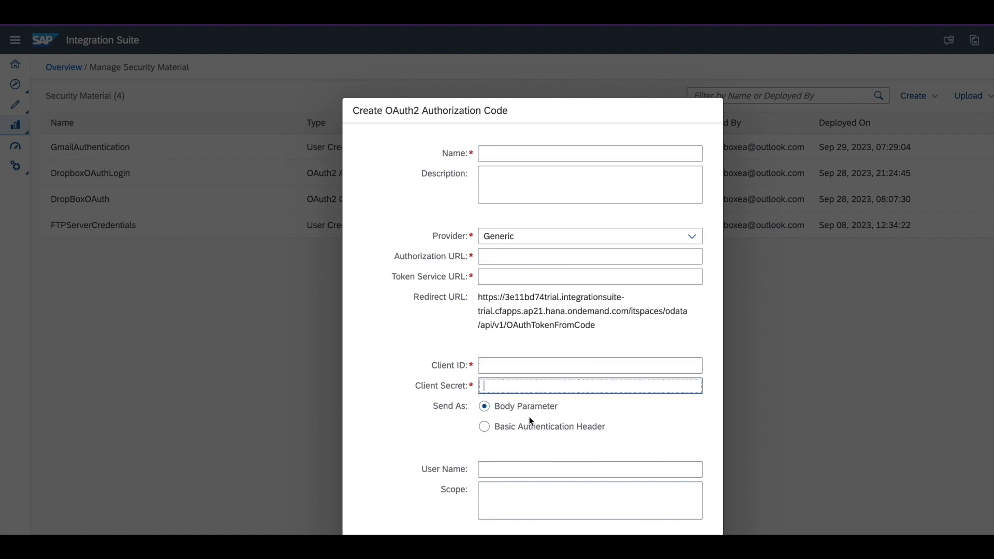
drag(480, 297, 598, 328)
click(602, 329)
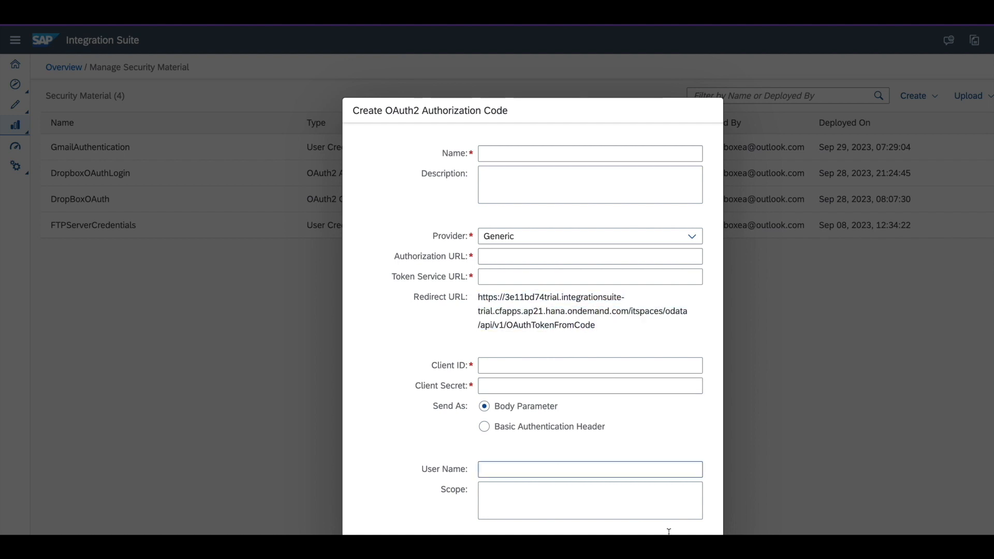
click(697, 547)
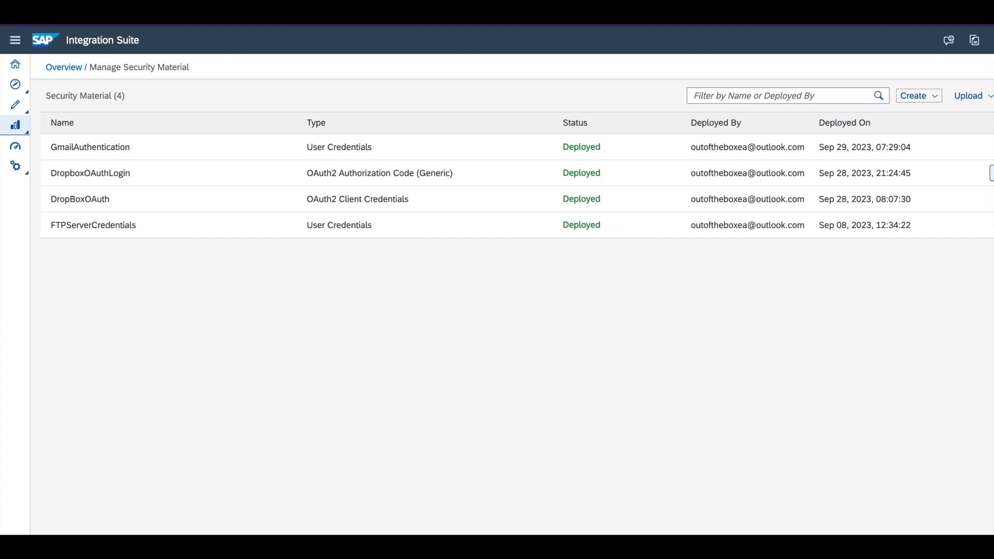
- Open the existing DropboxOAuthLogin credential and examine its name, provider, authorization, token service and redirect URLs, client ID, user name and scope
click(708, 169)
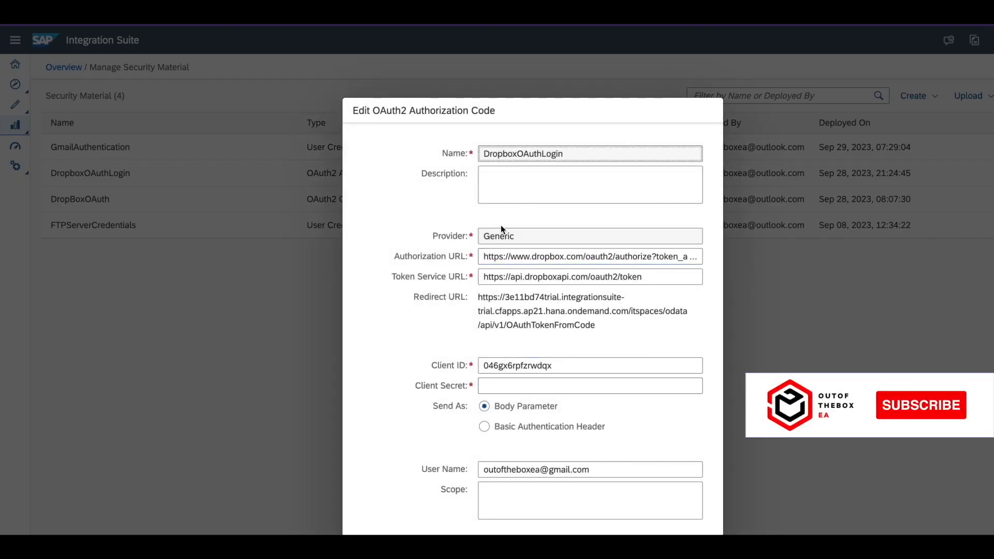
triple_click(517, 255)
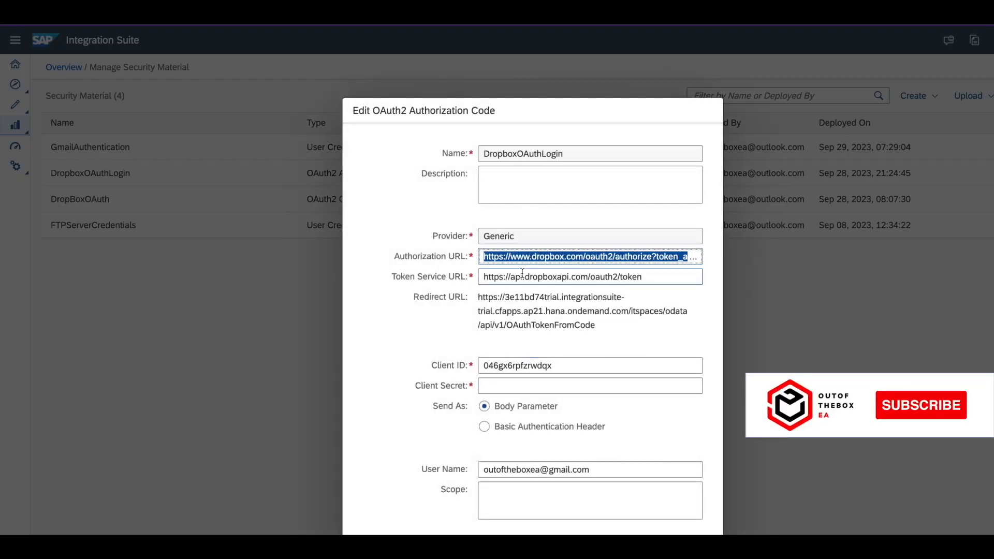
key(Tab)
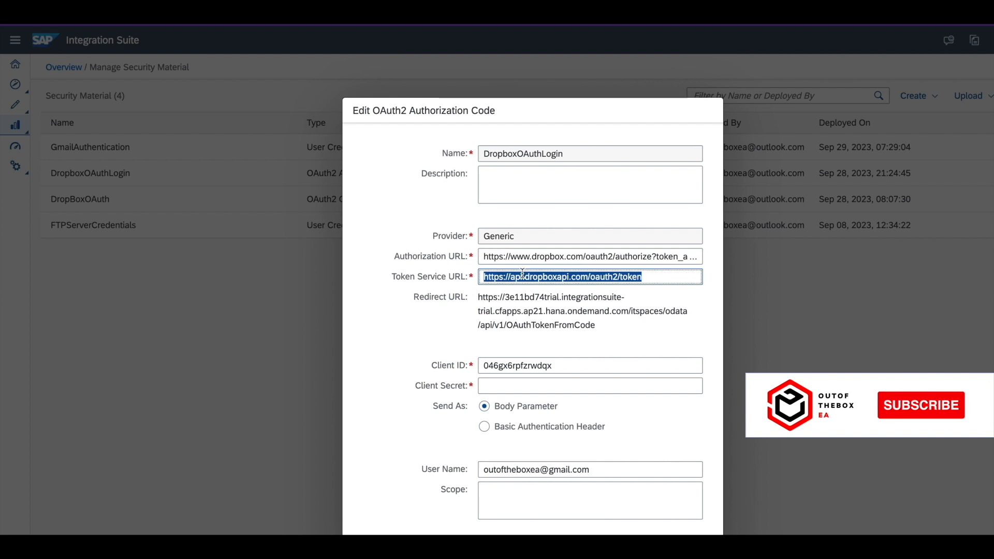
triple_click(520, 155)
click(518, 245)
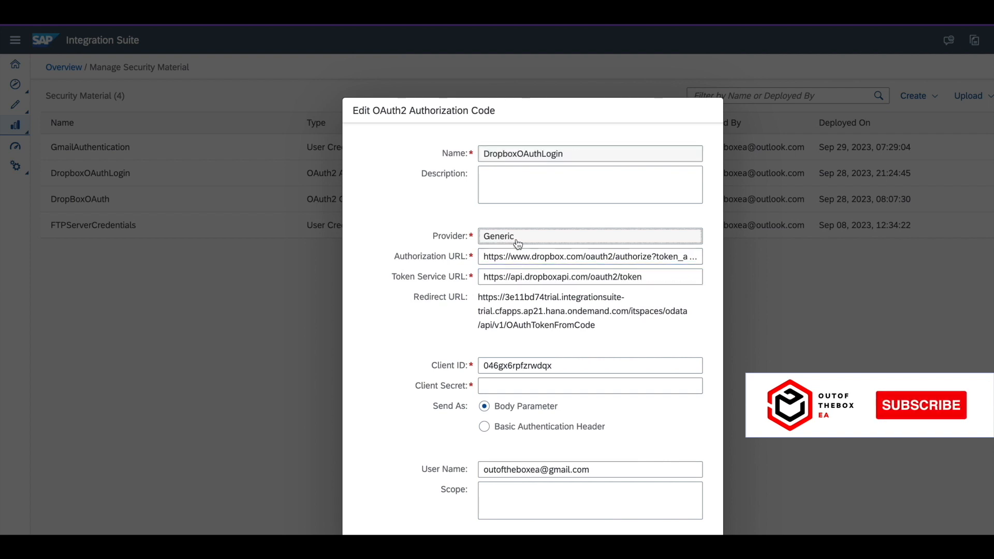
double_click(517, 255)
key(Tab)
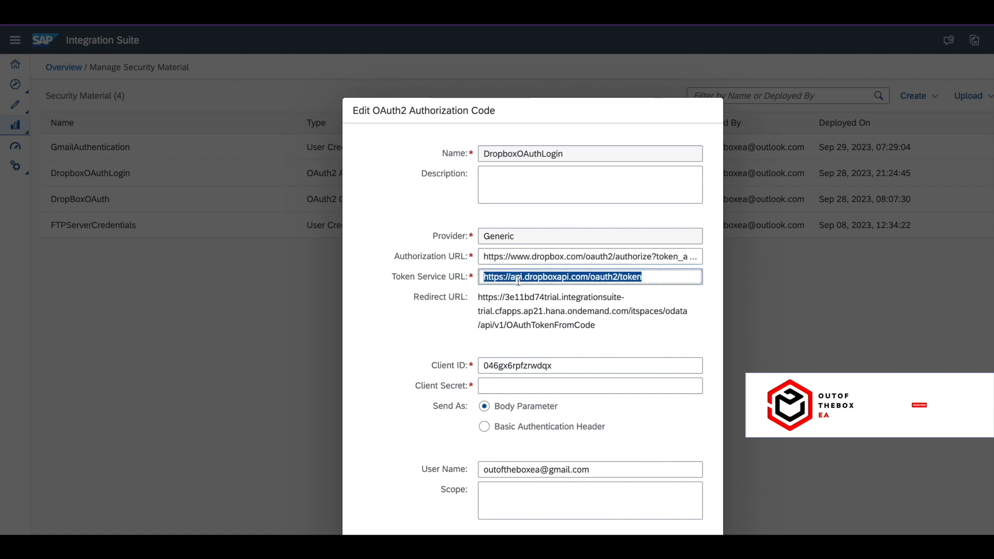
drag(480, 298, 607, 344)
double_click(536, 364)
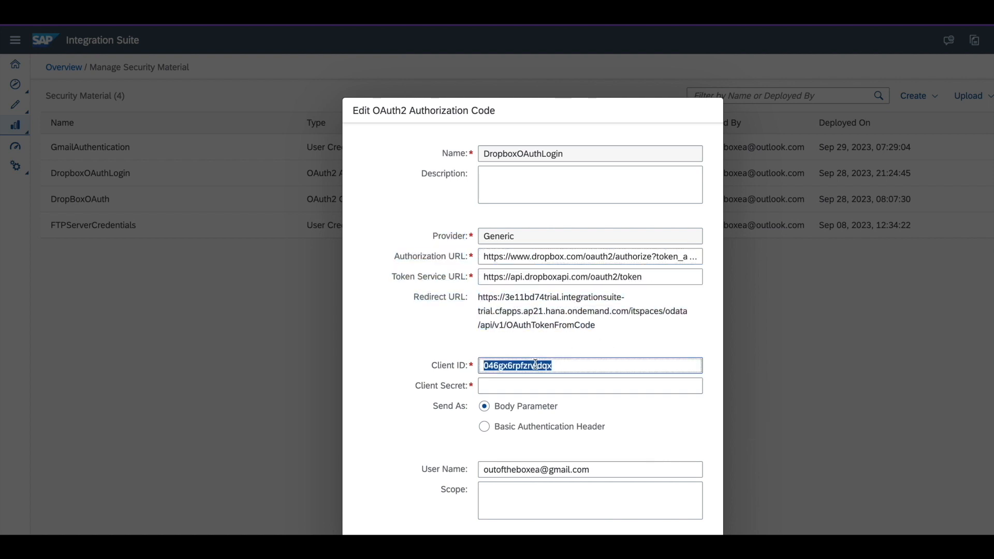
triple_click(524, 471)
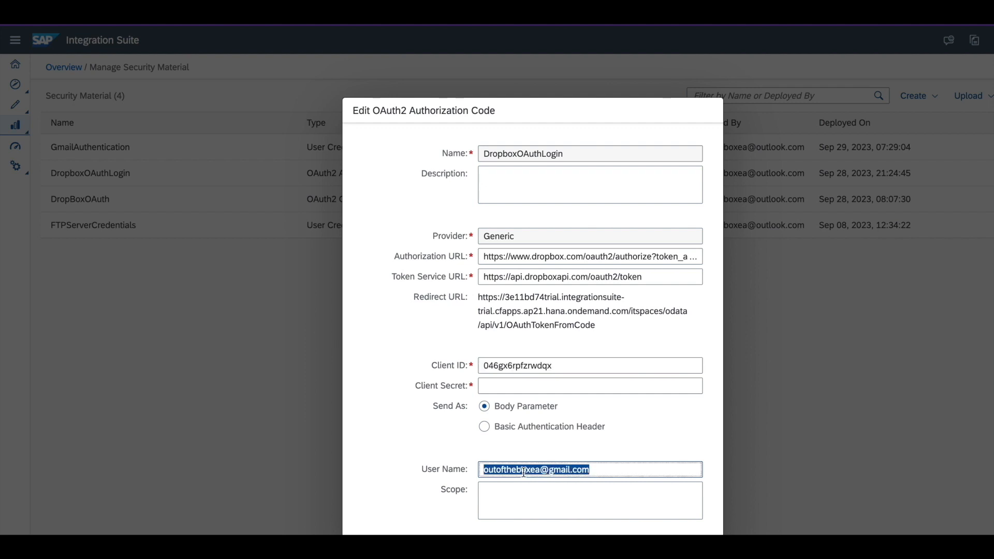
click(516, 495)
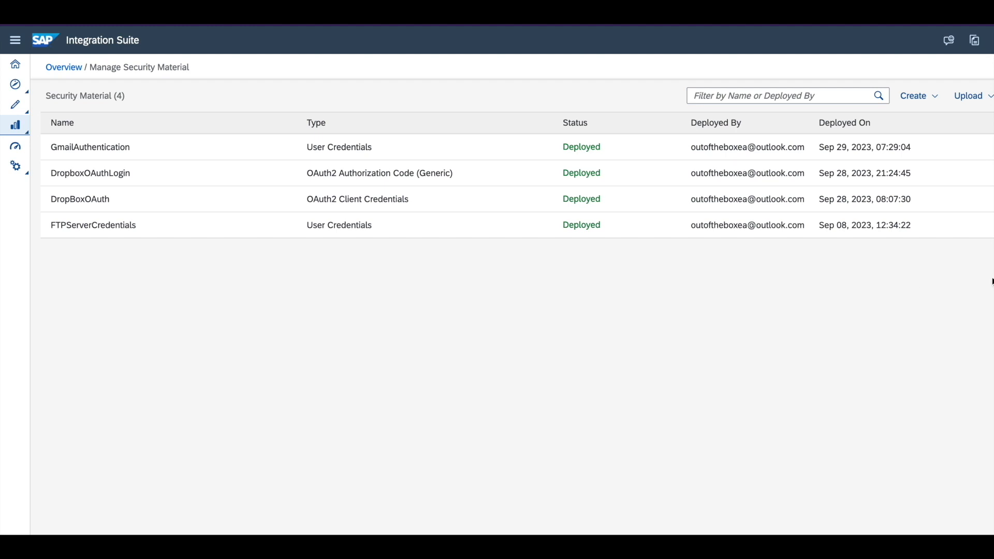
- Authorize the DropboxOAuthLogin credential and proceed to the provider's authorization page to obtain the initial refresh token
mouse_move(958, 25)
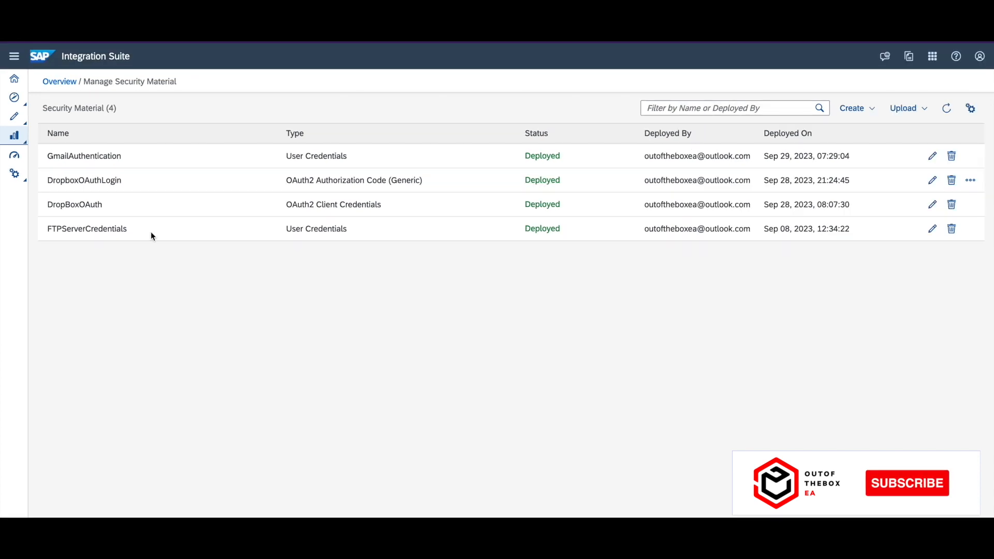
double_click(85, 180)
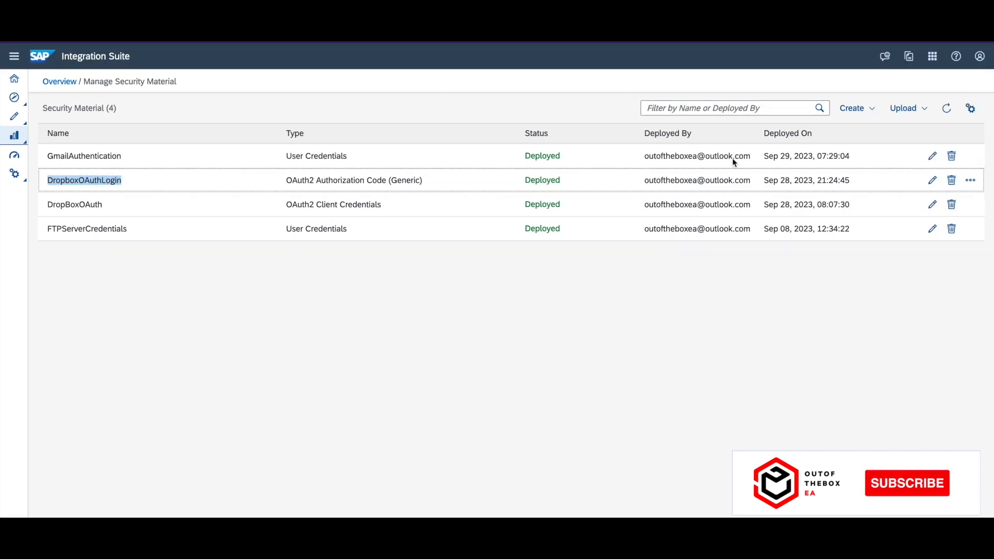
click(971, 181)
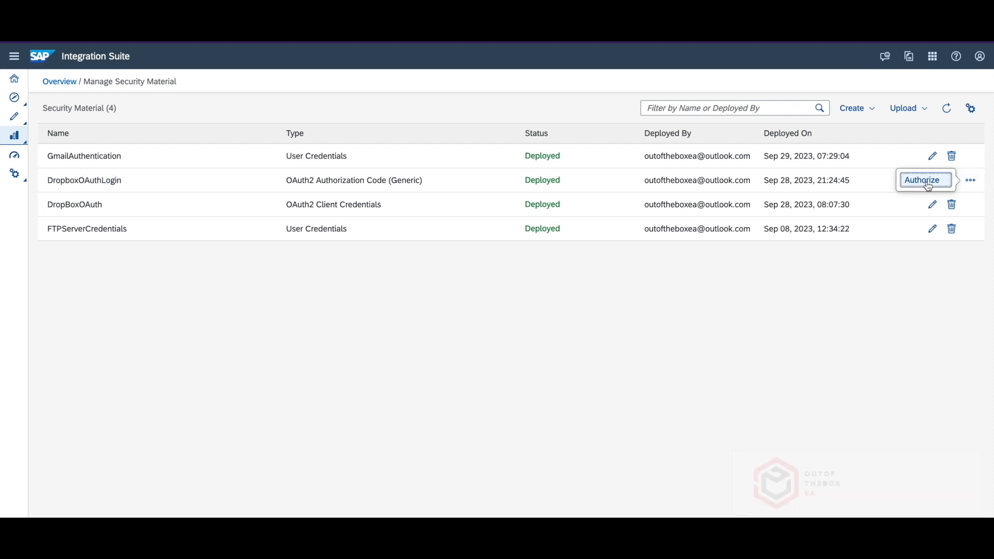
click(927, 181)
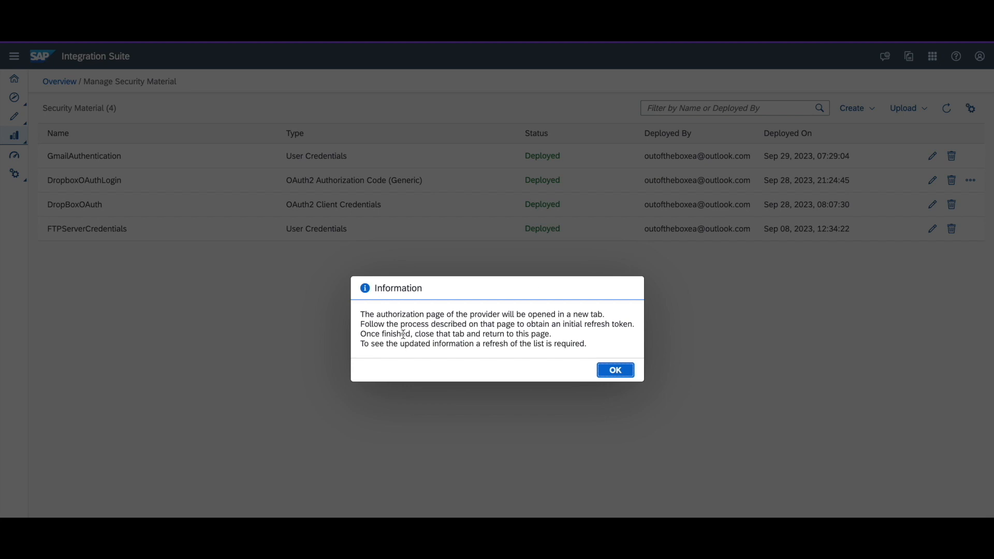
click(615, 370)
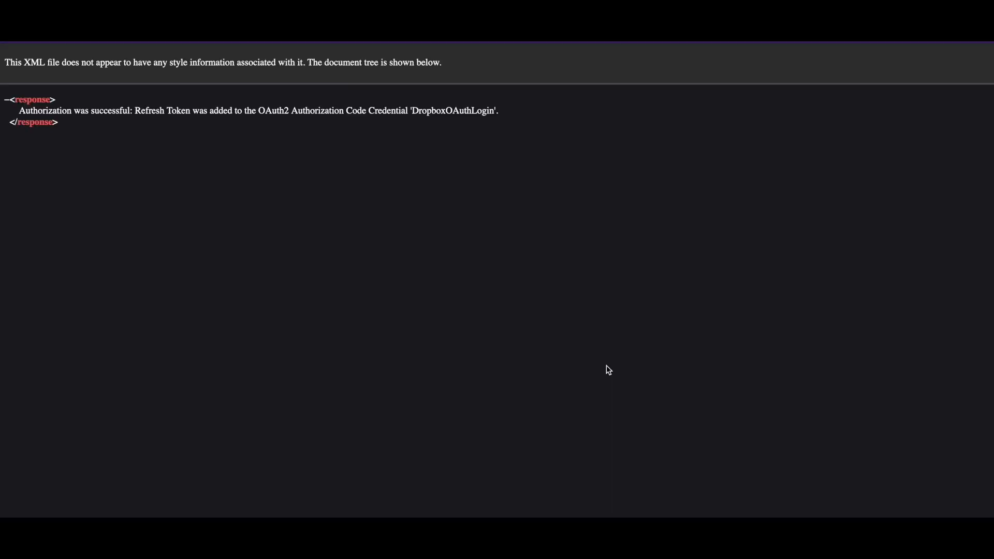
- Read the authorization response, and refresh the Security Material list to check the DropboxOAuthLogin entry
triple_click(268, 112)
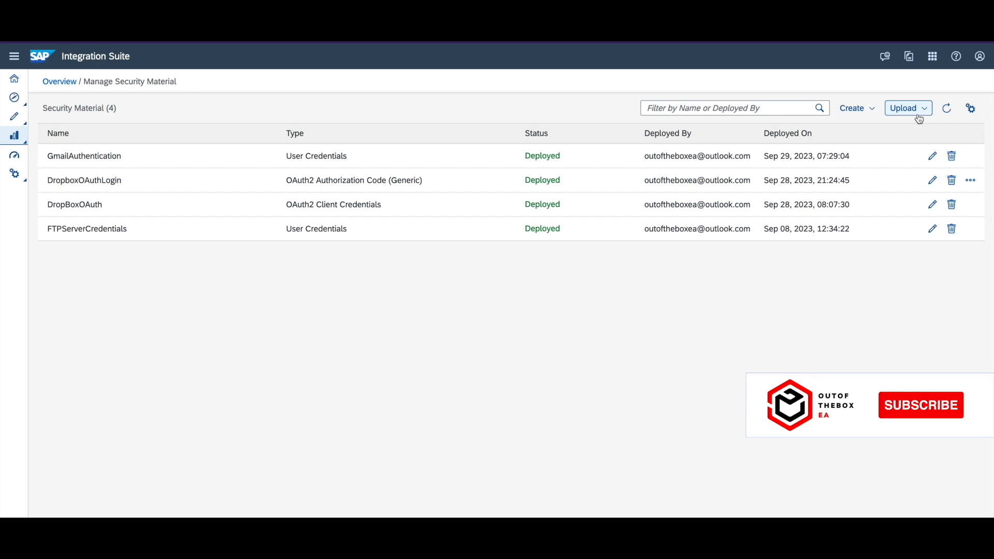
click(947, 108)
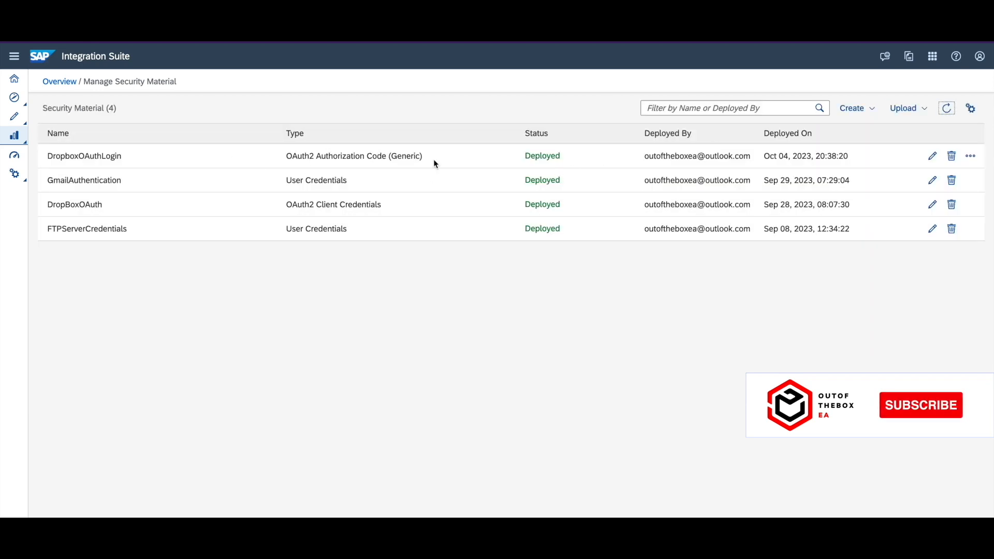
click(298, 156)
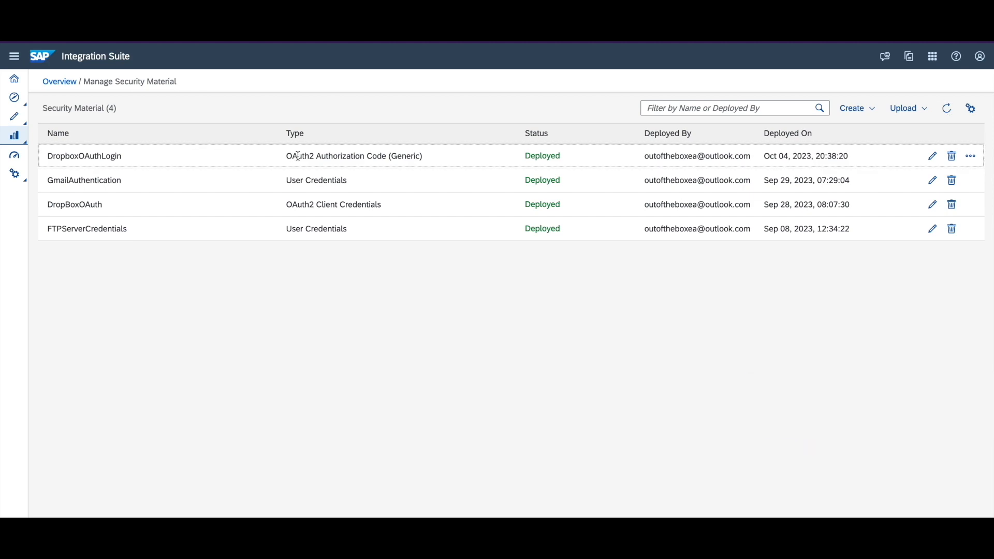
triple_click(298, 156)
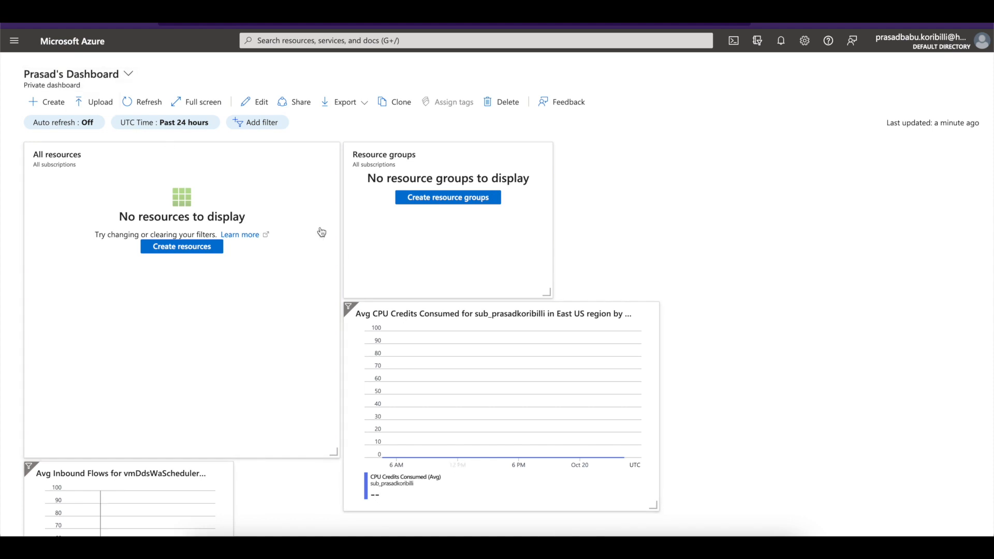
- In the Microsoft Azure portal, go to the home page, search for "storage" and open the Storage accounts service
click(15, 49)
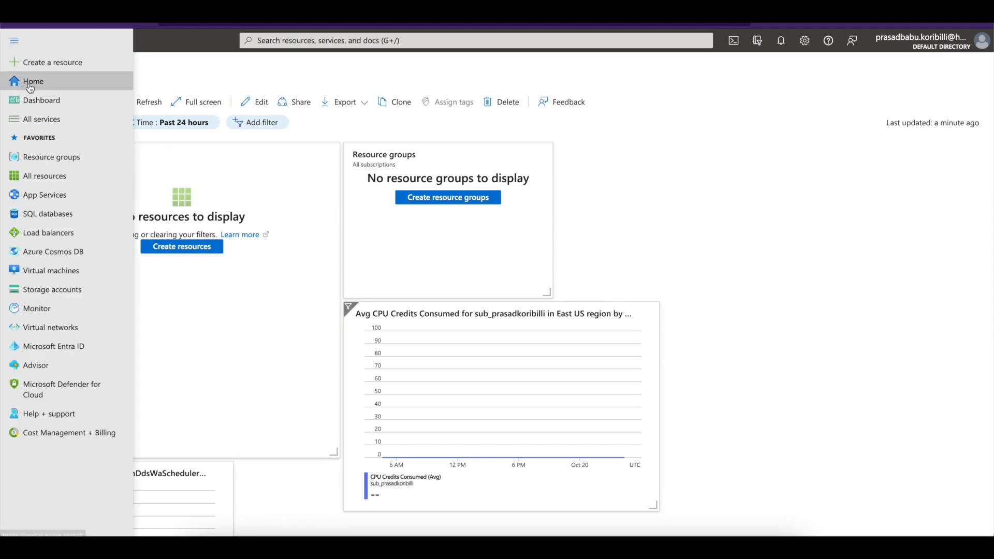
click(27, 81)
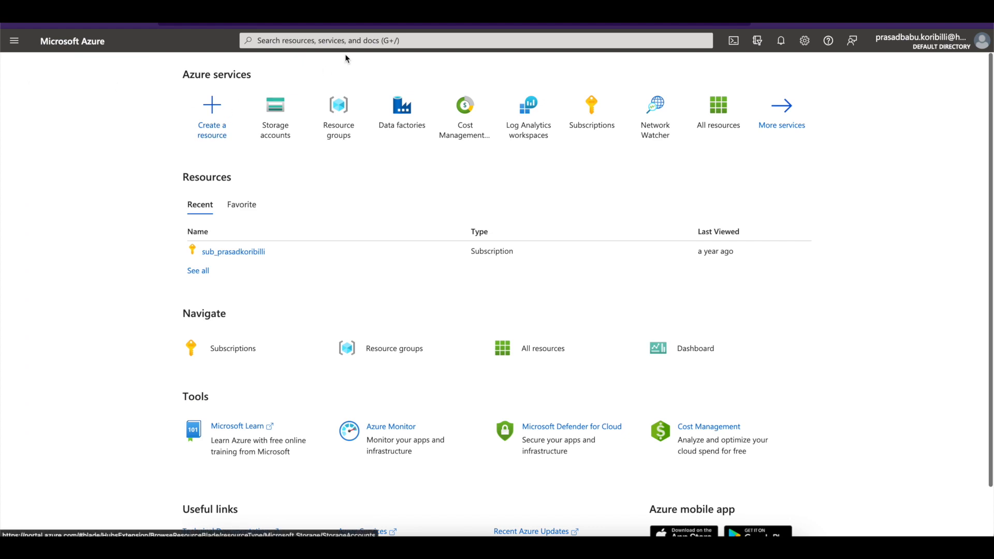
click(347, 39)
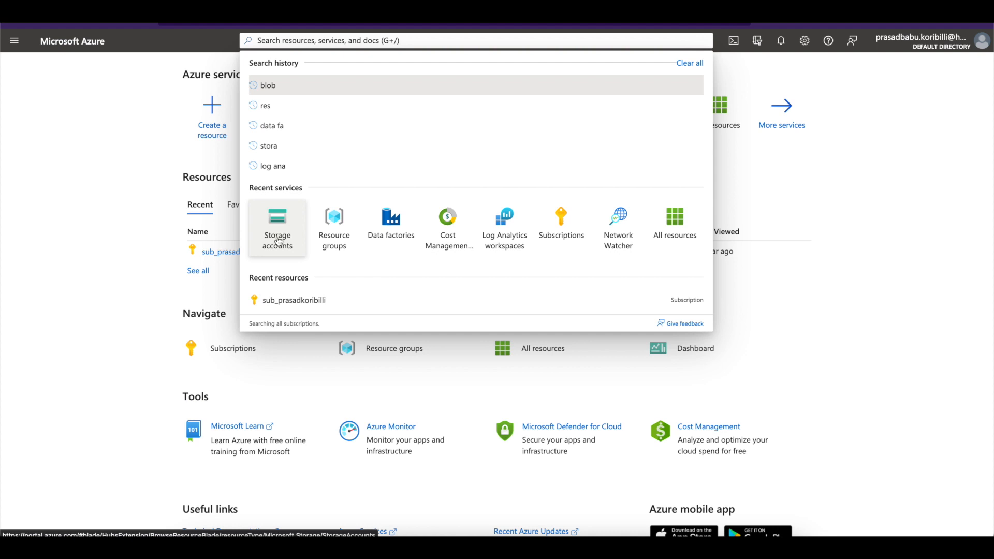
text(s)
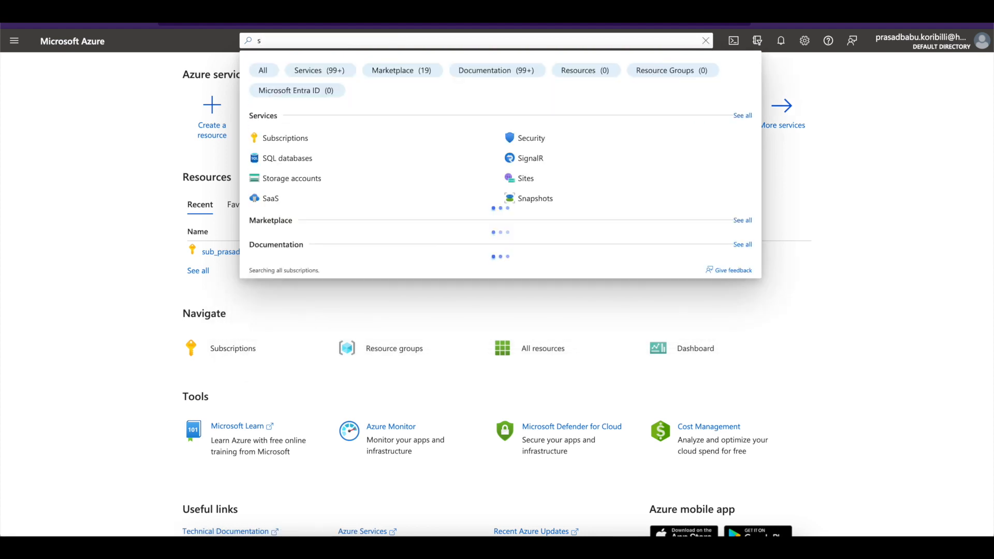
text(tr)
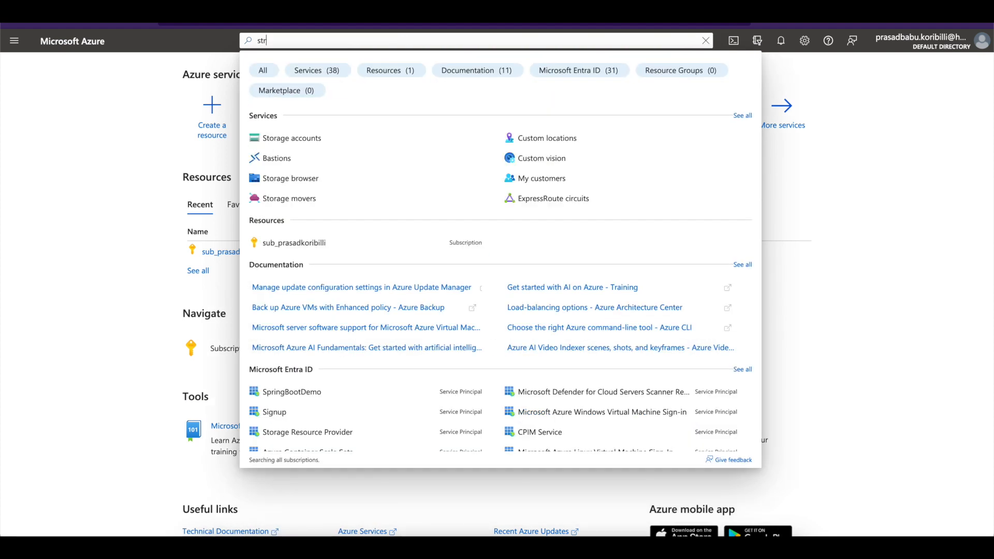
text(orage)
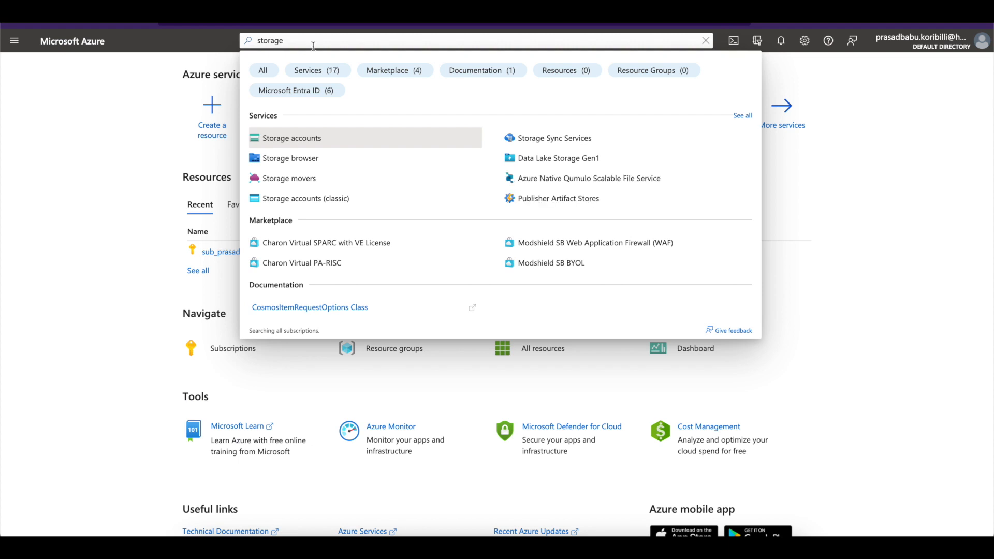
click(289, 145)
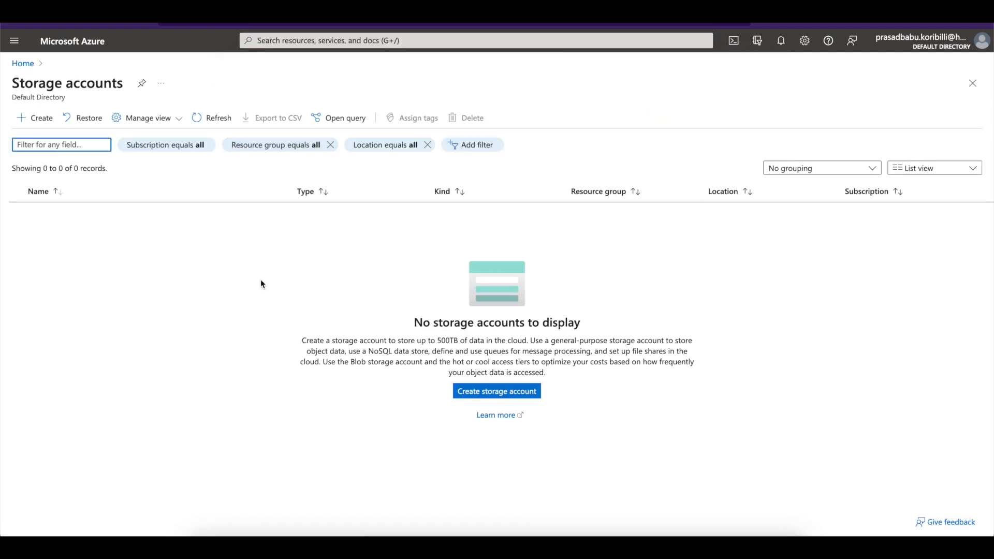
- Start a new storage account and create the resource group rg_outoftheboxeas4demo for it
click(508, 395)
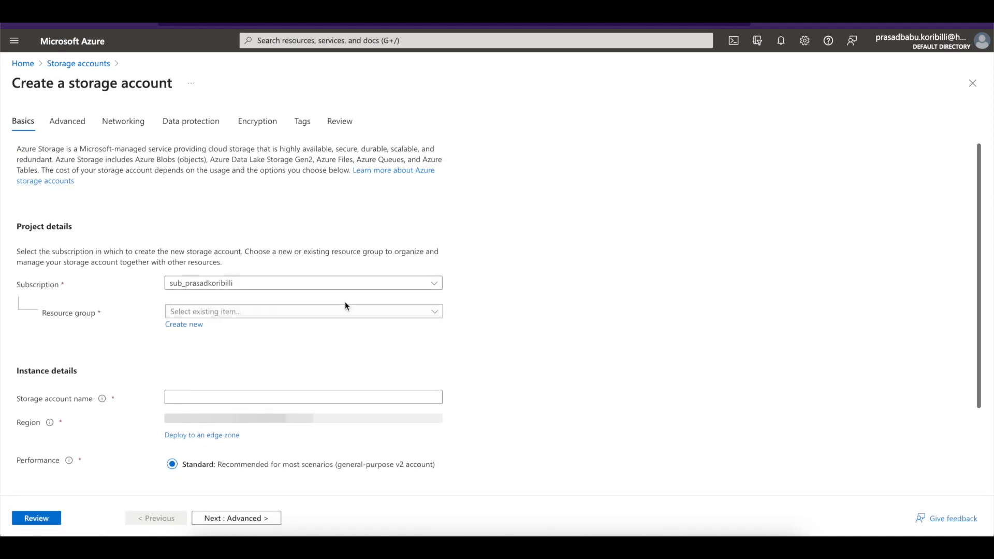
scroll(363, 242, down, 1)
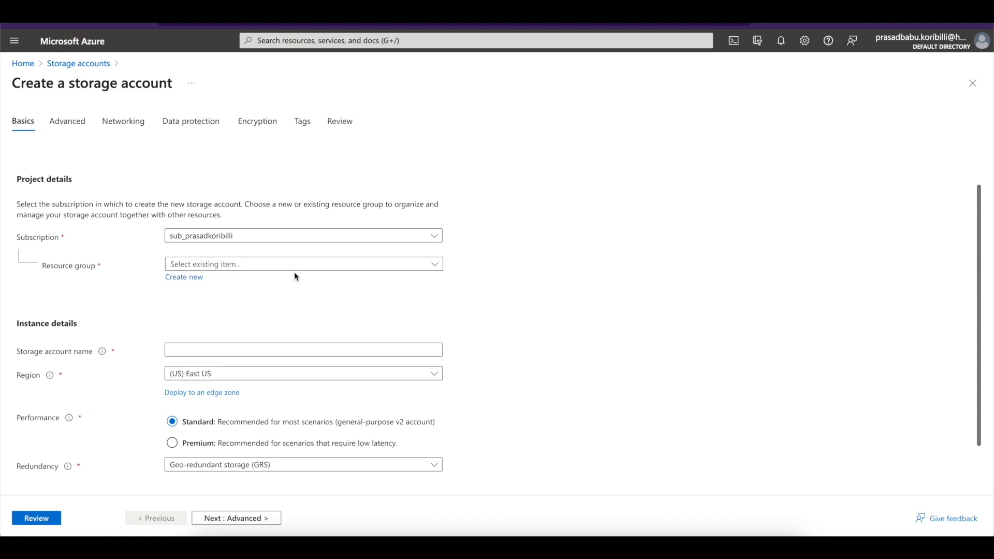
click(195, 287)
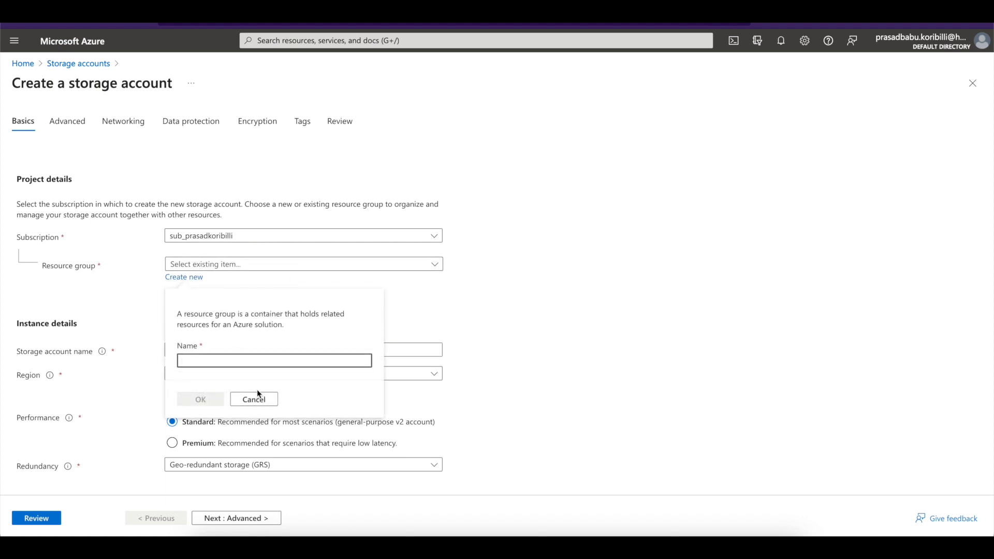
text(rg)
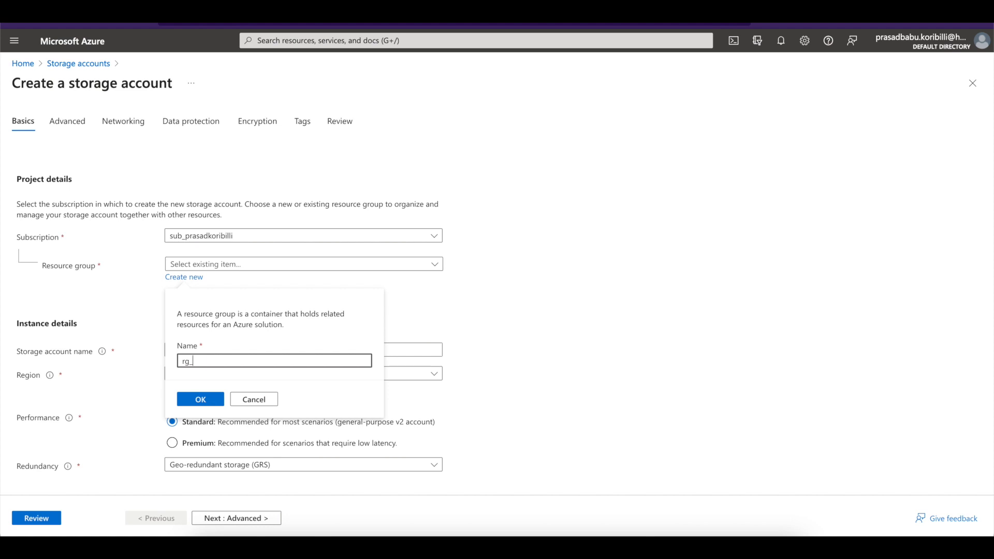
text(_outoftheboxeas4demo)
key(ctrl+a)
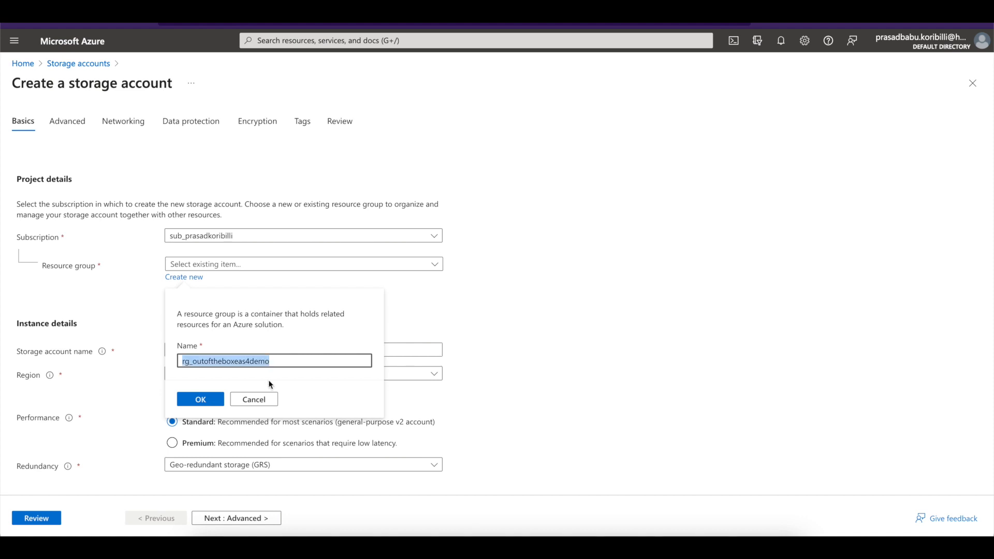
click(201, 399)
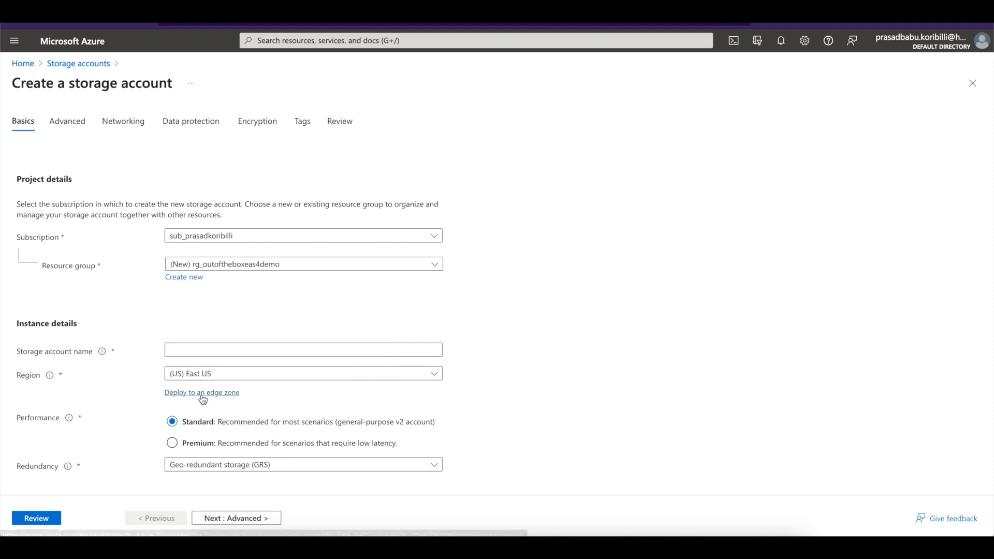
- Name the storage account saoutoftheboxeademo4
scroll(323, 295, down, 1)
click(282, 313)
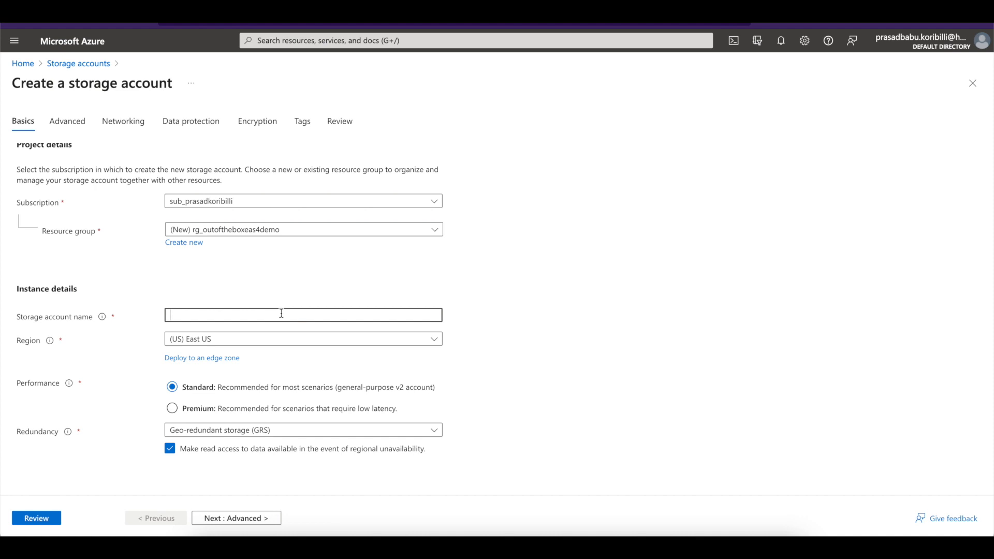
text(outoftheboxea)
key(Home)
text(sa_blob)
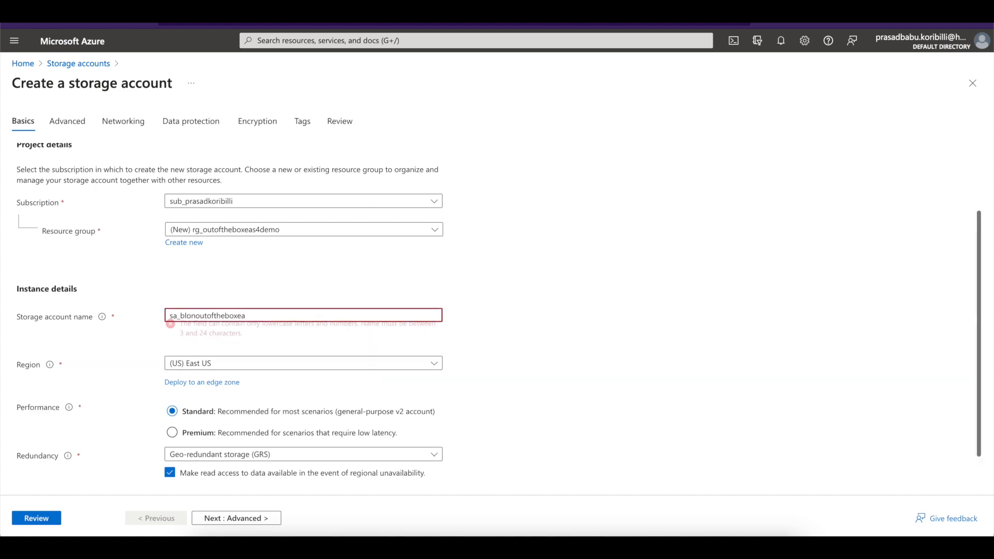
key(BackSpace)
key(BackSpace)
key(BackSpace)
key(BackSpace)
key(BackSpace)
text(Blob)
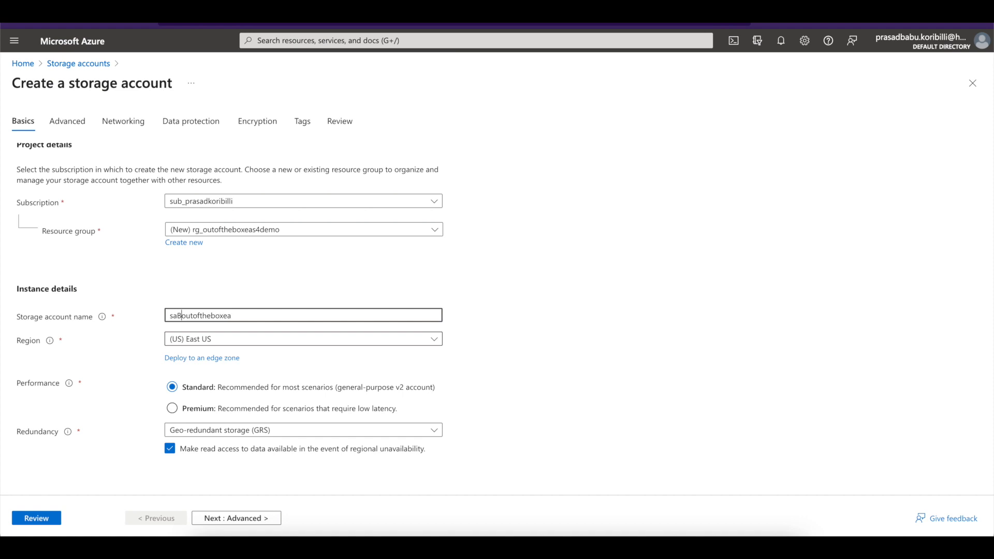
key(BackSpace)
key(BackSpace)
key(BackSpace)
key(BackSpace)
click(248, 317)
text(de)
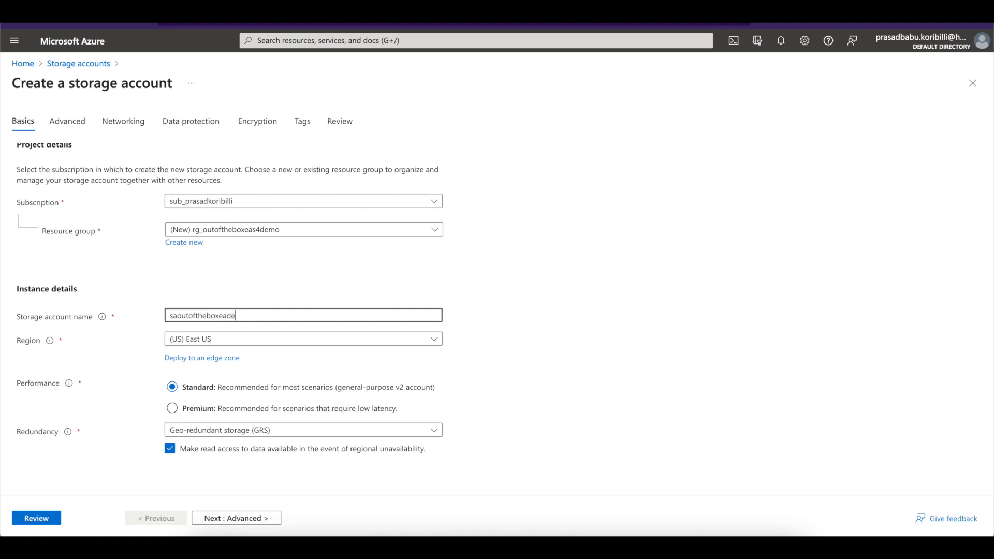
text(mo4)
- Go through the advanced settings, keep their defaults, and proceed to the networking settings
click(250, 519)
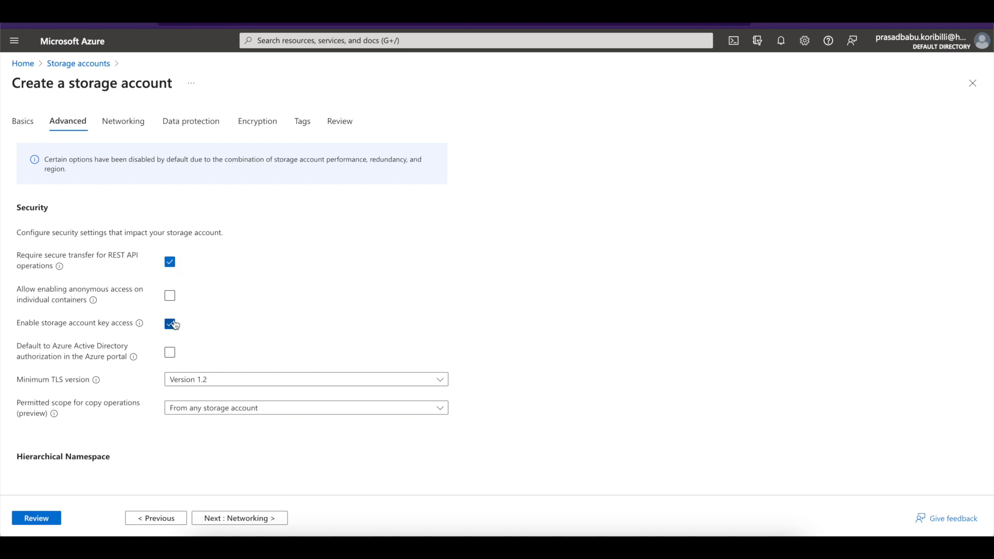
scroll(384, 444, down, 1)
click(437, 380)
scroll(283, 434, down, 4)
scroll(283, 434, down, 2)
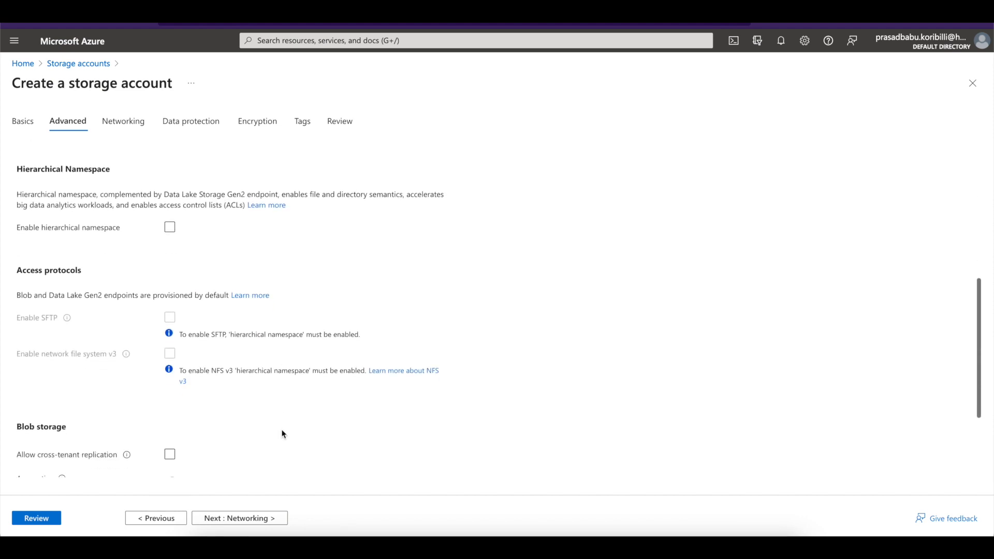
scroll(284, 434, down, 1)
scroll(283, 434, down, 4)
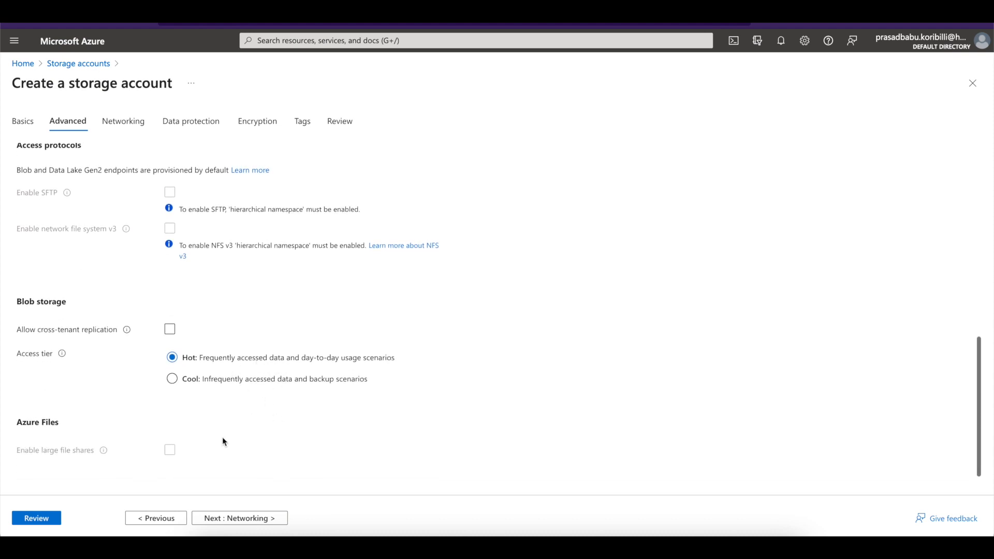
click(238, 519)
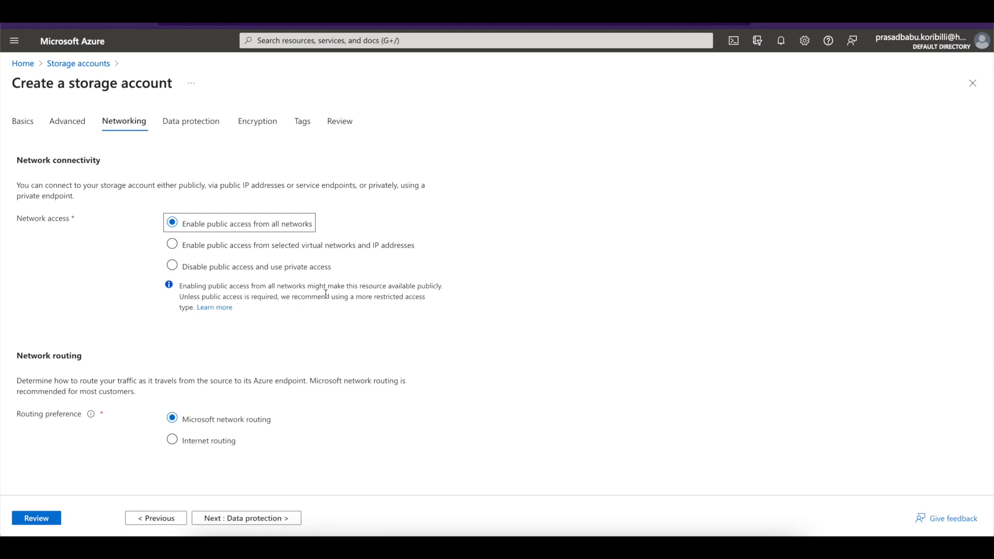
- Keep the default networking, data protection, encryption and tag settings, and proceed to the final review
click(258, 519)
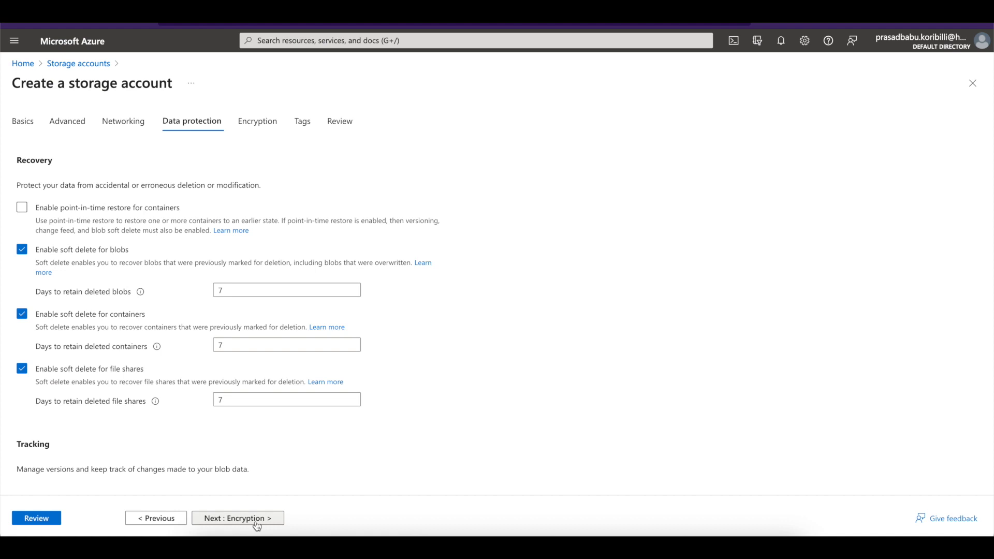
click(258, 519)
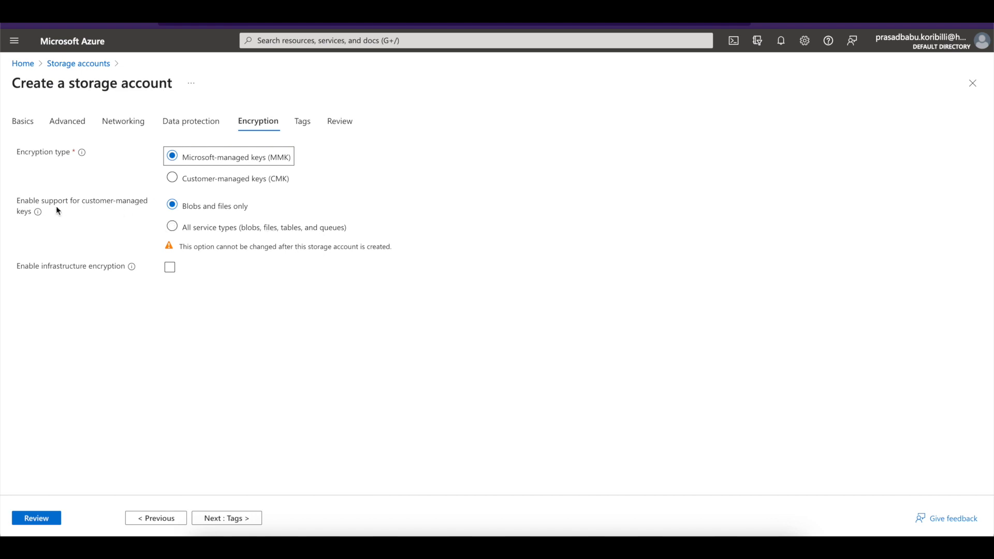
mouse_move(39, 215)
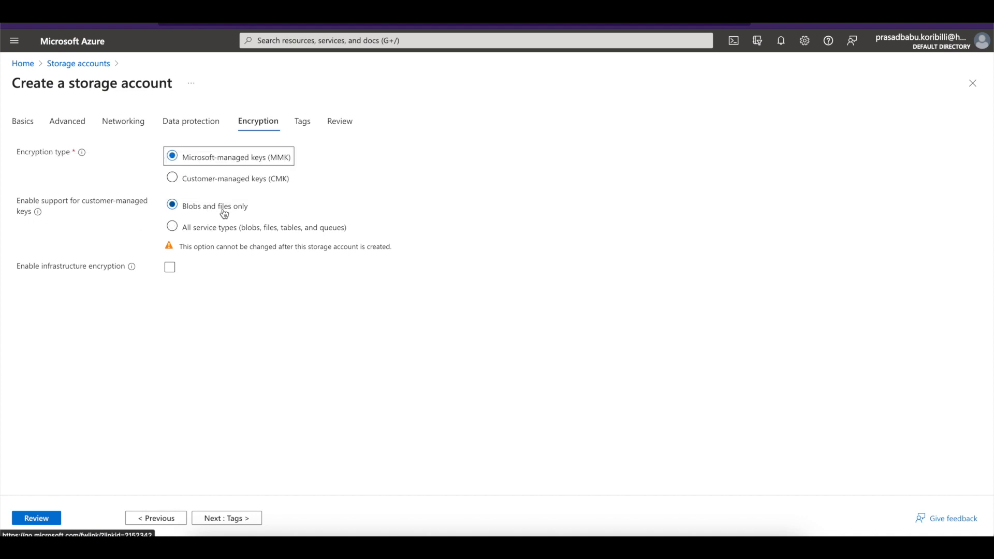
click(256, 520)
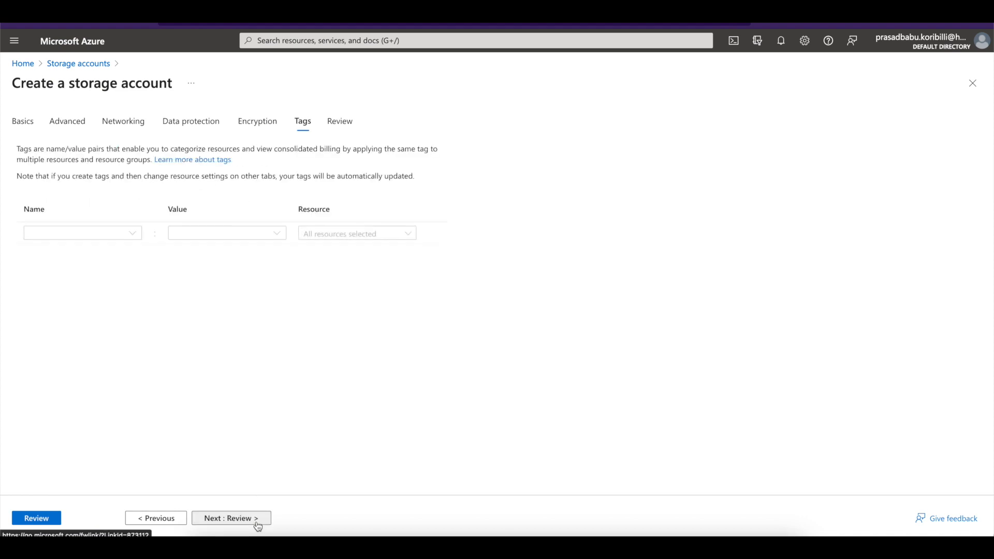
click(251, 518)
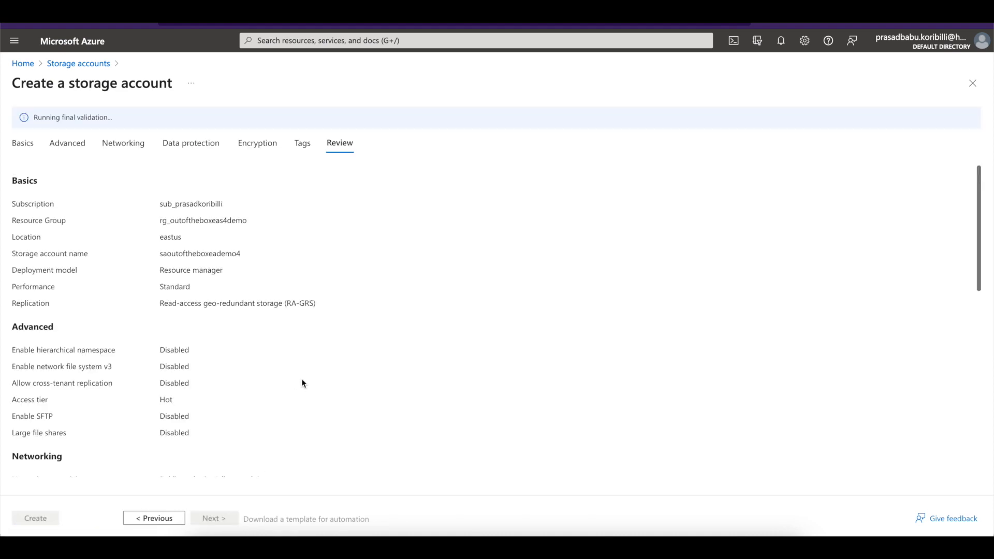
- Check the subscription, resource group, account name and remaining settings in the review summary, and create the storage account
double_click(202, 205)
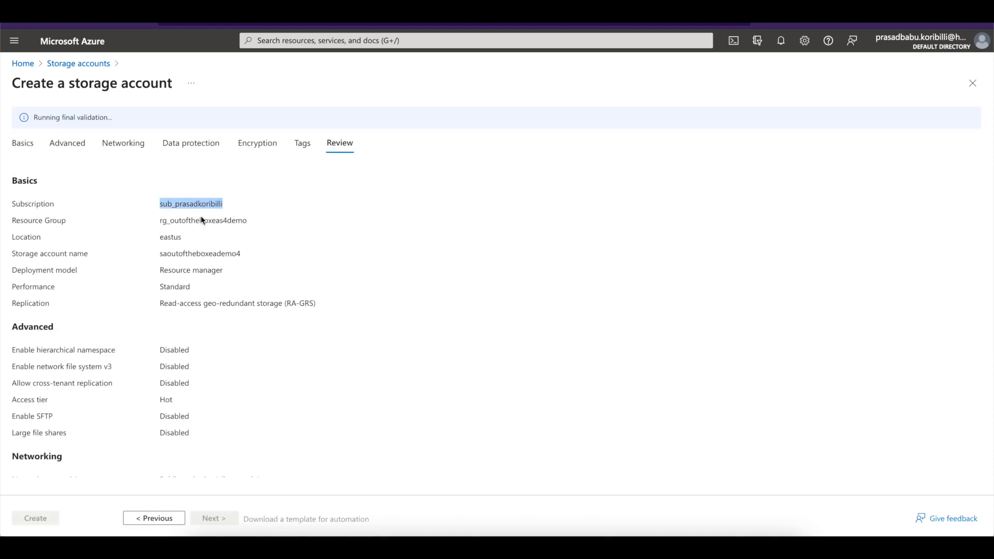
double_click(201, 218)
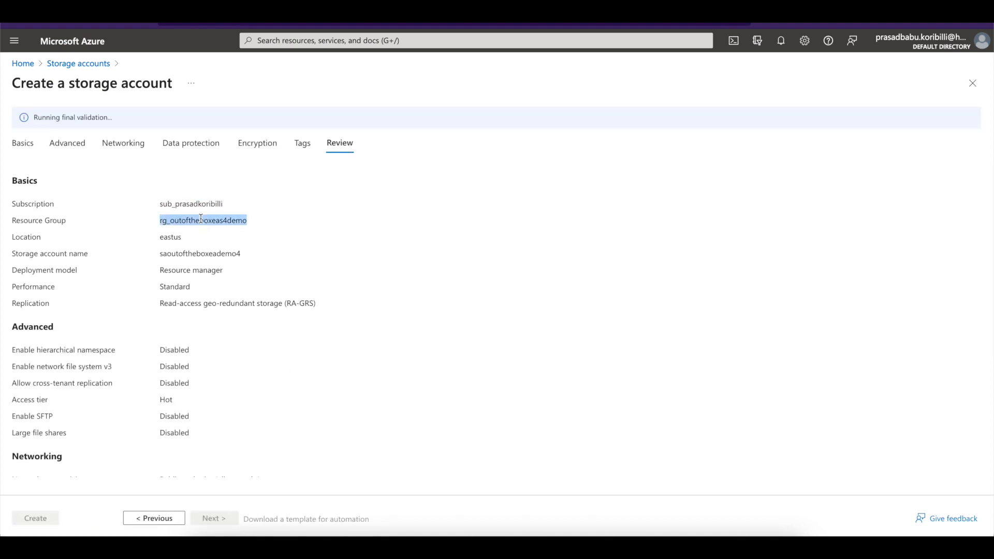
double_click(199, 254)
double_click(202, 252)
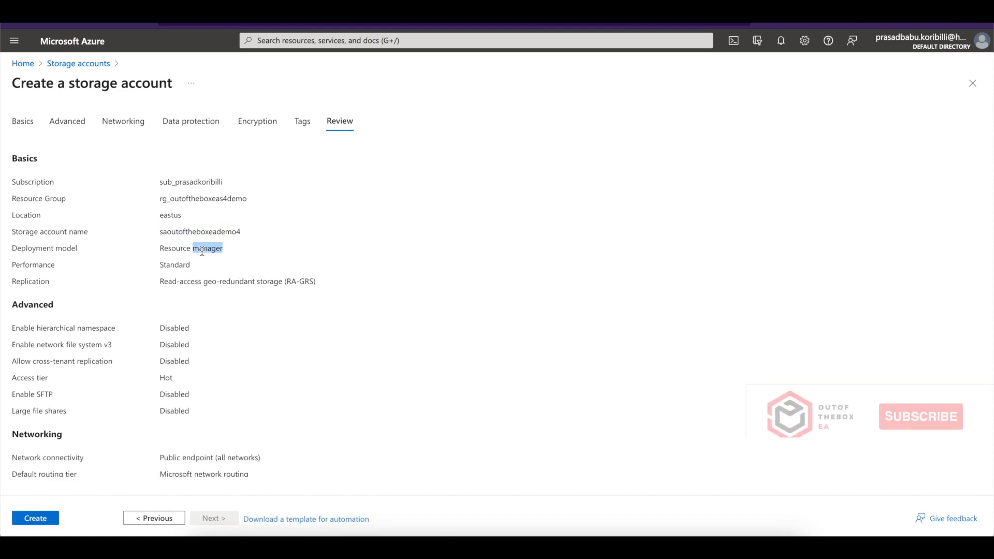
click(231, 312)
scroll(231, 311, down, 1)
scroll(231, 312, down, 8)
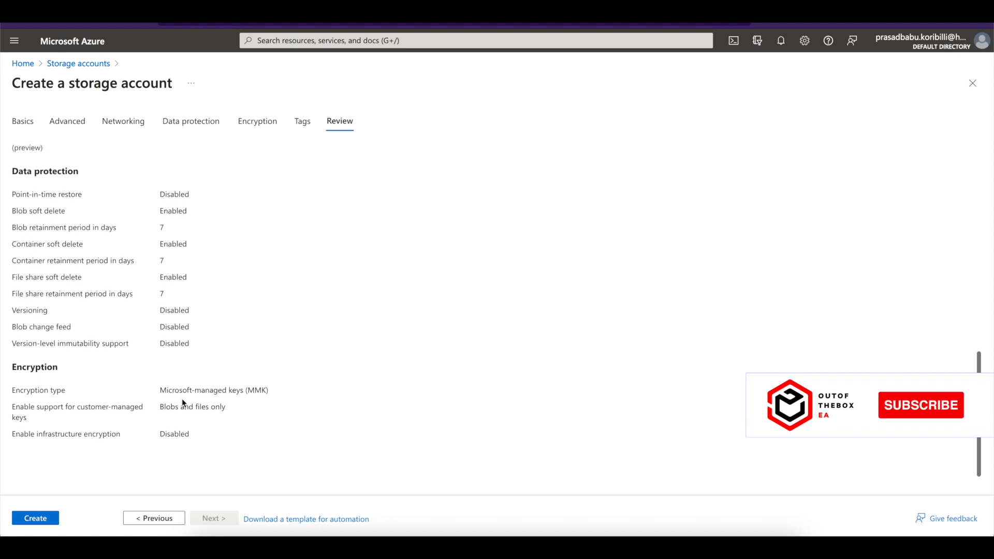
click(54, 519)
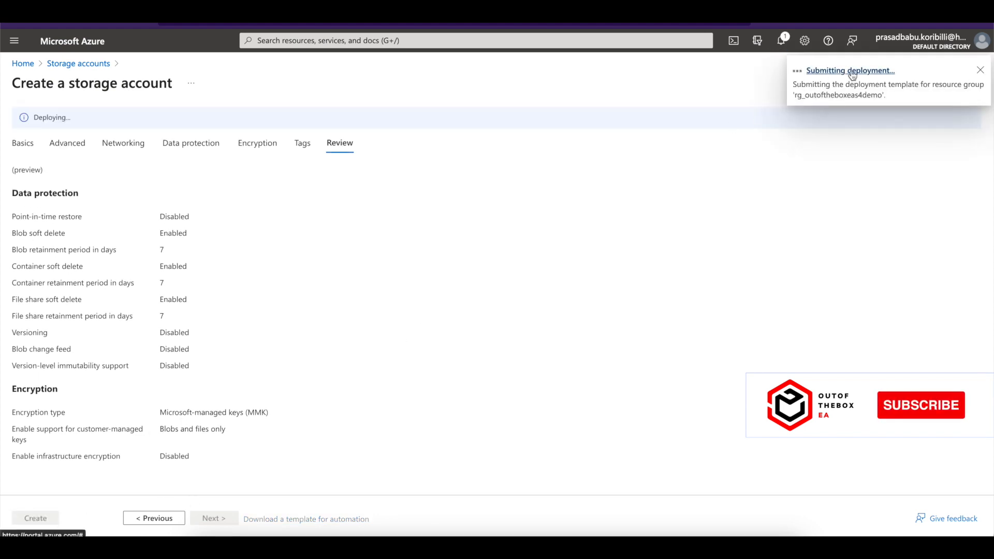
- Open the deployed saoutoftheboxeademo4 resource and look over its overview properties
click(845, 82)
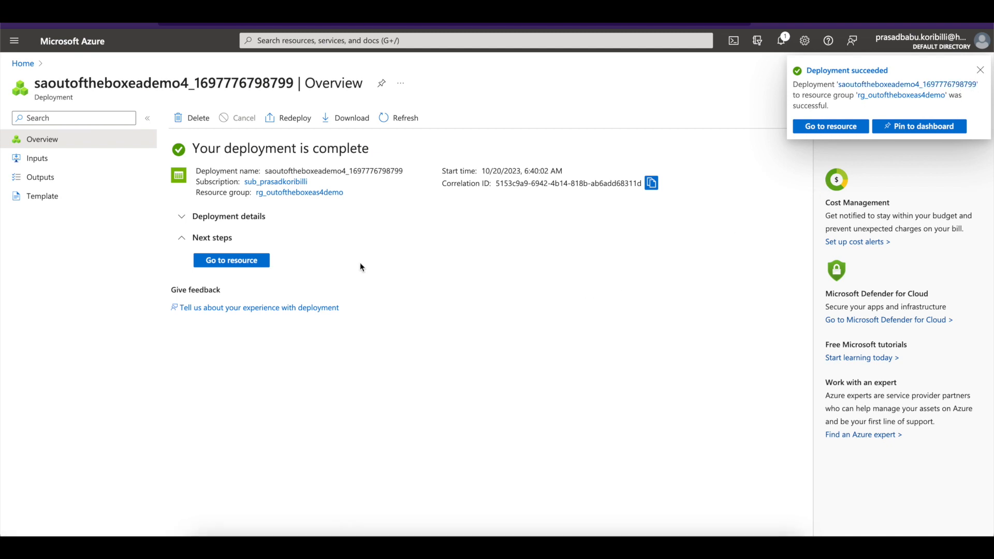
click(256, 263)
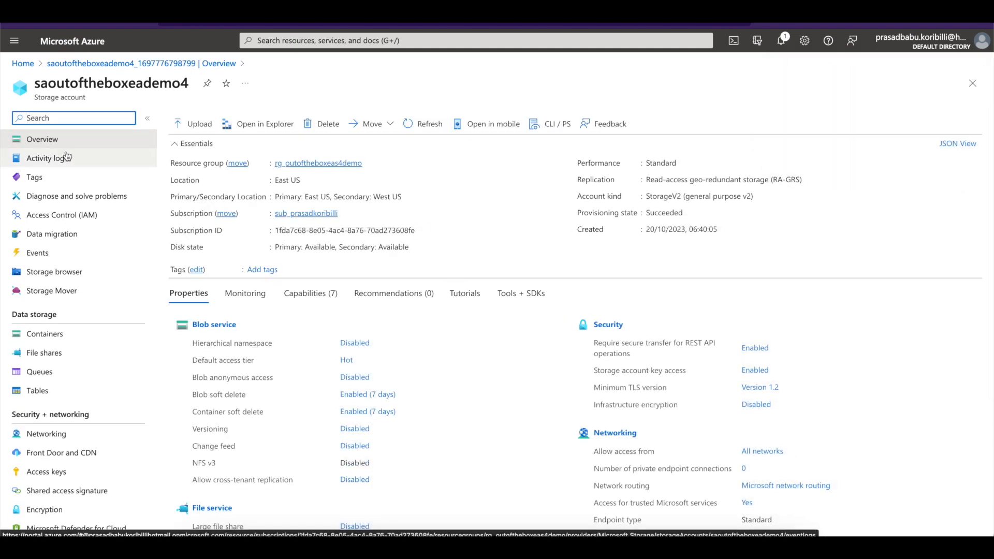
double_click(111, 84)
click(461, 199)
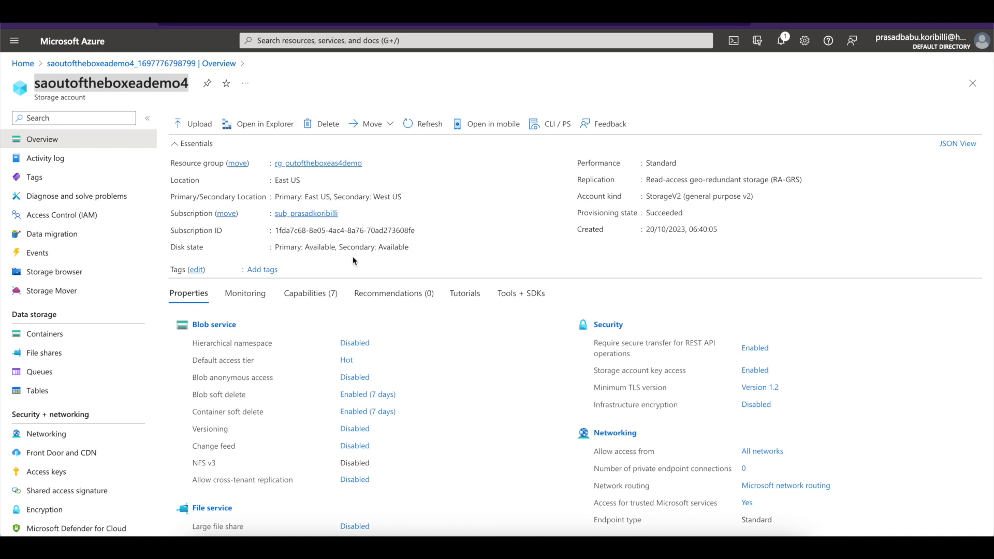
scroll(595, 268, down, 1)
scroll(595, 266, up, 1)
scroll(357, 231, down, 1)
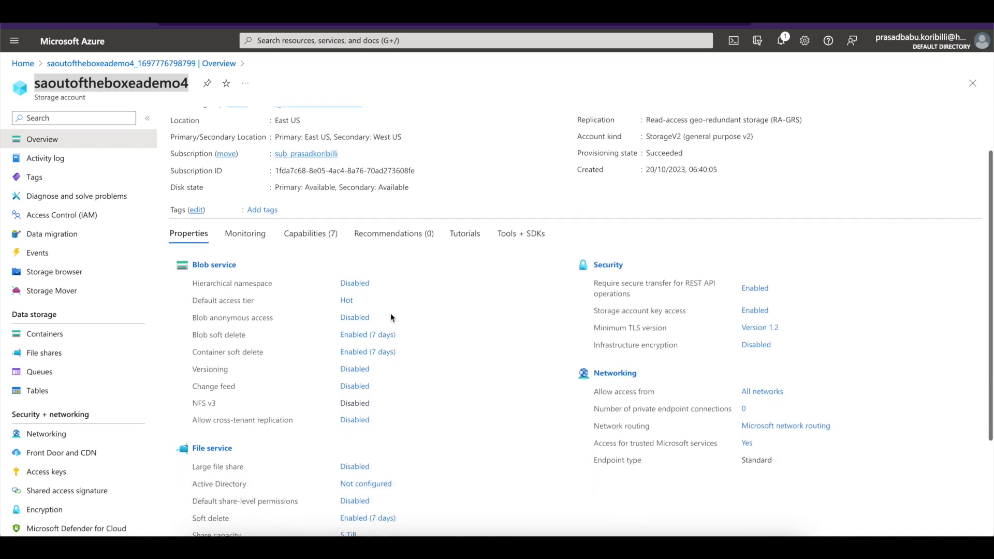
- Look at the storage account's containers and file shares, and return to the containers list
click(51, 340)
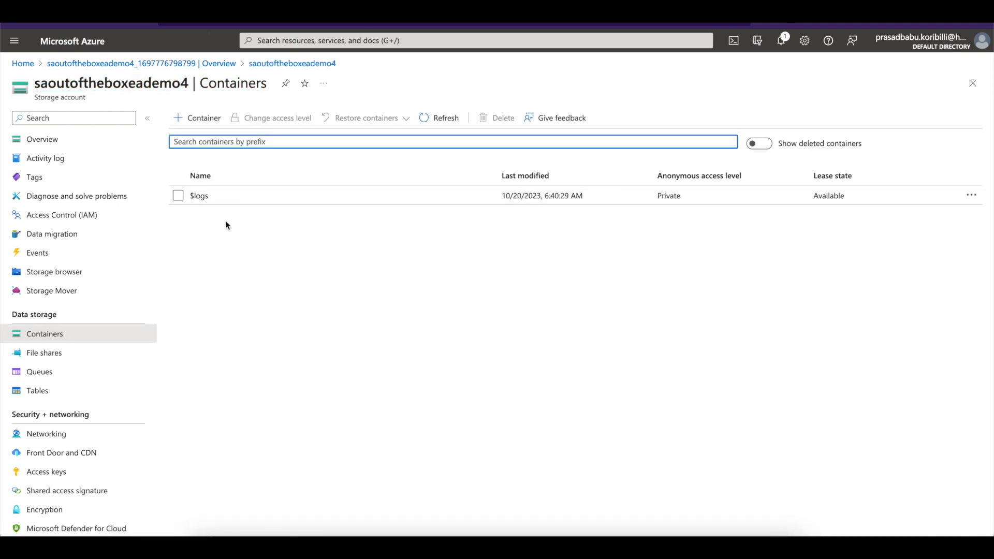
click(47, 359)
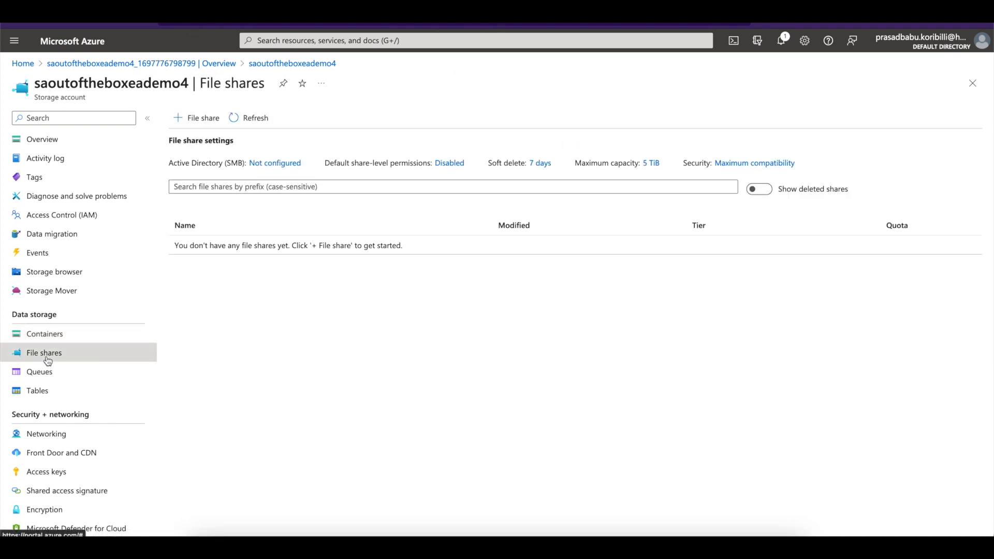
click(45, 337)
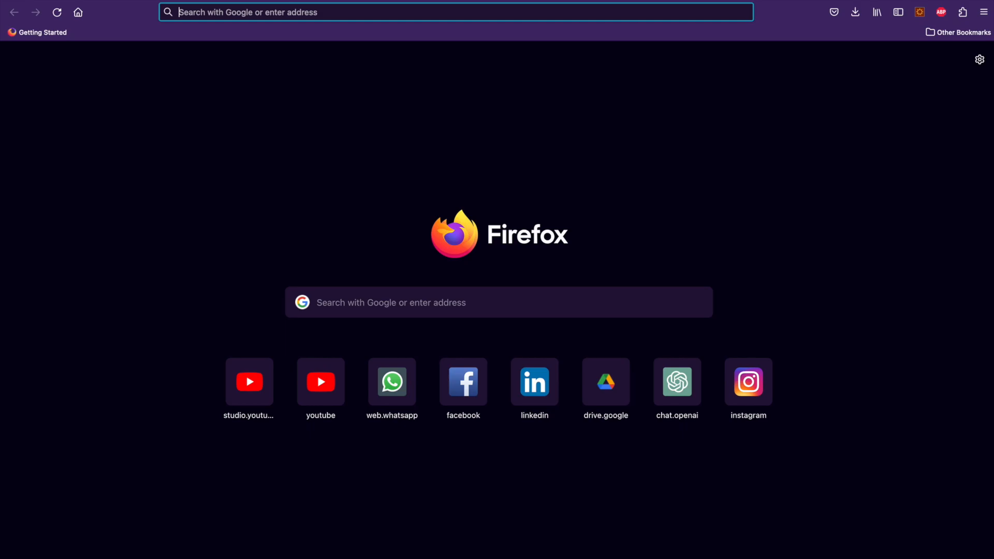
- Load portal.azure.com in the browser and open the storage account saoutoftheboxeademo4 from the recent resources
text(portal.azure.com)
key(Return)
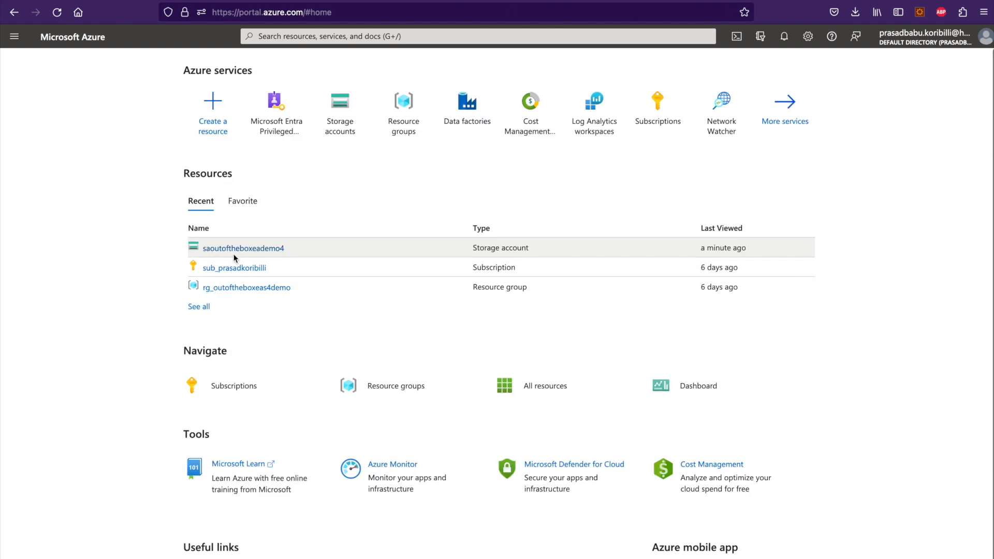
click(233, 251)
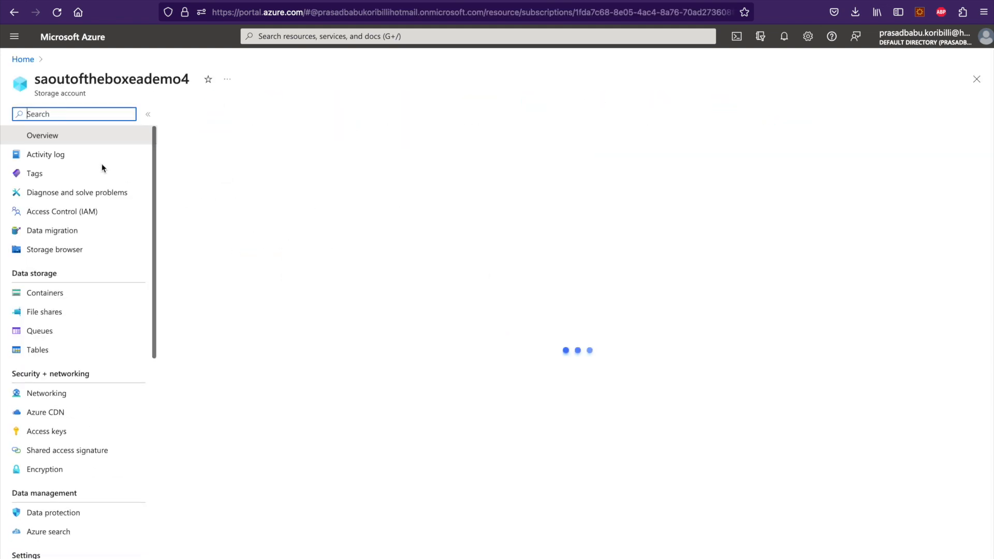
double_click(109, 80)
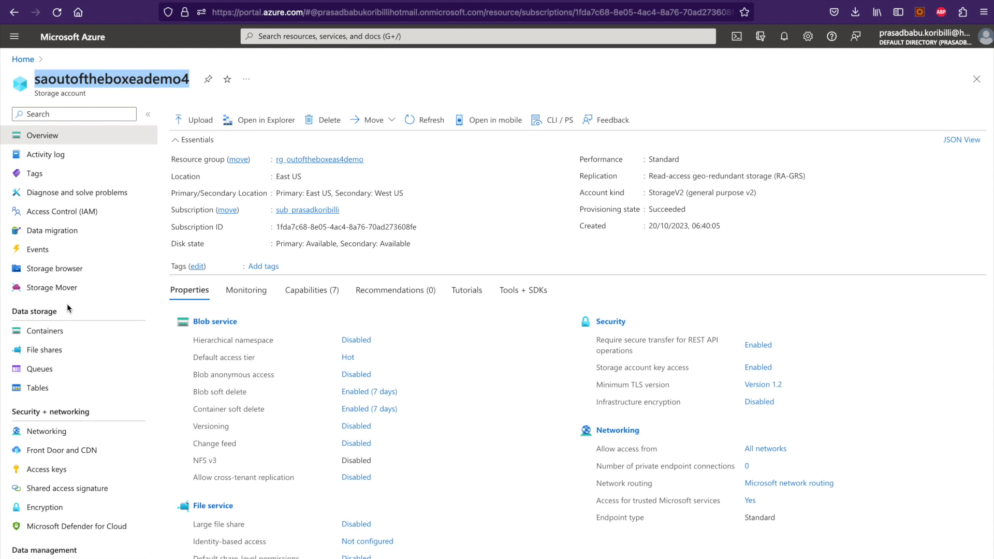
- Open the storage account's access keys under Security + networking and select the masked key value of key1
scroll(68, 355, down, 3)
triple_click(42, 246)
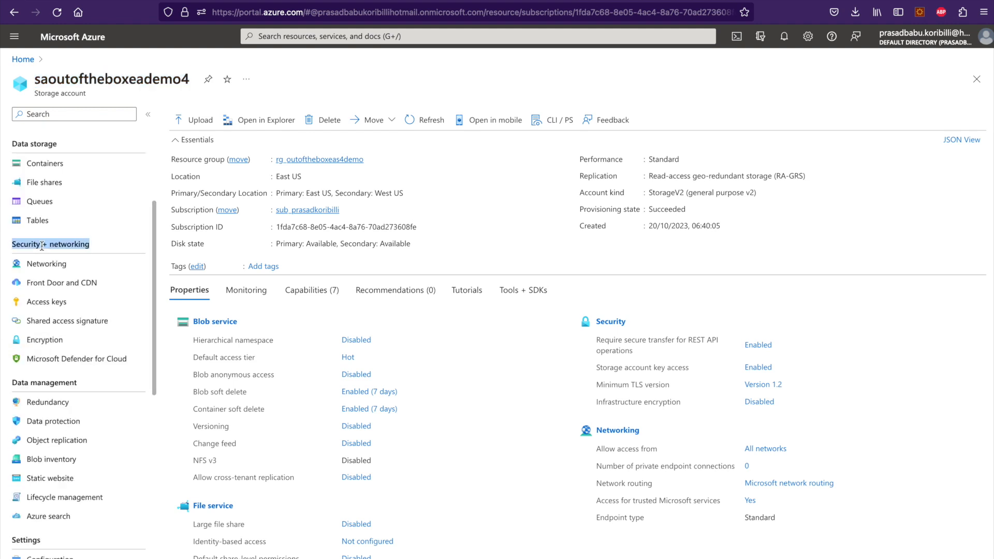
click(48, 302)
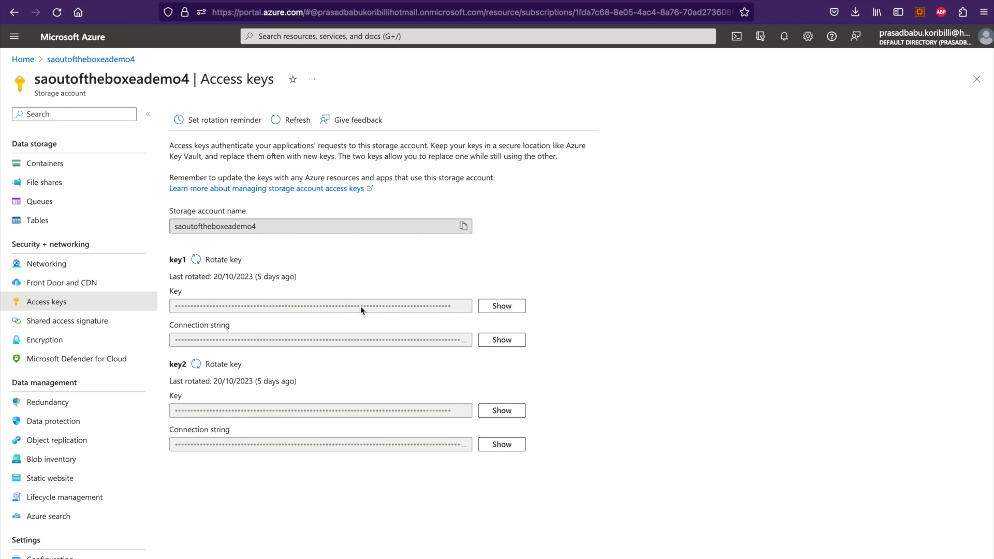
double_click(429, 309)
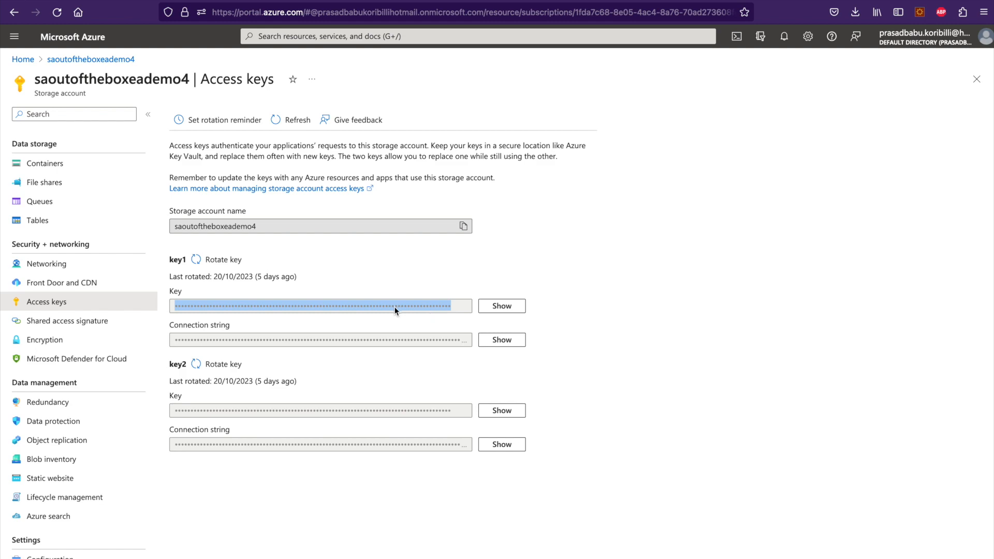
- Switch back to SAP Integration Suite and inspect the edit form of the BlobSharedAccessKey secure parameter, including both secure parameter fields
key(ctrl+Left)
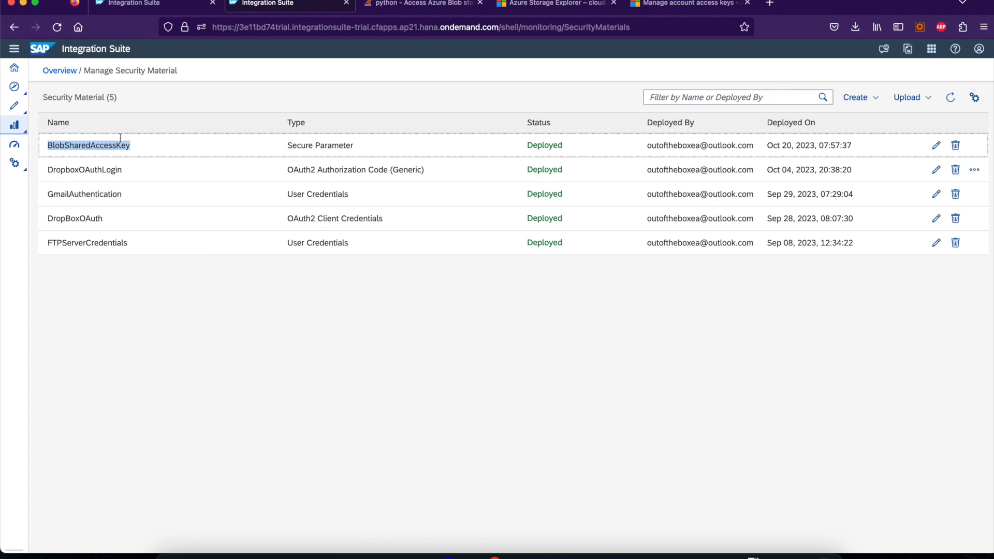
click(933, 151)
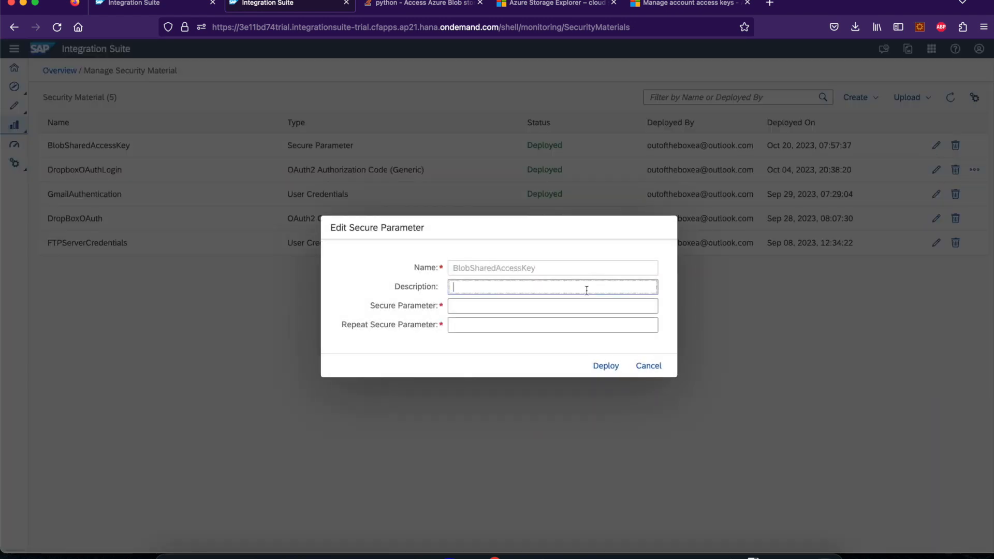
click(550, 307)
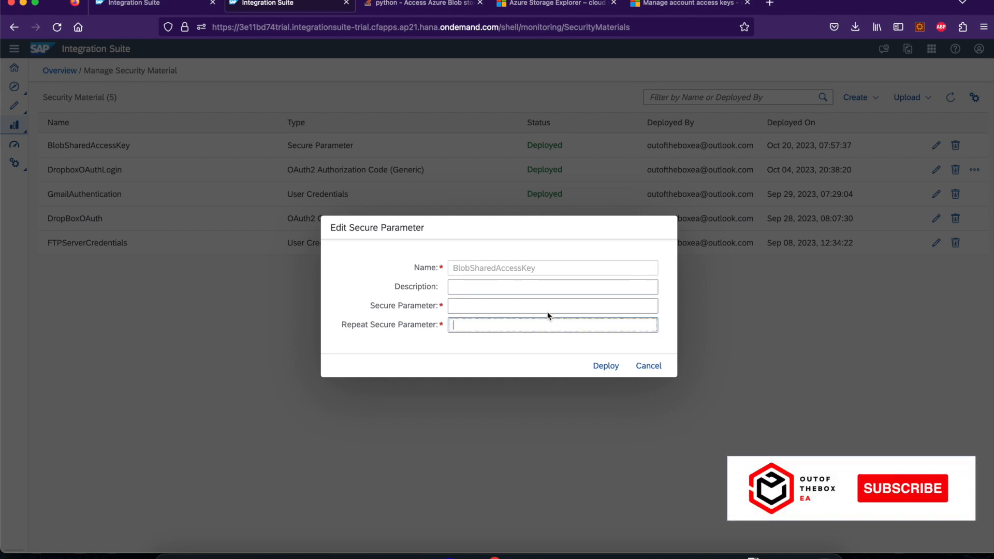
click(544, 327)
click(544, 311)
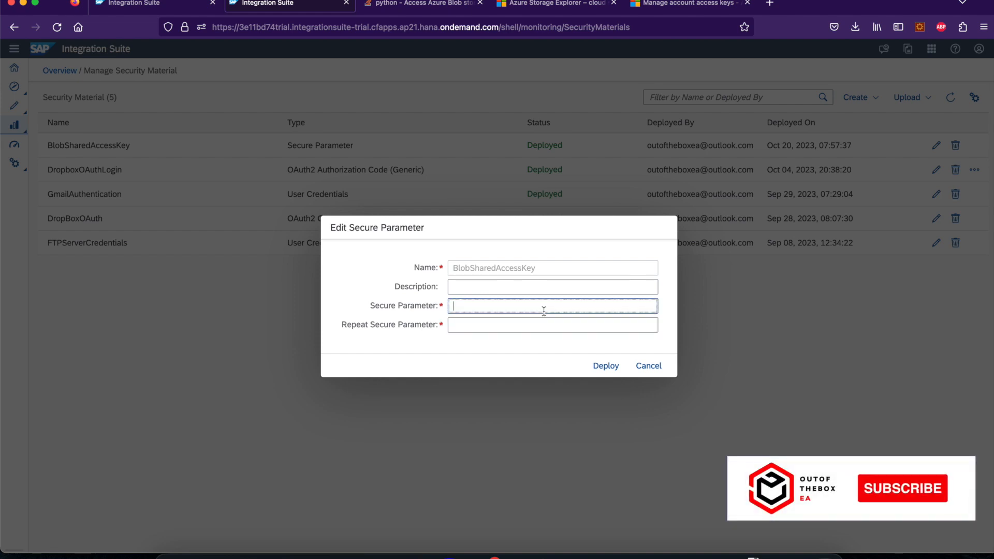
click(539, 331)
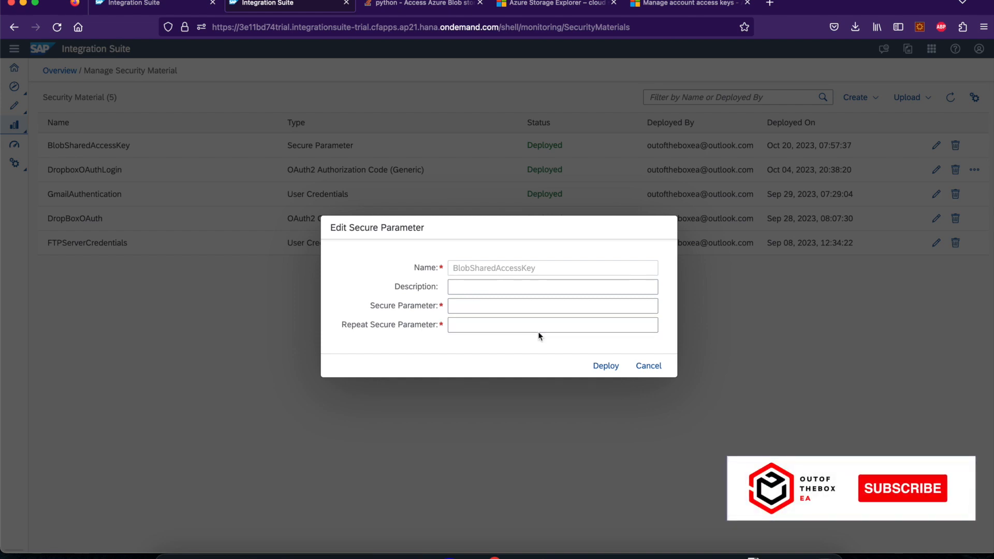
click(614, 367)
click(873, 97)
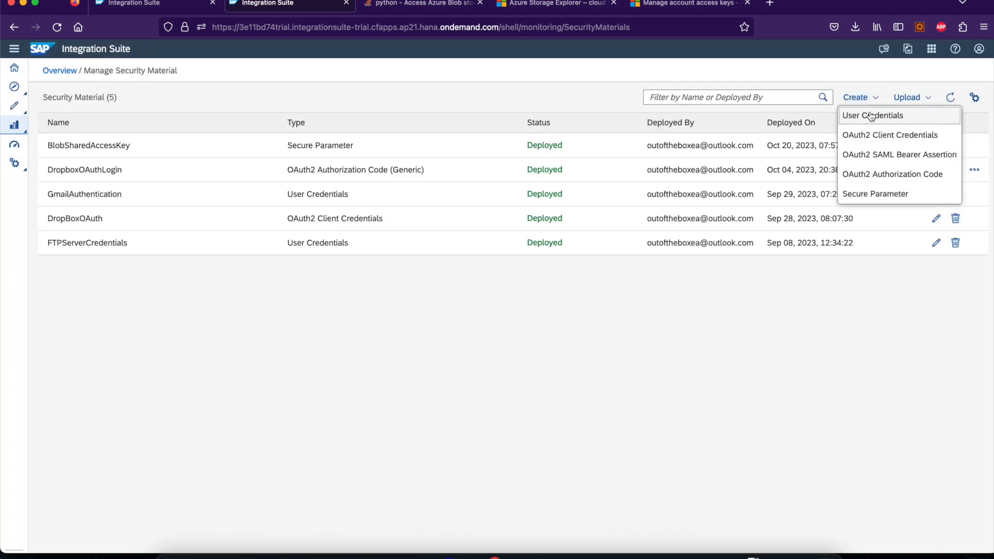
click(868, 194)
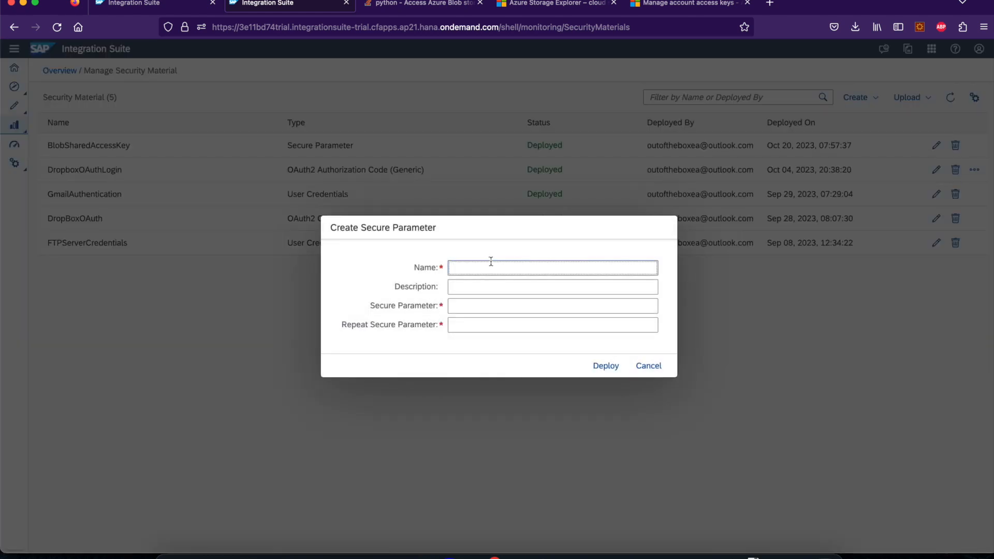
text(GiveITName)
key(BackSpace)
key(BackSpace)
key(BackSpace)
key(BackSpace)
text(AName)
key(Tab)
key(Tab)
click(470, 307)
click(472, 325)
click(473, 308)
click(473, 325)
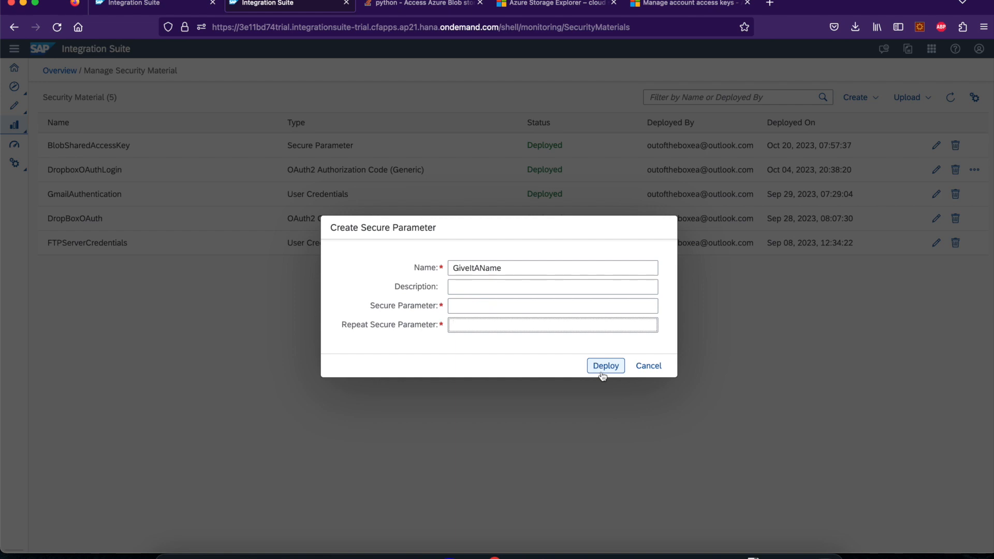
click(648, 365)
- Check the name and deployment status of the BlobSharedAccessKey entry in the security material list
double_click(109, 144)
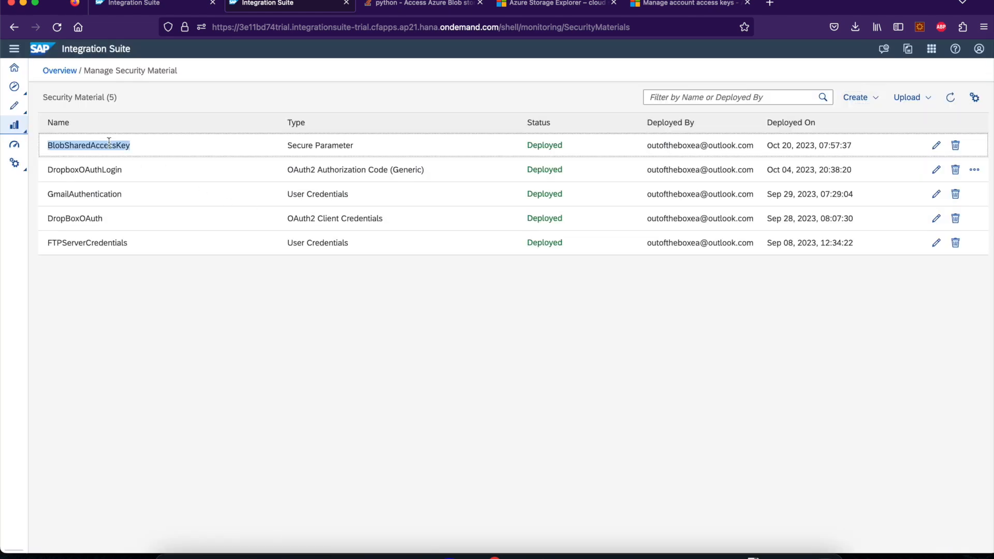
double_click(555, 145)
double_click(93, 144)
- In the Scenario3 integration flow, review the AzureStorage receiver channel's connection authentication and key alias, and collapse its properties
click(152, 4)
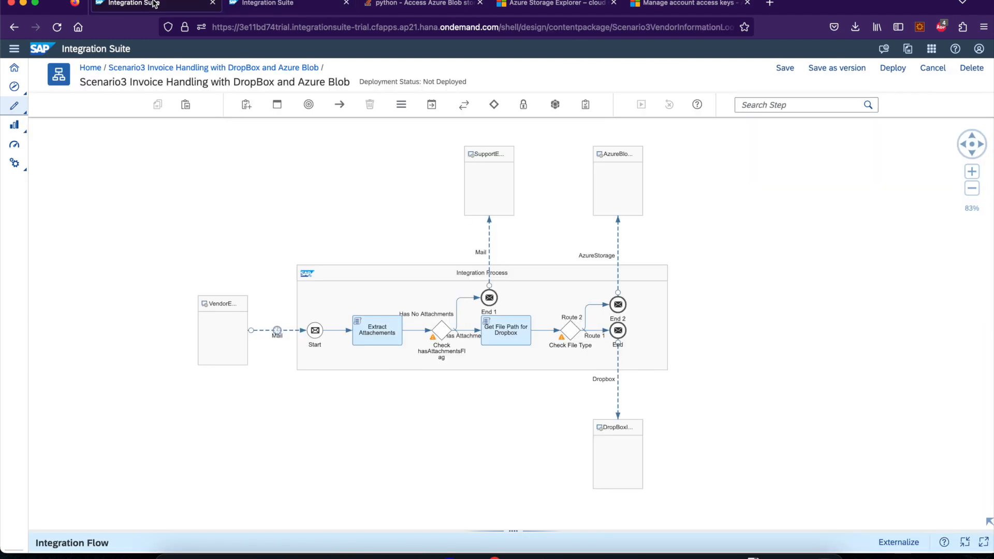
click(618, 235)
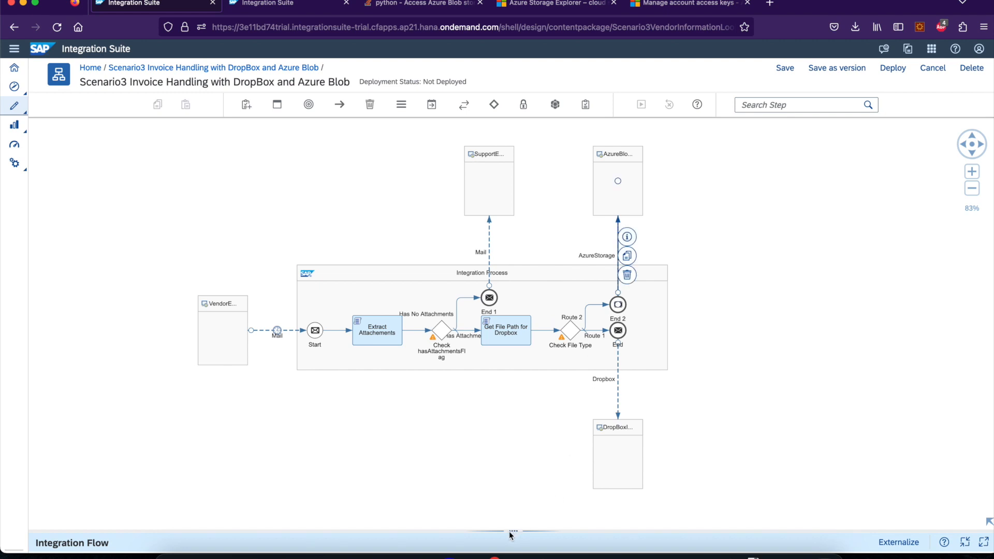
drag(510, 530, 420, 241)
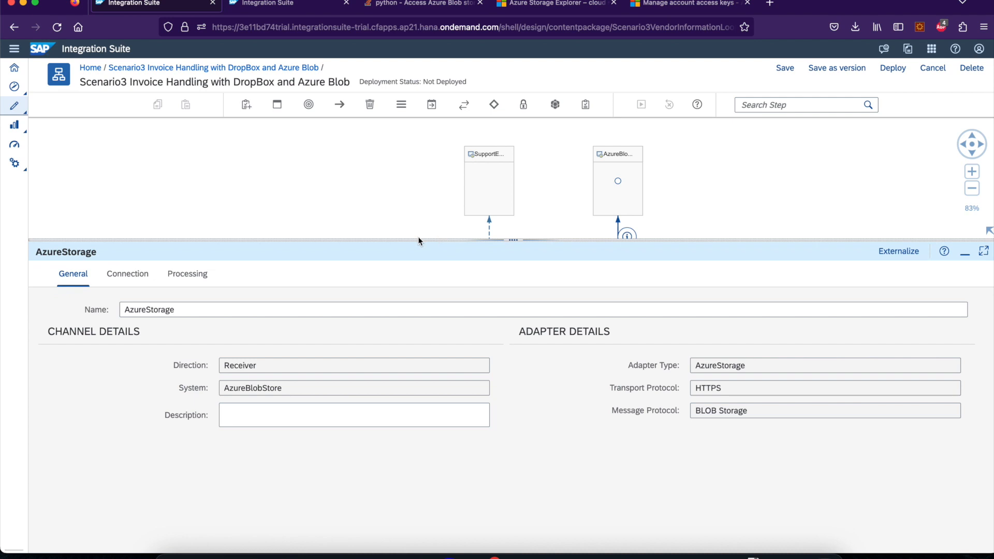
click(144, 277)
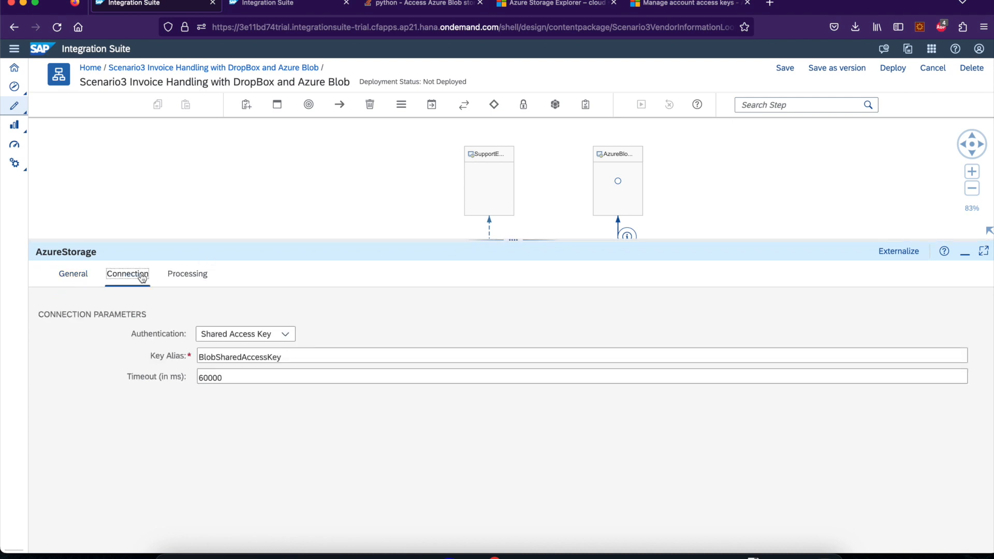
click(282, 336)
click(220, 390)
double_click(282, 358)
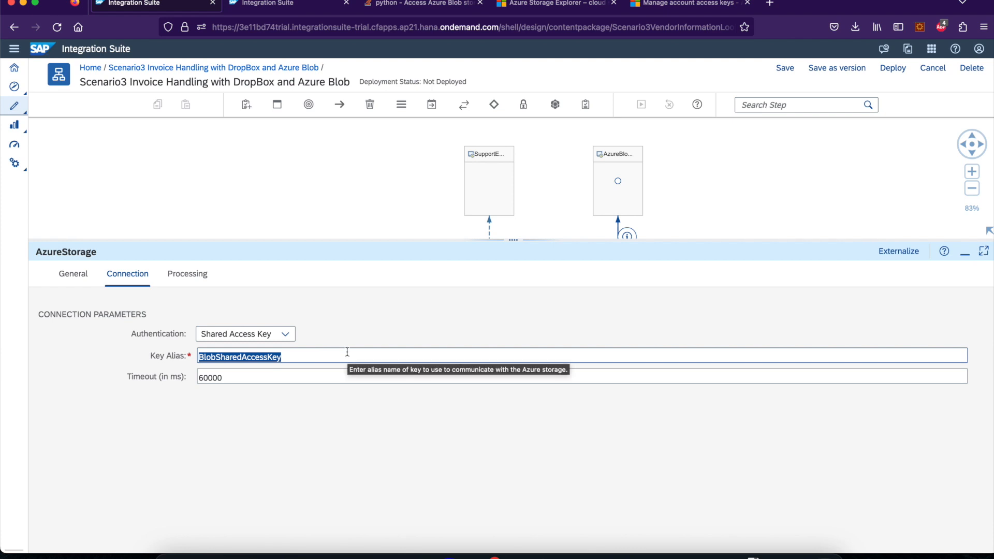
click(965, 253)
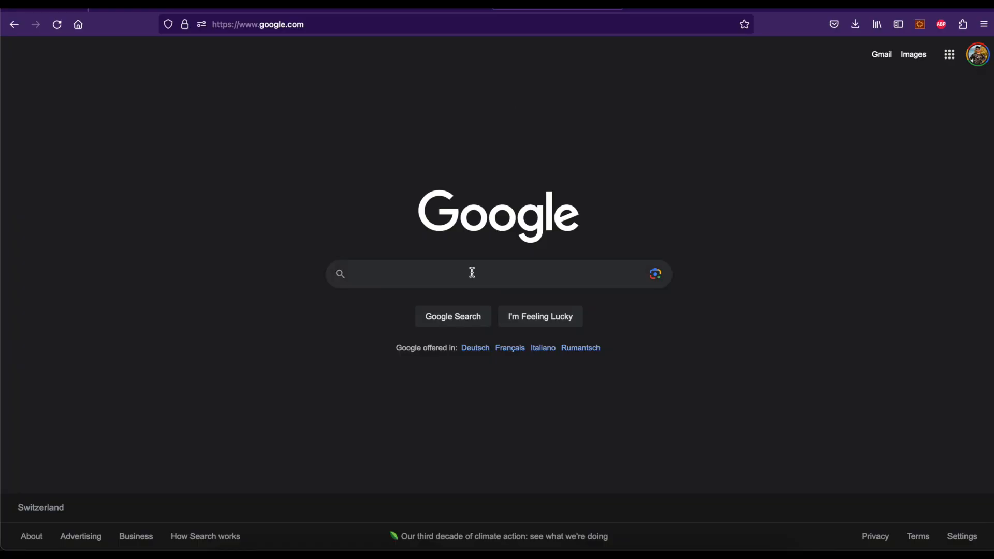
- Search Google for "azure storage explorer" and open Microsoft's Azure Storage Explorer product page
click(472, 273)
text(azure storage explorer)
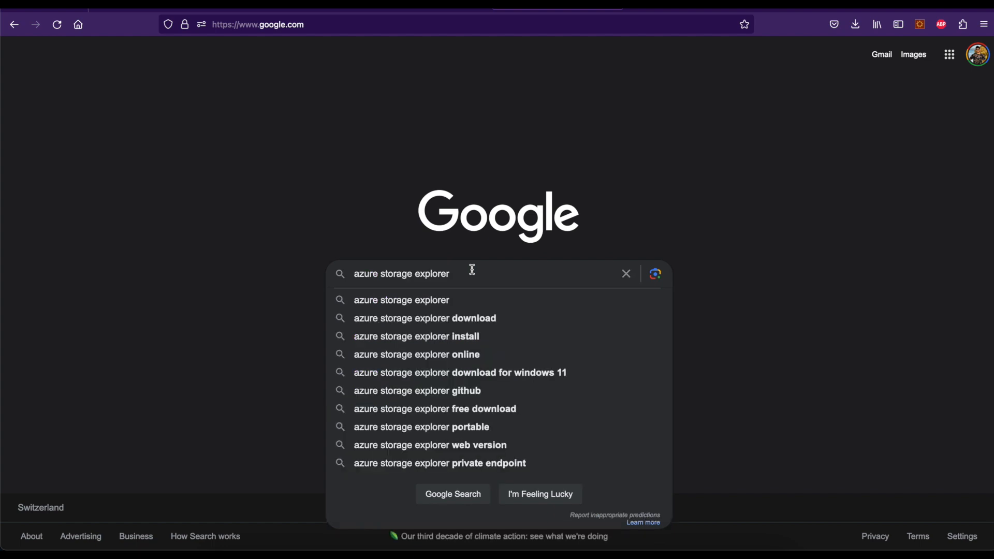
key(Return)
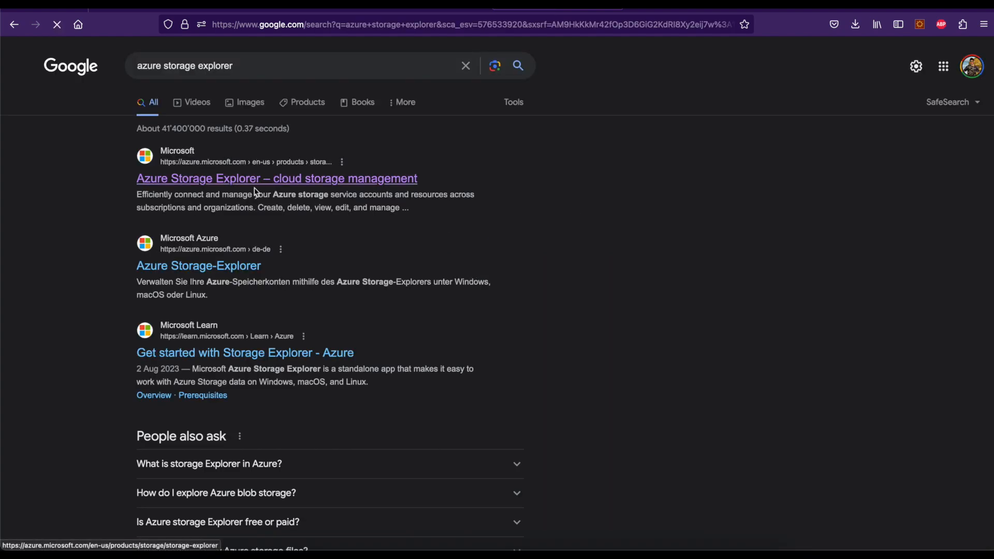
triple_click(270, 65)
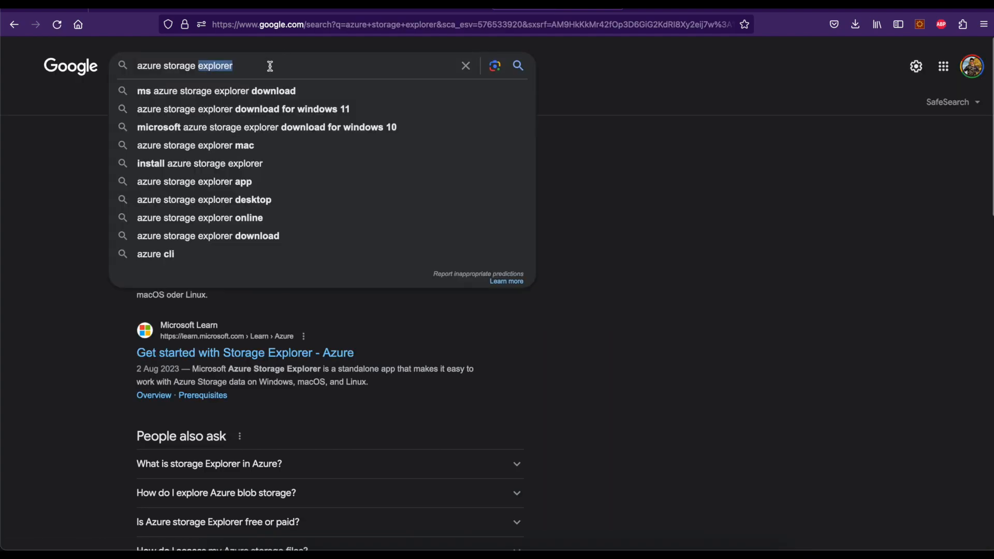
key(Return)
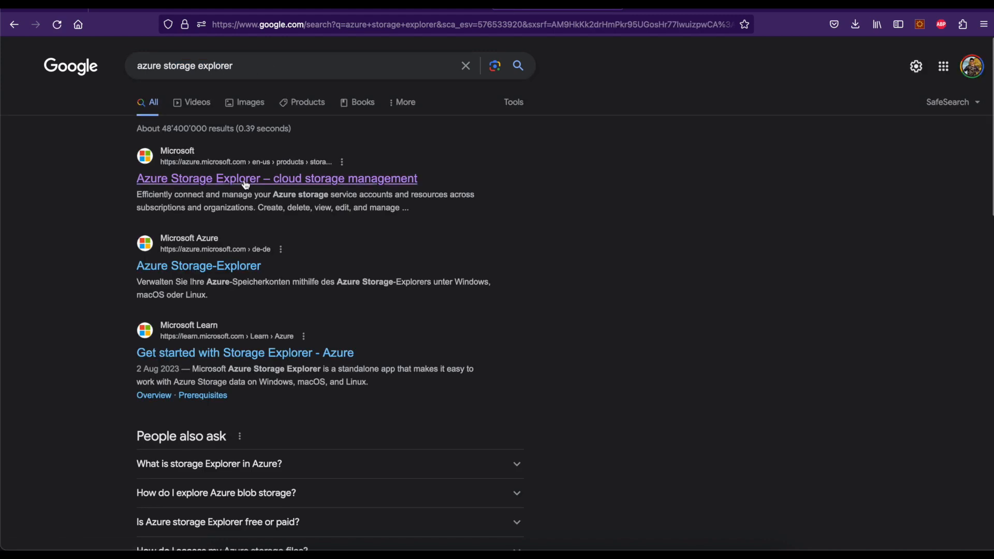
click(244, 179)
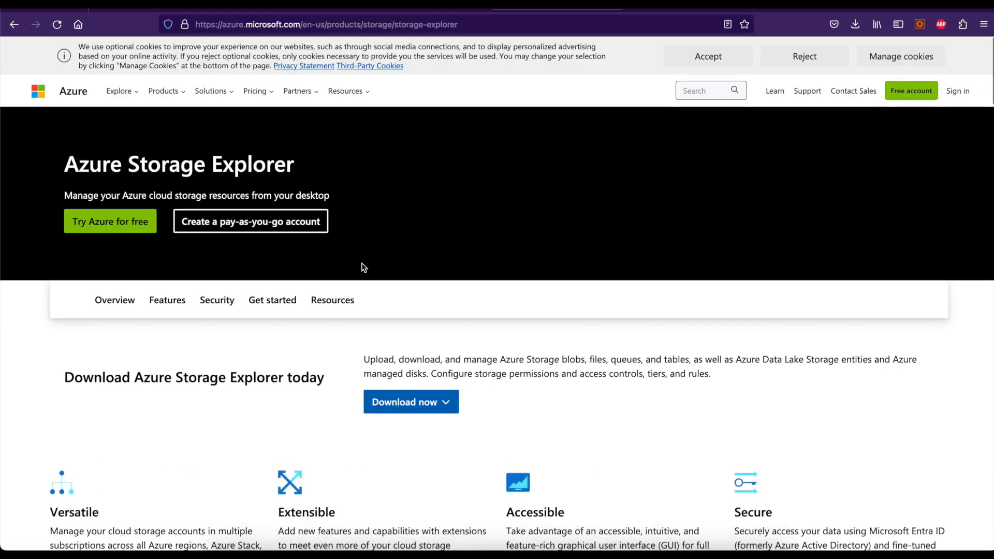
- Download the macOS x64 version of Azure Storage Explorer and launch the unpacked application from the Downloads folder
click(422, 402)
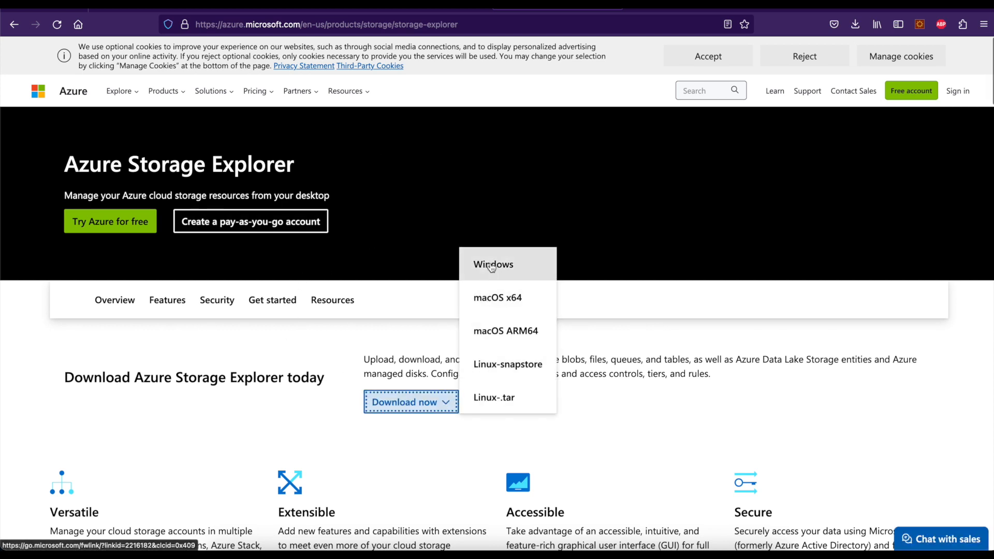
click(501, 307)
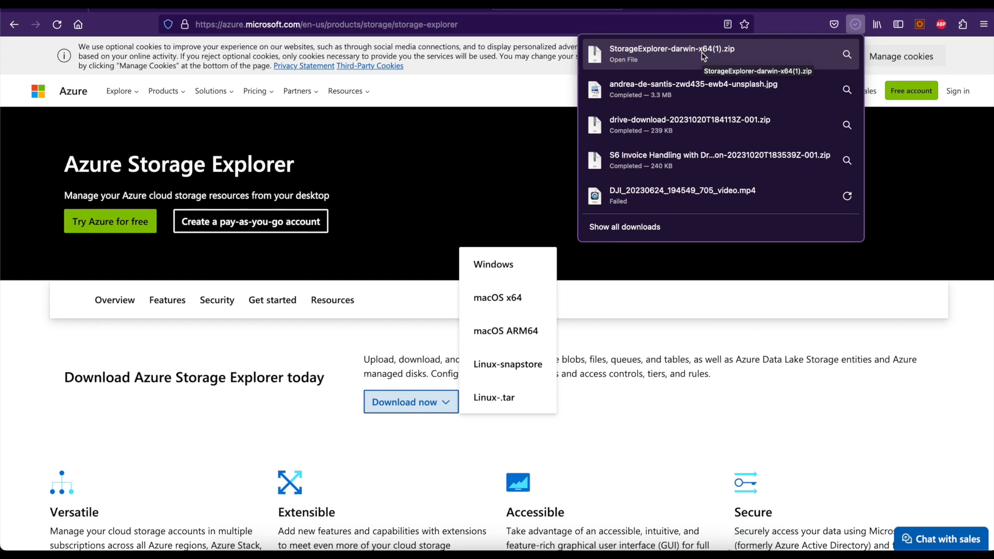
click(701, 52)
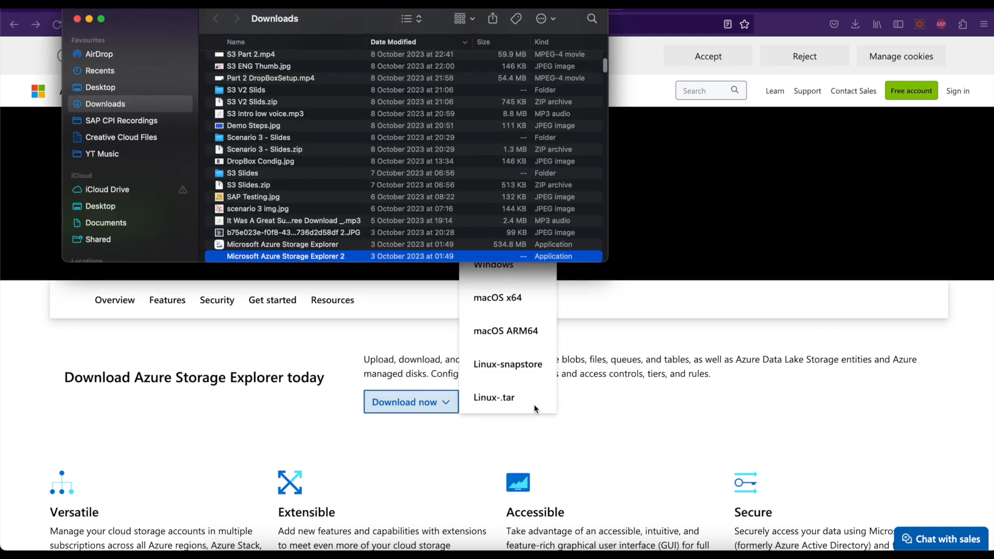
click(242, 246)
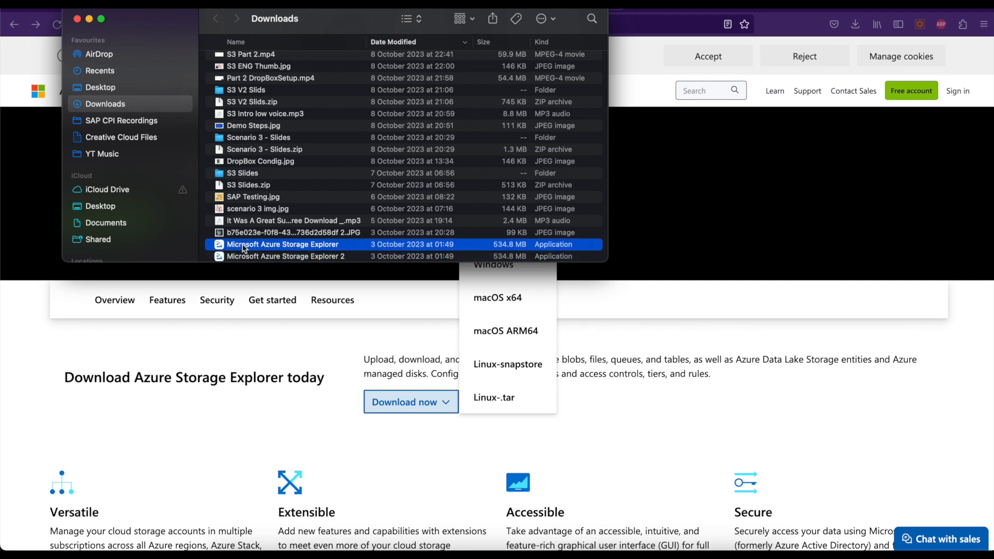
double_click(243, 248)
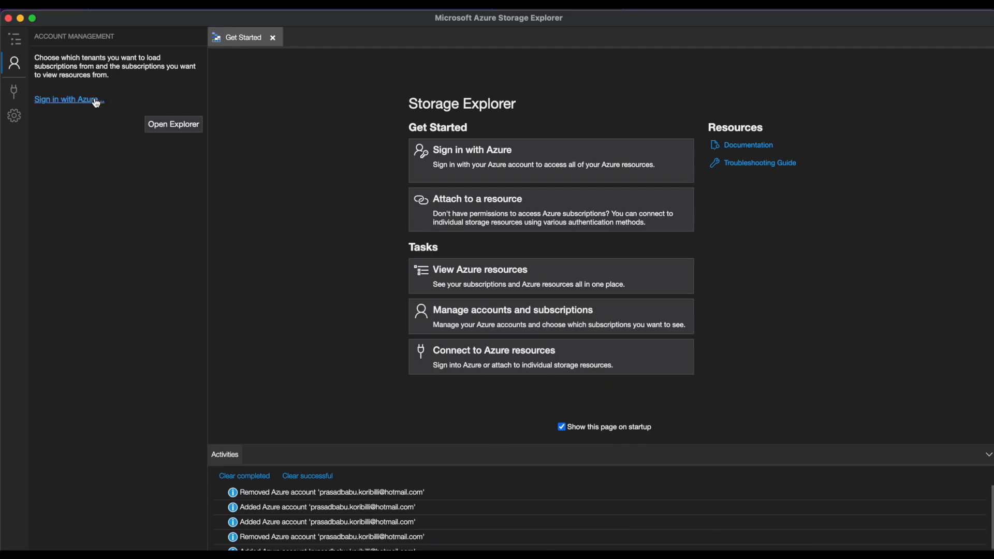
- Sign in to the Azure environment with the existing Microsoft account and close the sign-in windows
click(96, 101)
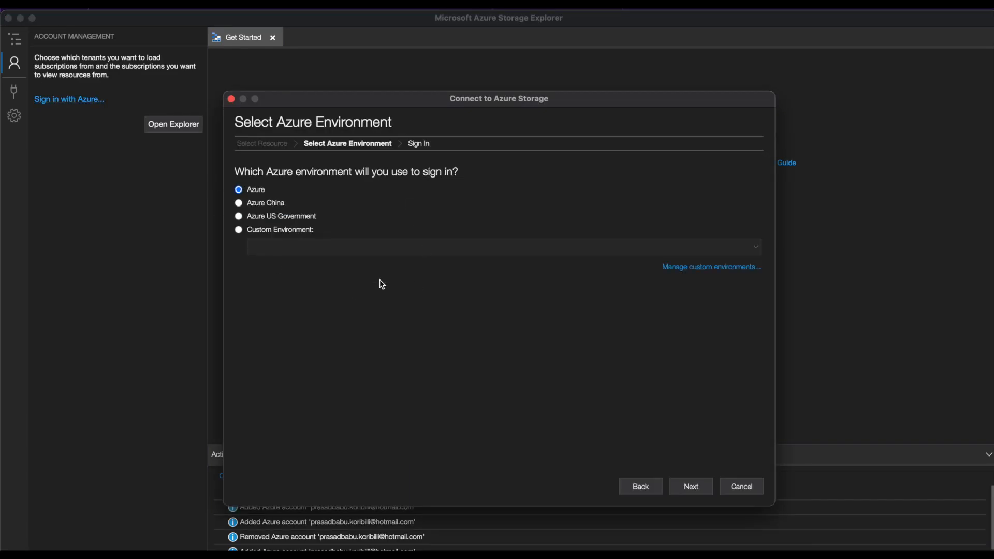
click(694, 486)
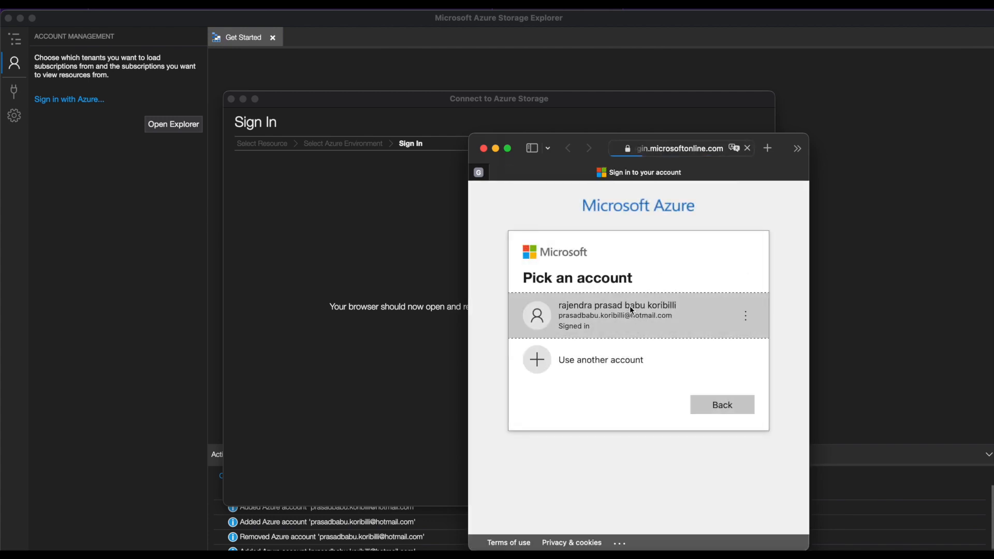
click(631, 309)
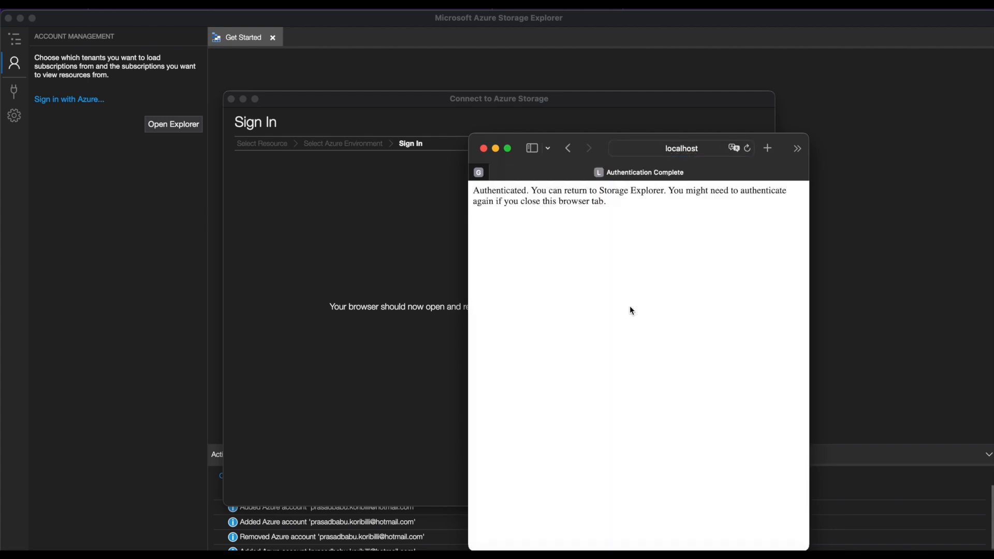
click(482, 148)
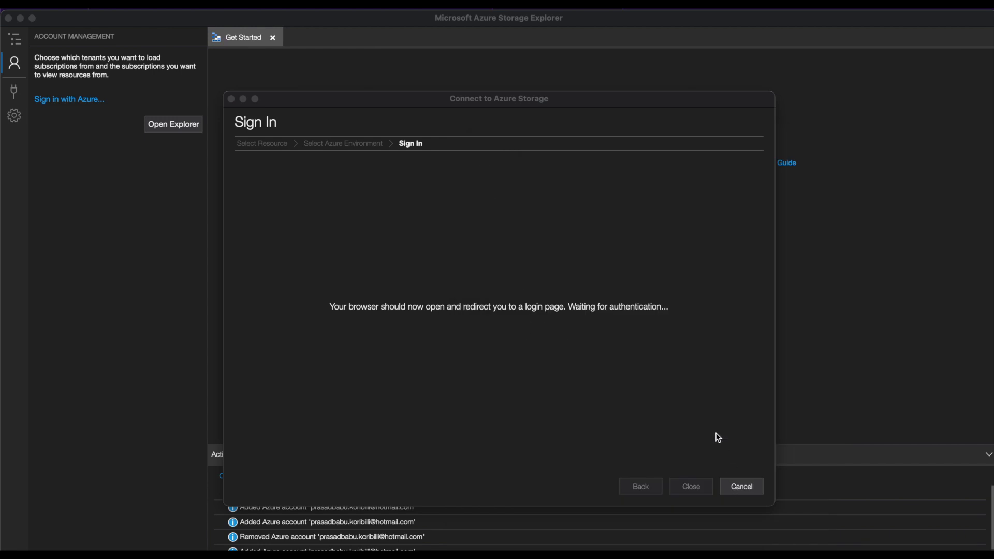
click(695, 485)
click(684, 487)
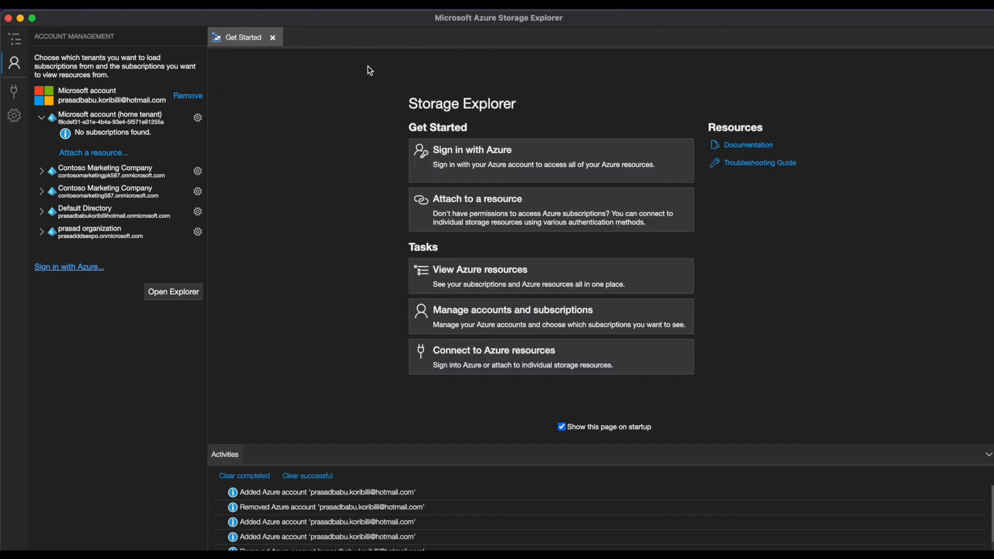
- Collapse the home tenant and un-filter the Default Directory tenant to load its subscription, keeping the subscription selected
click(44, 122)
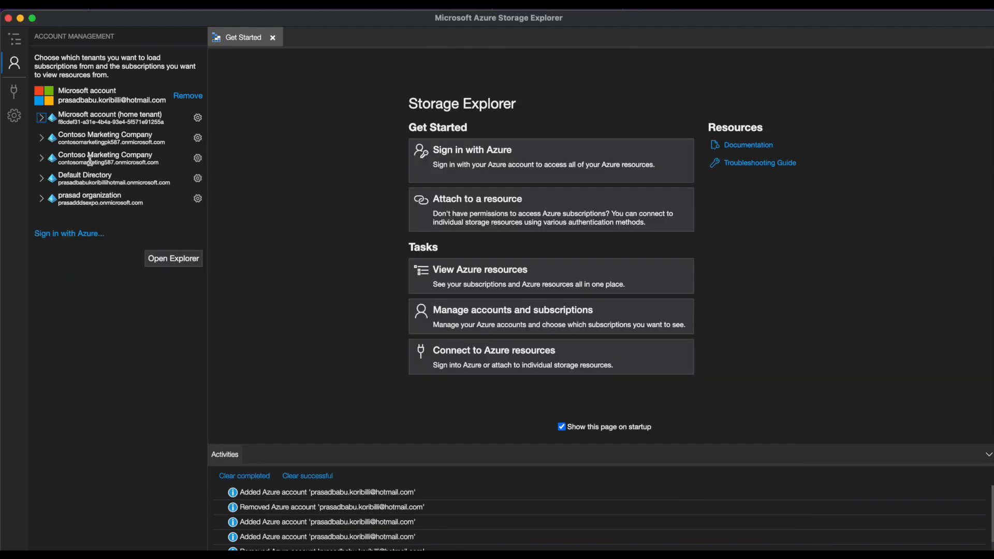
click(45, 179)
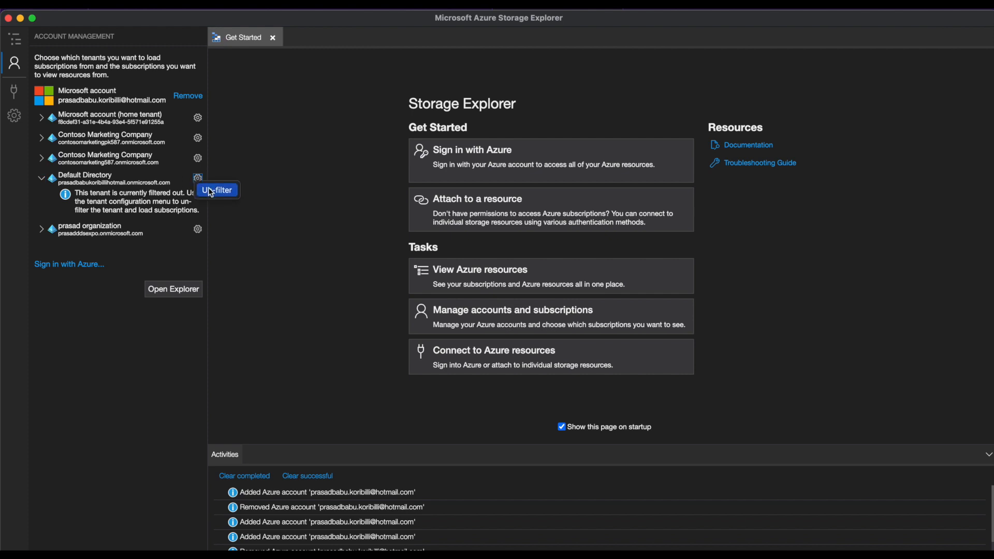
click(198, 179)
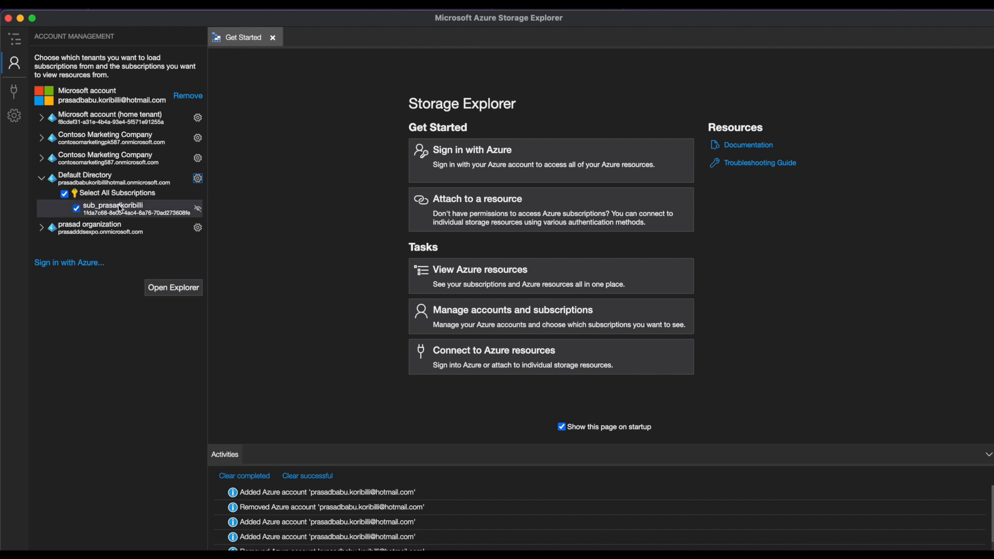
click(120, 208)
click(120, 209)
- Show the resource explorer, expand the subscription to its storage accounts and disks, and collapse Emulator & Attached
click(14, 40)
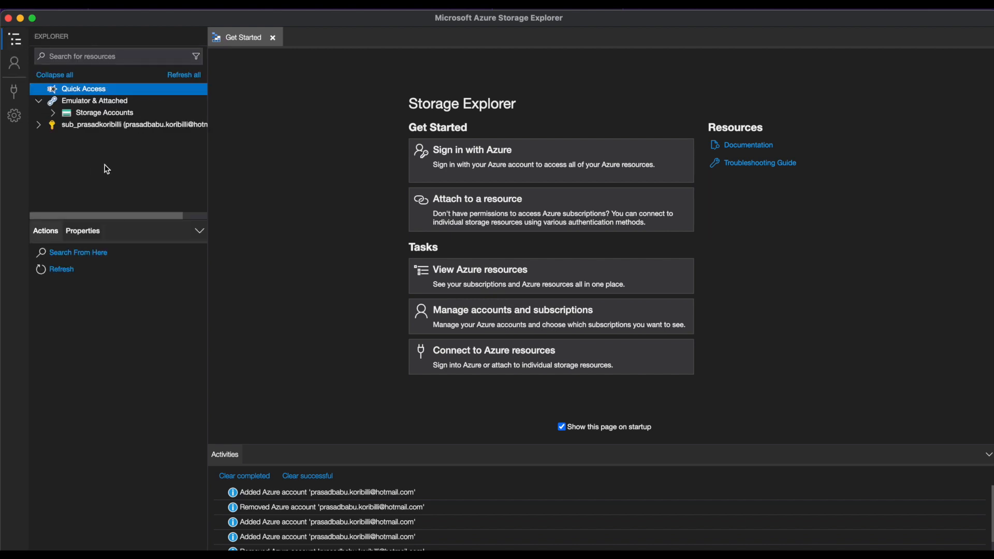
click(42, 125)
click(39, 125)
click(40, 101)
click(40, 101)
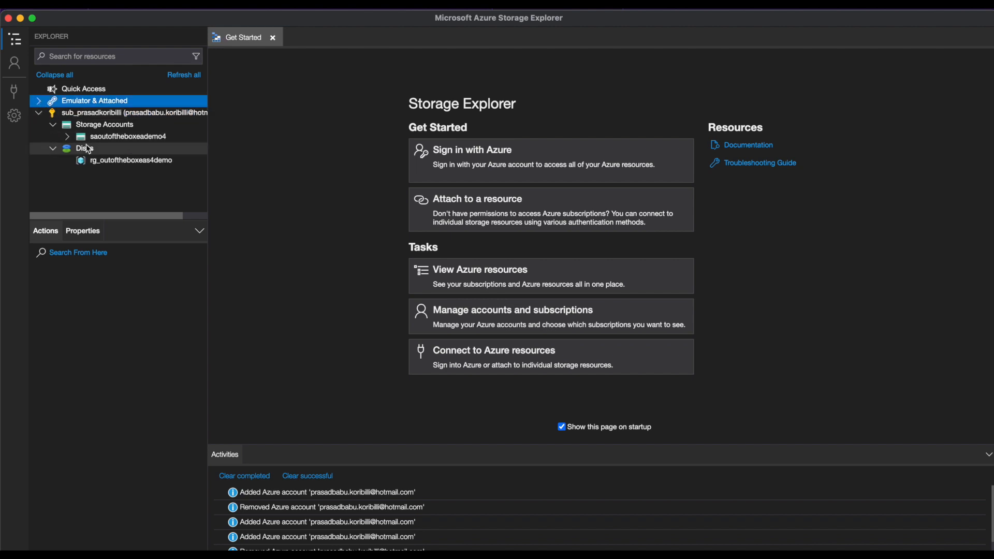
- Expand storage account saoutoftheboxeademo4 to view its storage types, collapse it and view the disks of resource group rg_outoftheboxeas4demo
click(67, 137)
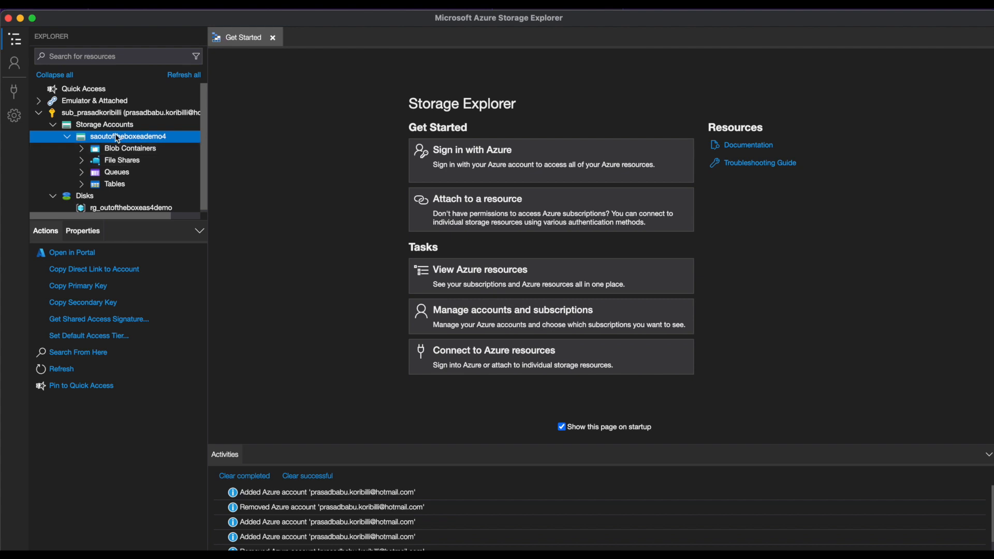
click(120, 149)
click(70, 137)
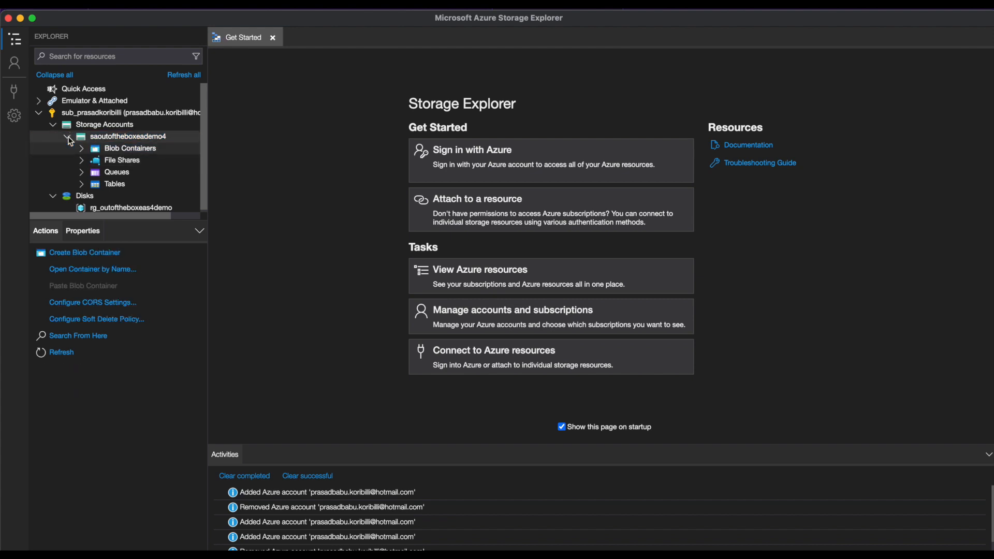
click(92, 164)
click(98, 137)
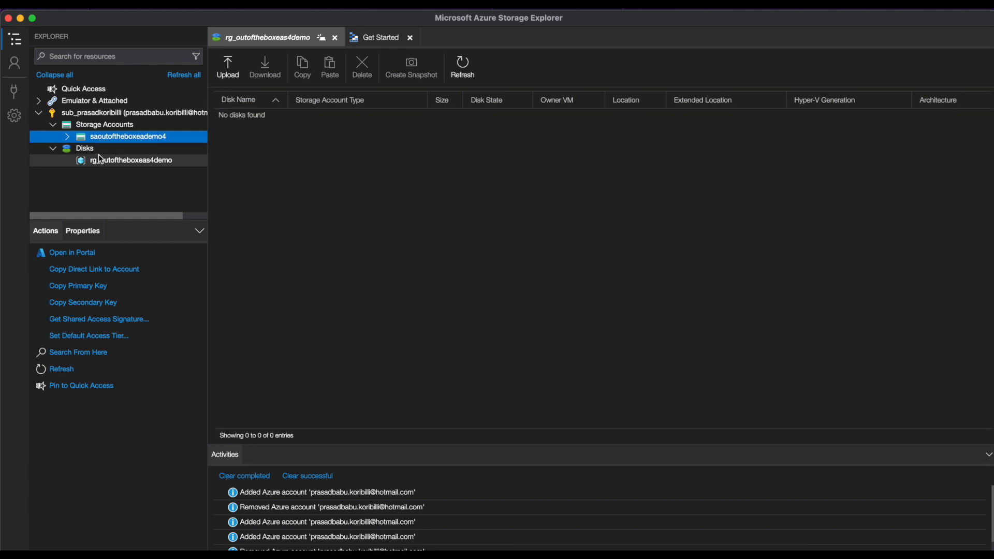
click(99, 164)
- Expand the blob containers of saoutoftheboxeademo4, enlarge the resource tree and open the OutOfTheBoxEADemo folder in container scenario4
click(65, 139)
click(68, 137)
click(108, 151)
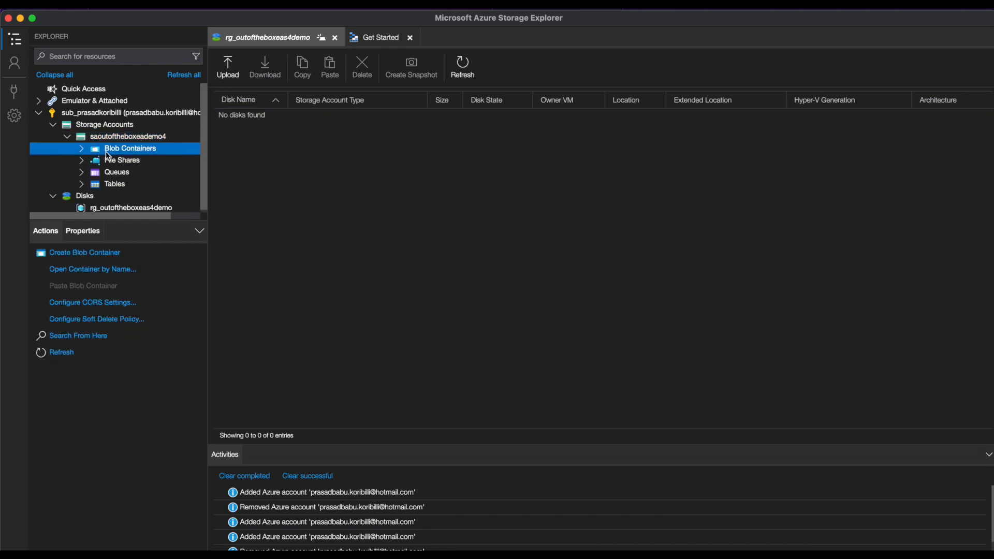
click(82, 150)
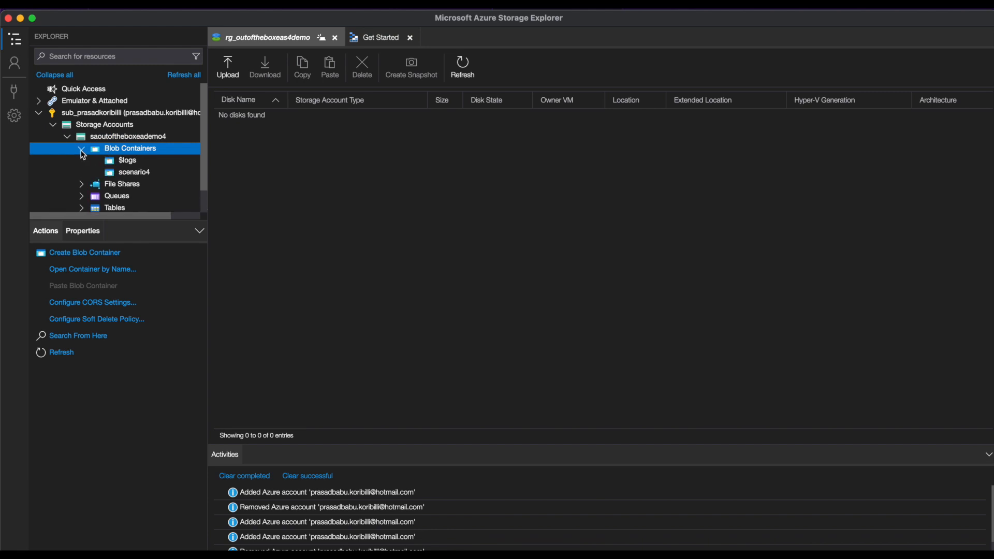
click(130, 173)
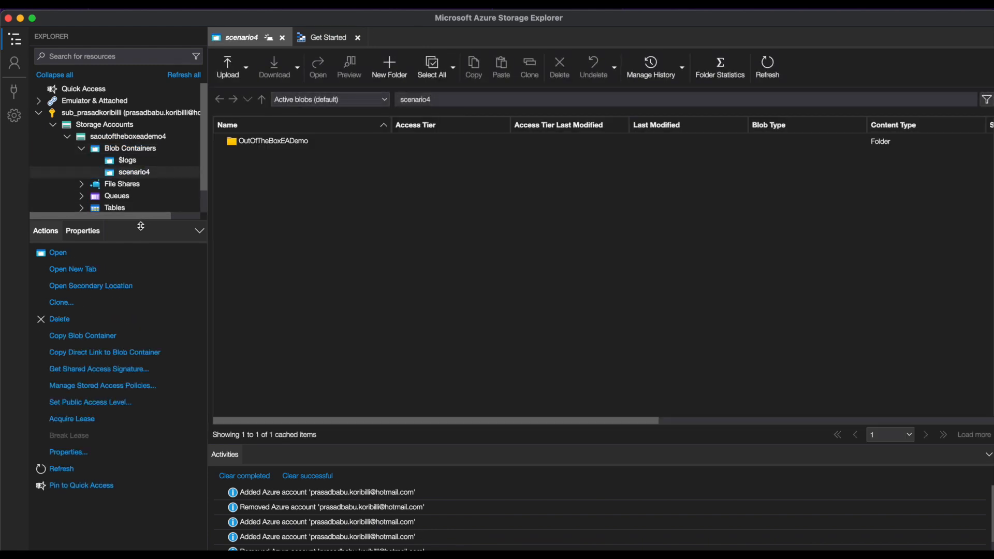
drag(141, 224, 139, 320)
click(284, 144)
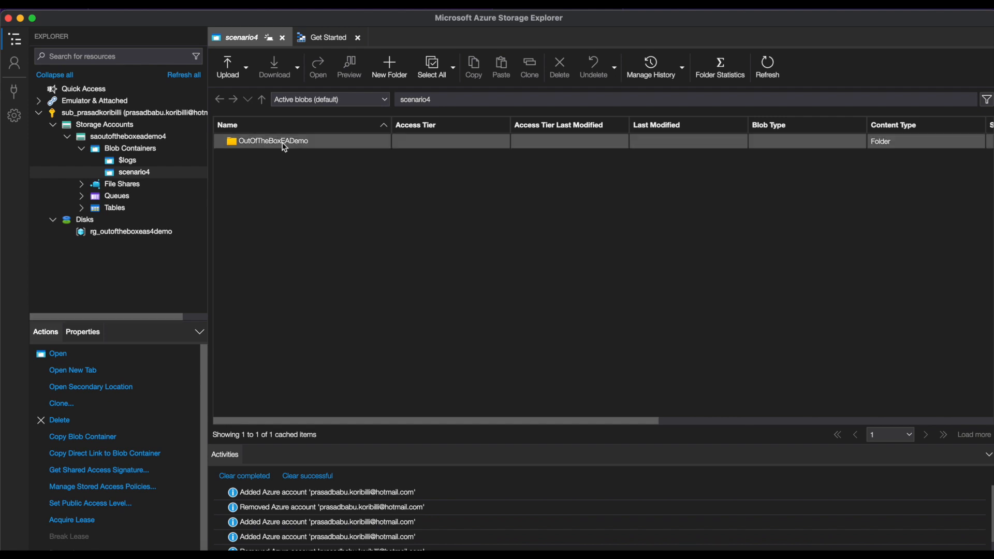
double_click(284, 144)
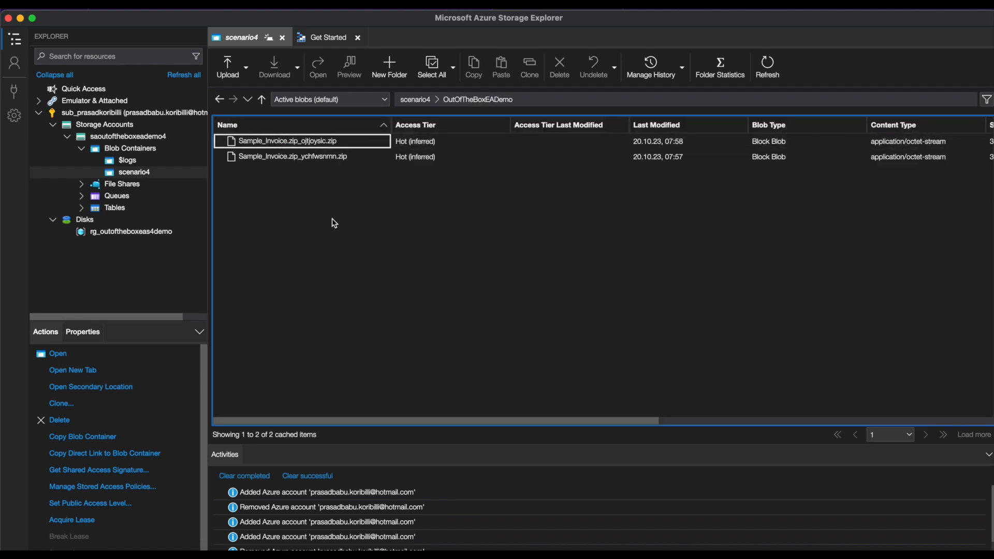
- Delete both Sample_Invoice zip blobs from the OutOfTheBoxEADemo folder and refresh the blob list
key(super+a)
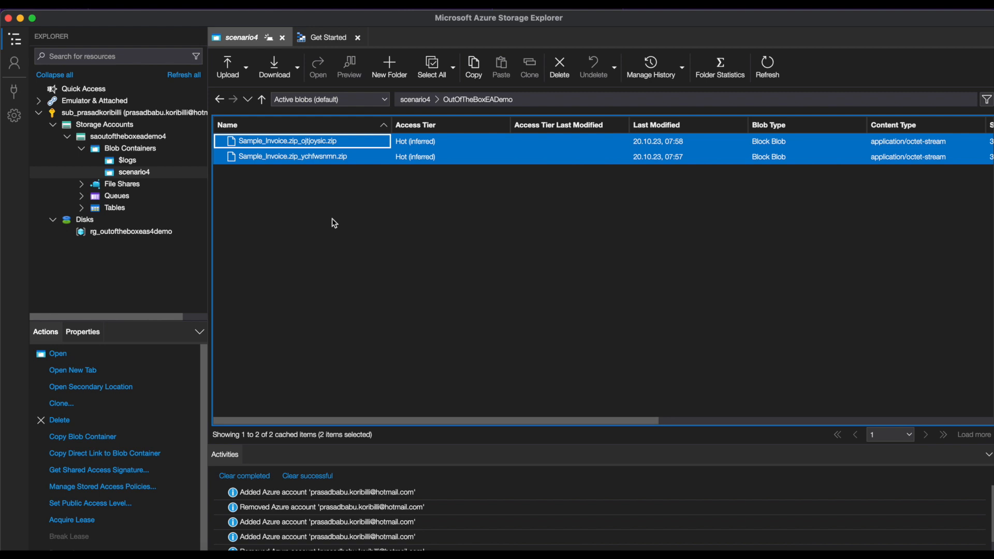
click(566, 73)
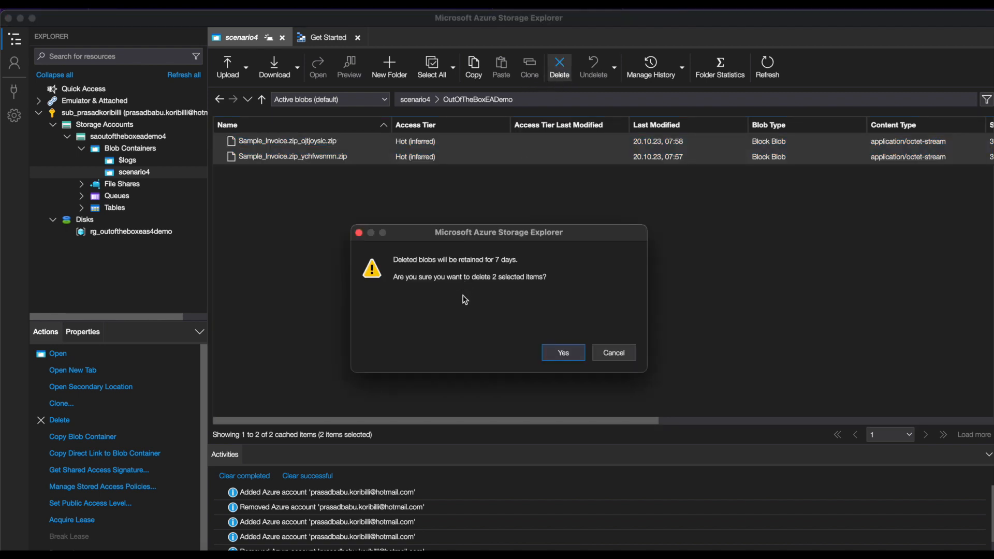
click(572, 353)
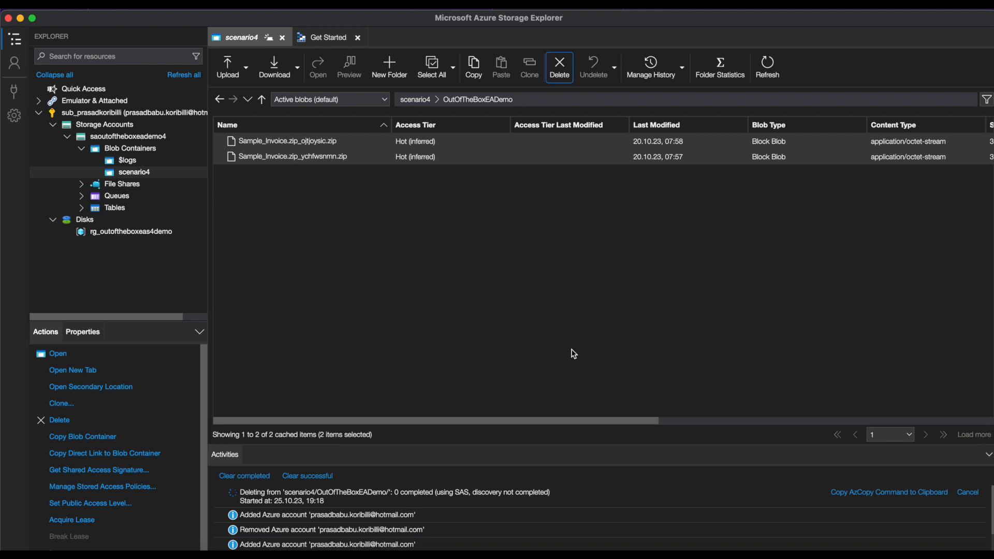
click(772, 75)
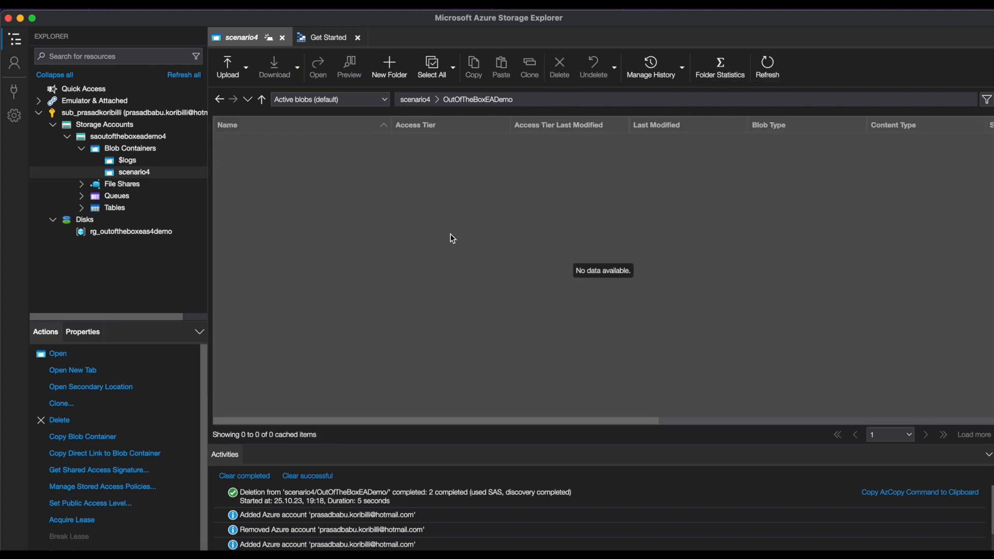
- Collapse saoutoftheboxeademo4 and the disks, and display the storage account's properties with the pane enlarged to show full values
click(67, 137)
click(67, 136)
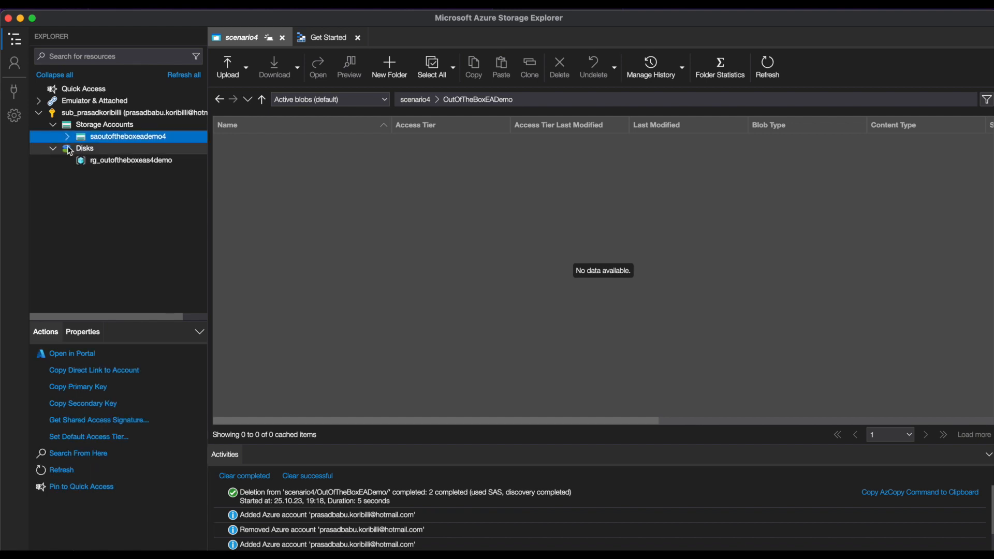
click(54, 149)
click(83, 126)
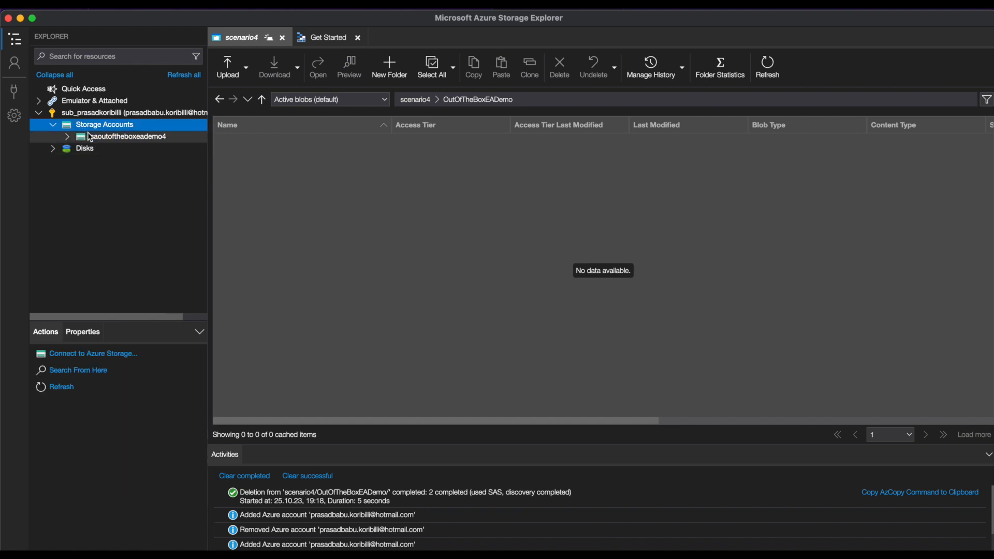
click(91, 137)
click(82, 333)
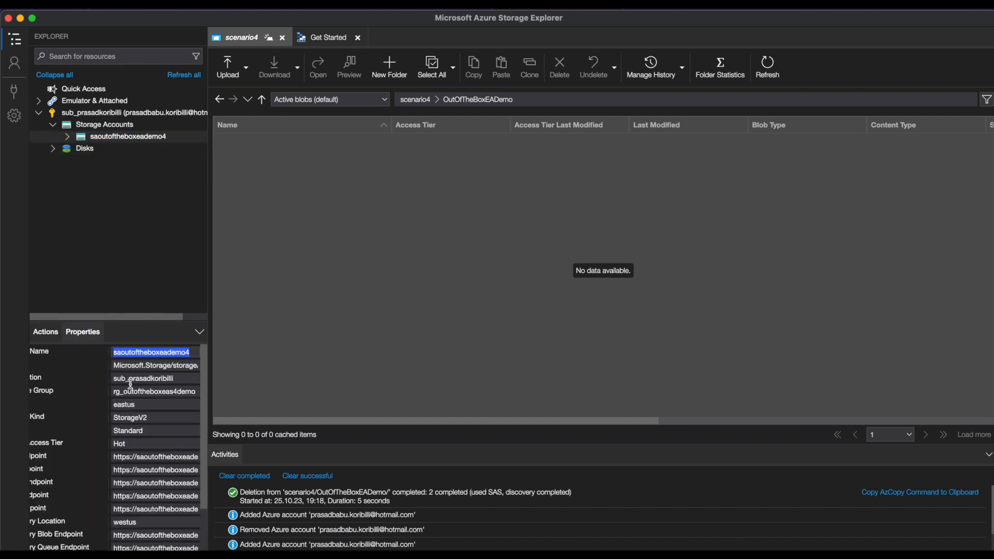
drag(139, 325, 138, 211)
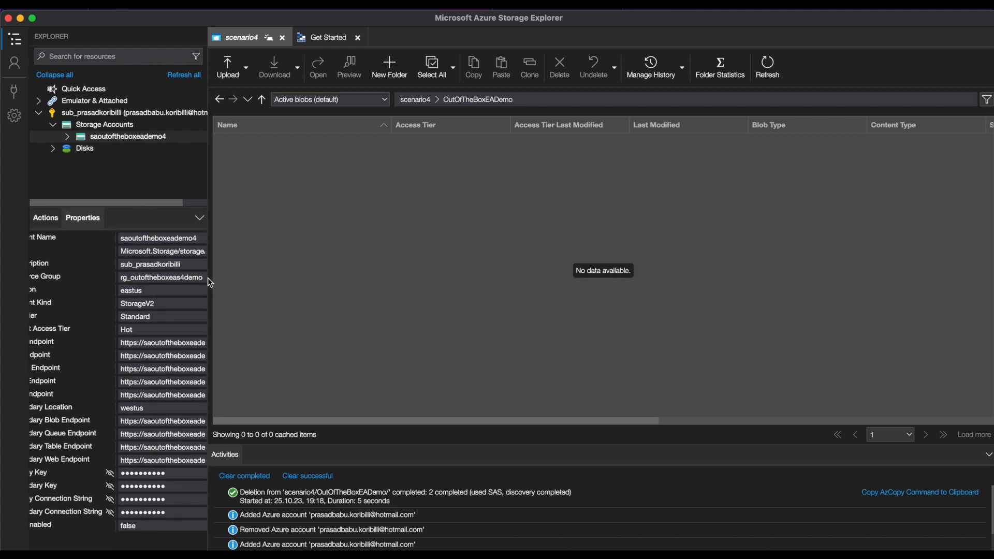
drag(209, 282, 397, 319)
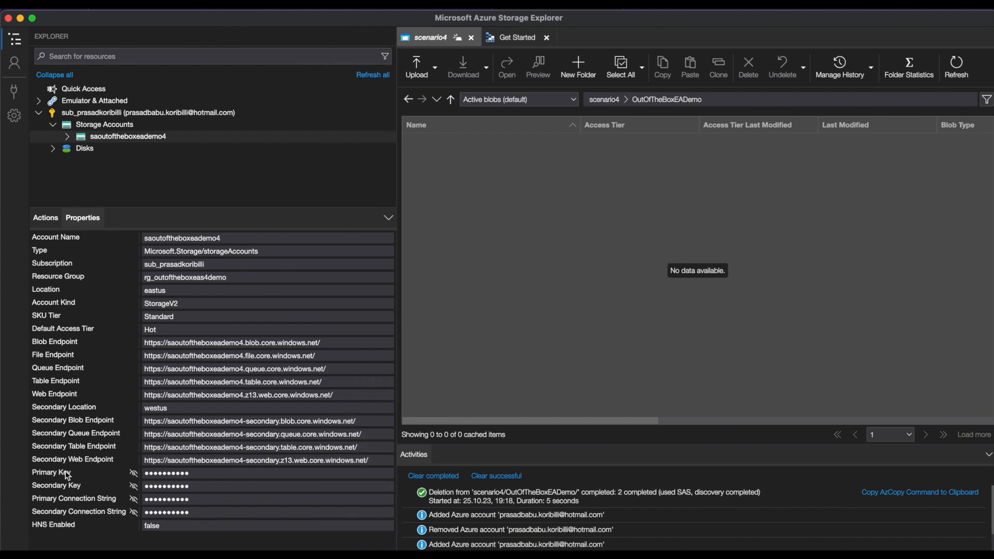
- Examine the masked primary and secondary keys in the storage account's properties
double_click(204, 473)
double_click(202, 485)
double_click(203, 473)
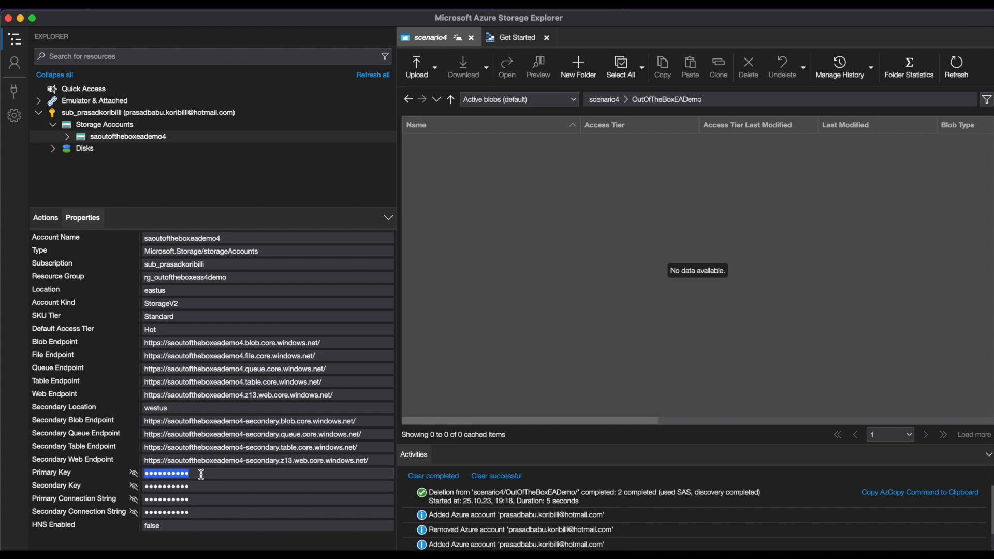
double_click(200, 485)
double_click(198, 474)
double_click(199, 485)
double_click(199, 474)
double_click(199, 485)
double_click(199, 474)
- Switch to SAP Integration Suite in Firefox and examine the edit form of the BlobSharedAccessKey secure parameter without changing it
click(320, 548)
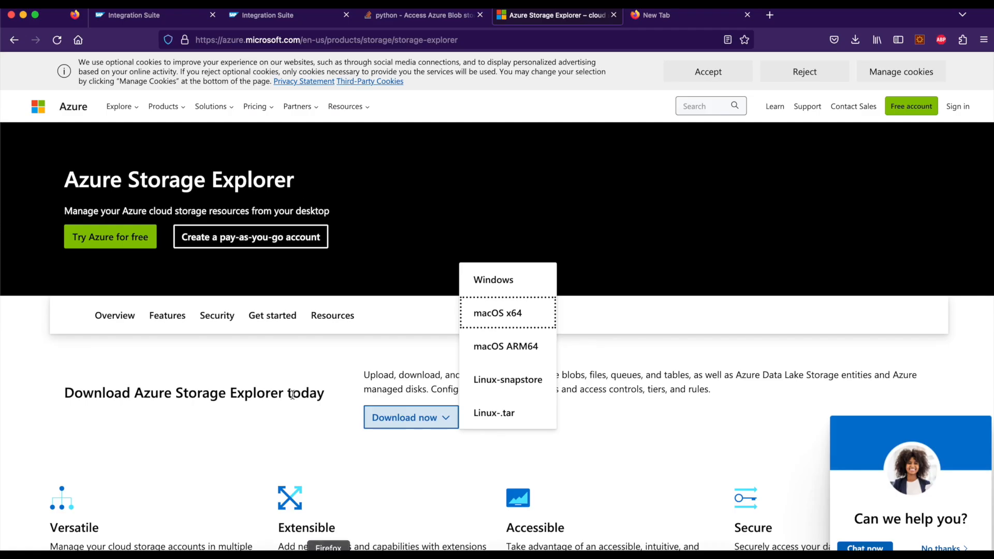
click(279, 15)
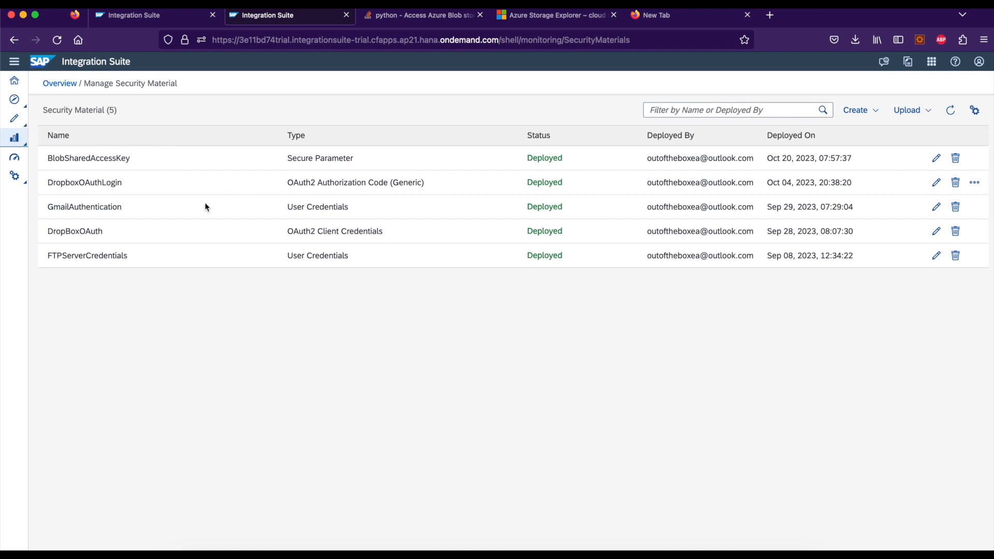
double_click(115, 153)
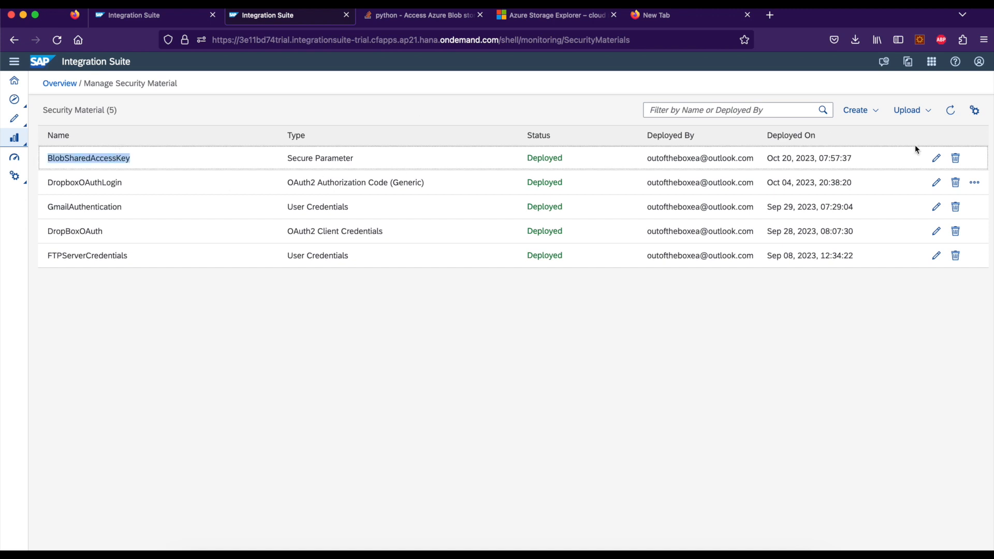
click(936, 158)
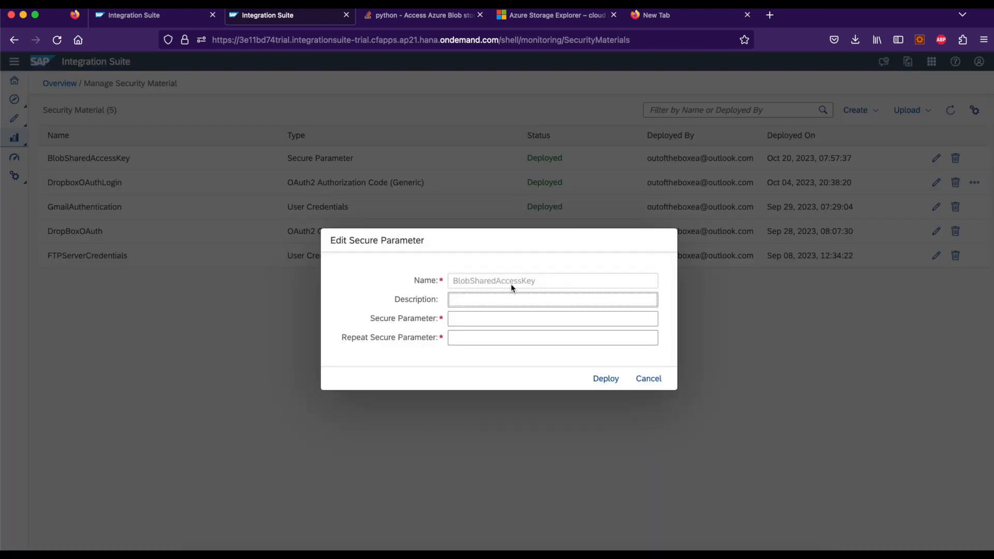
click(477, 319)
click(478, 338)
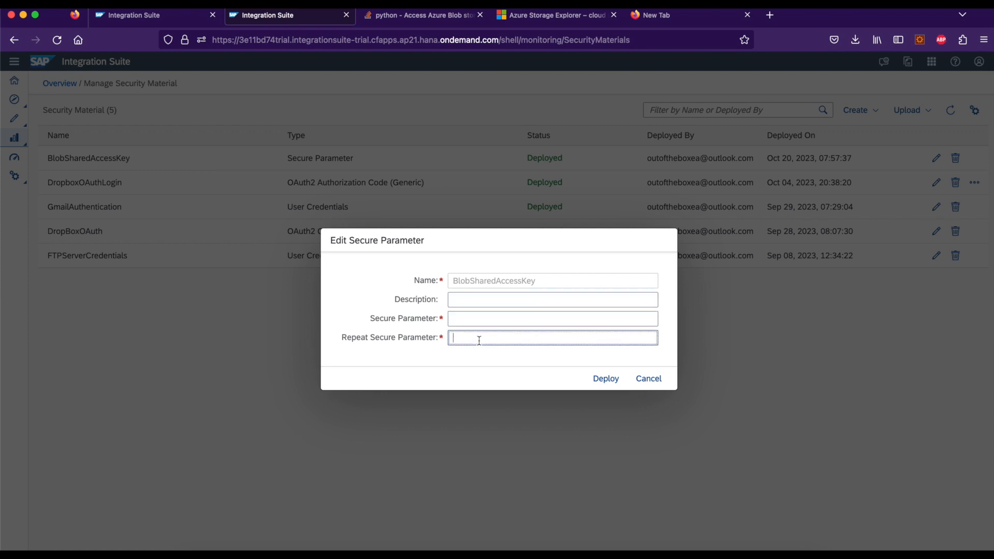
click(478, 323)
click(478, 336)
click(478, 317)
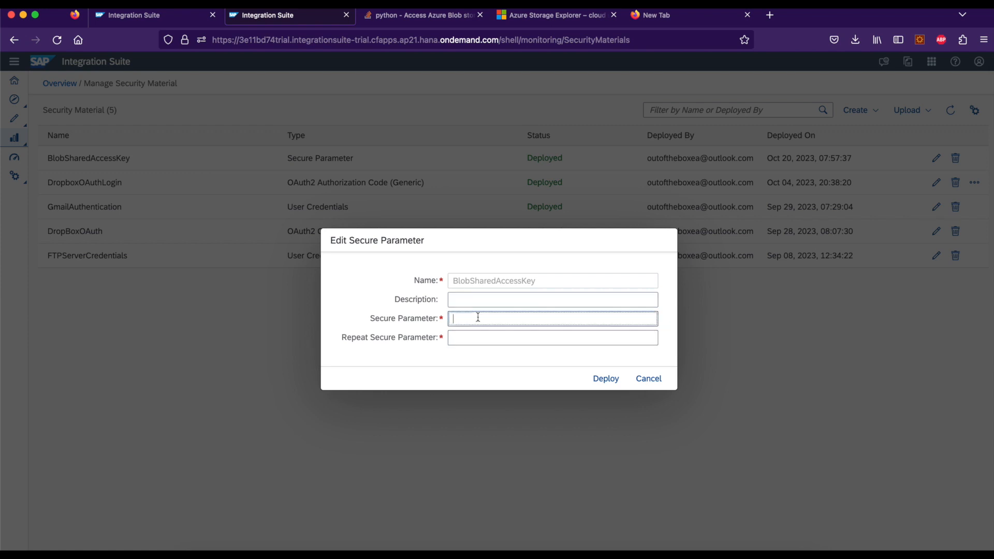
key(ctrl+Left)
click(861, 110)
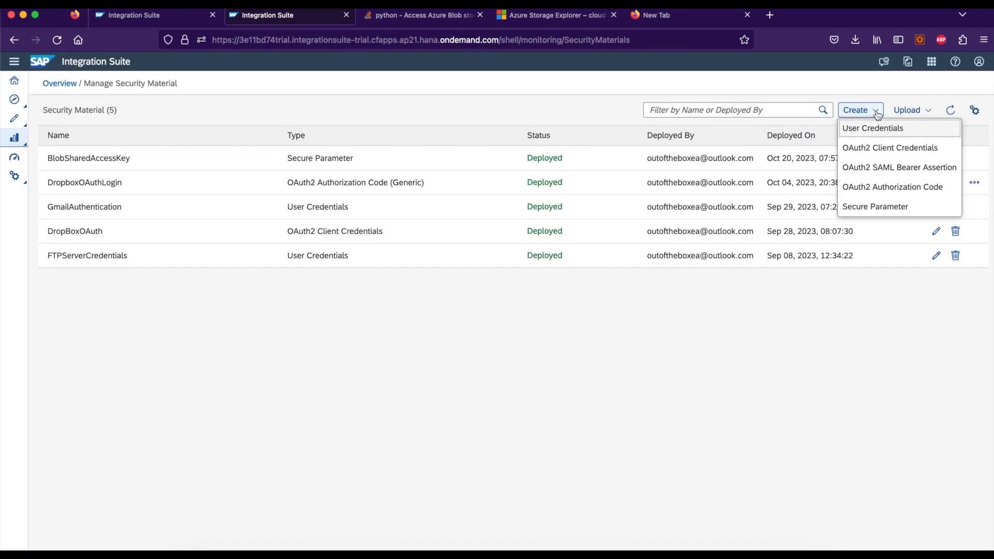
click(867, 209)
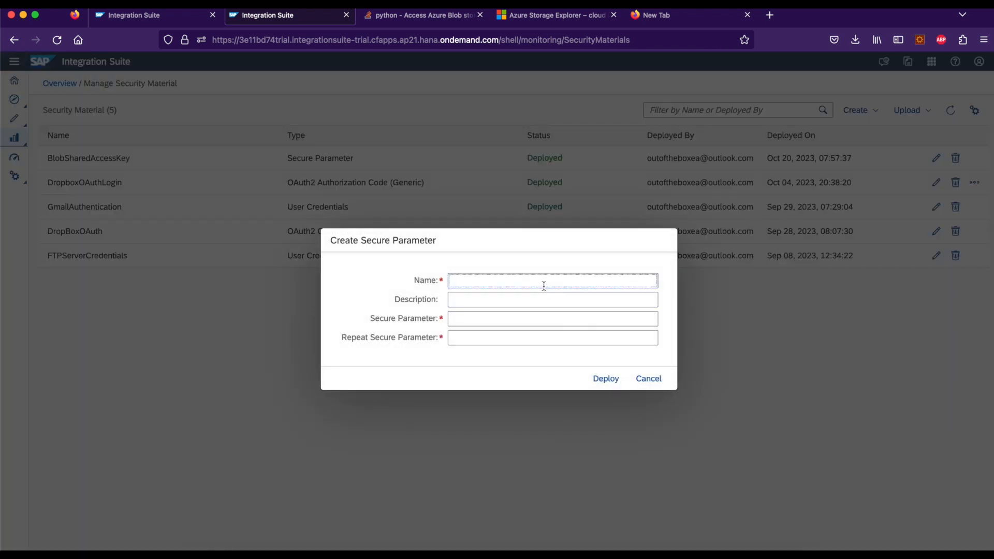
click(654, 380)
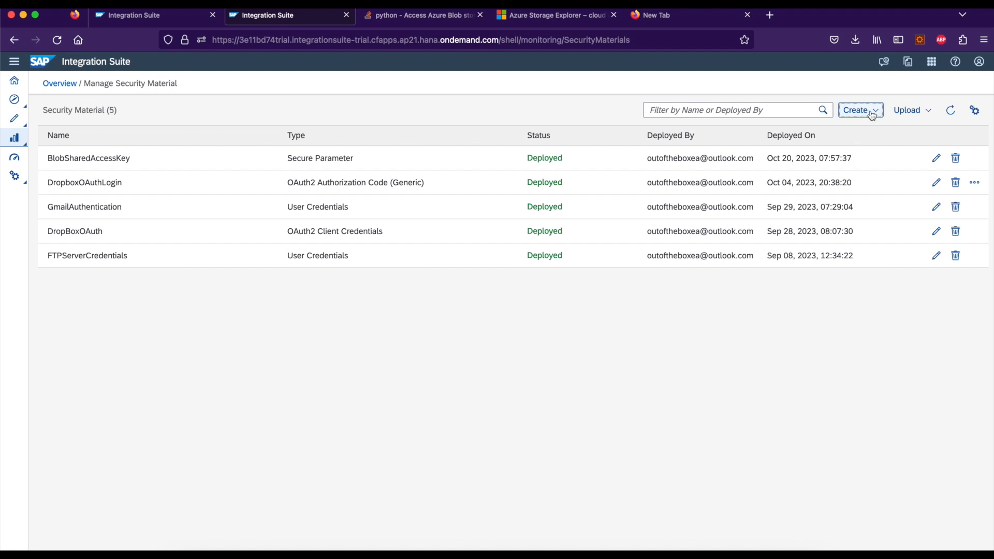
- Start creating a new secure parameter security material and enter GiveNameOfTheKey as its name
click(875, 110)
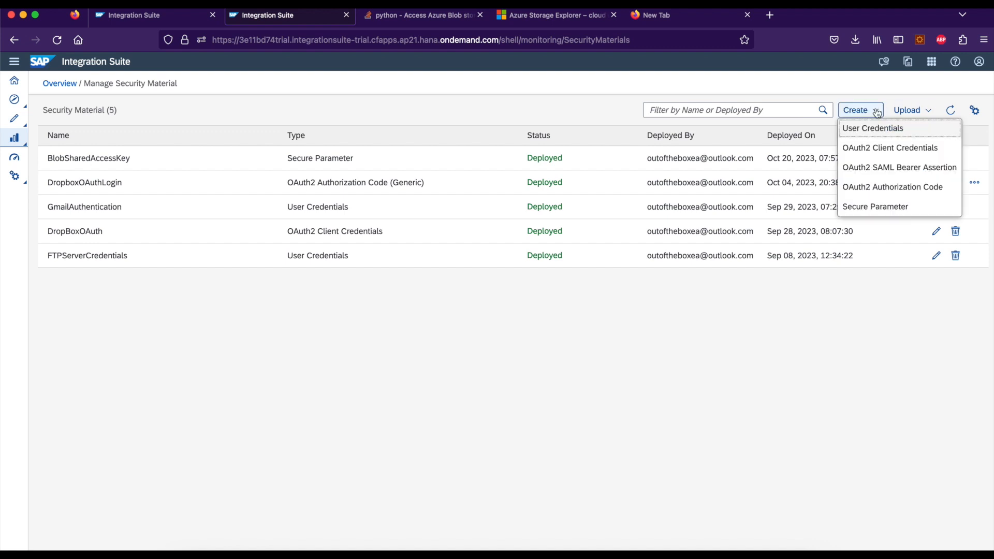
click(863, 206)
text(GiveNameOfTheKey)
key(Tab)
key(Tab)
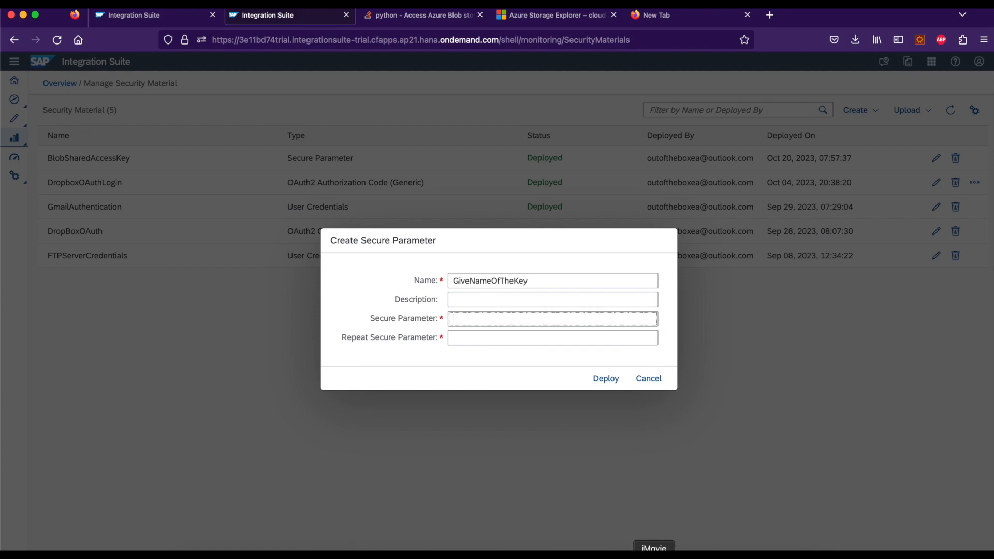
click(627, 555)
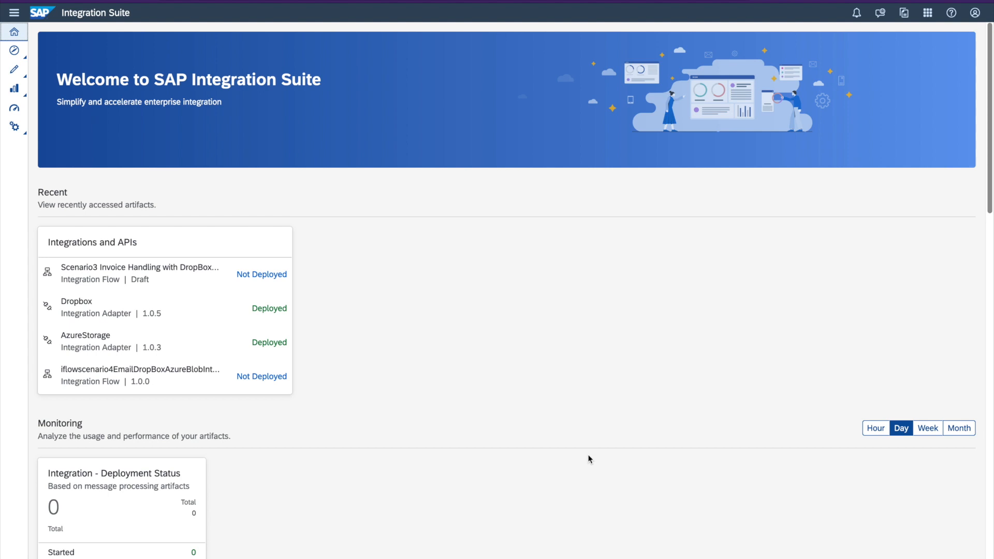
- Open the Scenario 4 Email to DropBox and Azure Blob package's artifacts from the integration design workspace and switch the package to edit mode
click(22, 78)
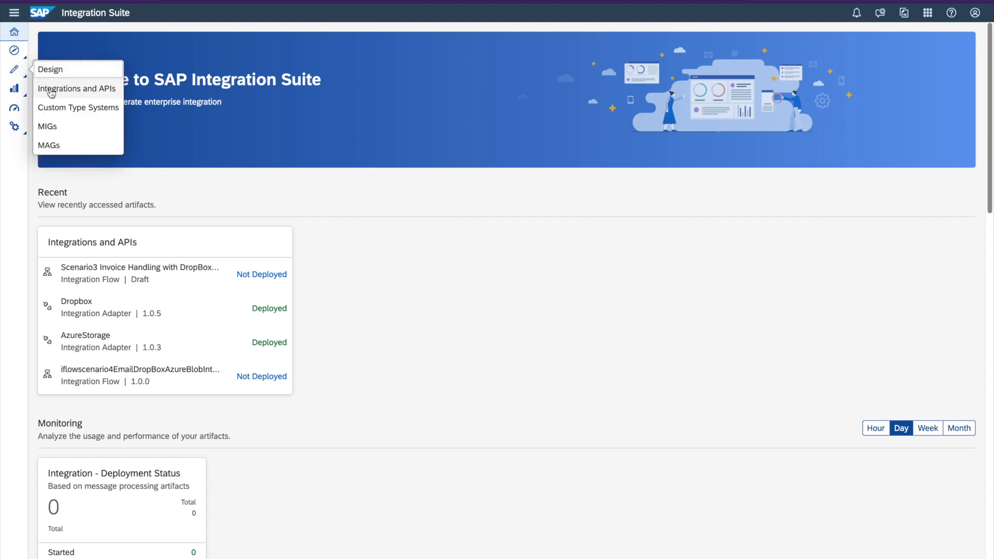
click(57, 93)
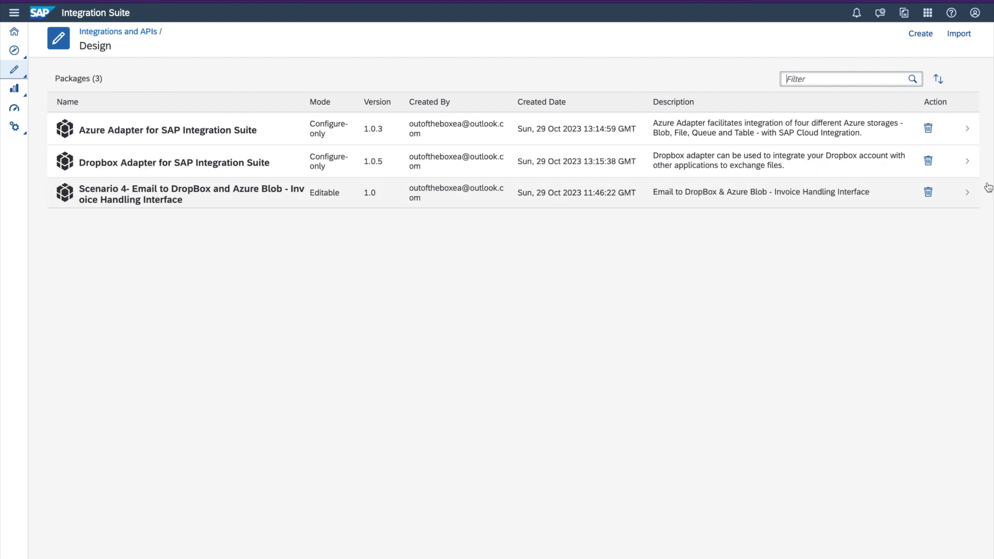
click(970, 200)
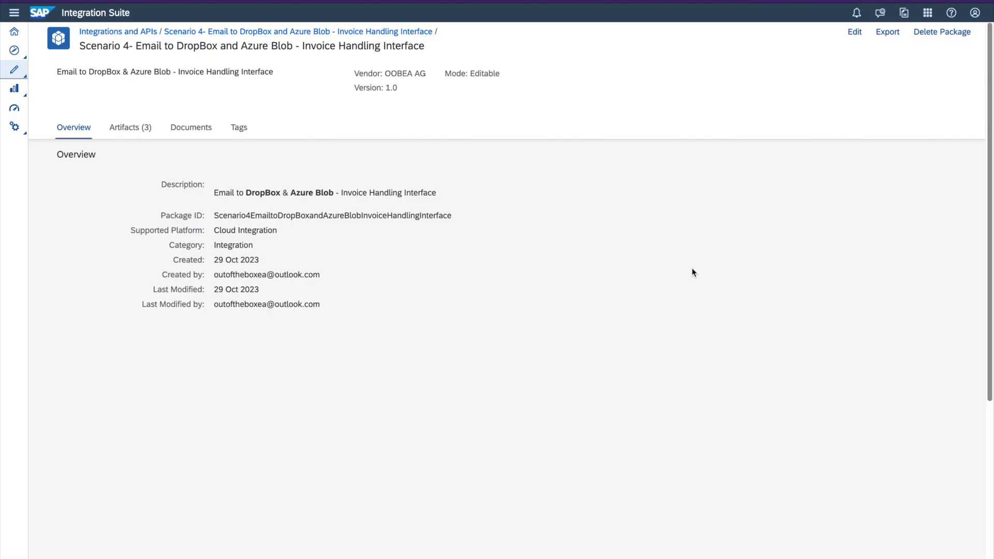
click(133, 133)
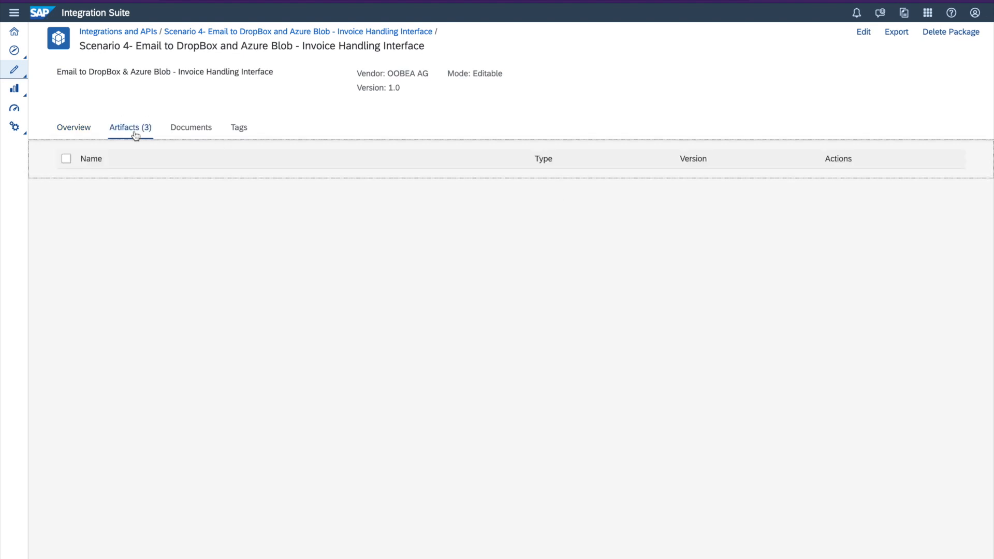
click(861, 35)
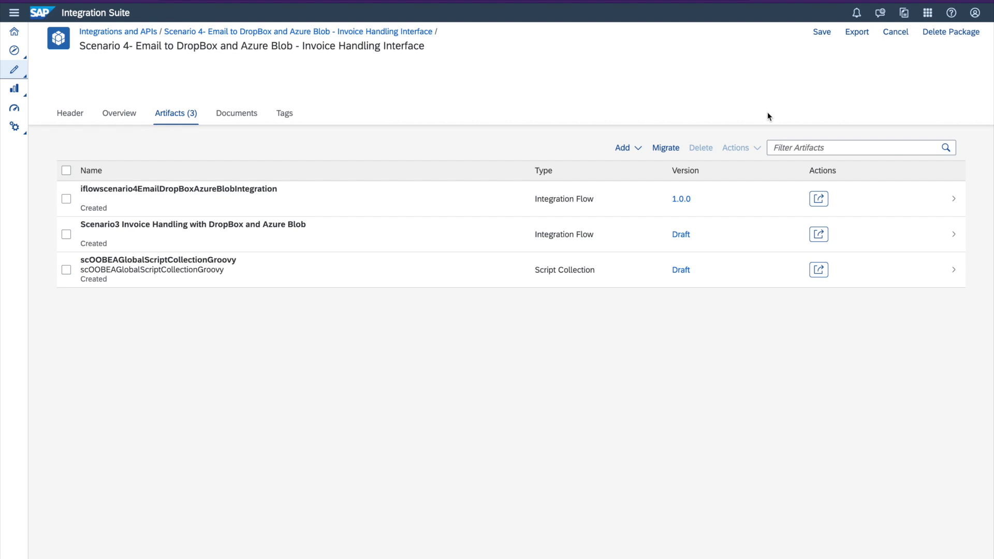
click(640, 150)
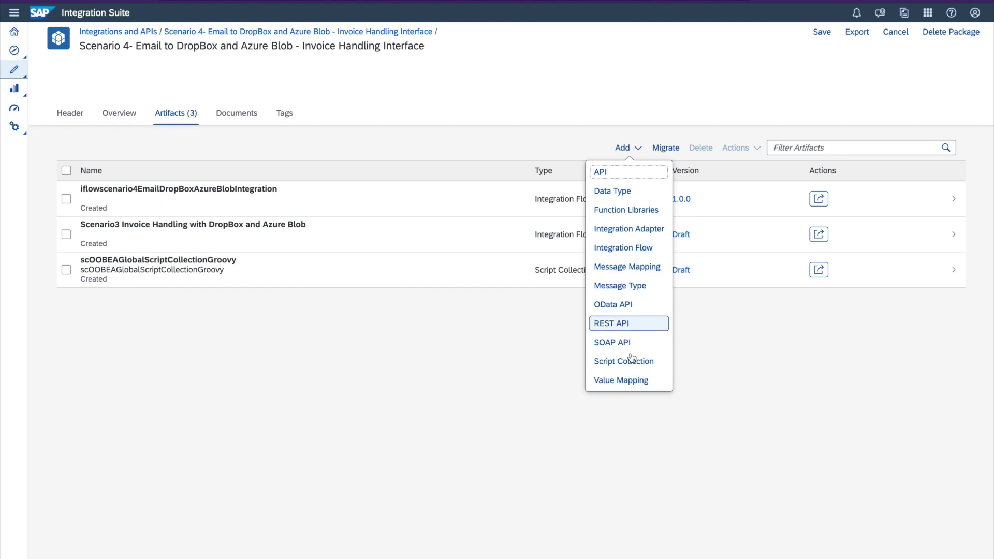
click(494, 320)
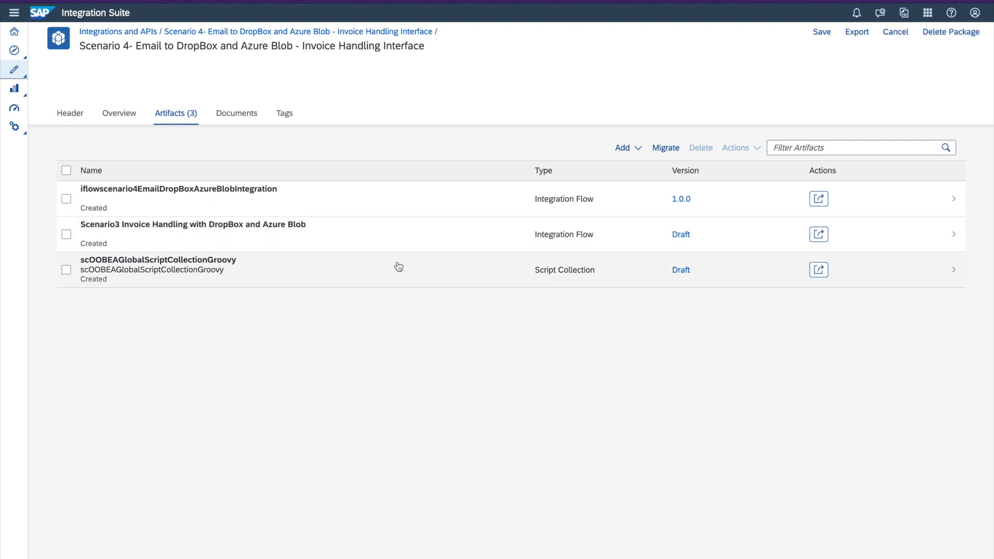
- Open the Scenario3 Invoice Handling with DropBox and Azure Blob integration flow and switch it to edit mode
click(956, 240)
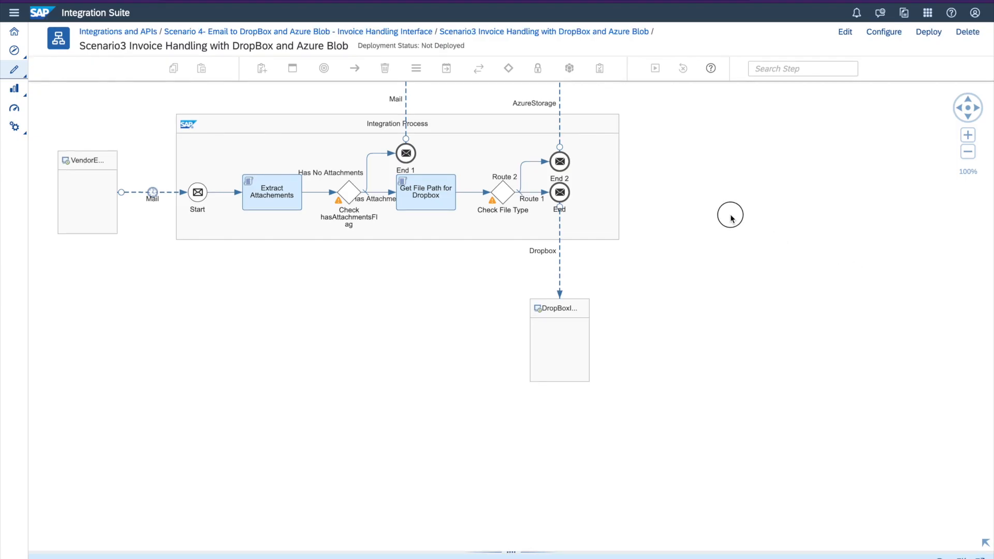
drag(731, 215, 799, 364)
drag(775, 315, 791, 304)
click(844, 32)
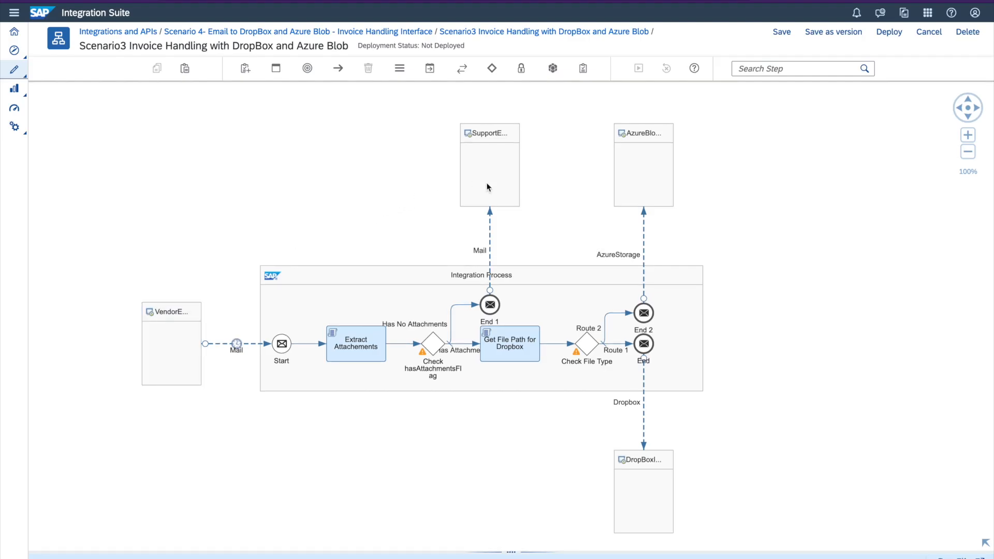
- Examine the Azure Blob and DropBox receivers, the participant types that can be added and the VendorEmailSystem sender
click(630, 166)
click(638, 480)
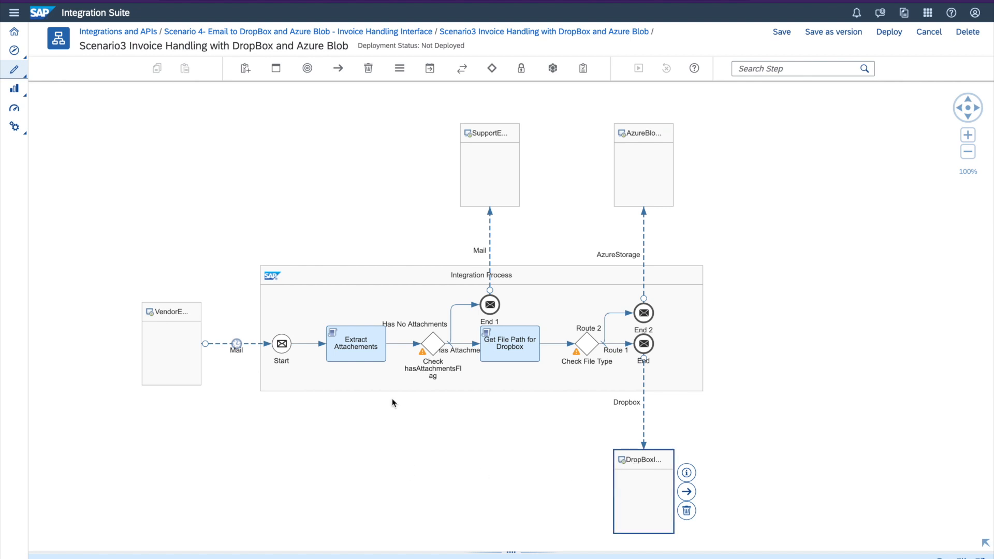
click(246, 68)
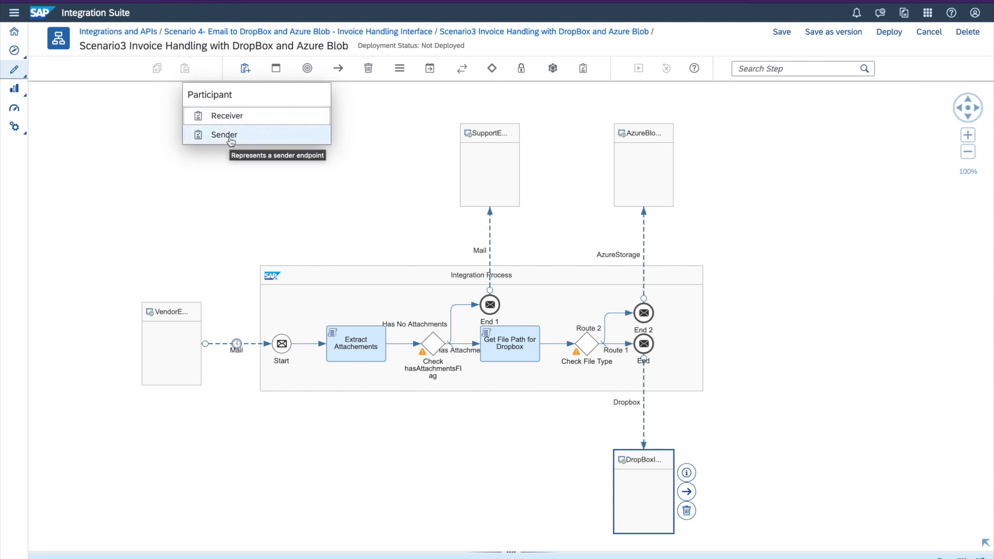
click(155, 346)
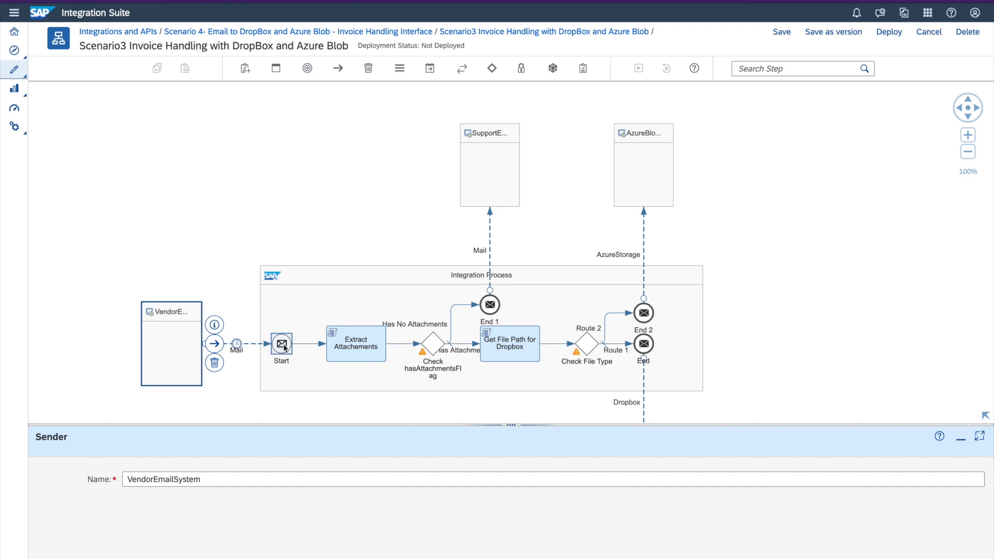
- Open the Mail channel between VendorEmailSystem and Start and examine its adapter type and transport protocol
click(258, 344)
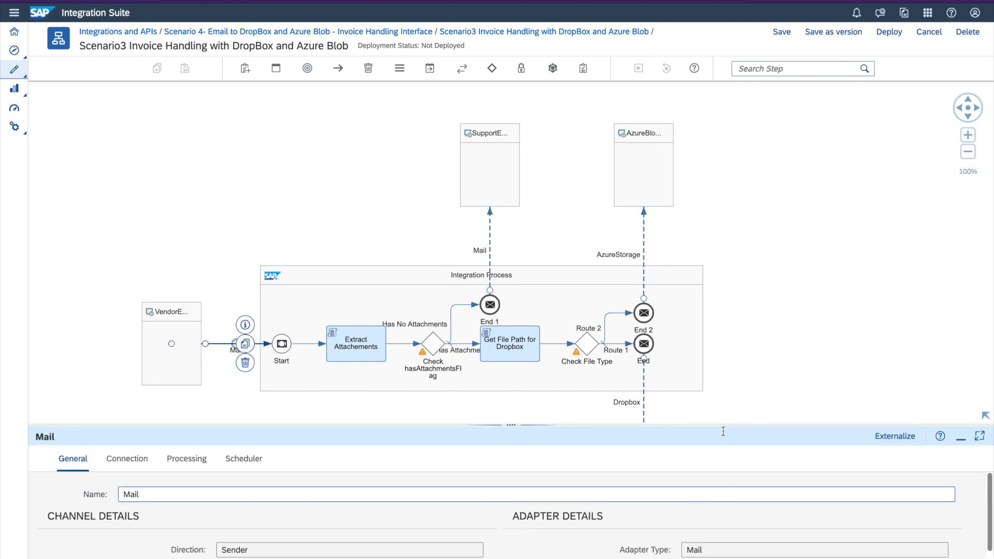
drag(574, 426, 566, 294)
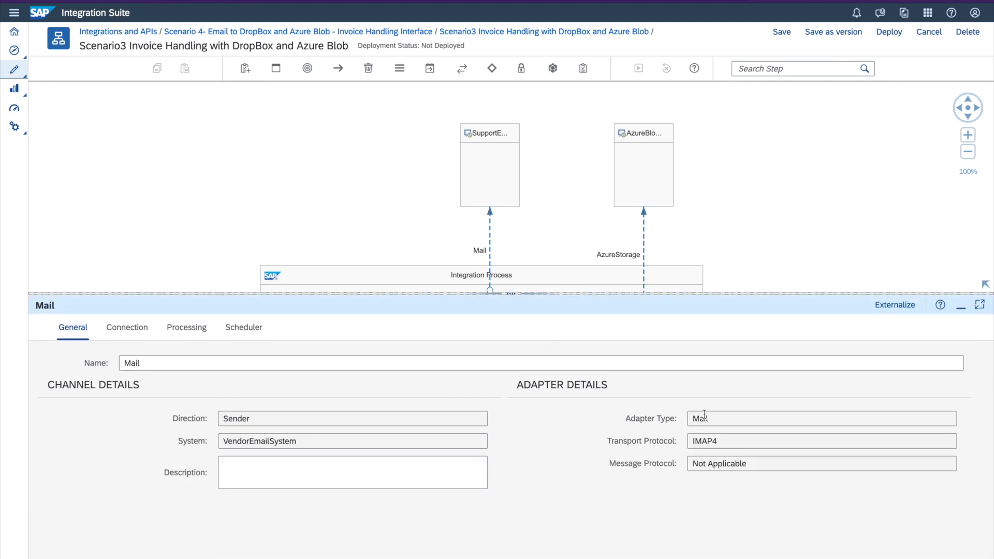
double_click(716, 419)
double_click(721, 443)
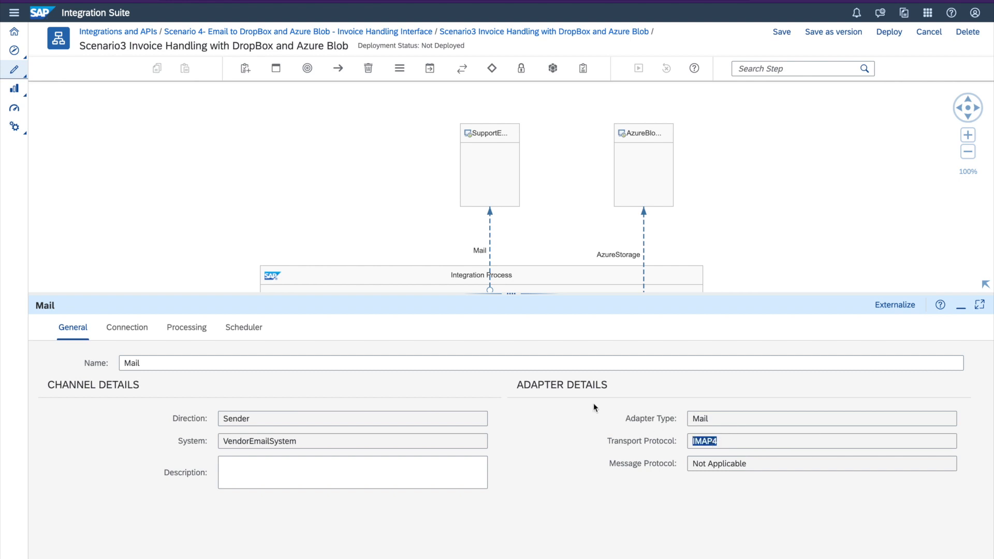
- Examine the sender Mail channel's connection address, port, protection options and credential name, keeping IMAPS as the protection
click(145, 333)
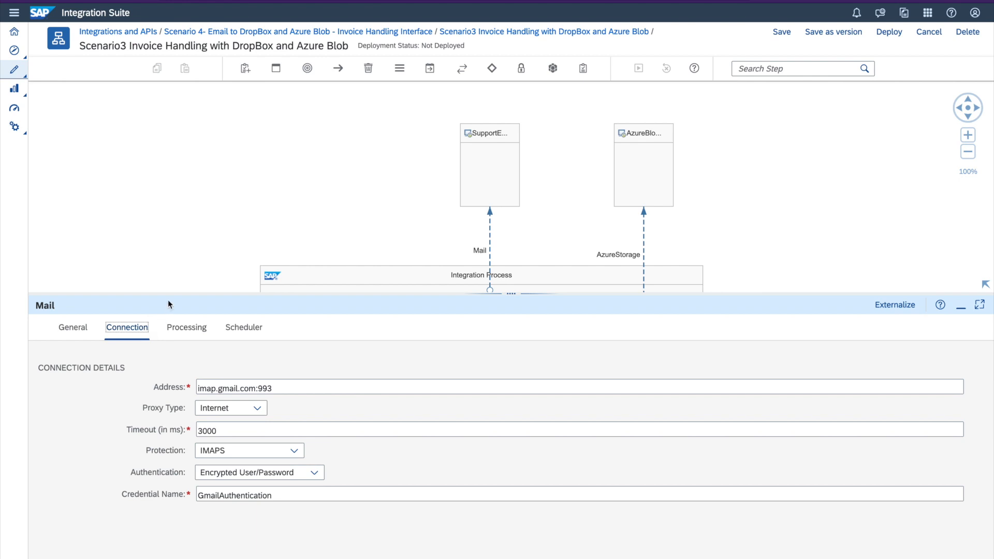
drag(171, 293, 183, 220)
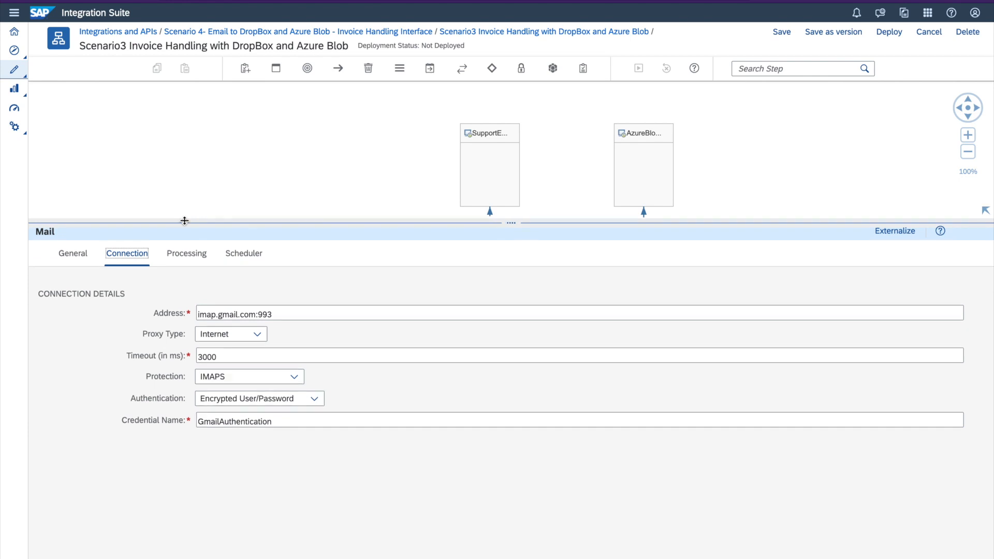
double_click(286, 311)
triple_click(288, 310)
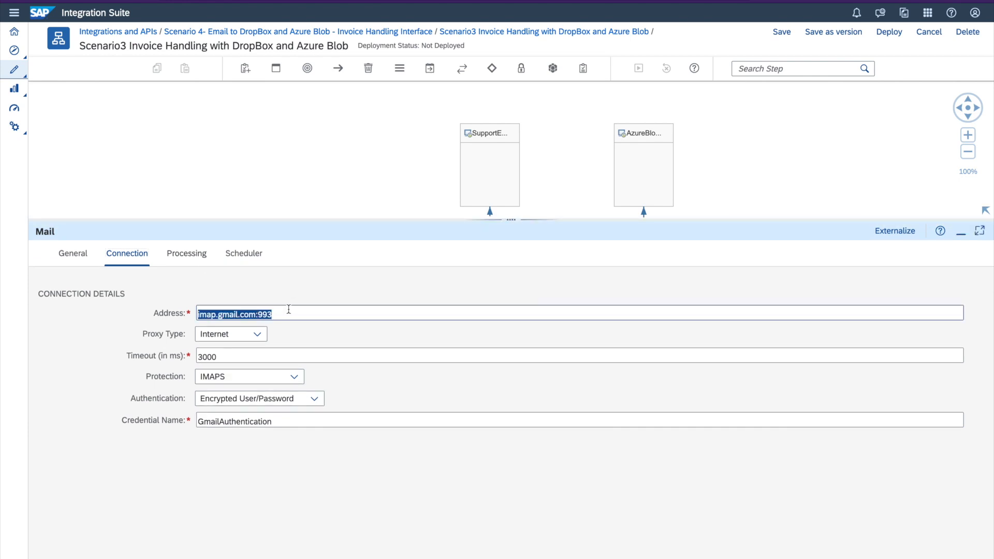
double_click(265, 314)
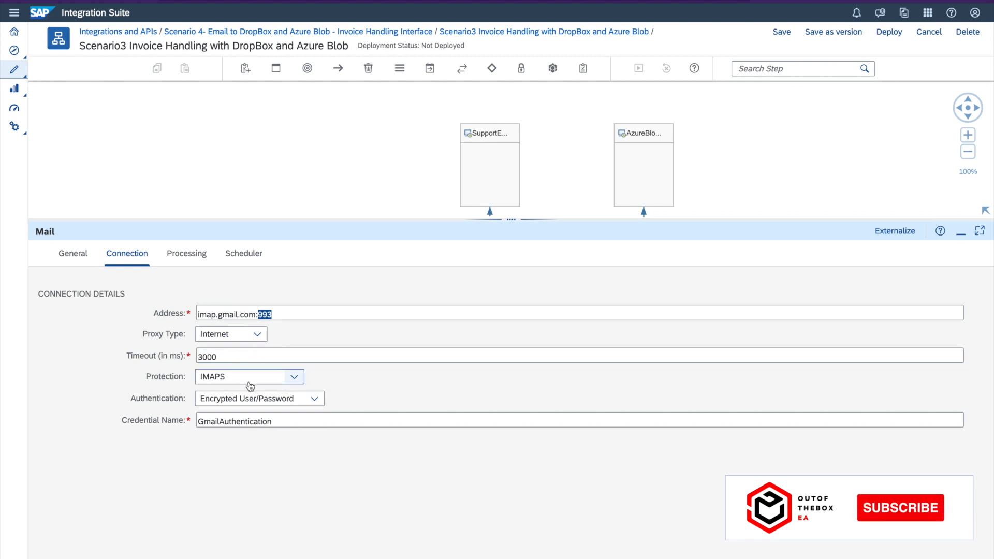
click(295, 380)
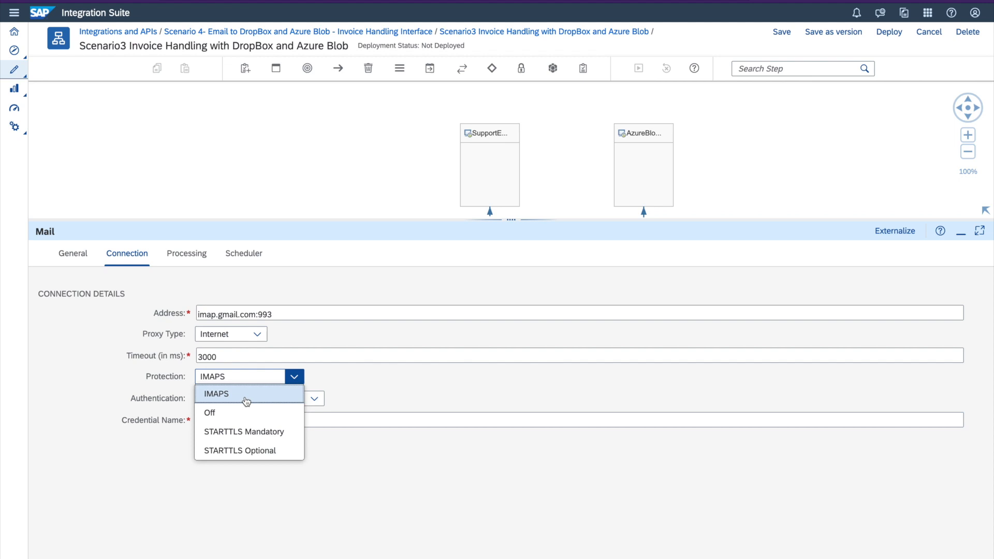
click(246, 399)
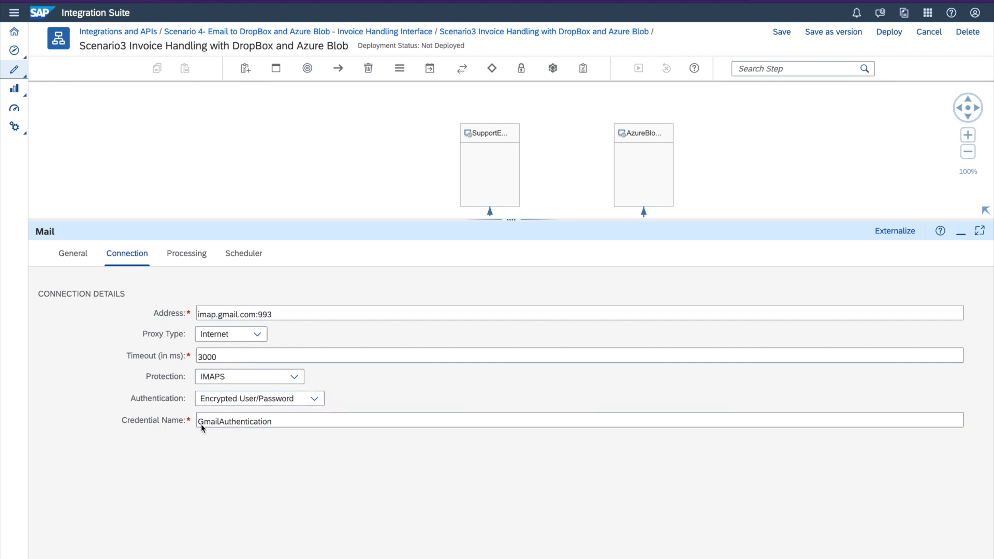
double_click(221, 423)
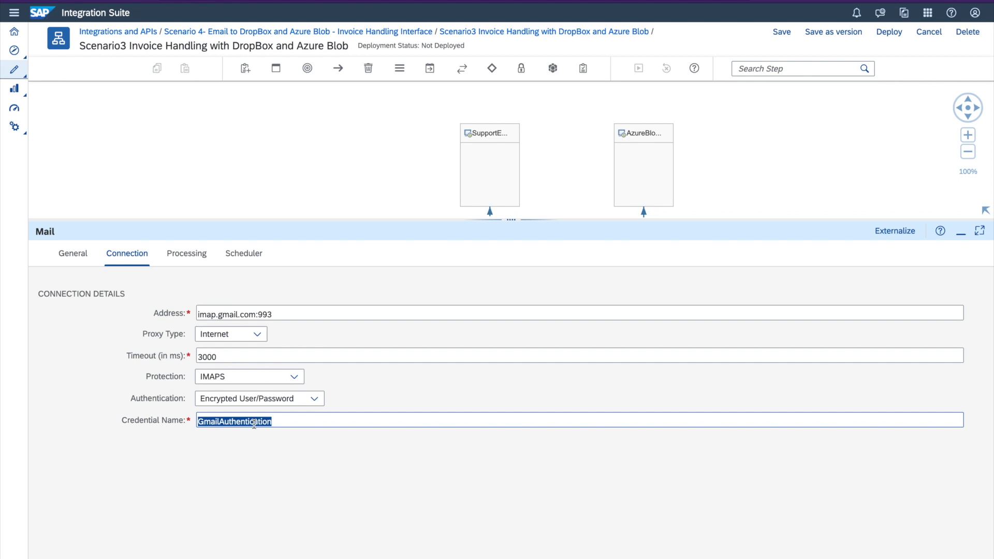
- Open the integration flow's page in a second browser tab and dismiss the Apache Camel Upgrade notice
click(190, 0)
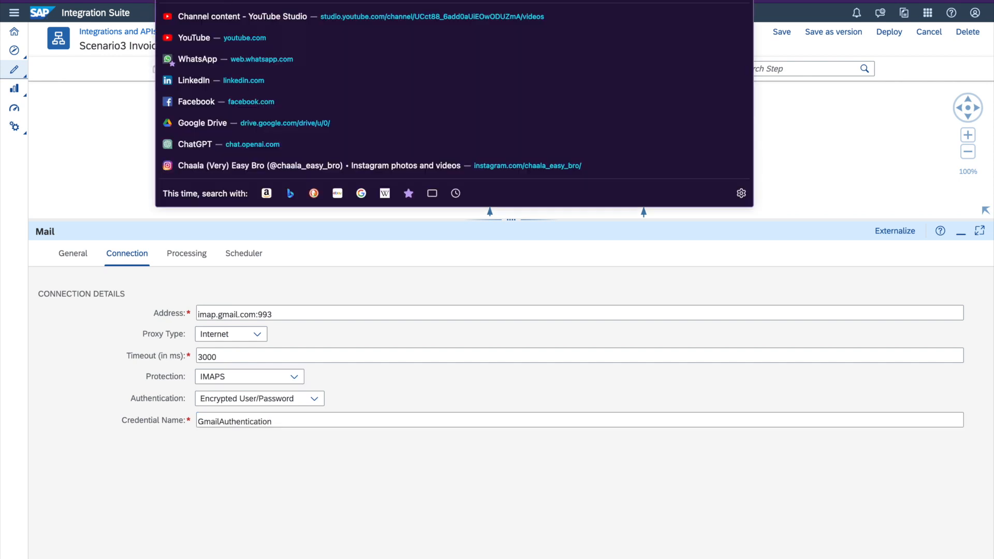
key(ctrl+t)
key(super+v)
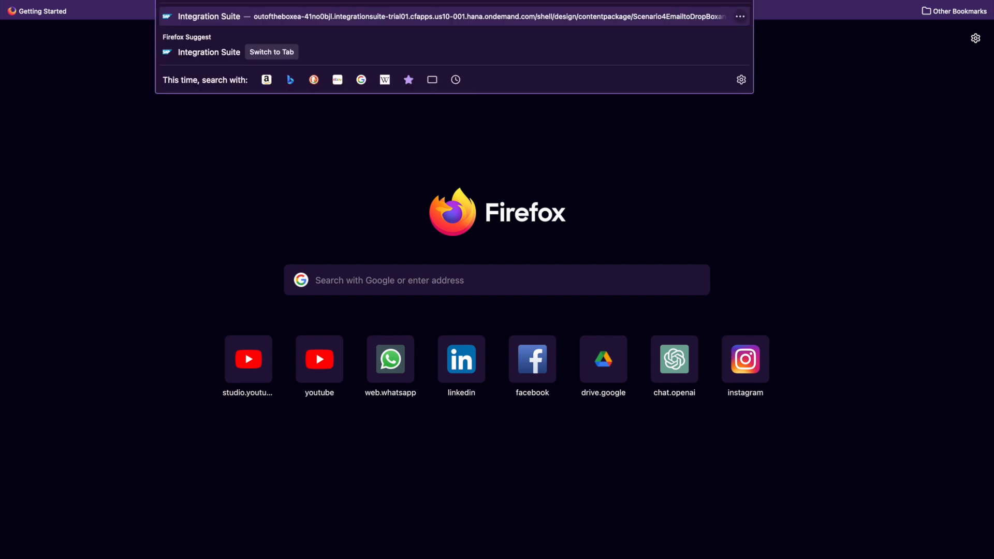
key(Return)
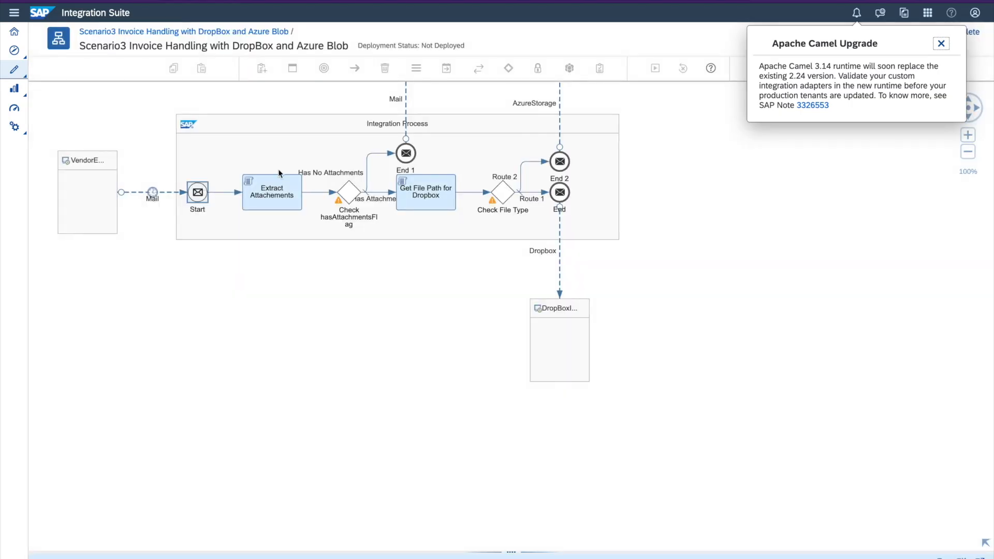
click(941, 44)
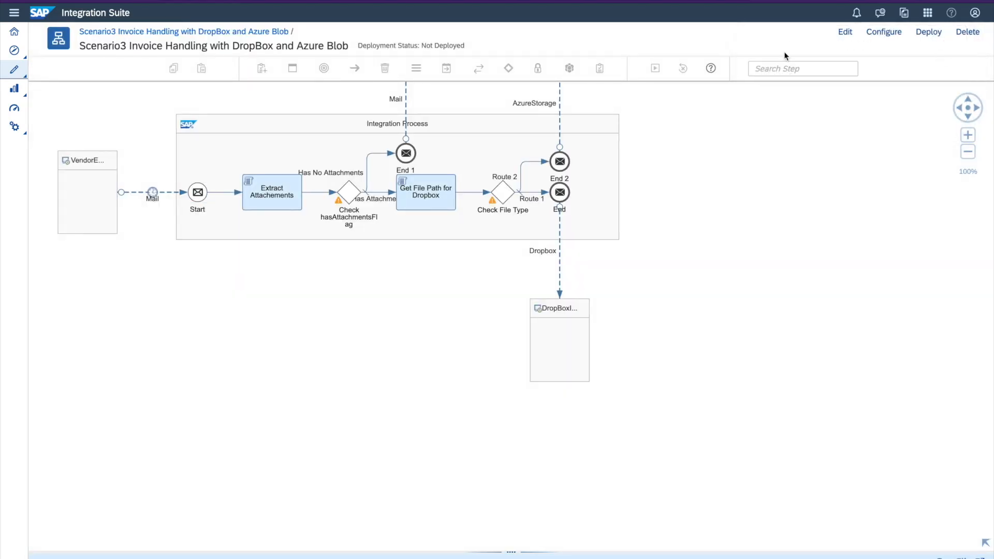
- Open the security material list from integration monitoring and compare the GmailAuthentication entry and its status with the Mail channel's credential name
click(27, 97)
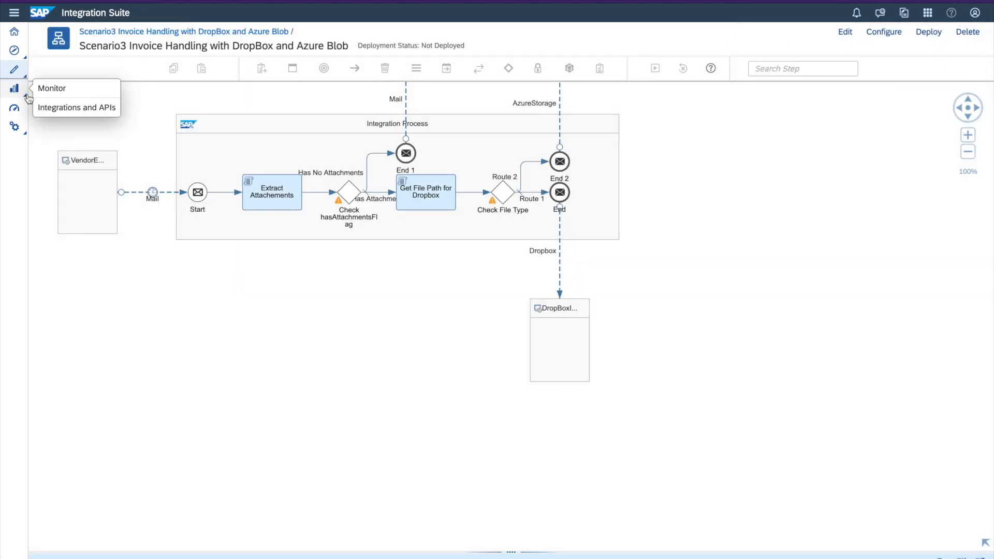
click(62, 108)
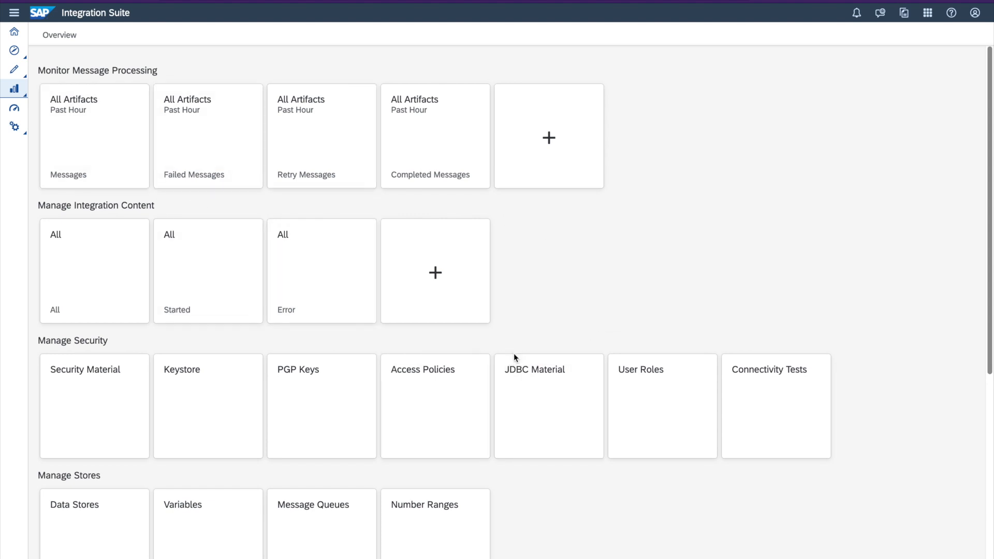
triple_click(89, 341)
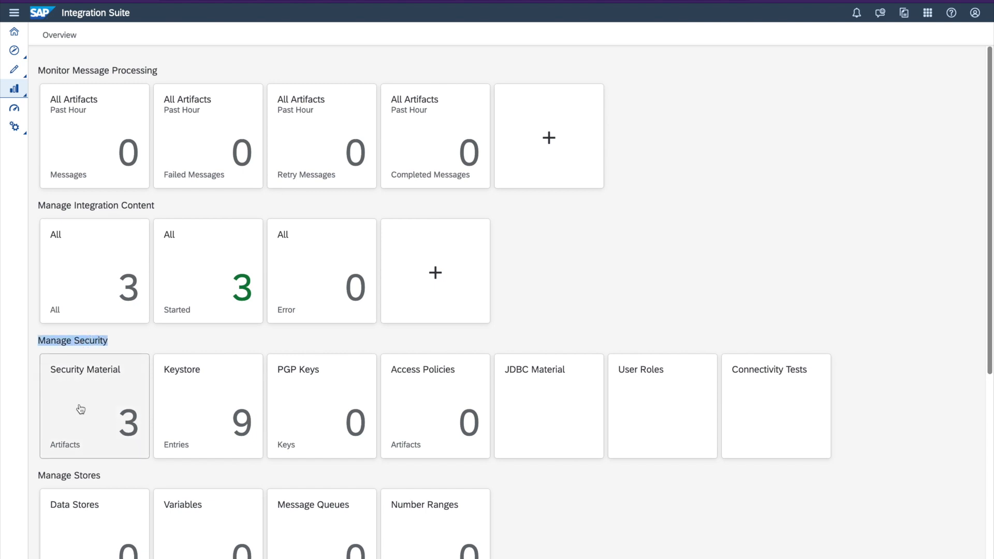
click(106, 425)
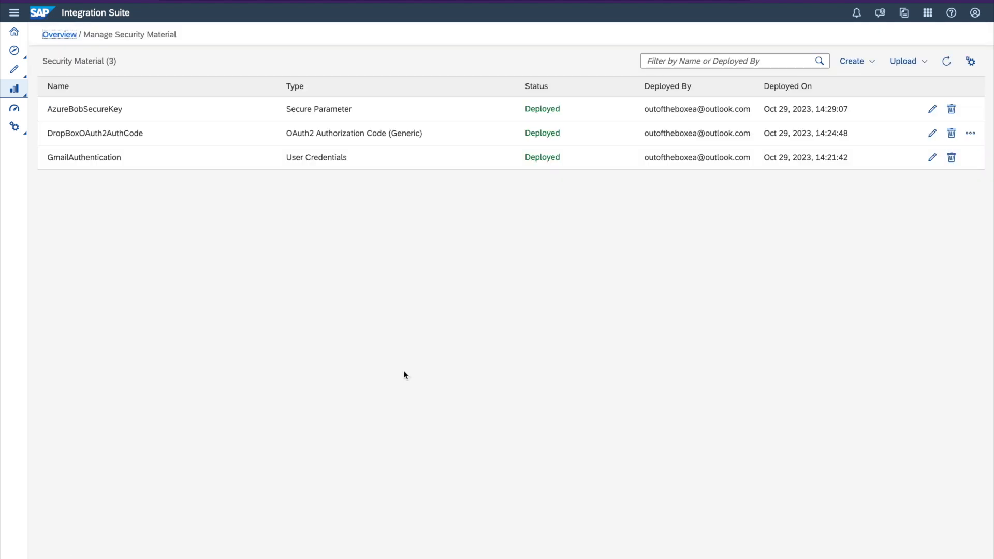
double_click(105, 159)
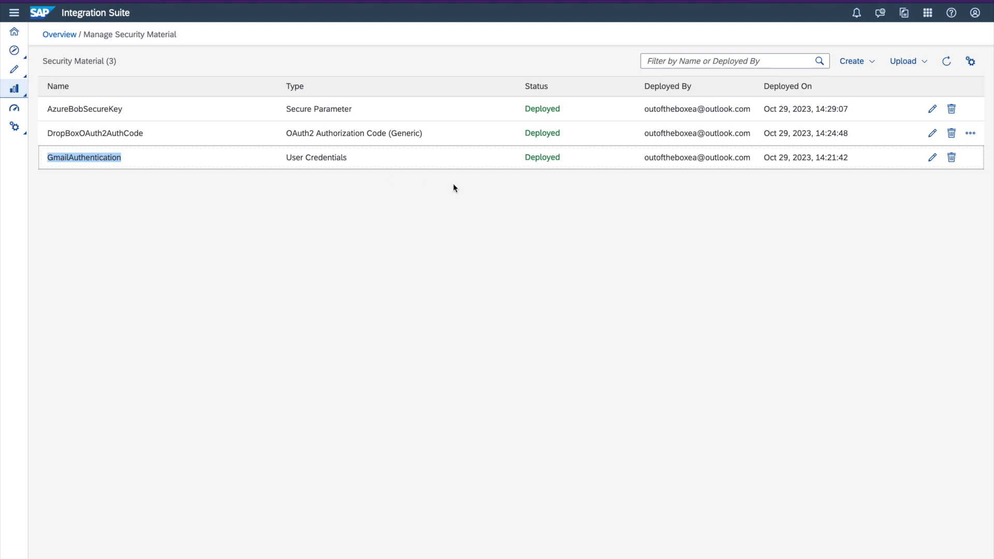
double_click(555, 159)
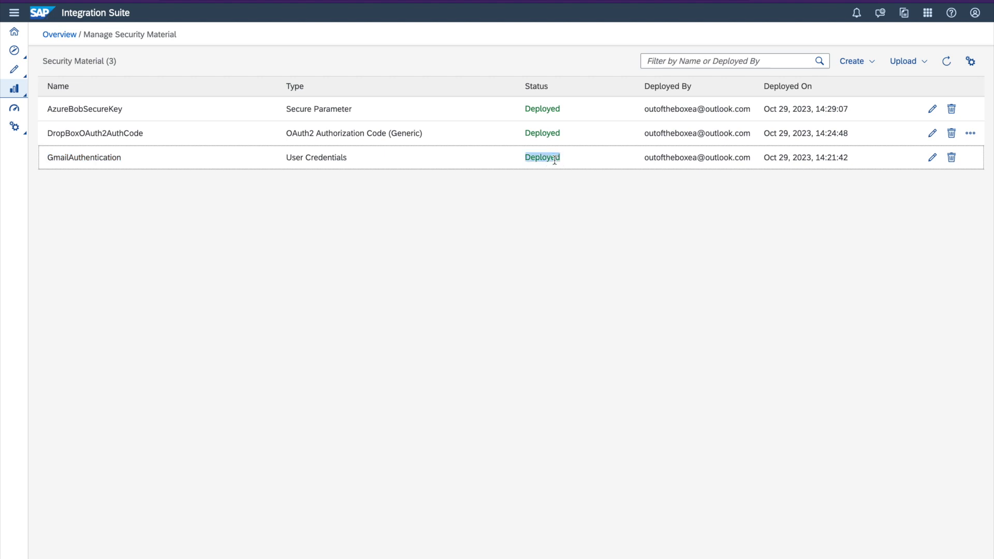
double_click(104, 157)
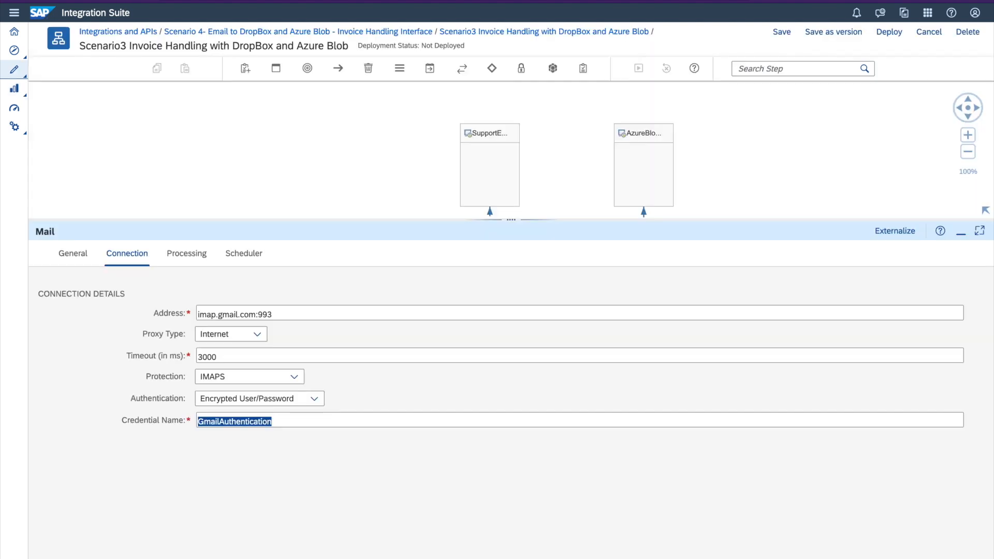
double_click(224, 421)
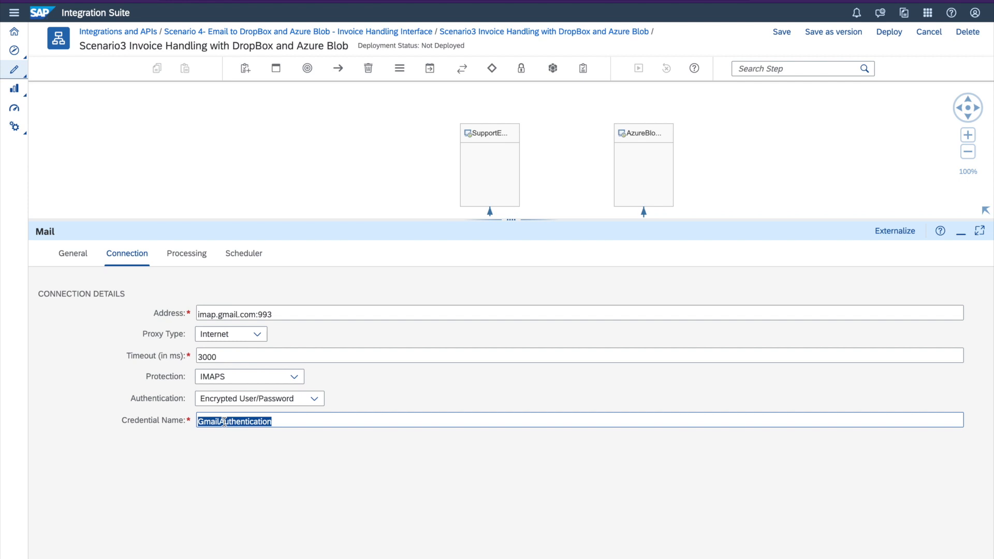
- Examine the sender Mail channel's processing parameters for folder, messages per poll and lock timeout, keeping Delete as the post-processing option
click(187, 255)
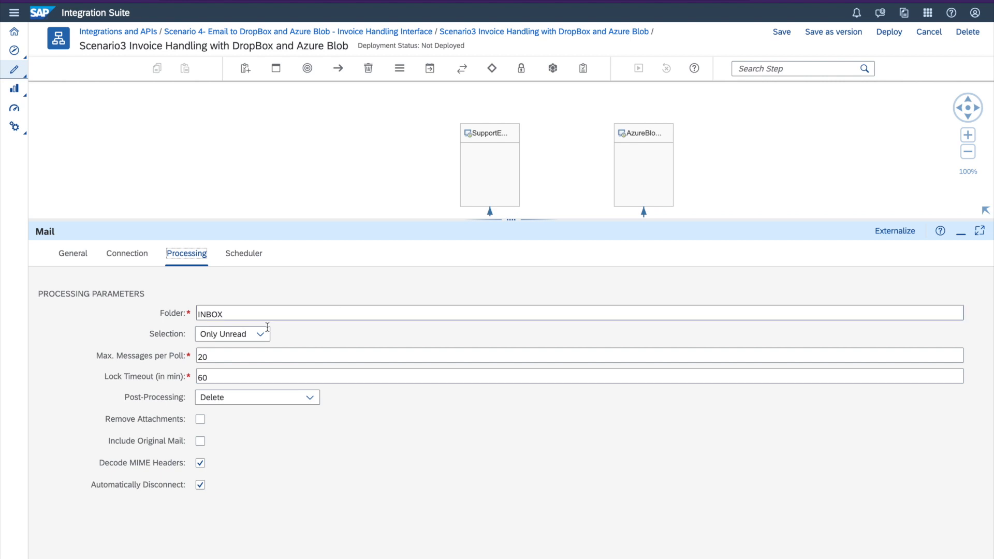
double_click(180, 312)
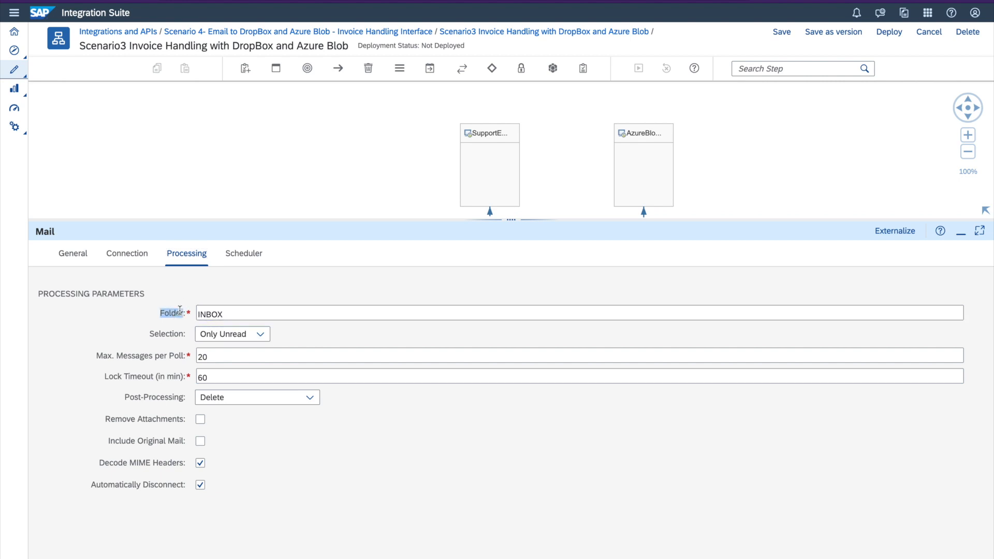
double_click(215, 315)
double_click(231, 358)
click(217, 380)
double_click(217, 380)
click(310, 401)
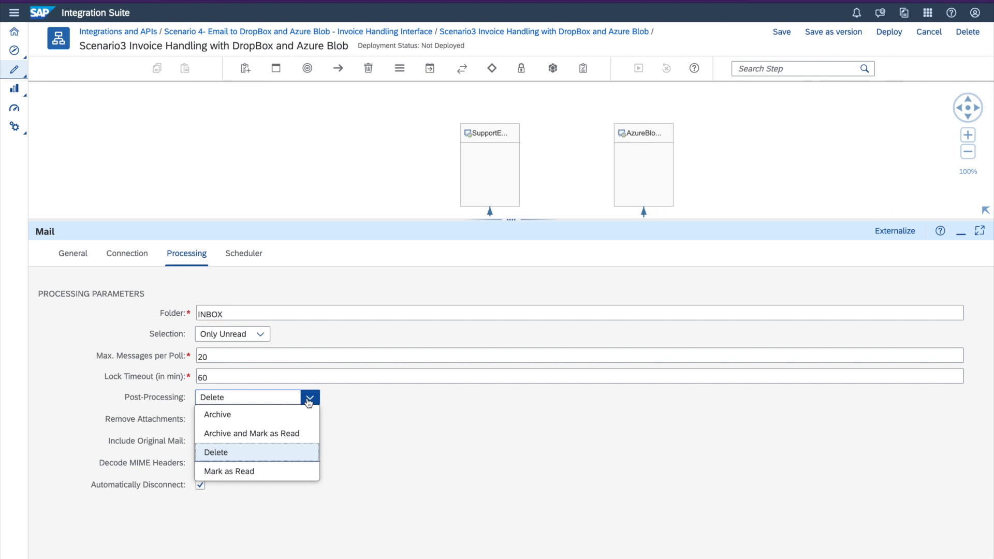
click(237, 456)
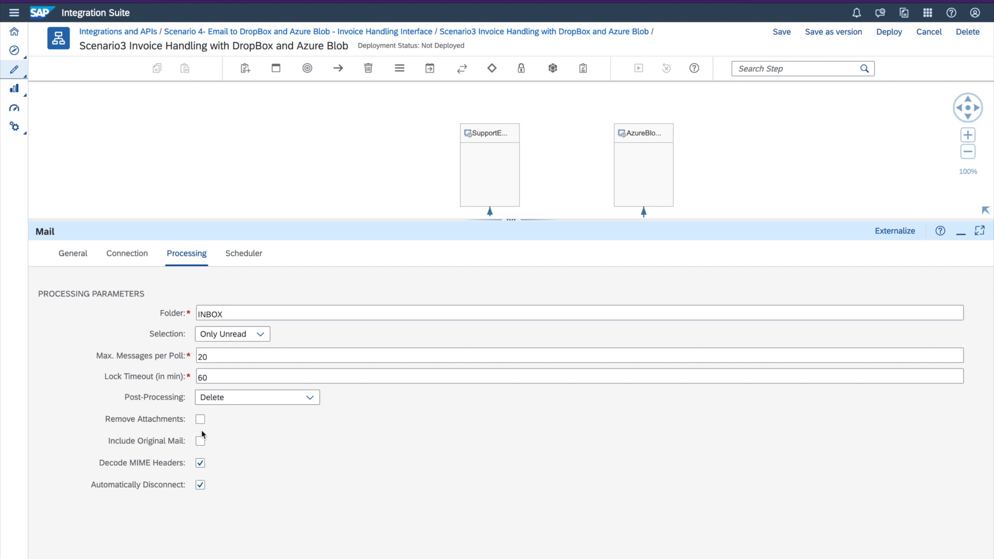
- Examine the sender Mail channel's scheduler settings and time zone options, keeping Greenwich Mean Time, and collapse the channel properties
click(241, 259)
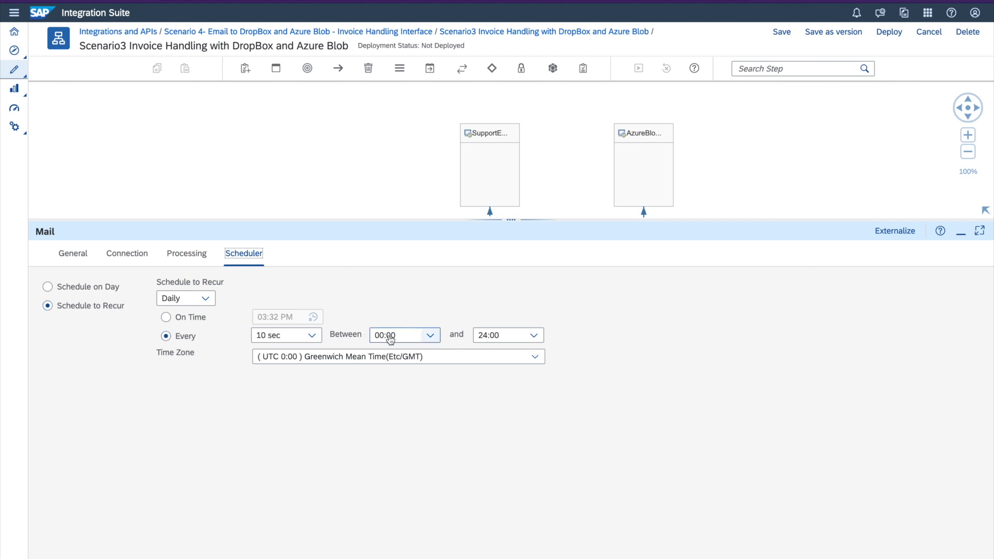
click(536, 357)
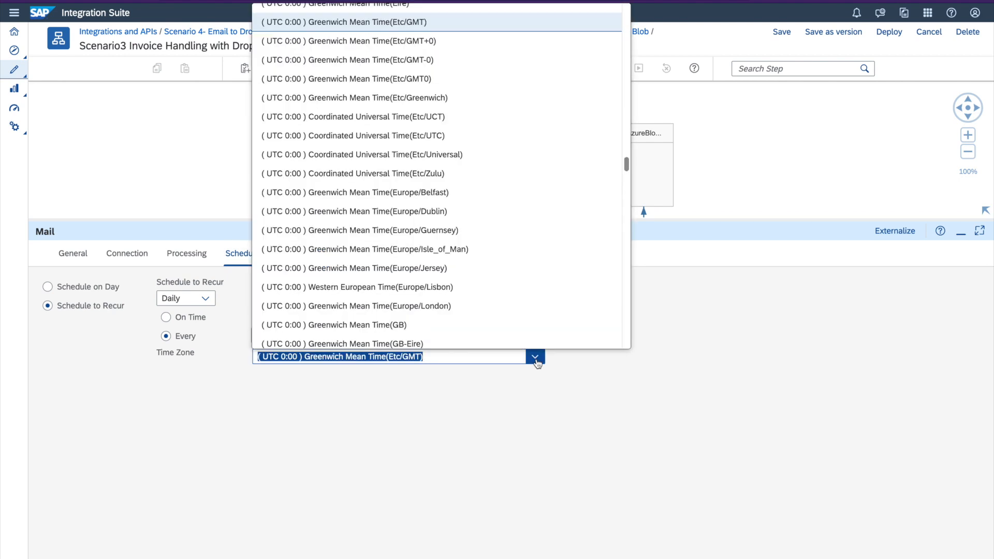
click(479, 402)
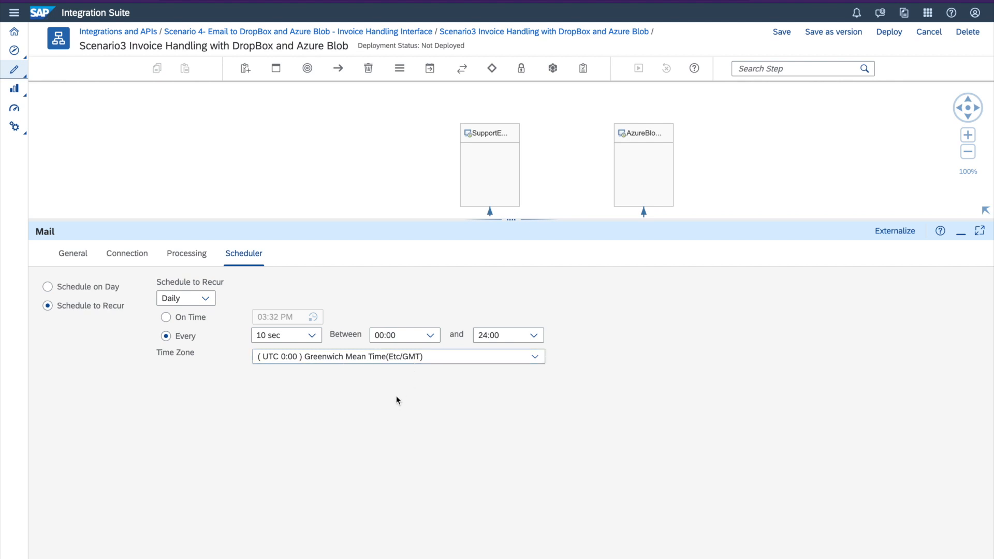
click(117, 262)
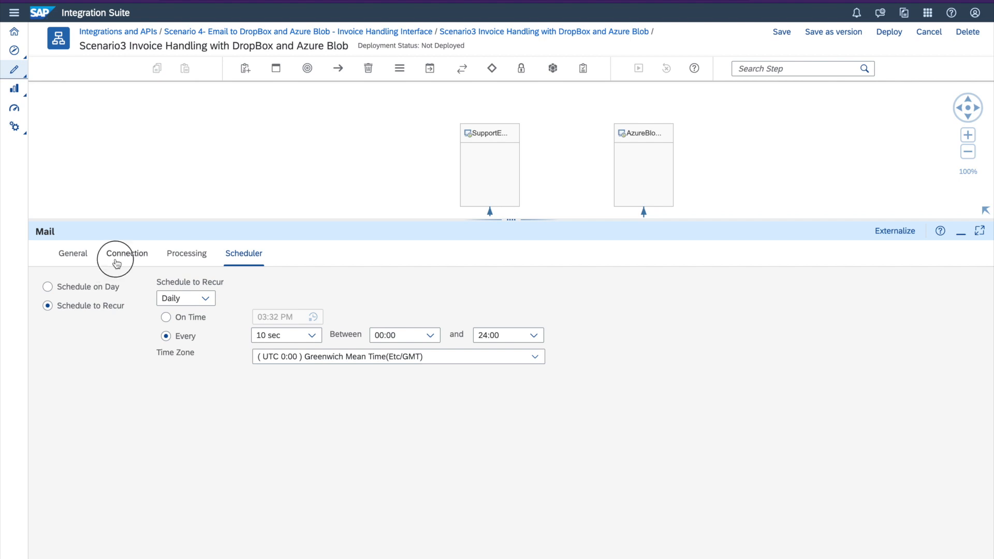
click(171, 259)
click(231, 256)
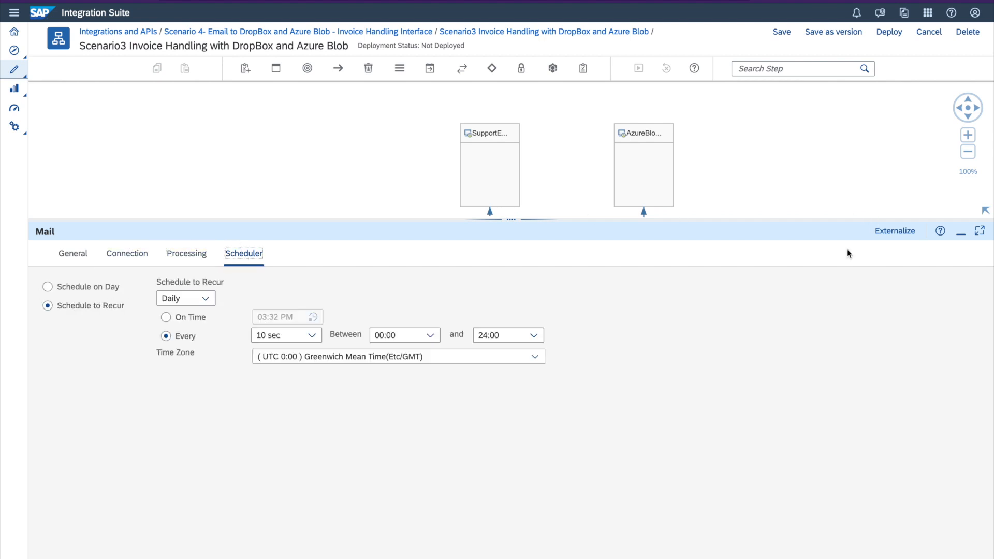
click(961, 233)
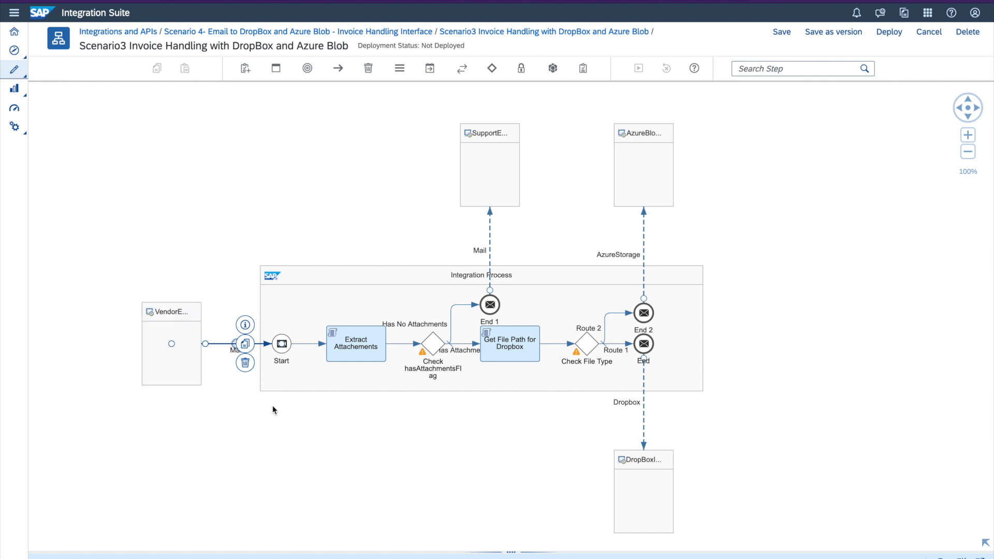
- Examine the flow's Start event and its Extract Attachements and Get File Path for Dropbox script steps
click(280, 350)
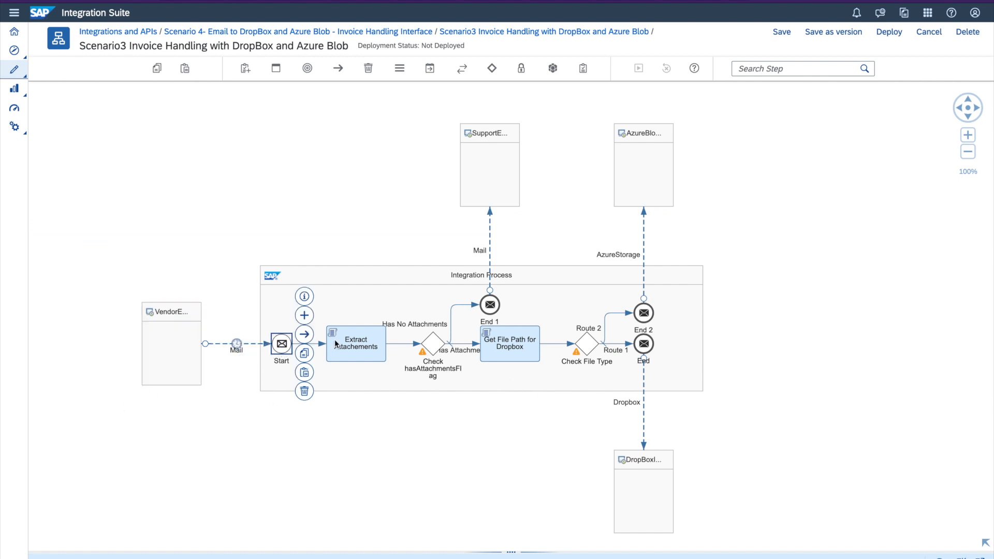
click(352, 342)
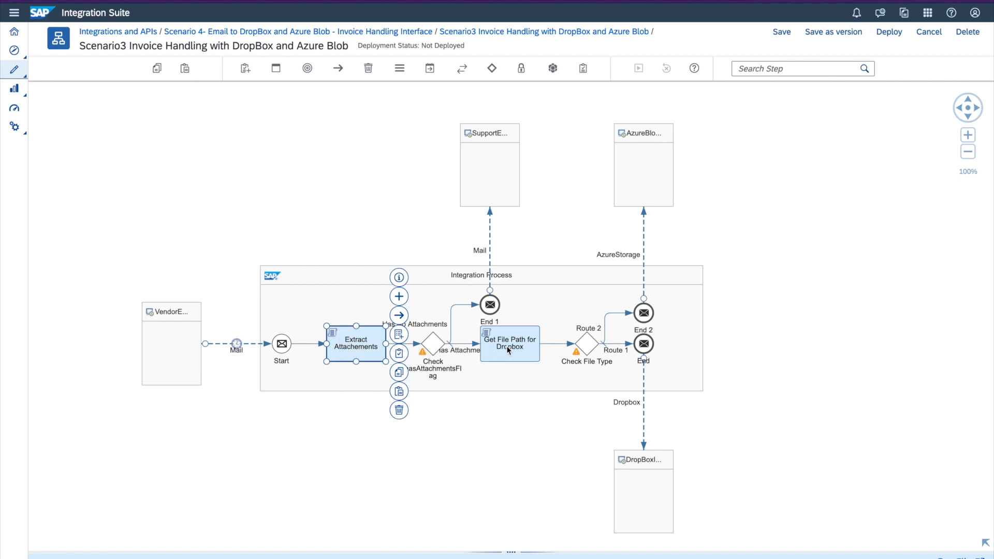
click(501, 350)
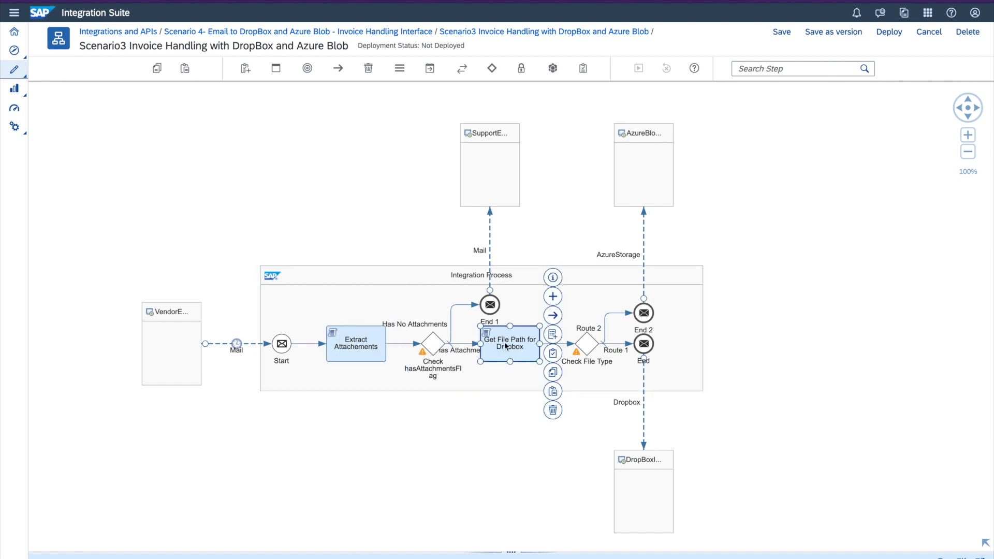
click(357, 346)
click(511, 345)
click(350, 345)
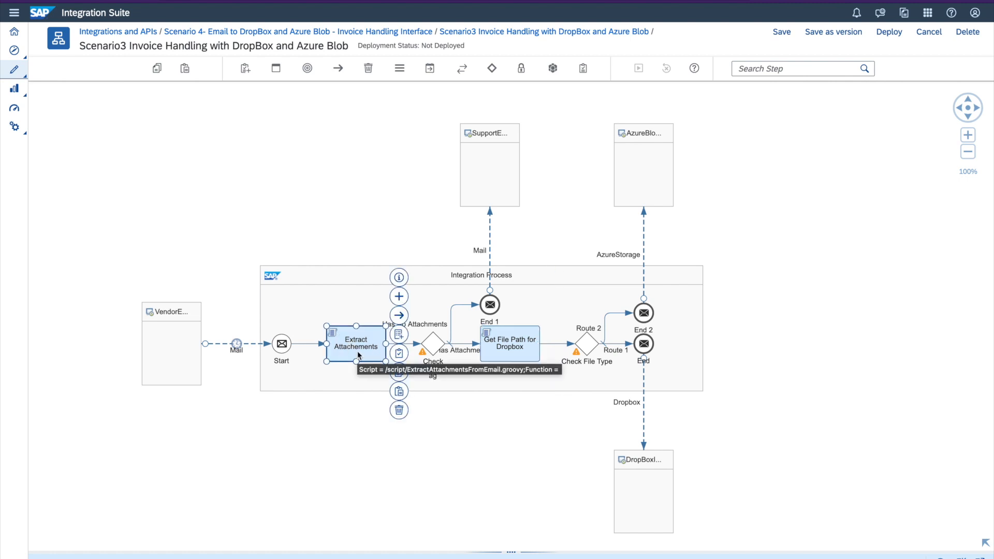
click(496, 348)
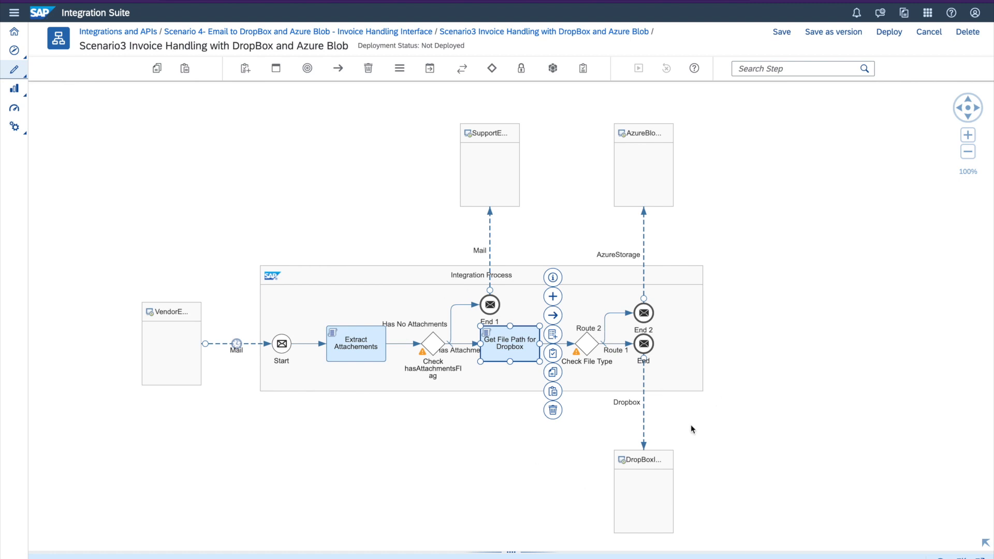
click(361, 348)
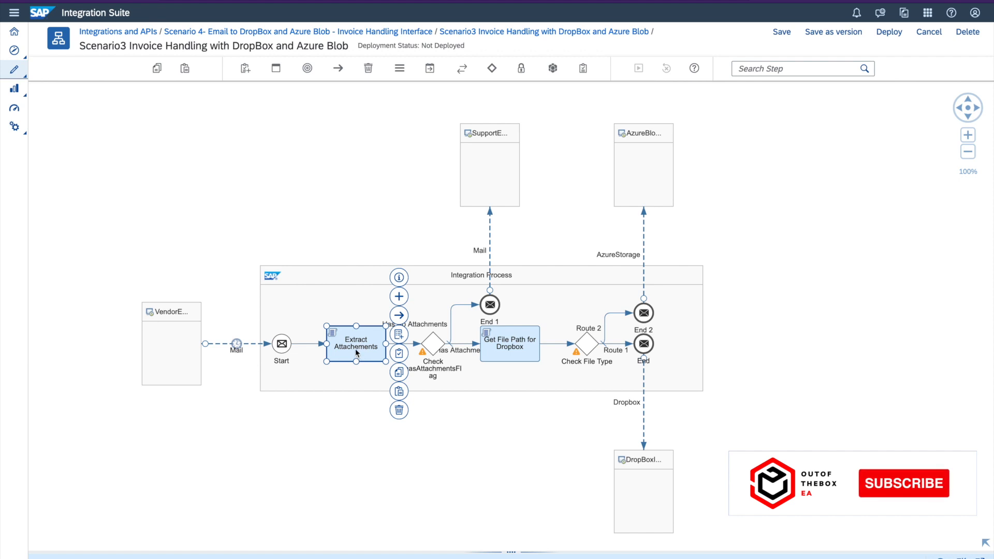
- Delete the Extract Attachements step and try to add a Groovy Script step in its place before the attachments check
click(400, 70)
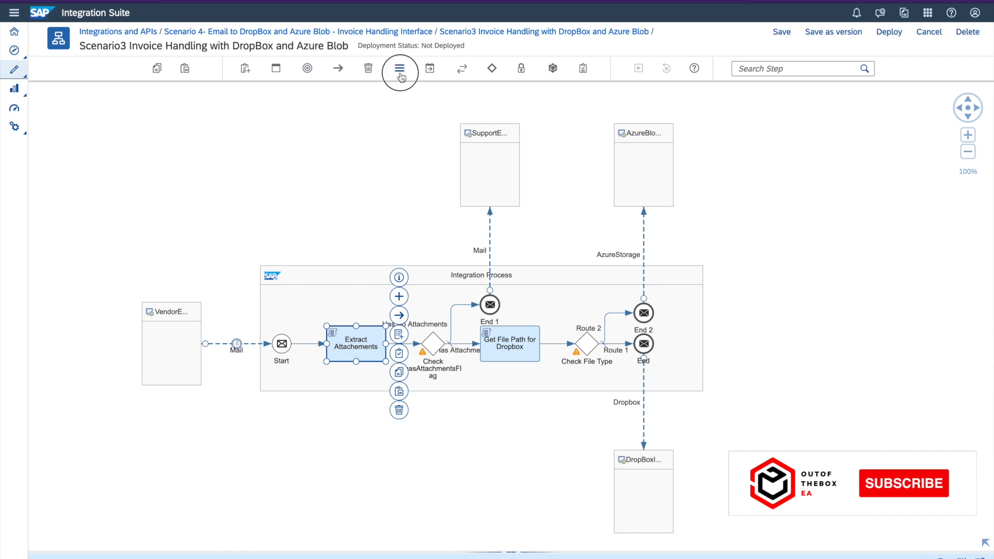
click(430, 69)
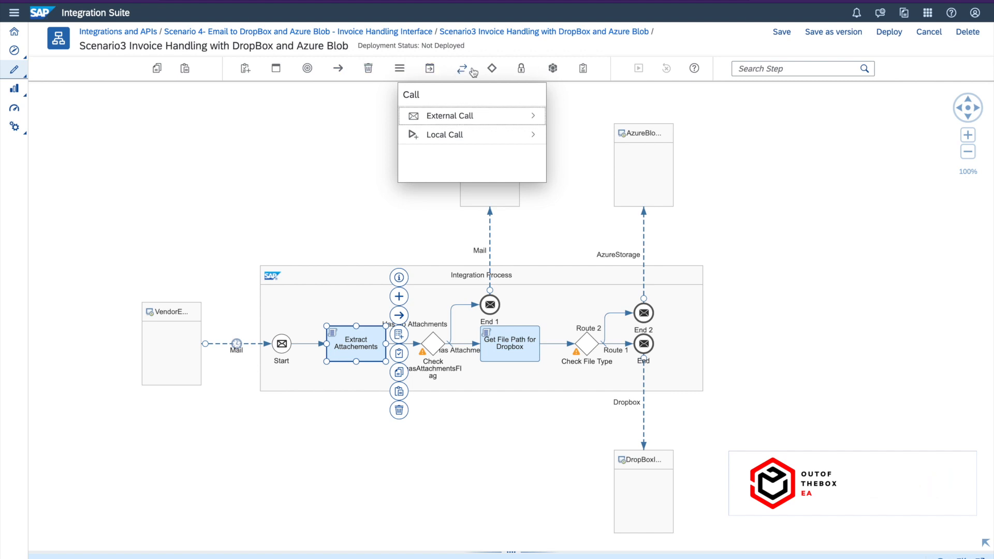
key(Delete)
click(429, 68)
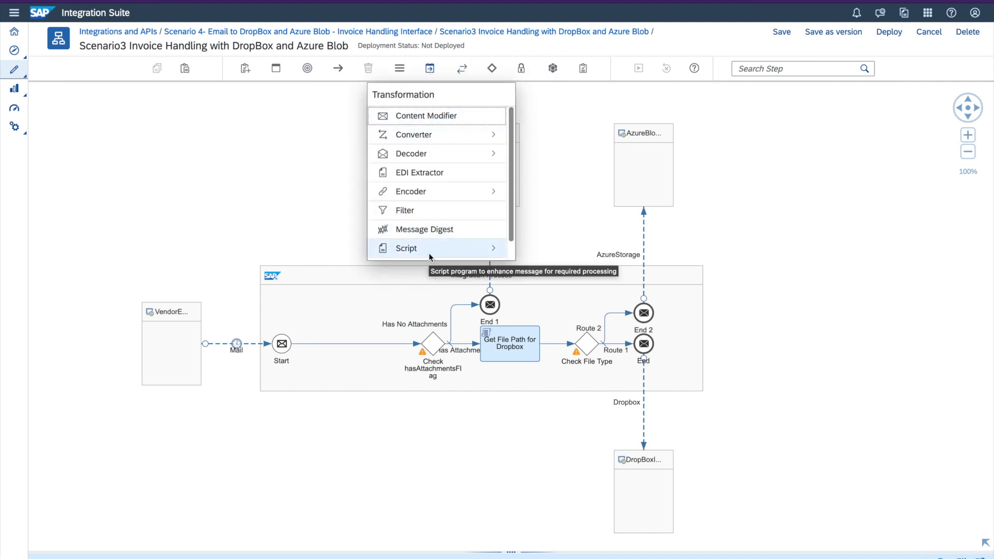
click(492, 251)
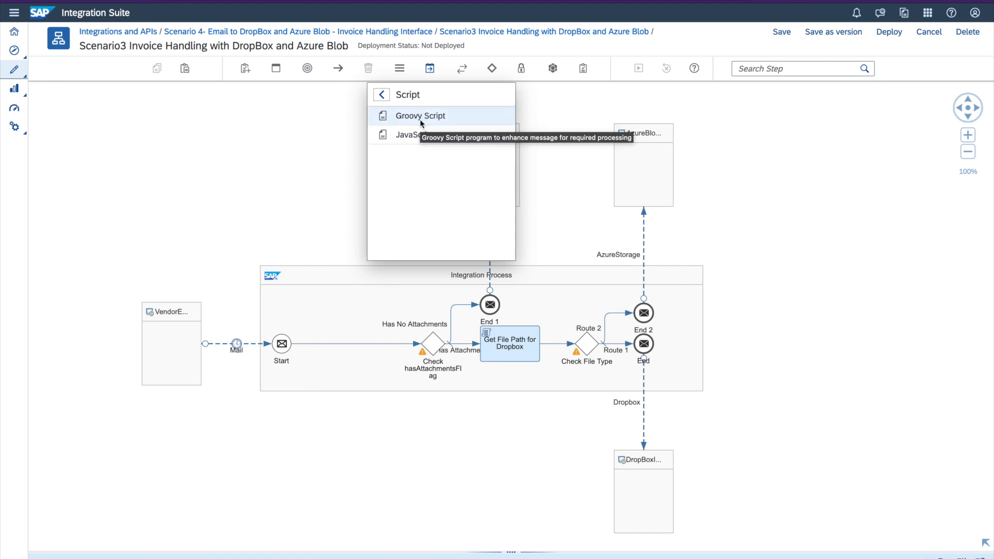
click(360, 299)
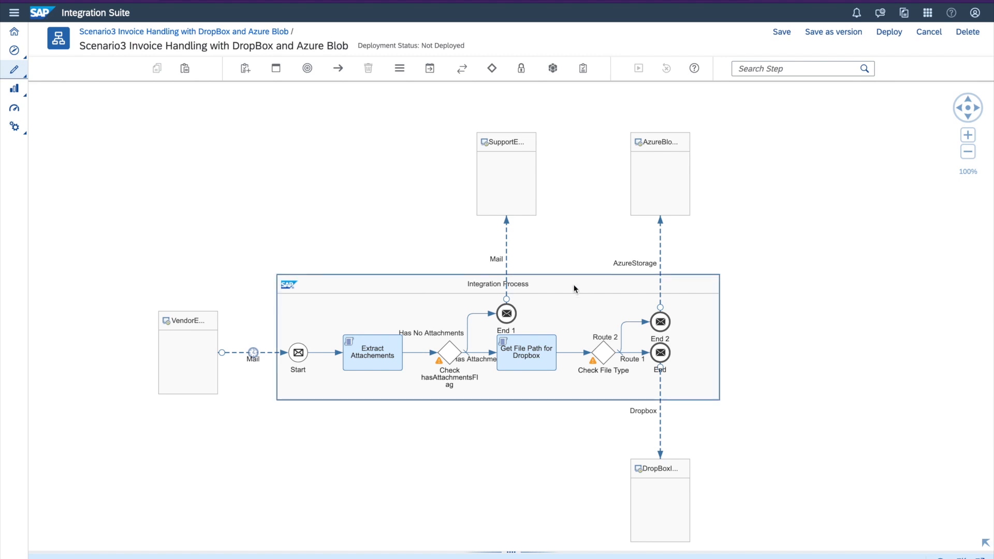
- Compare the Extract Attachements and Get File Path for Dropbox steps with the Check hasAttachmentsFlag router between them
click(373, 361)
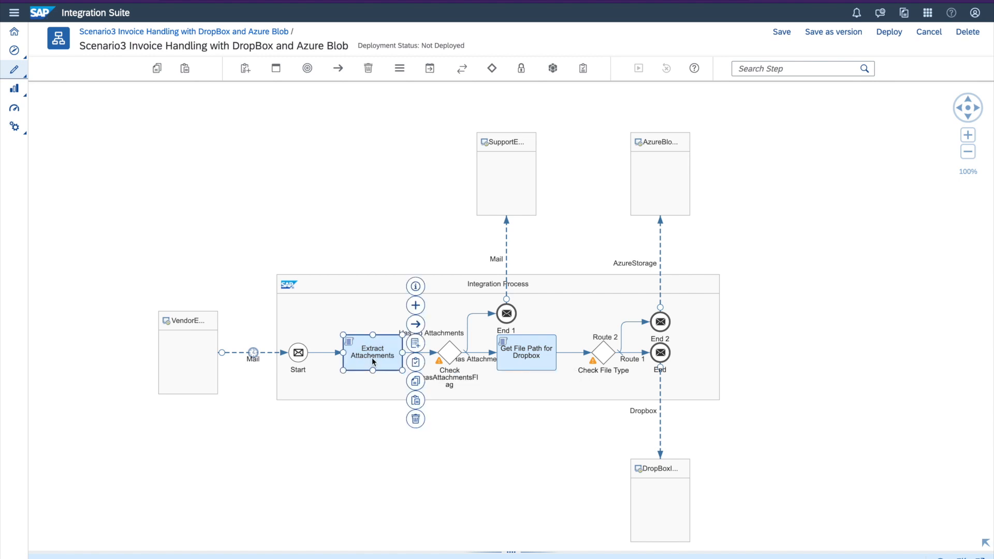
click(520, 360)
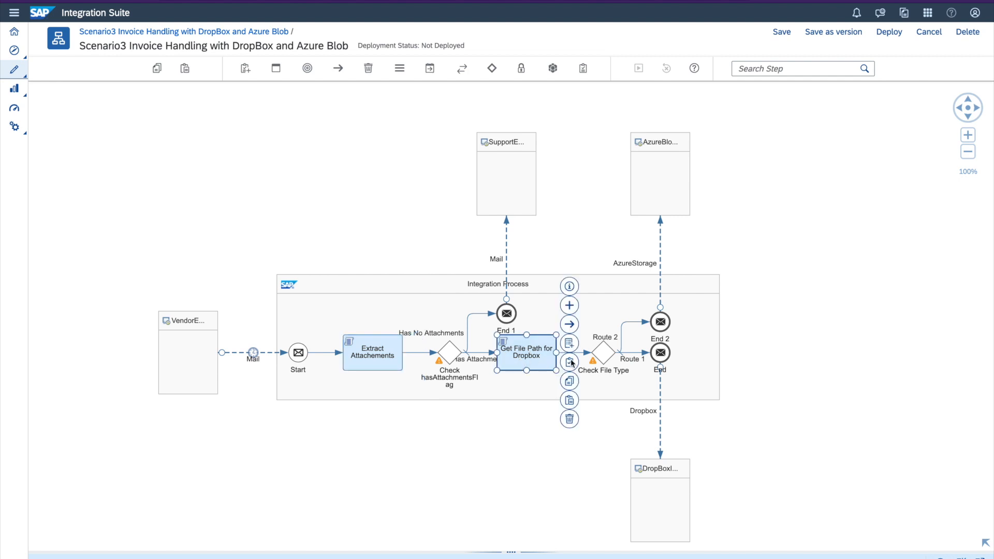
click(447, 356)
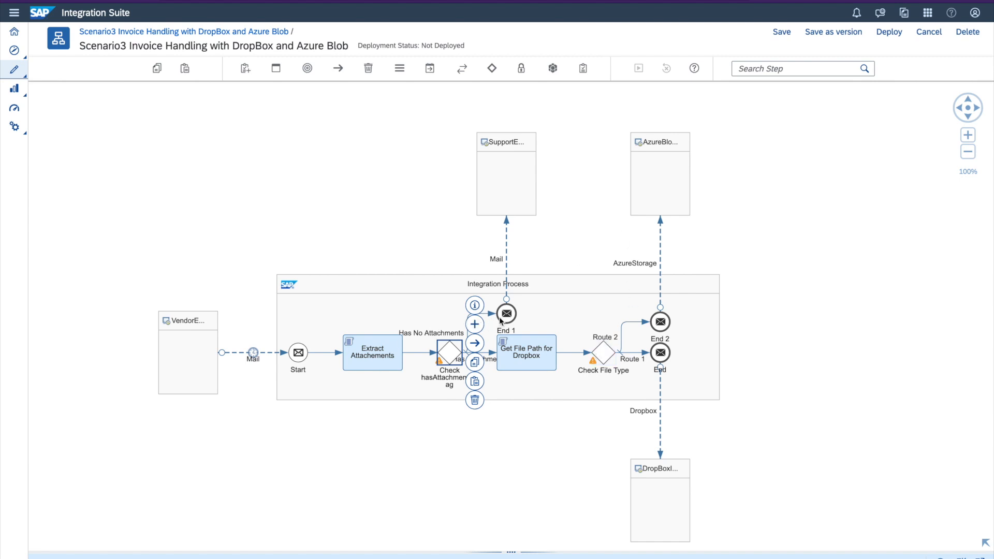
click(366, 398)
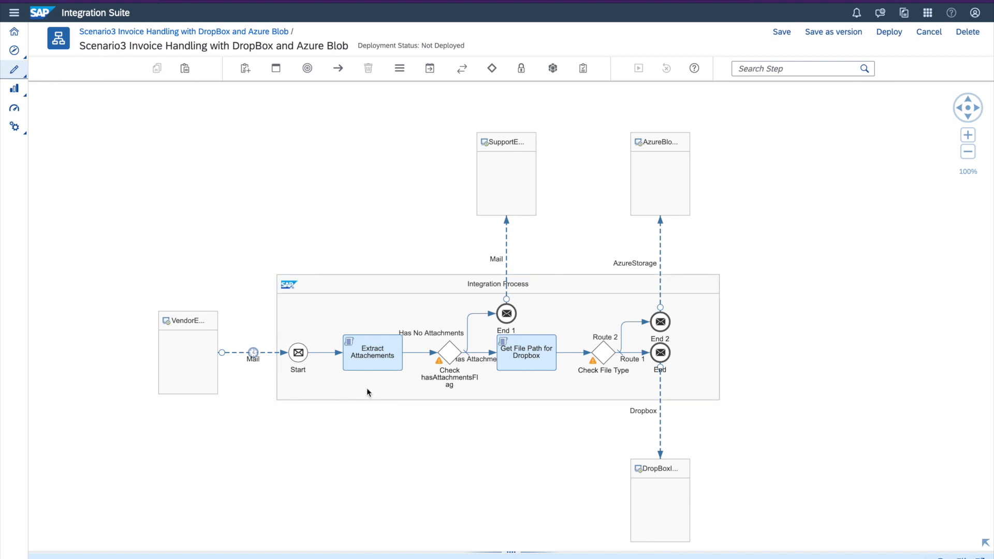
- Look up the Groovy Script step type among the transformation steps as the type used for Extract Attachements
click(366, 354)
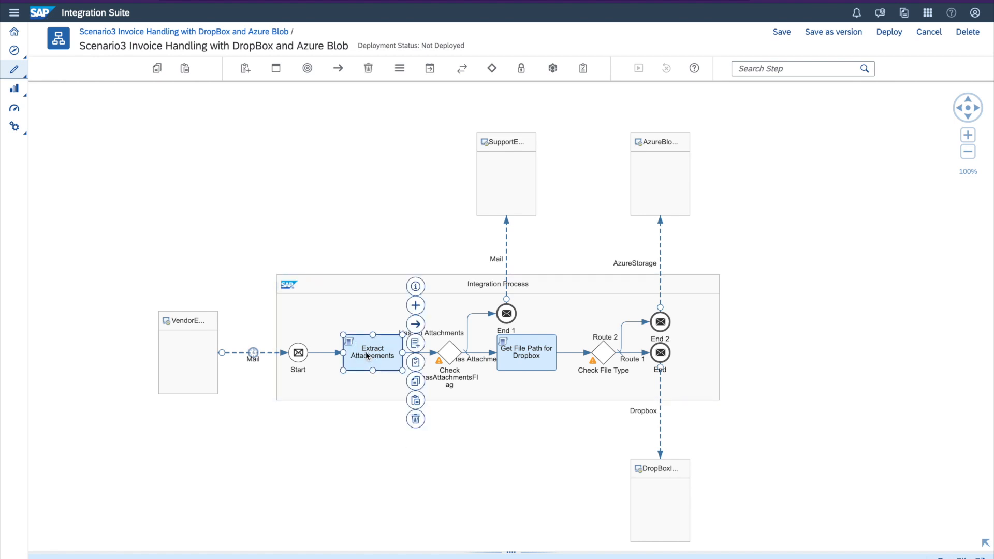
click(431, 71)
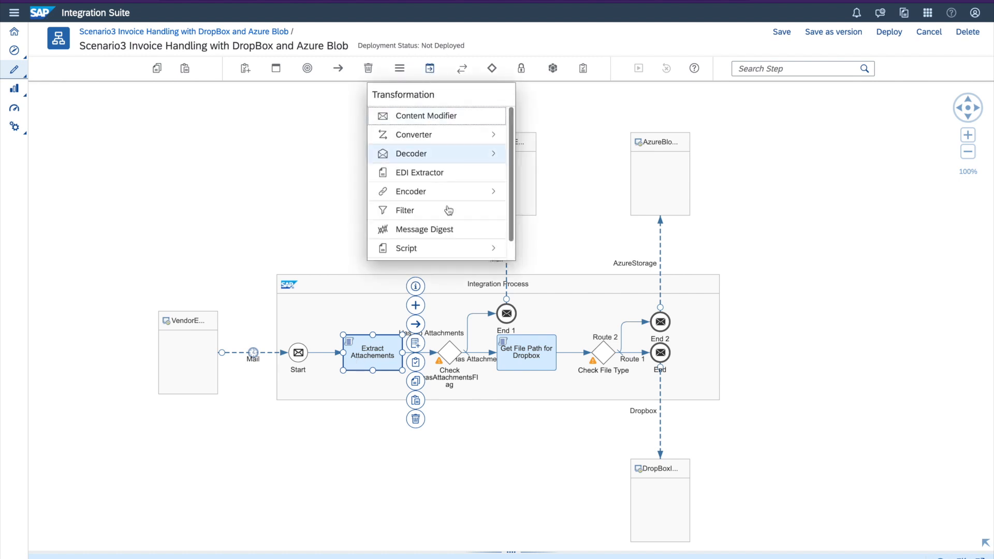
click(487, 250)
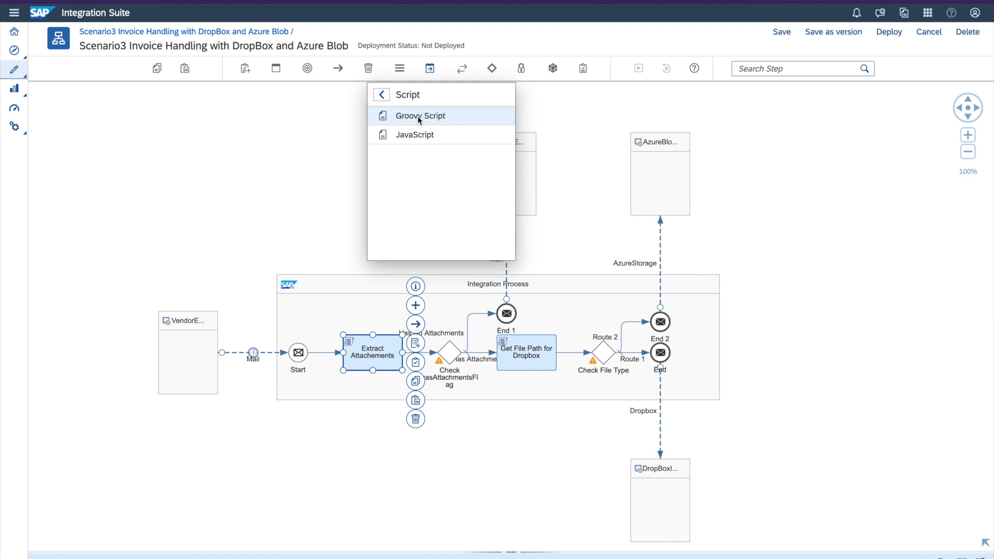
click(368, 356)
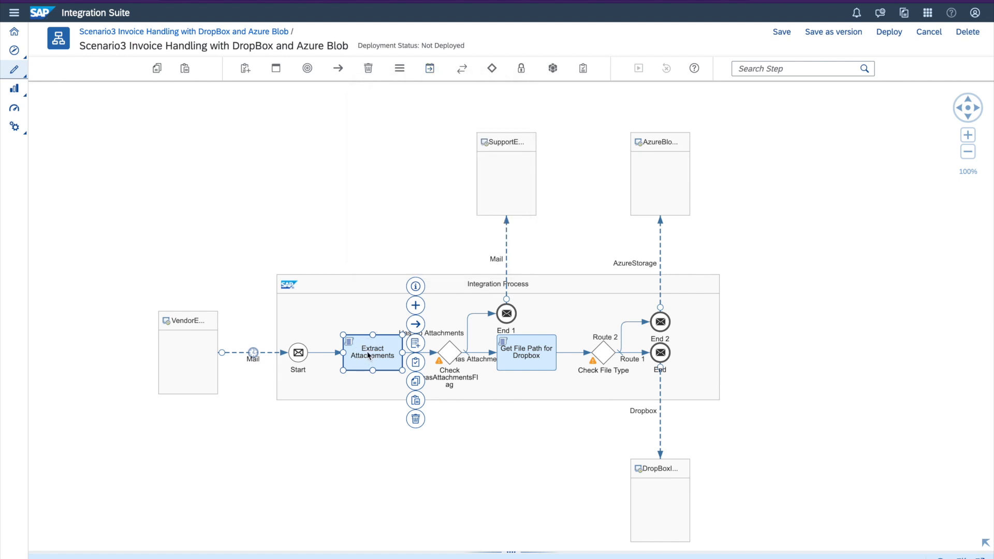
- Expand the flow's property sheet and examine the properties of the Extract Attachements script step
mouse_move(507, 536)
drag(508, 536, 495, 402)
drag(773, 335, 768, 262)
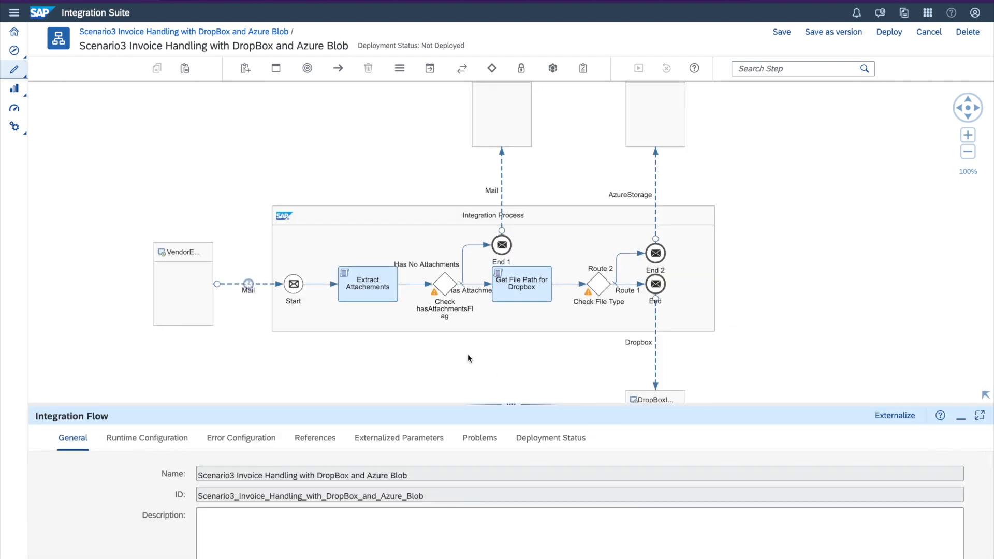
click(370, 294)
drag(511, 403, 505, 360)
click(123, 397)
drag(174, 360, 177, 334)
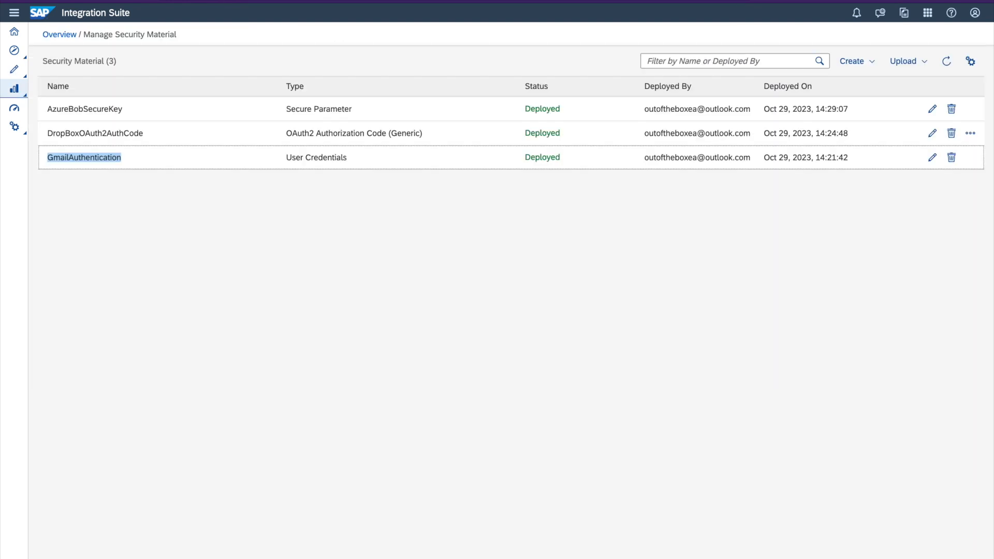
- Open the artifacts list of the package Scenario 4- Email to DropBox and Azure Blob - Invoice Handling Interface
click(14, 69)
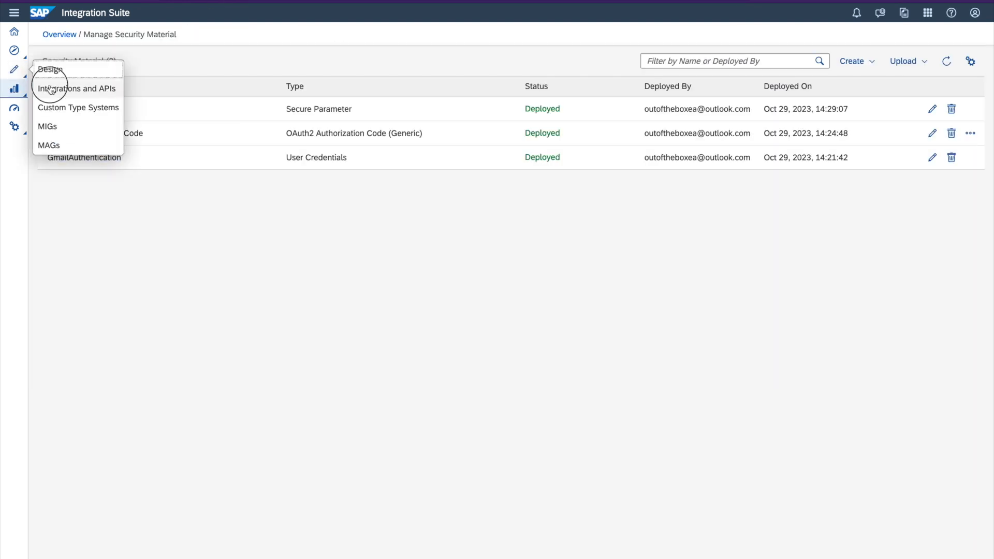
click(43, 88)
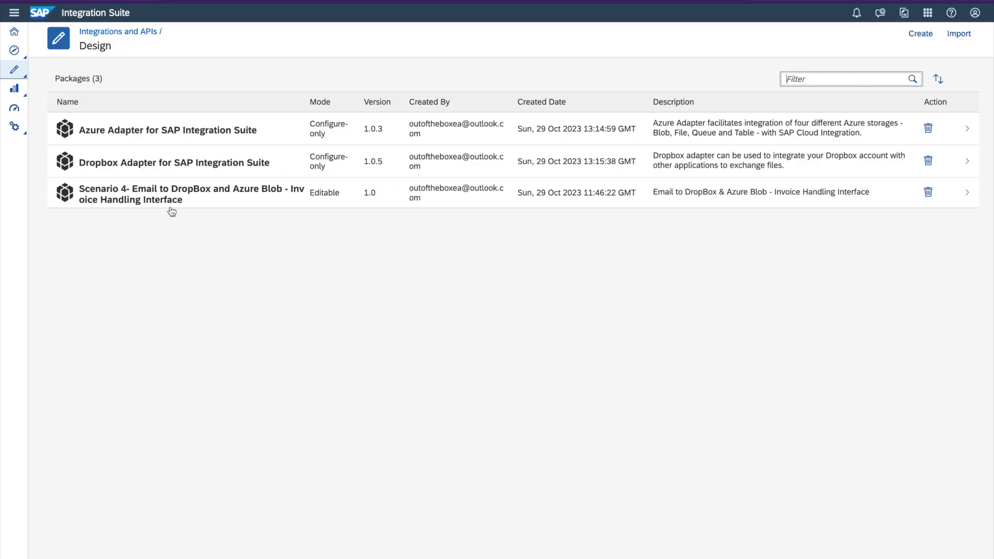
click(172, 202)
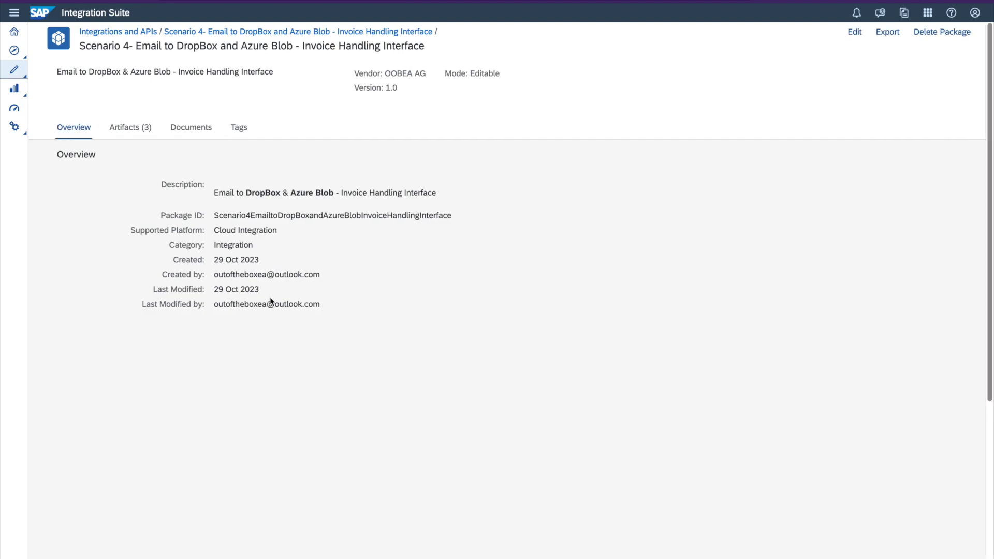
click(127, 130)
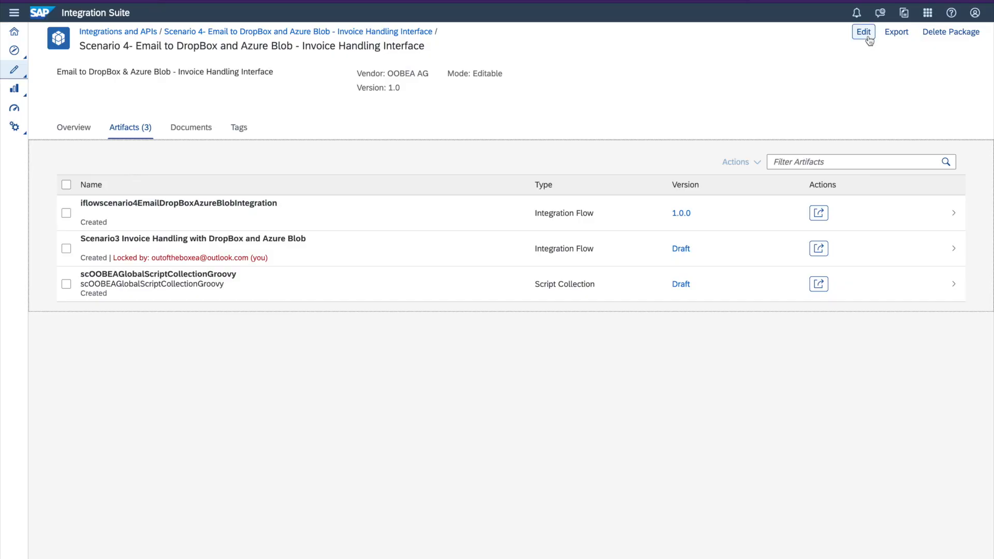
- Switch the package to edit mode and open its scOOBEAGlobalScriptCollectionGroovy script collection
click(869, 40)
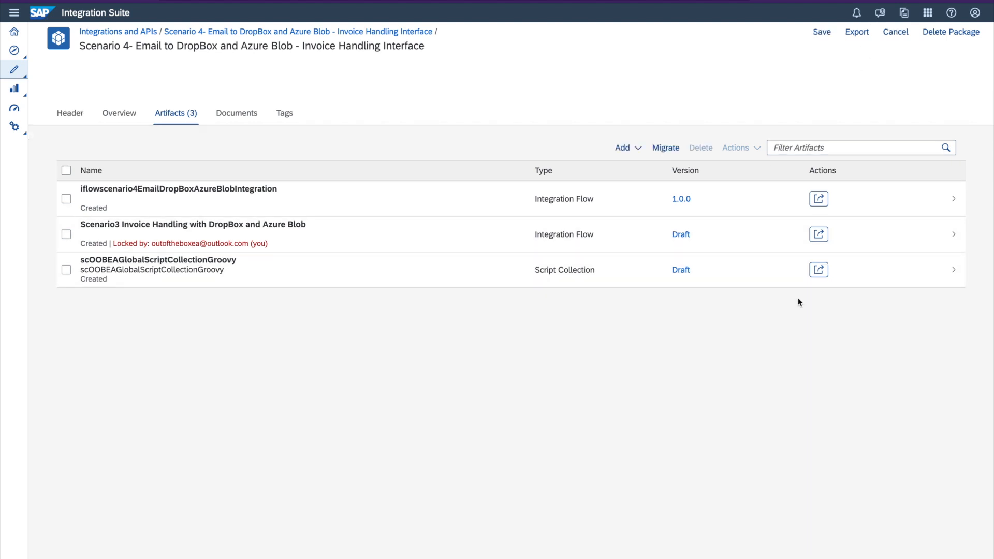
click(944, 271)
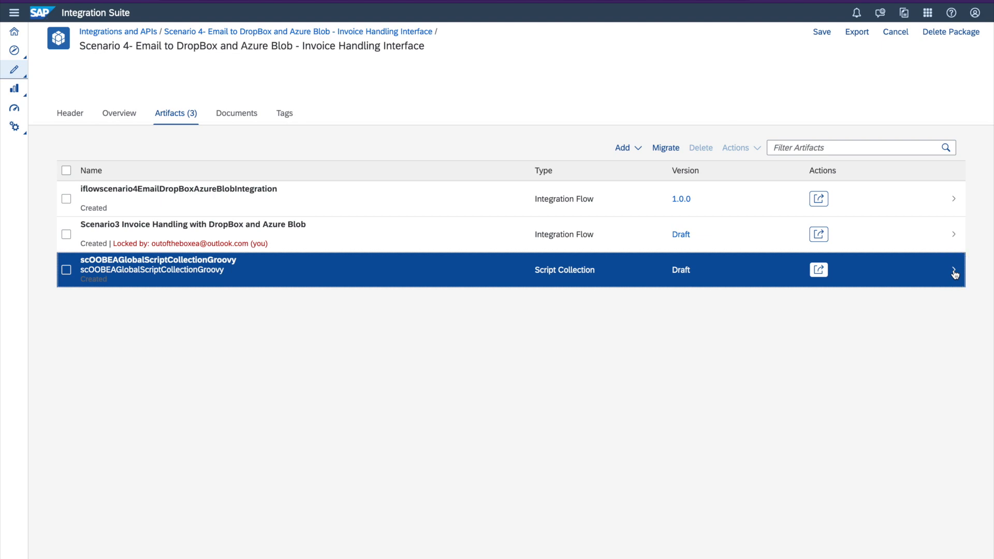
click(955, 272)
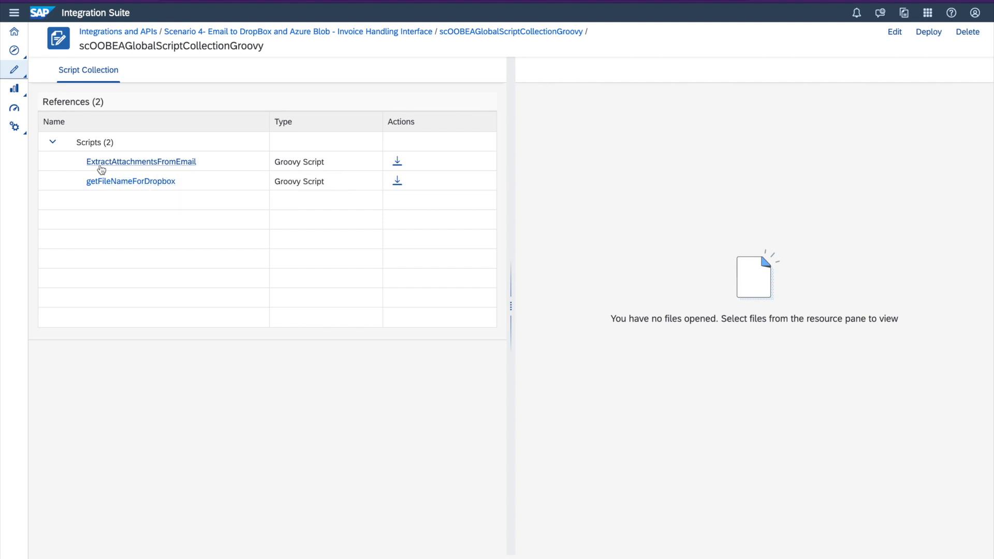
- Open the ExtractAttachmentsFromEmail Groovy script from the script collection and widen the code viewer
click(137, 164)
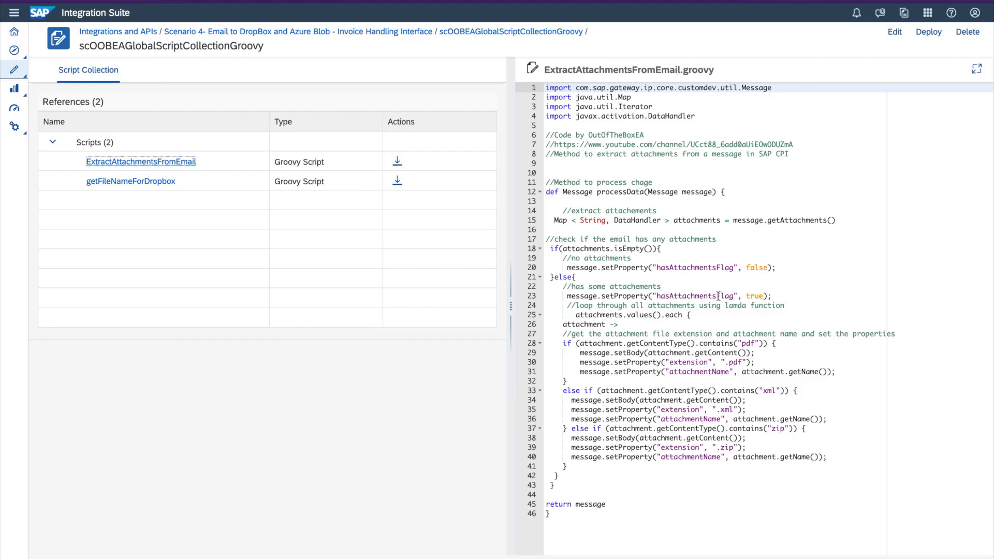
drag(610, 523, 556, 424)
click(607, 372)
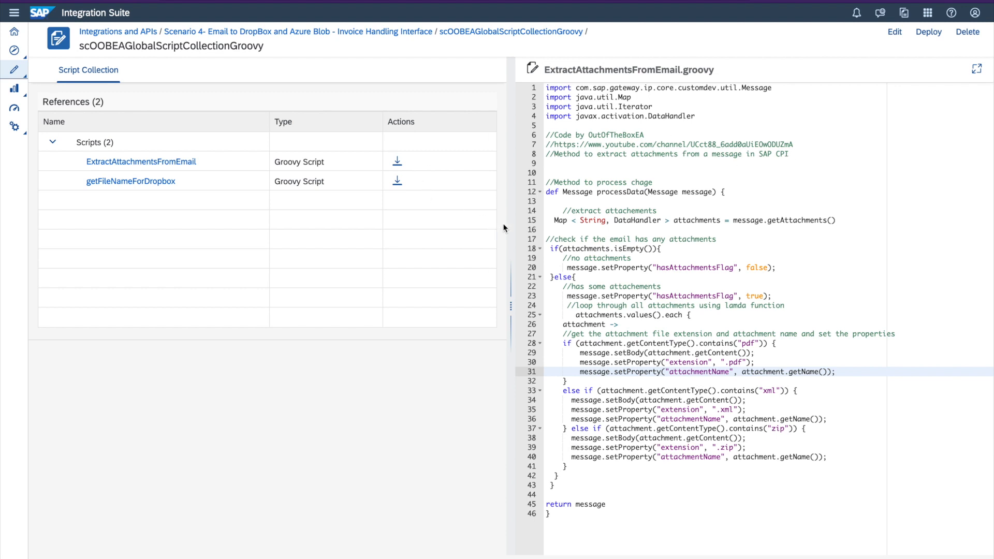
drag(510, 227, 450, 216)
click(663, 218)
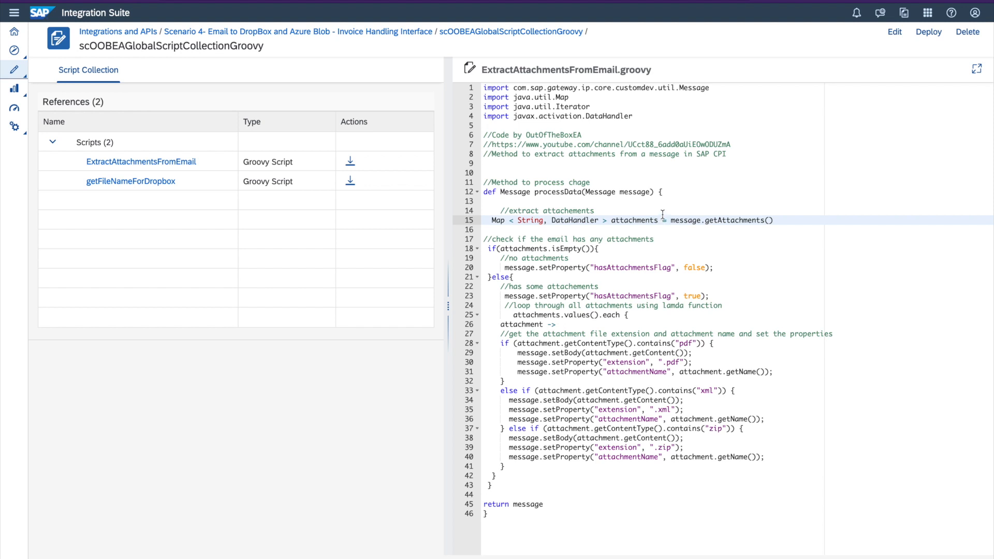
- Examine the four import statements at the start of the ExtractAttachmentsFromEmail script
drag(642, 116, 471, 85)
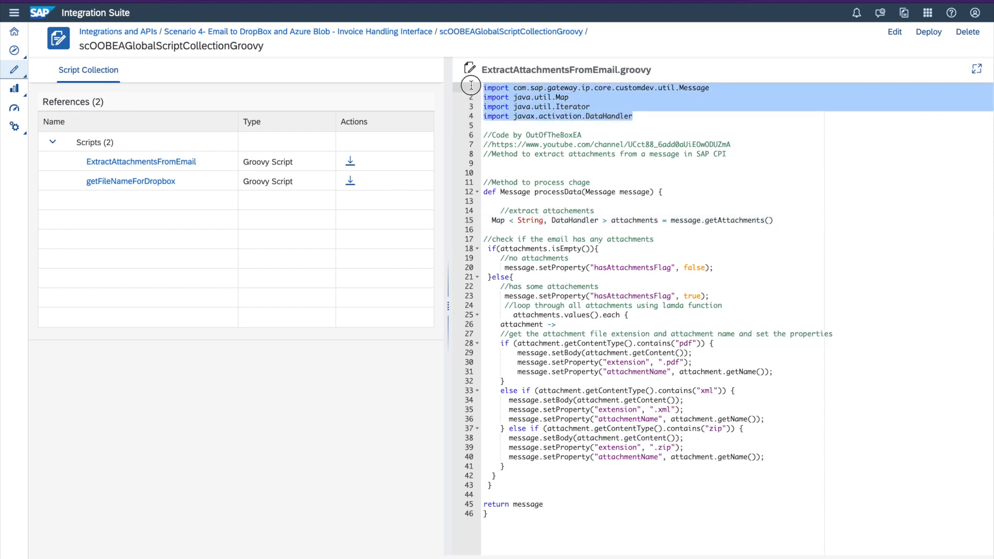
click(583, 104)
click(642, 116)
drag(642, 116, 492, 98)
click(583, 94)
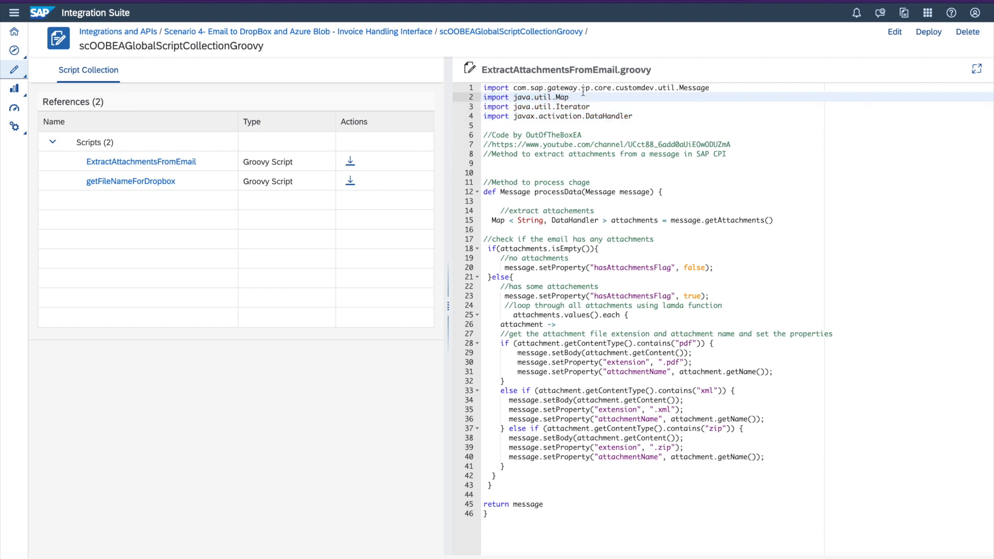
drag(640, 116, 462, 77)
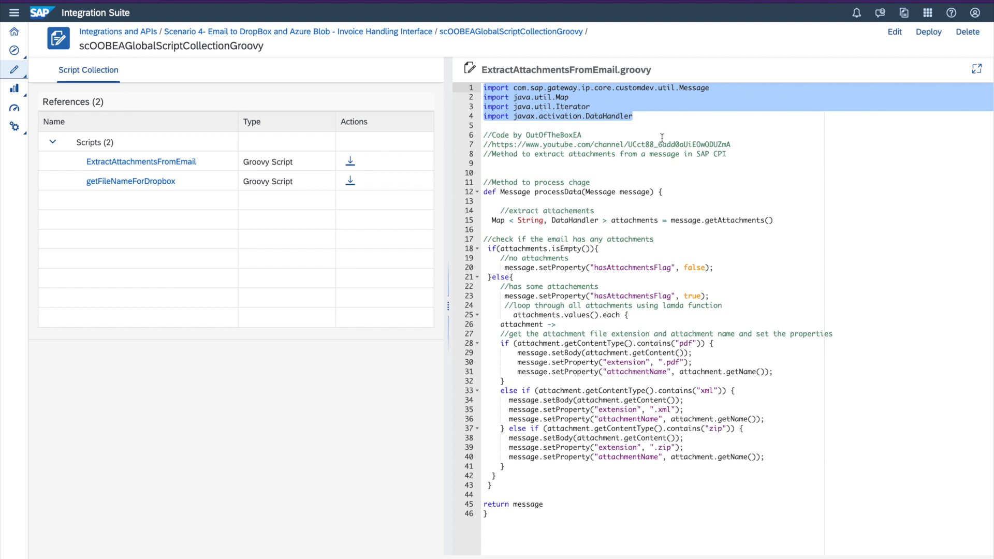
click(668, 162)
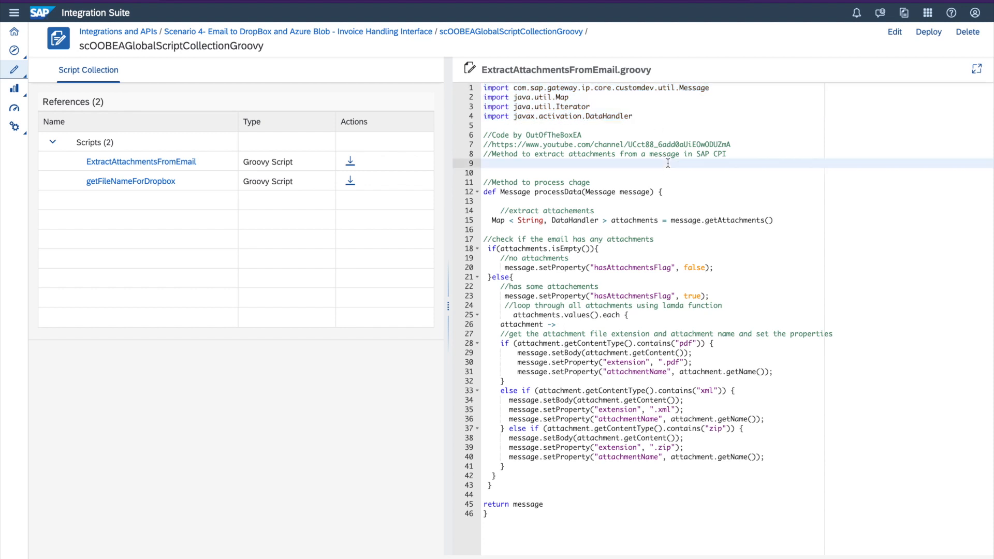
- Examine the processData method signature, including its Message return type and message parameter
double_click(550, 192)
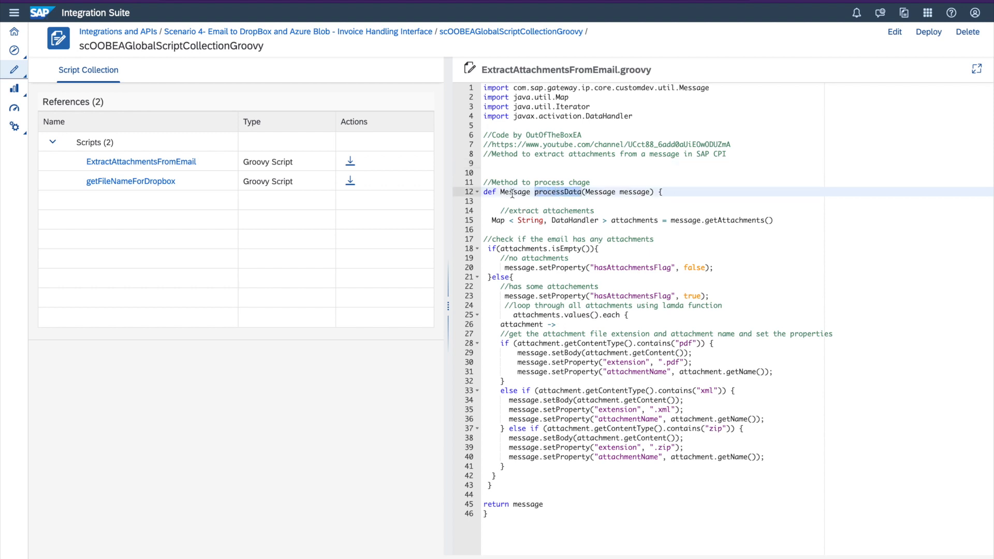
double_click(512, 193)
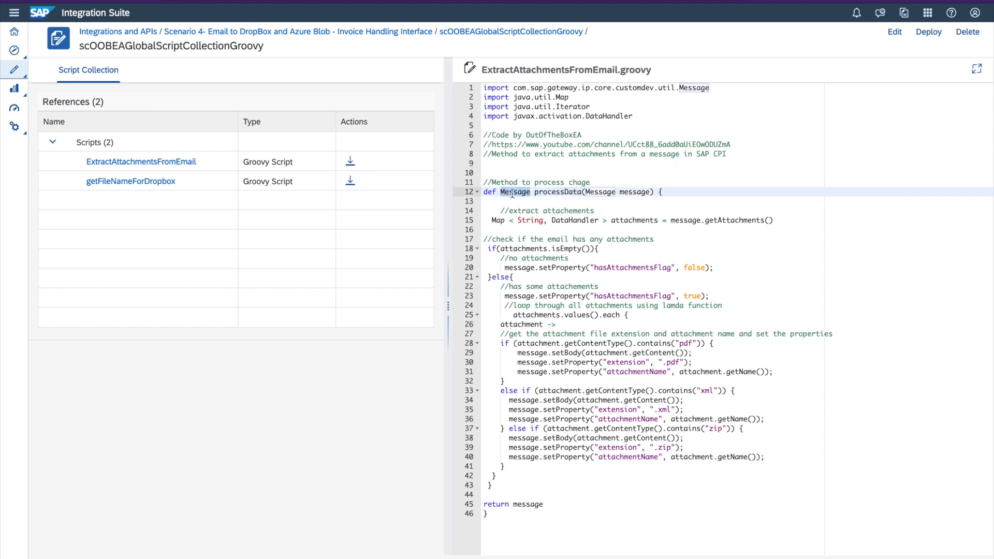
click(588, 198)
drag(586, 192, 647, 191)
click(640, 207)
double_click(608, 192)
double_click(525, 192)
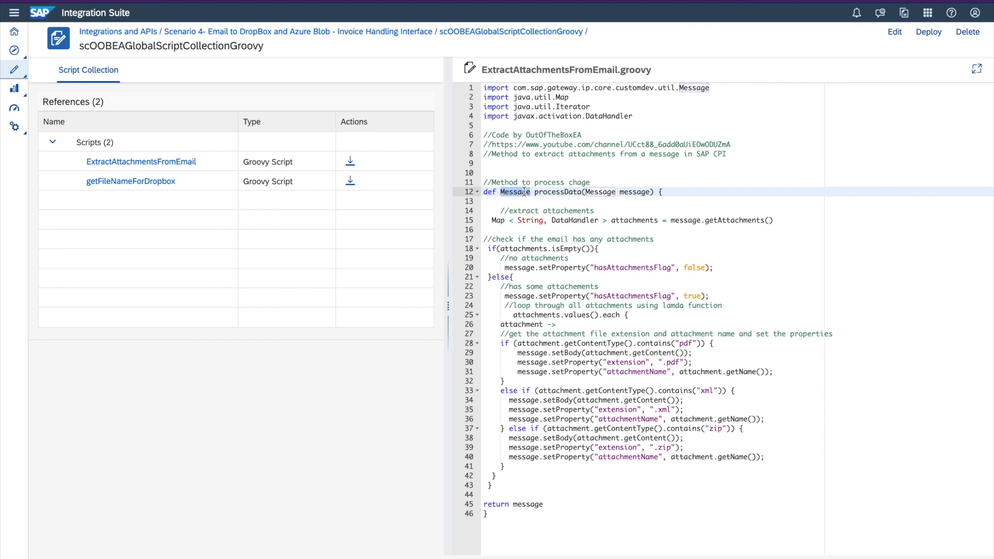
click(568, 220)
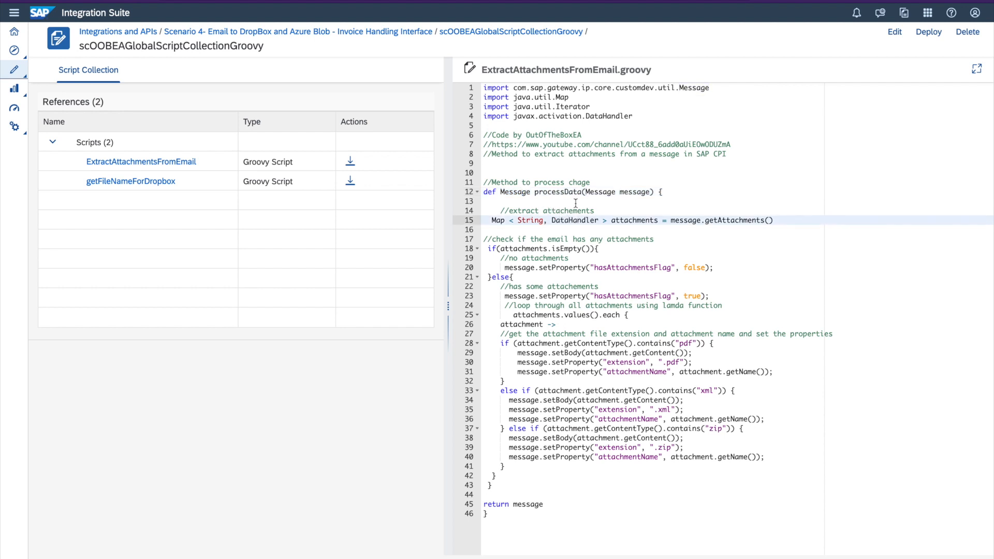
double_click(642, 192)
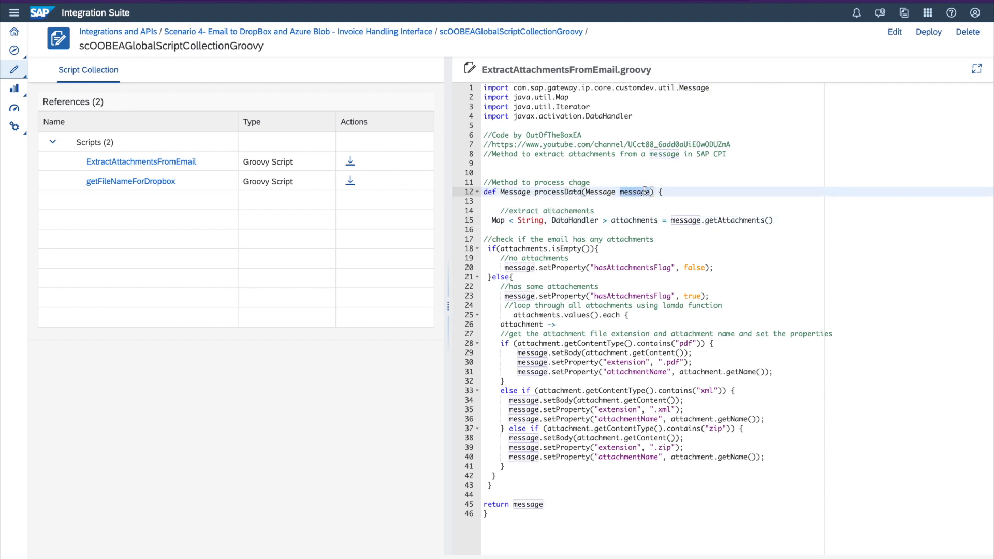
double_click(602, 192)
double_click(635, 192)
- Review the method body and the line assigning message.getAttachments() to the attachments map
drag(492, 210, 536, 492)
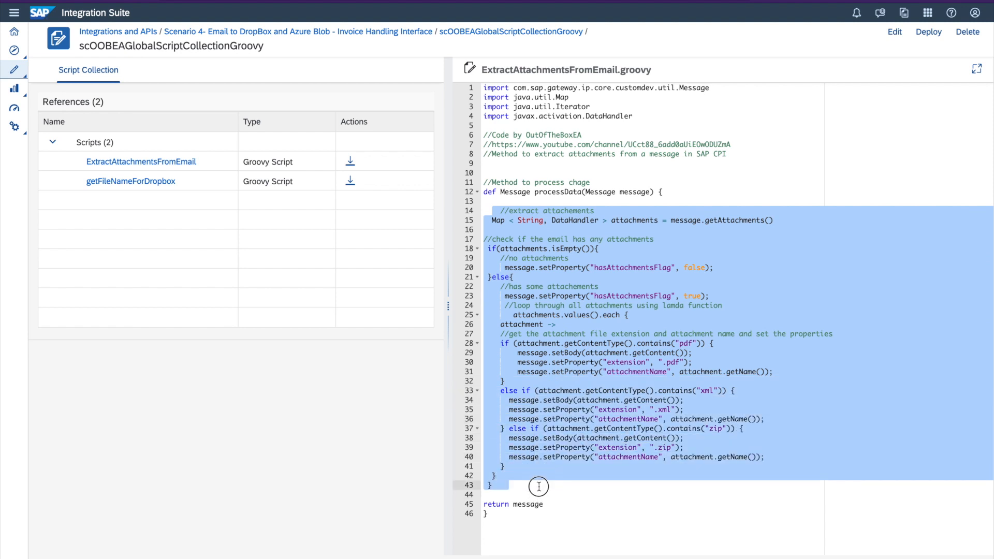
click(619, 302)
double_click(623, 221)
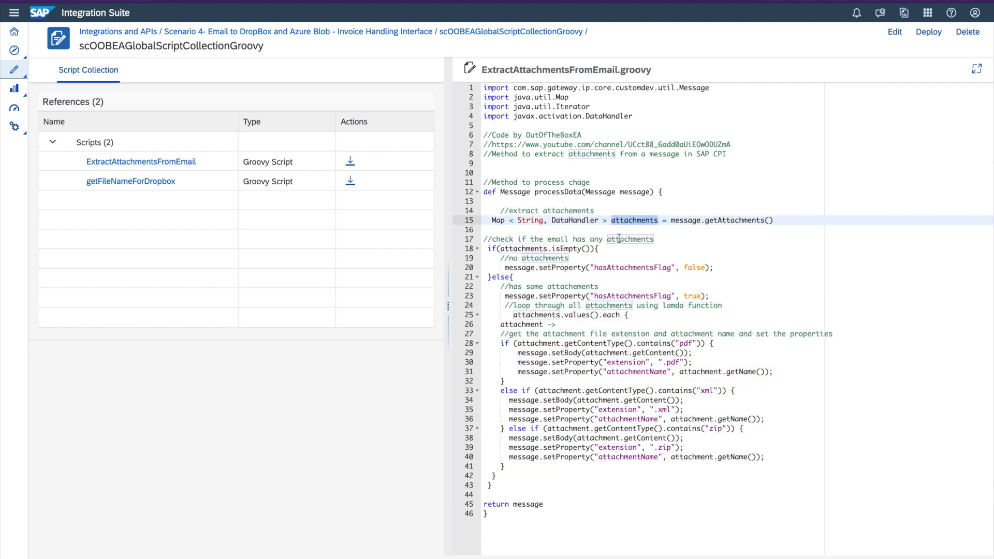
double_click(682, 221)
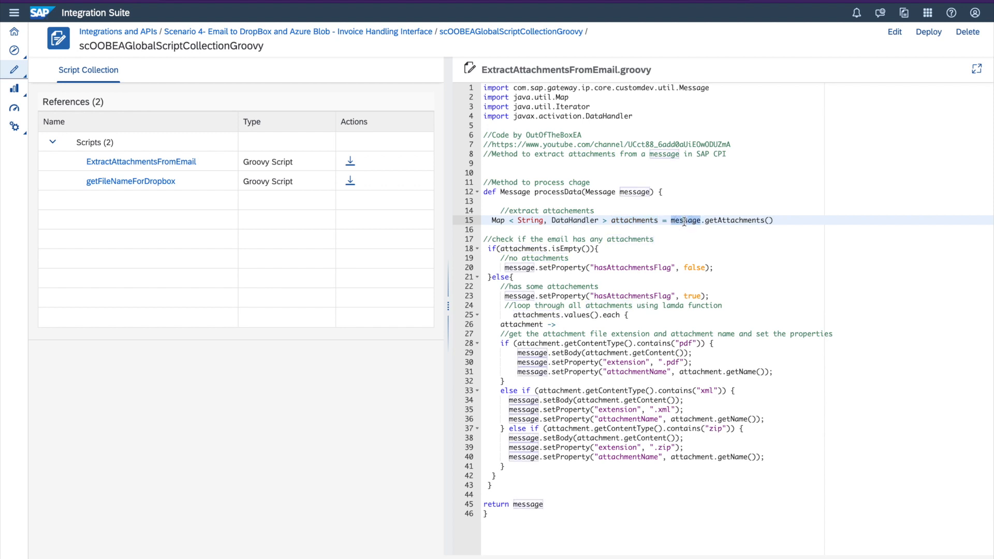
double_click(725, 220)
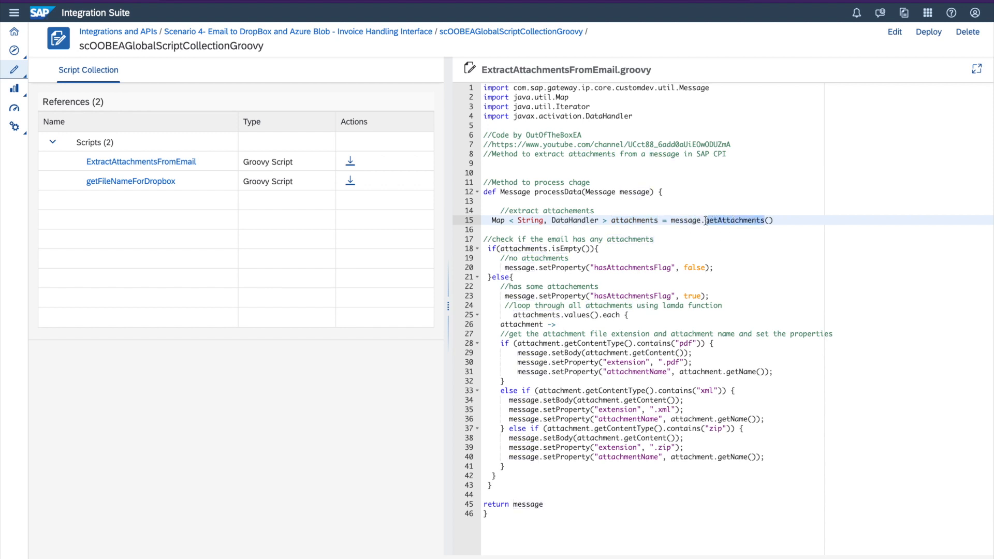
double_click(637, 220)
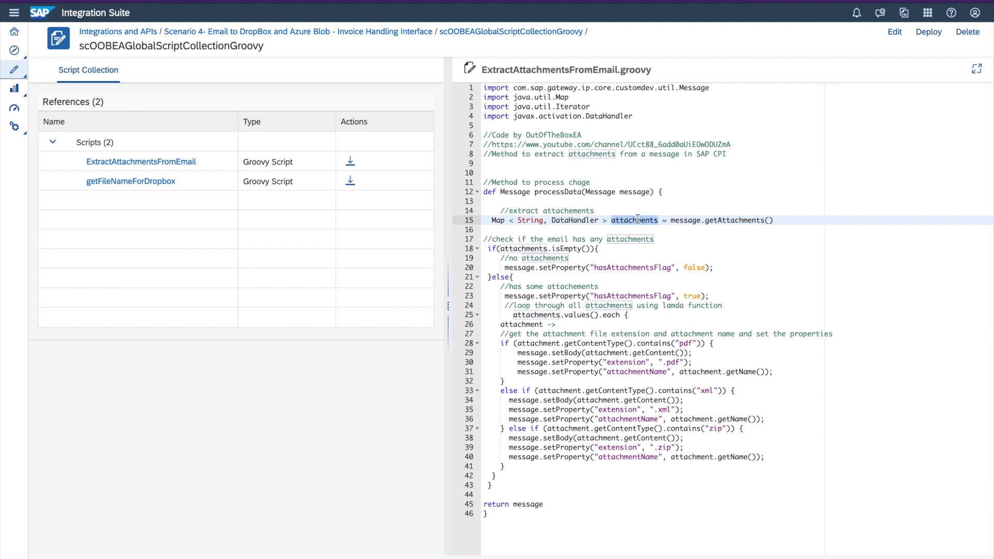
drag(495, 222, 553, 221)
click(536, 220)
drag(489, 222, 662, 221)
click(658, 259)
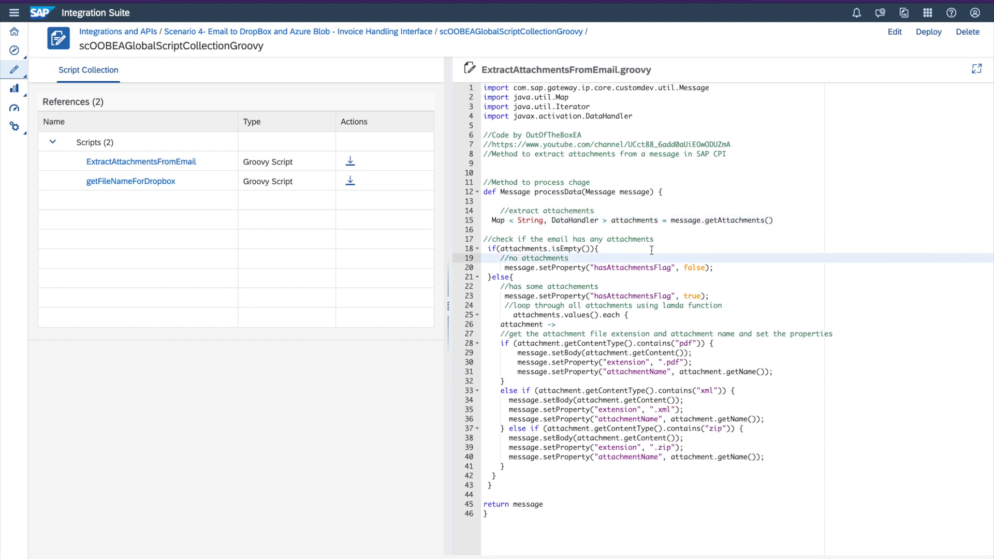
- Examine the attachments.isEmpty() check and how each branch sets the hasAttachmentsFlag property
double_click(624, 221)
double_click(566, 249)
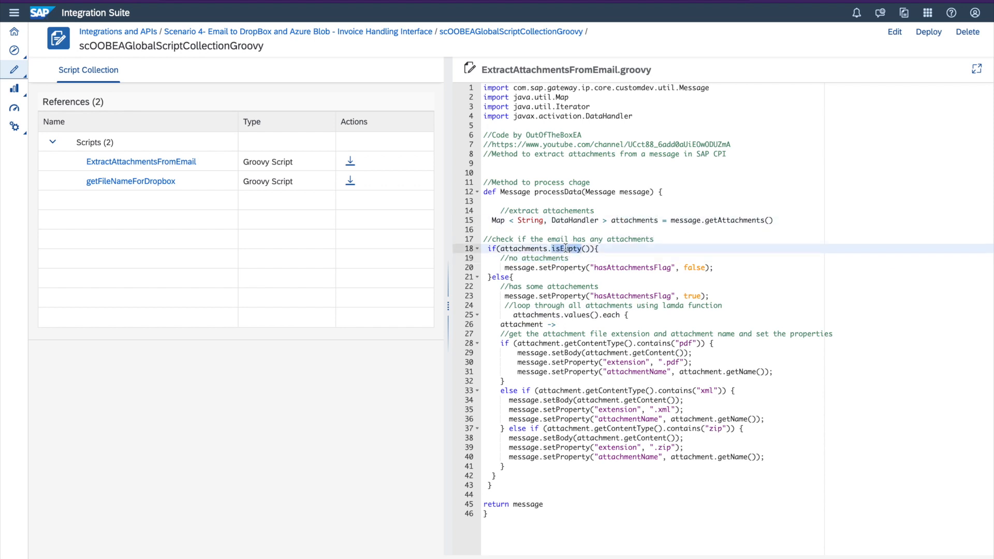
double_click(623, 222)
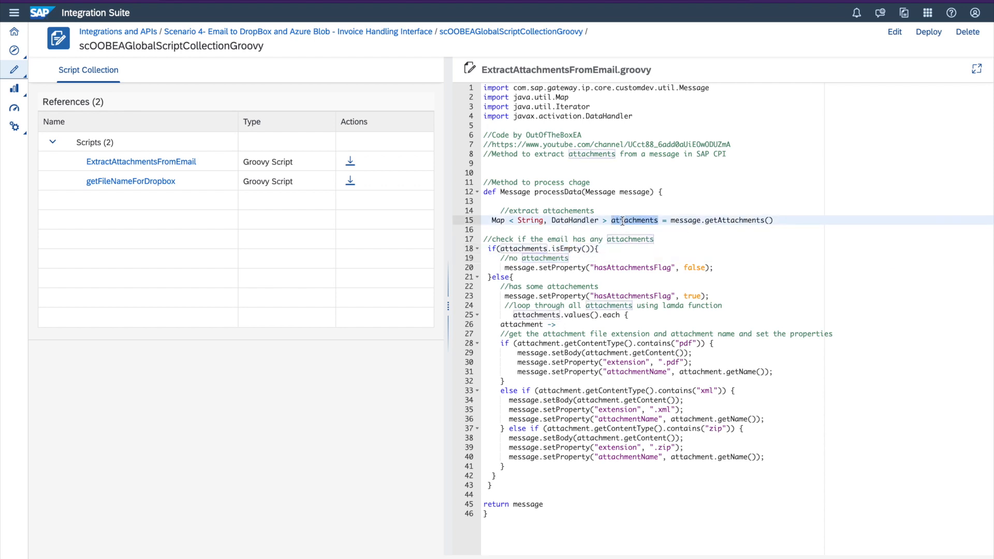
click(535, 265)
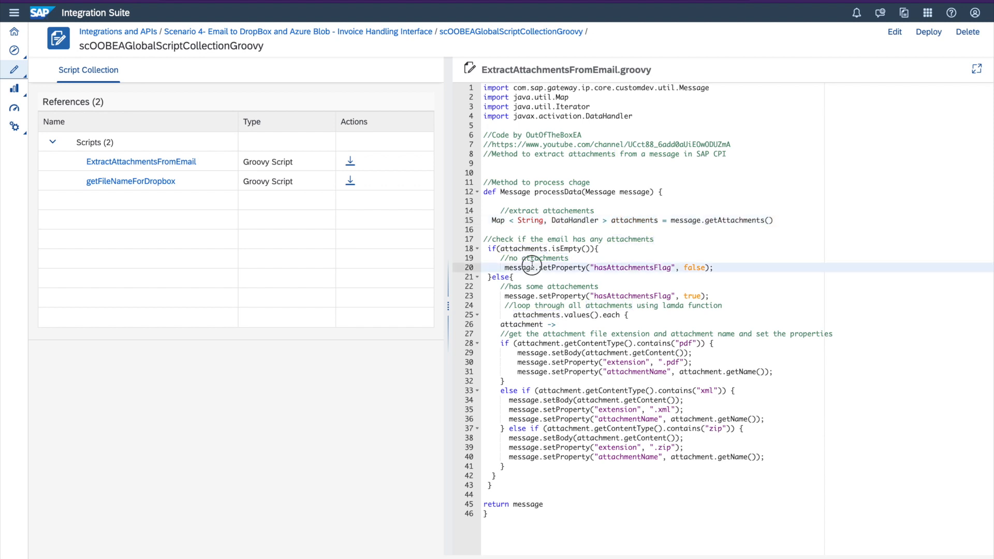
click(505, 268)
drag(505, 269, 715, 269)
click(637, 279)
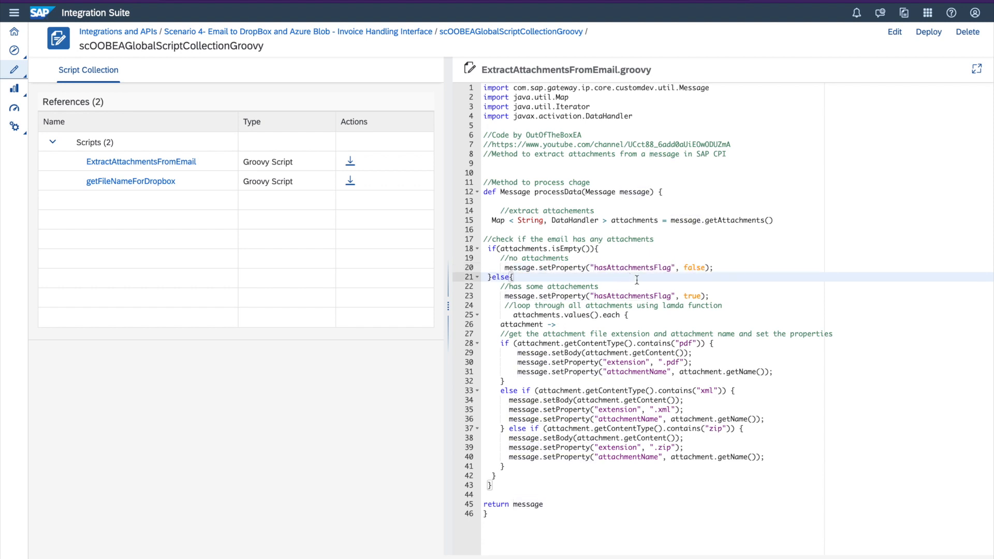
double_click(626, 267)
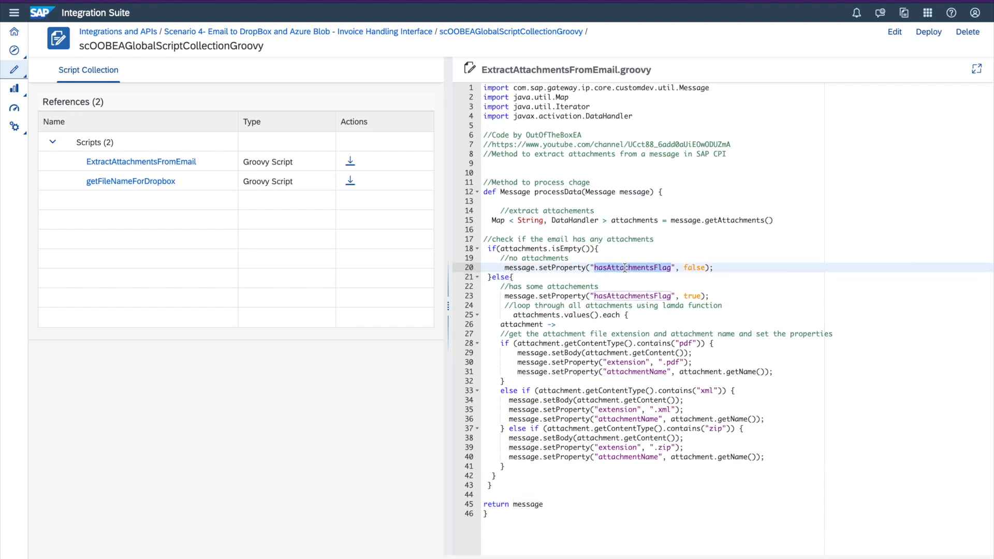
double_click(698, 267)
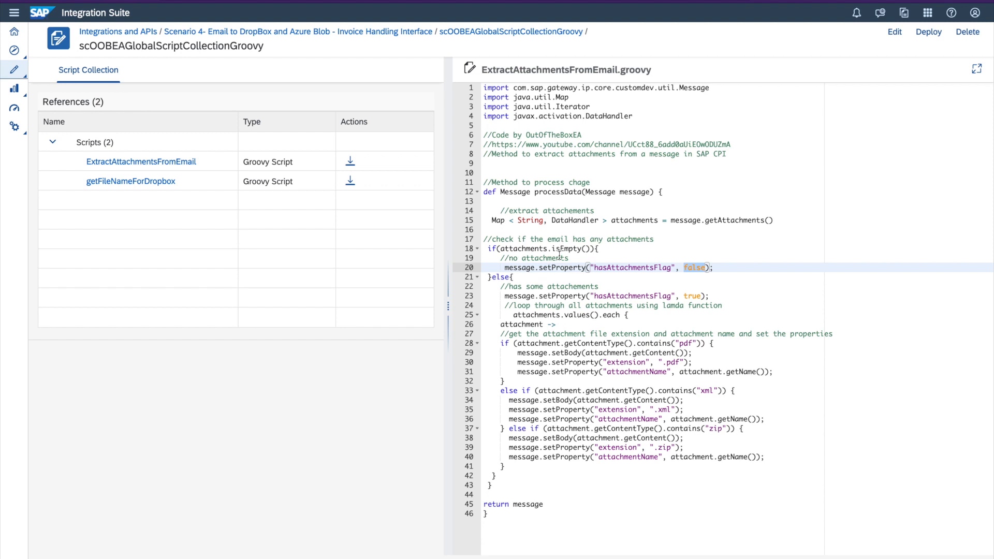
double_click(668, 296)
double_click(693, 296)
click(754, 297)
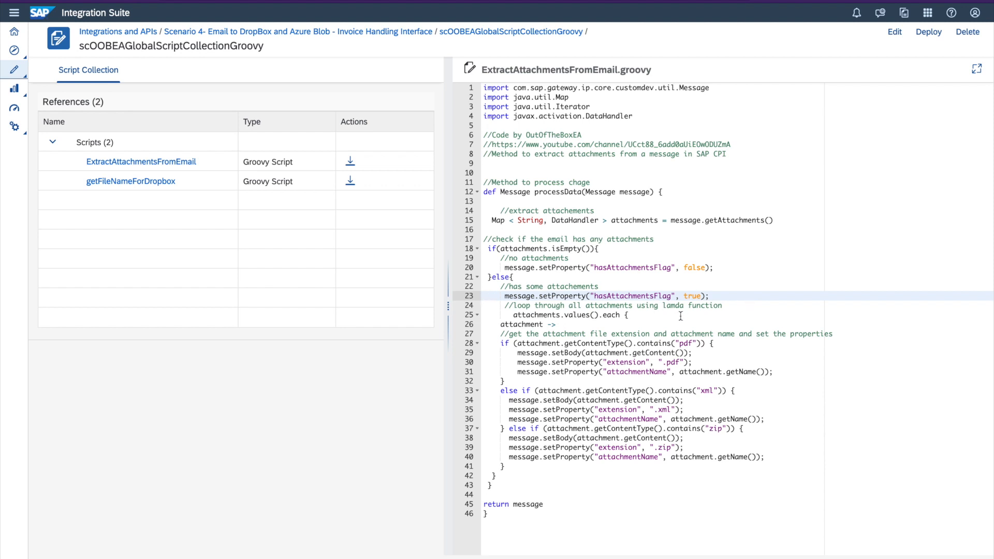
- Examine the attachments.values().each loop and the pdf, xml and zip condition blocks inside it
drag(512, 315, 587, 351)
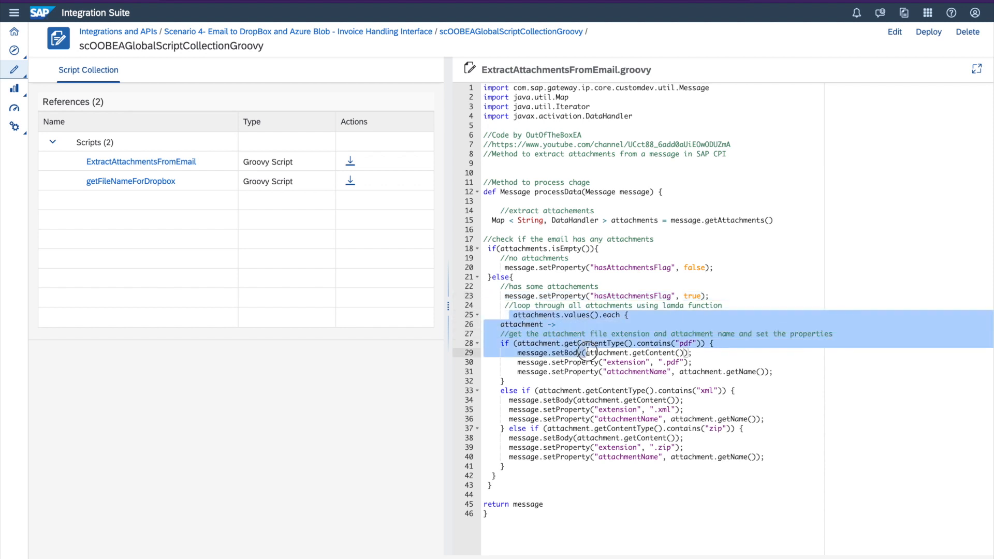
click(668, 390)
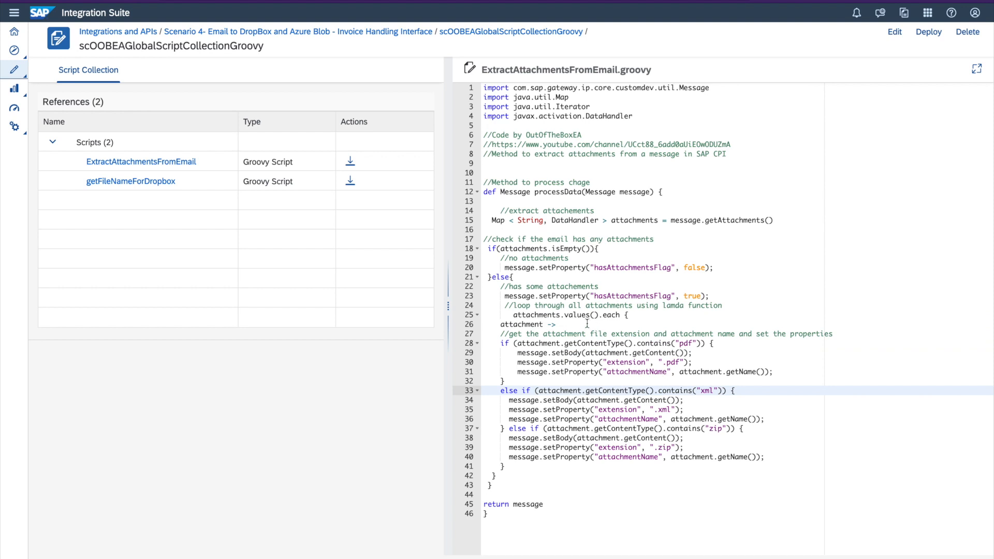
drag(513, 315, 634, 313)
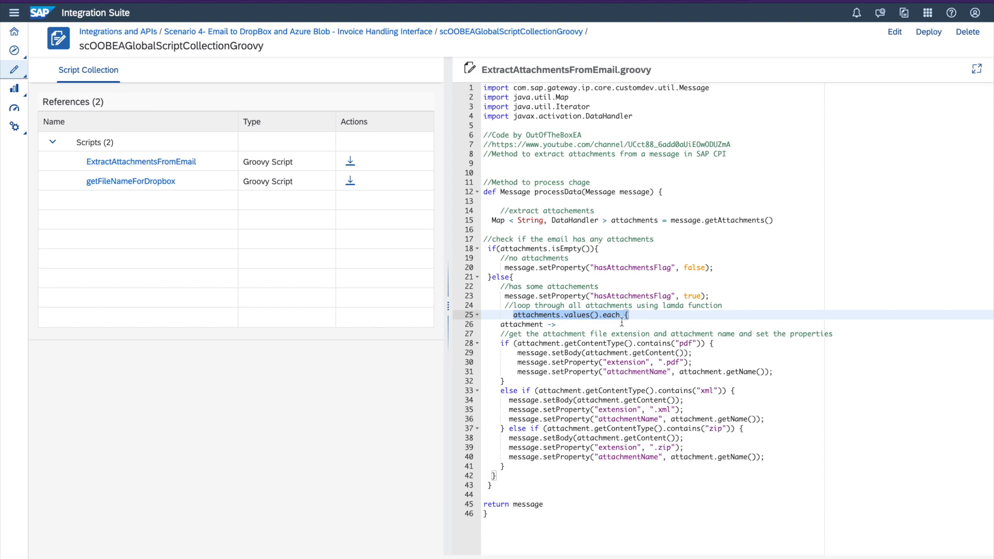
double_click(523, 324)
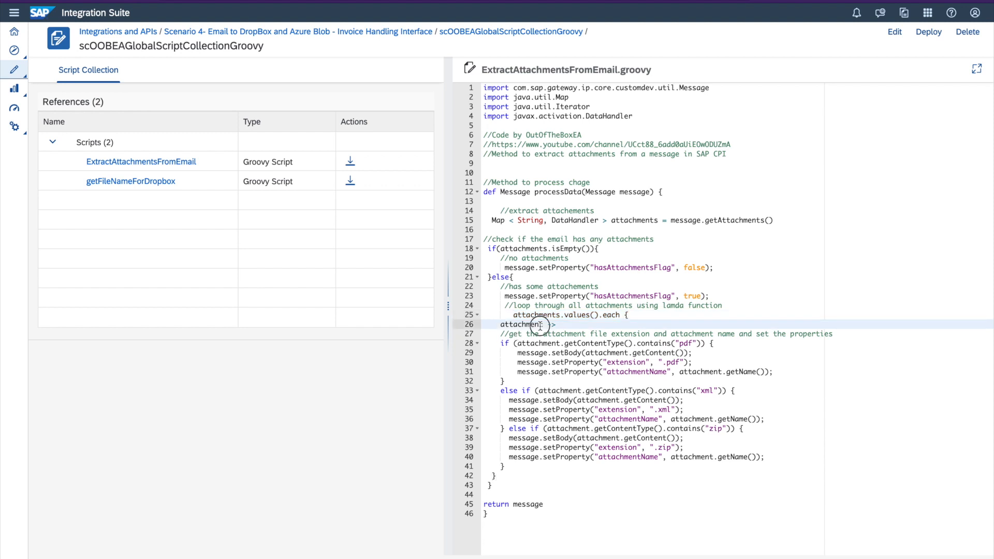
click(650, 315)
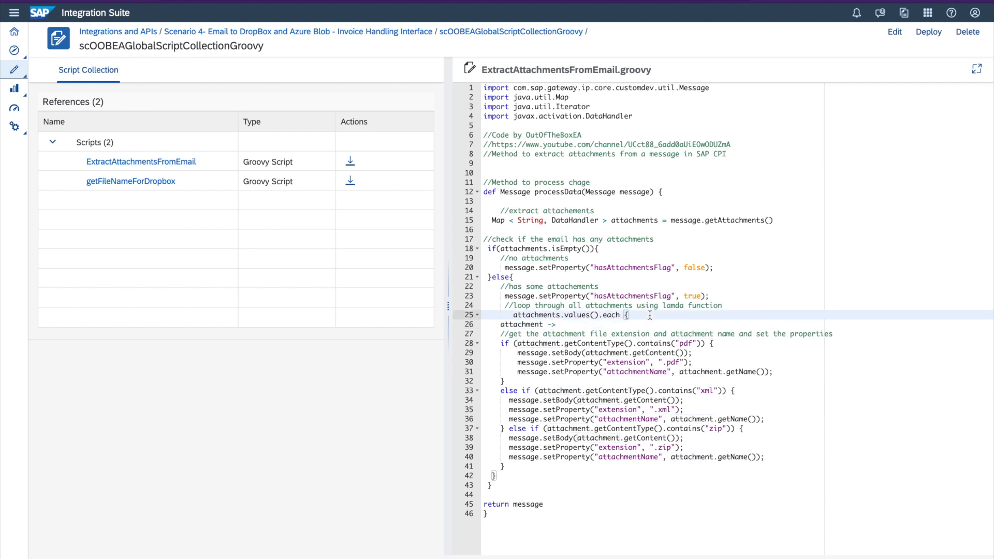
click(500, 326)
drag(498, 344, 517, 466)
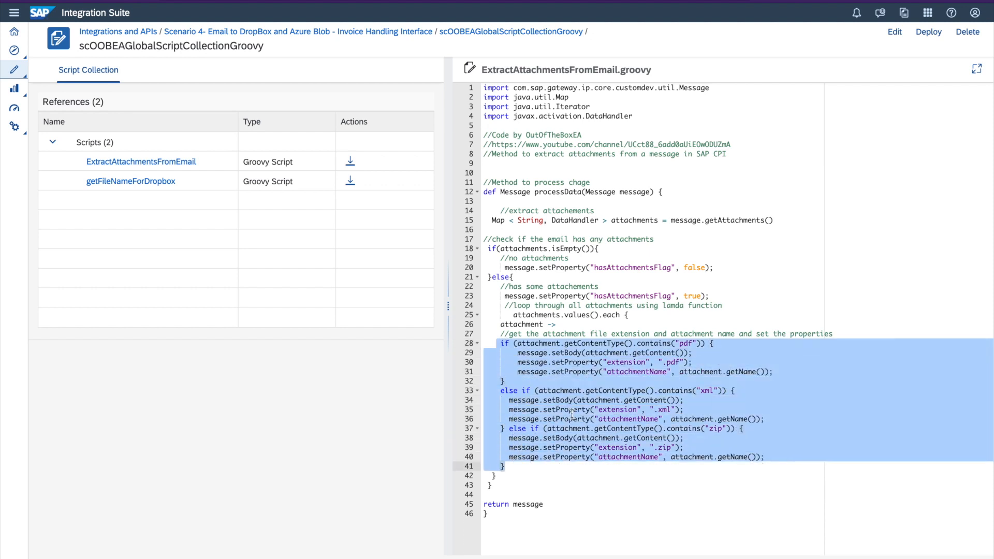
click(560, 389)
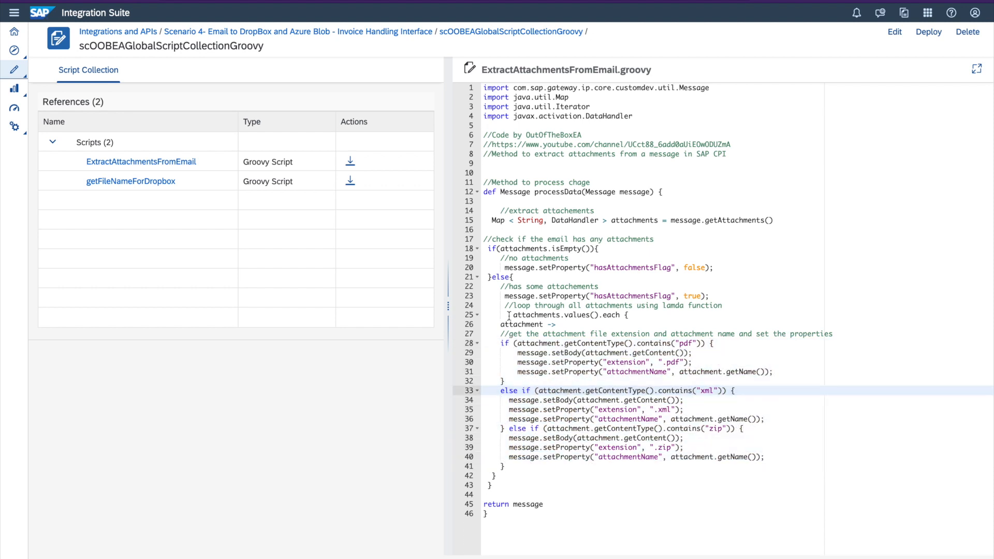
drag(510, 315, 629, 315)
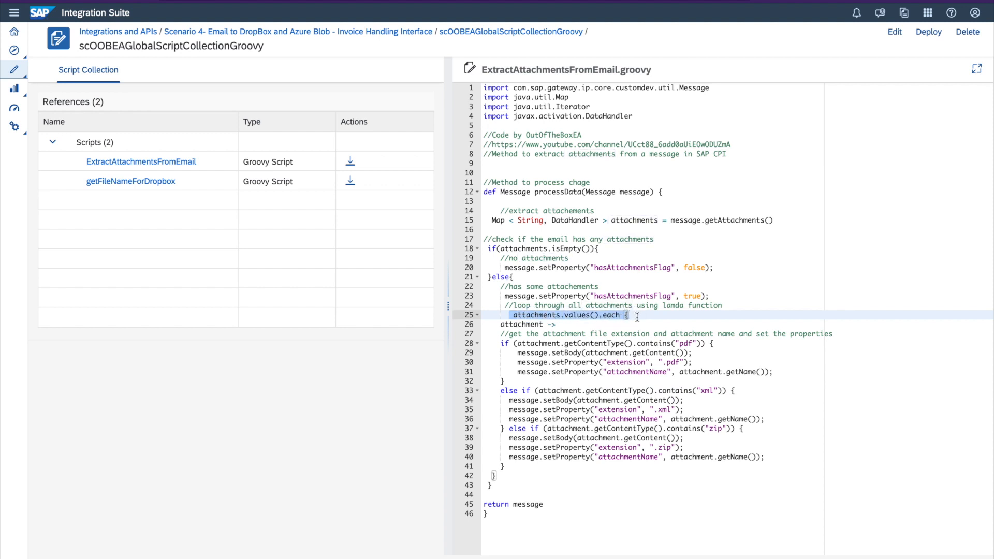
- Inspect the getContentType() condition that checks whether an attachment's type contains "pdf"
click(628, 343)
double_click(586, 344)
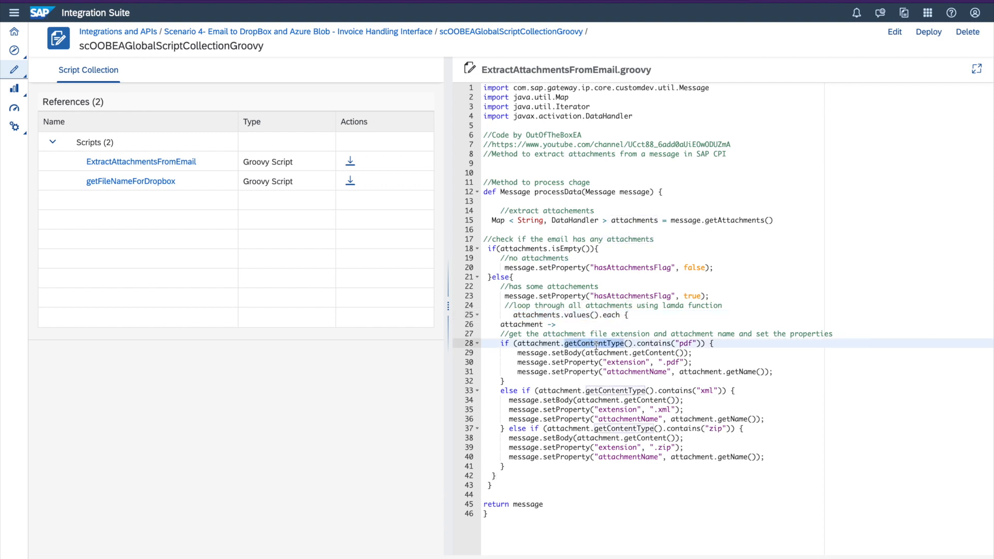
click(686, 343)
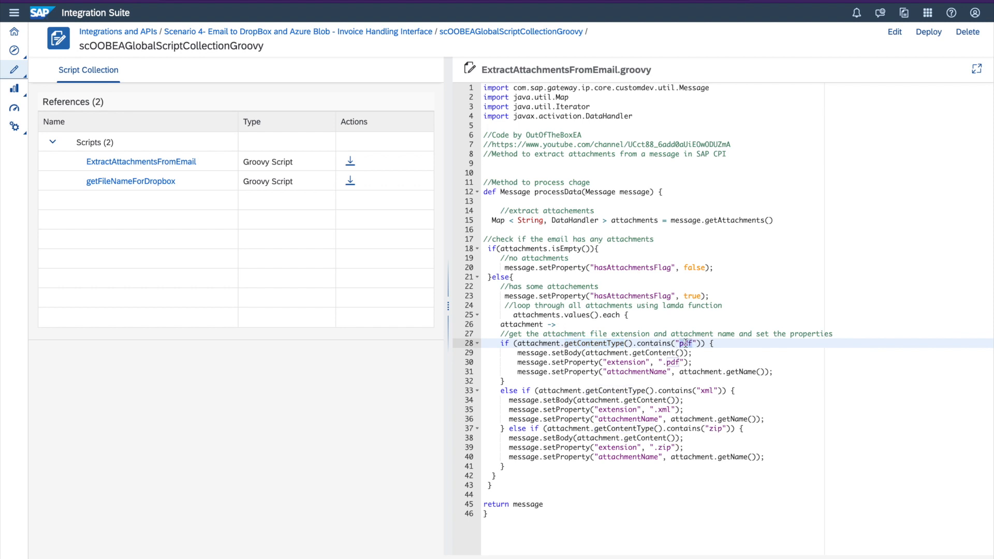
- Check the "xml" and "zip" content type conditions and the message.setBody(attachment.getContent()) call in the pdf branch
click(707, 391)
click(716, 429)
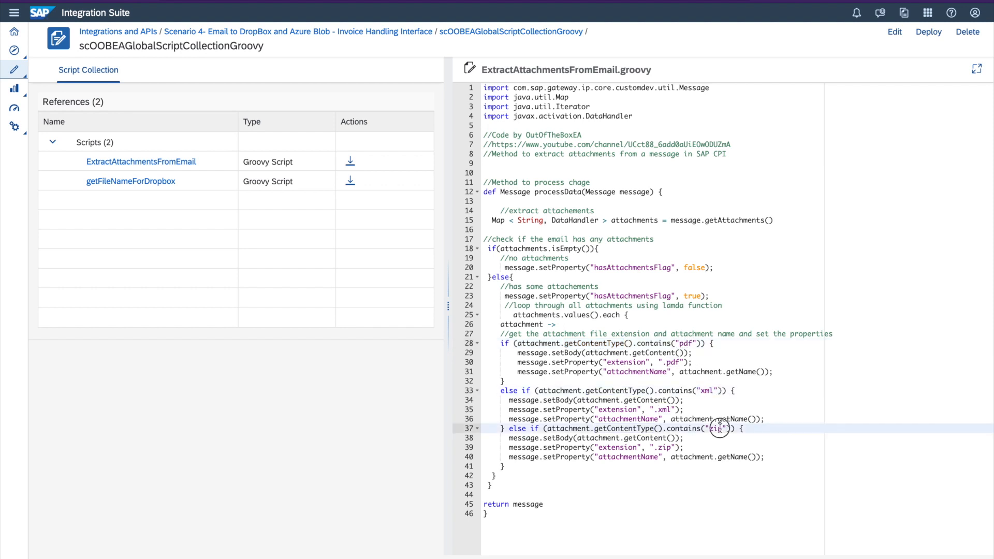
drag(518, 353, 772, 371)
click(525, 354)
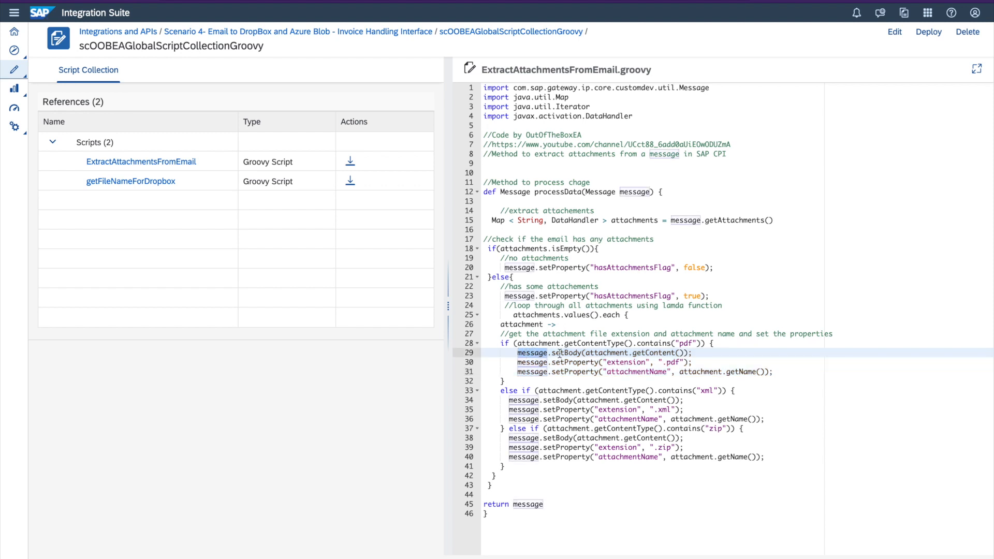
click(571, 354)
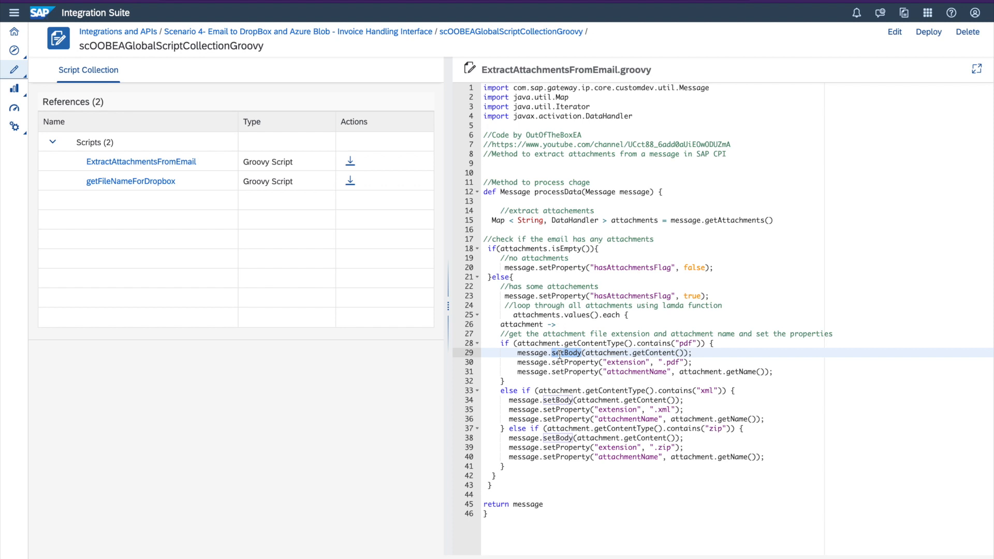
- Examine how the pdf branch sets the extension property to ".pdf" and the attachmentName property from attachment.getName()
double_click(567, 362)
double_click(615, 363)
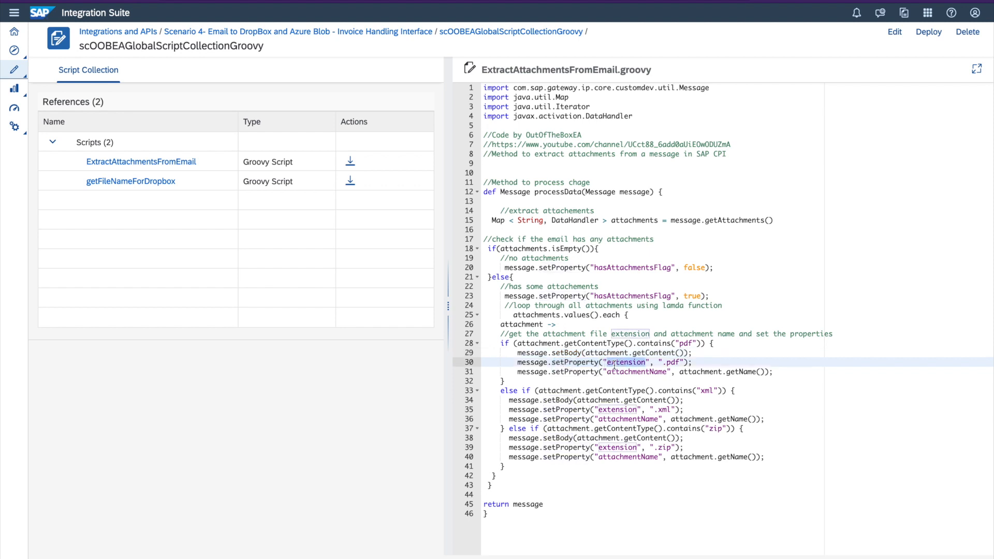
double_click(673, 363)
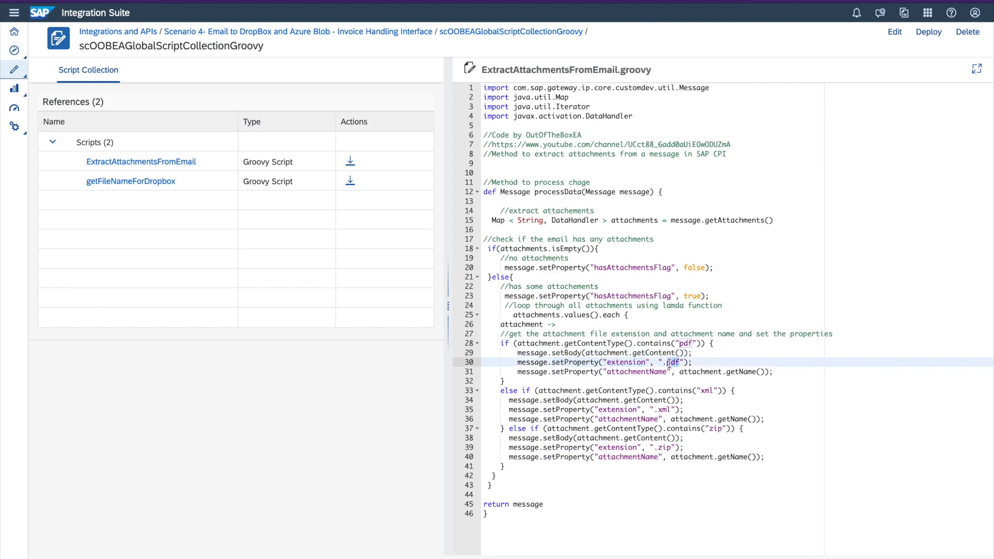
double_click(572, 372)
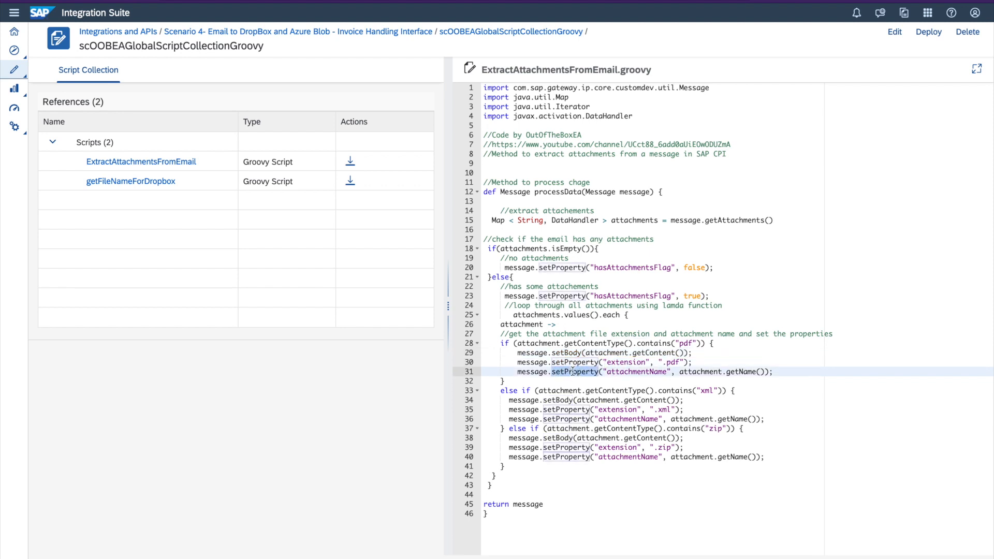
double_click(630, 373)
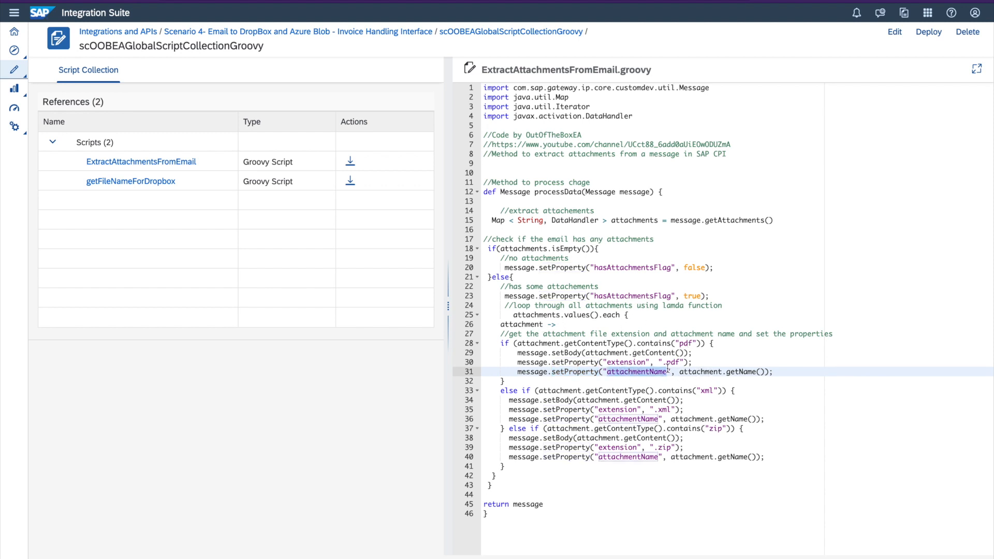
drag(680, 372, 763, 372)
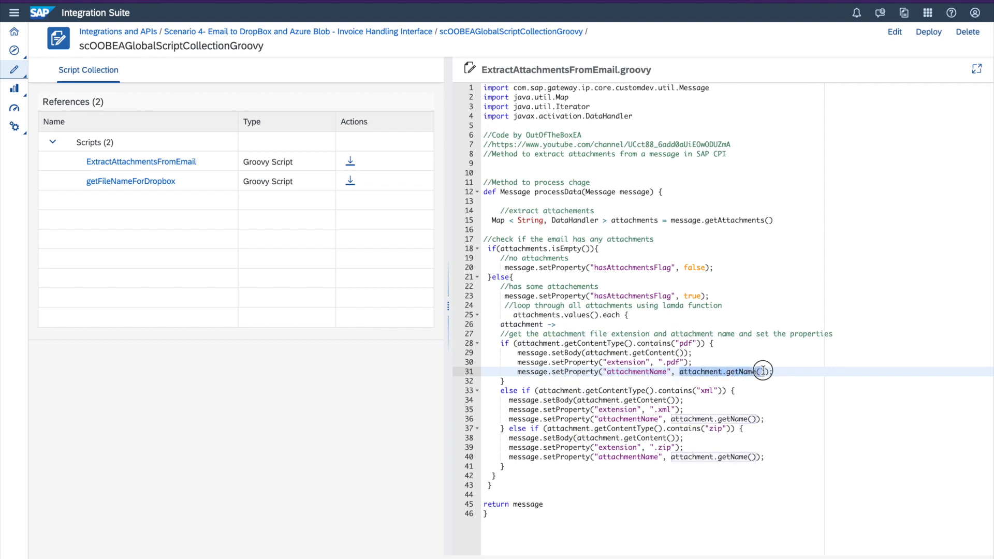
click(633, 370)
double_click(633, 370)
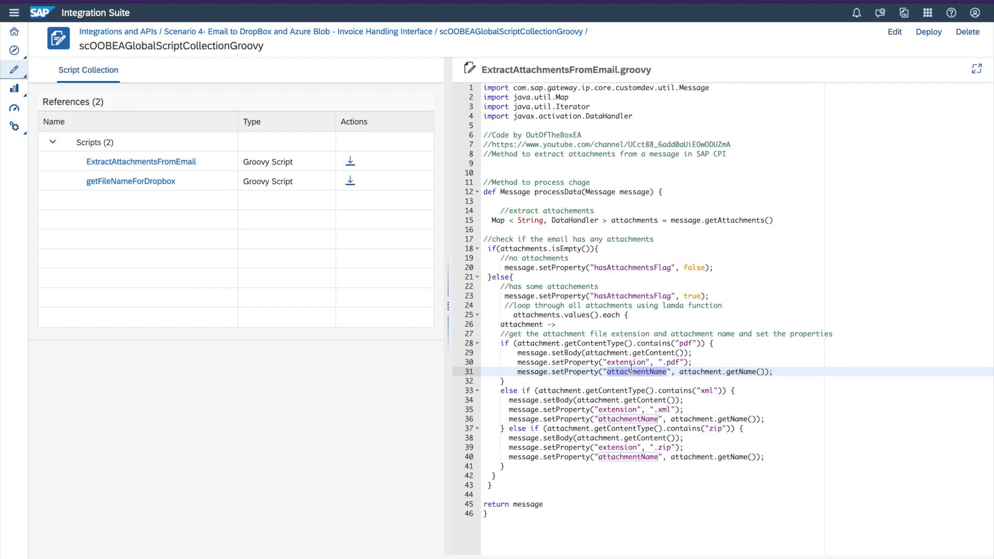
- Compare the pdf branch's three message assignments with the matching "xml" and "zip" branches
drag(499, 343, 514, 379)
double_click(707, 390)
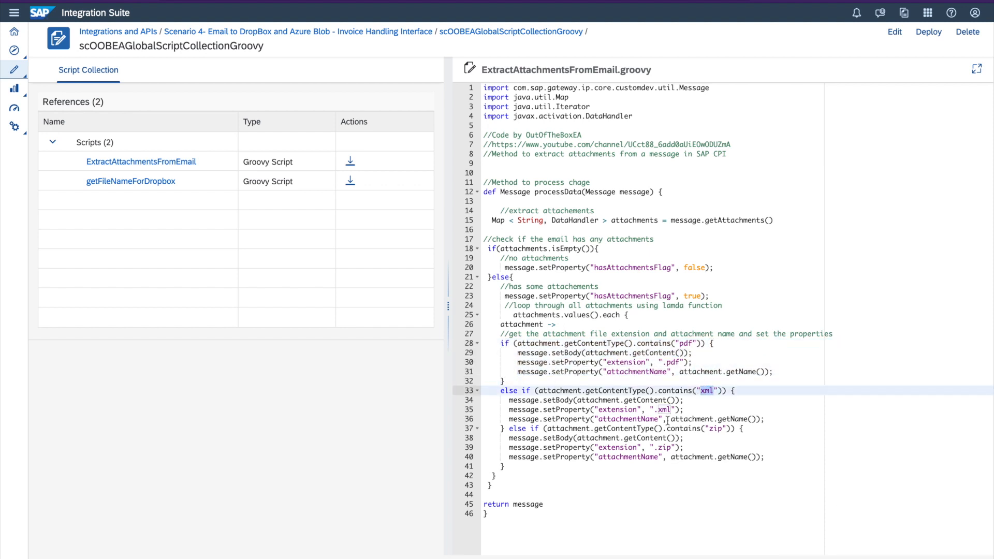
double_click(715, 428)
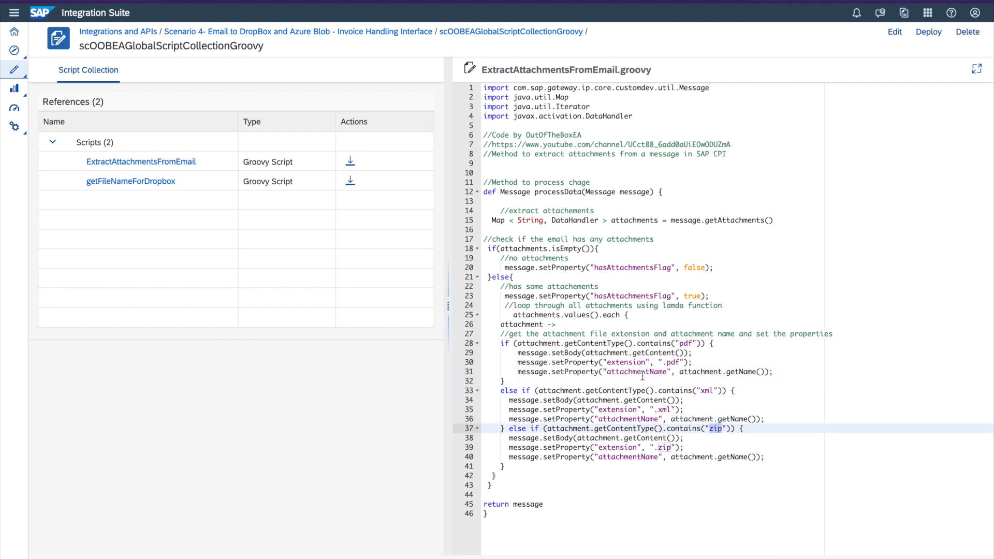
drag(516, 354, 773, 373)
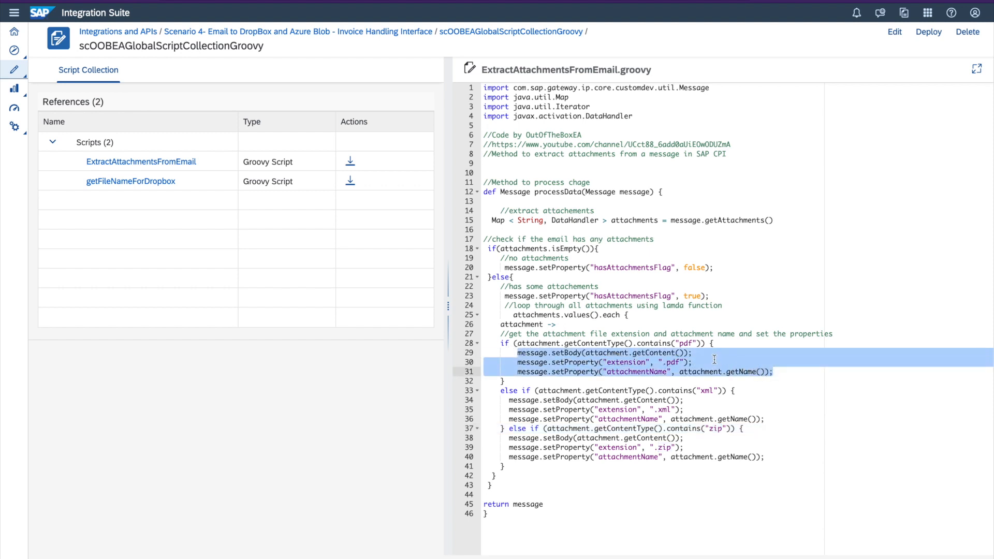
click(564, 333)
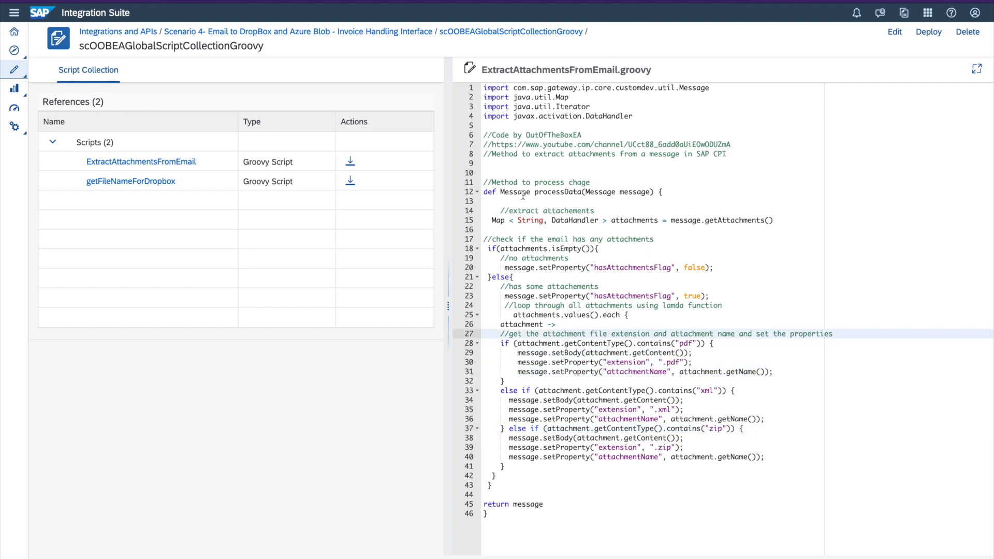
- Recap the script from the getAttachments() line through the hasAttachmentsFlag settings and file type branches to the returned message
drag(491, 221, 772, 221)
drag(487, 249, 599, 258)
drag(498, 267, 730, 269)
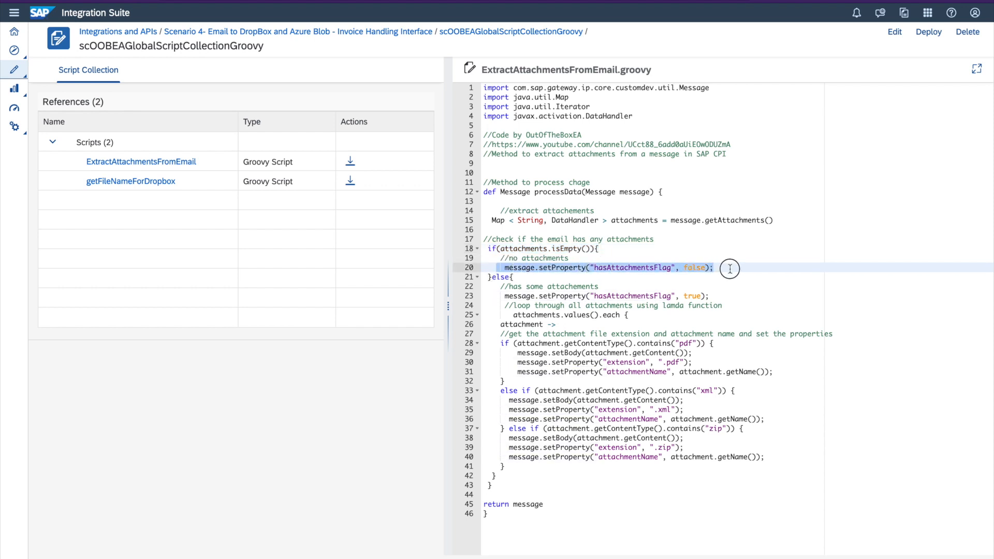
click(497, 296)
drag(497, 295, 705, 296)
drag(495, 342, 540, 477)
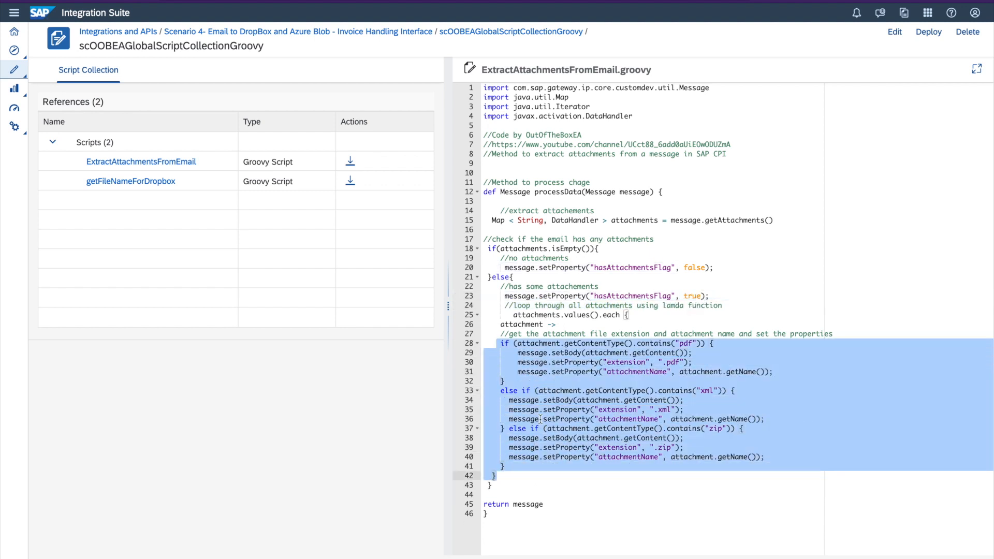
click(506, 481)
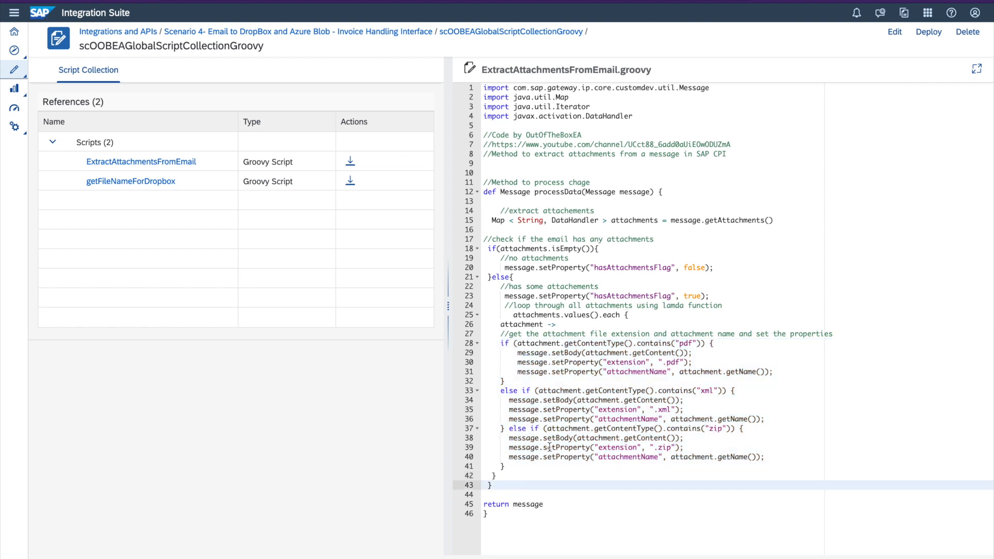
double_click(523, 505)
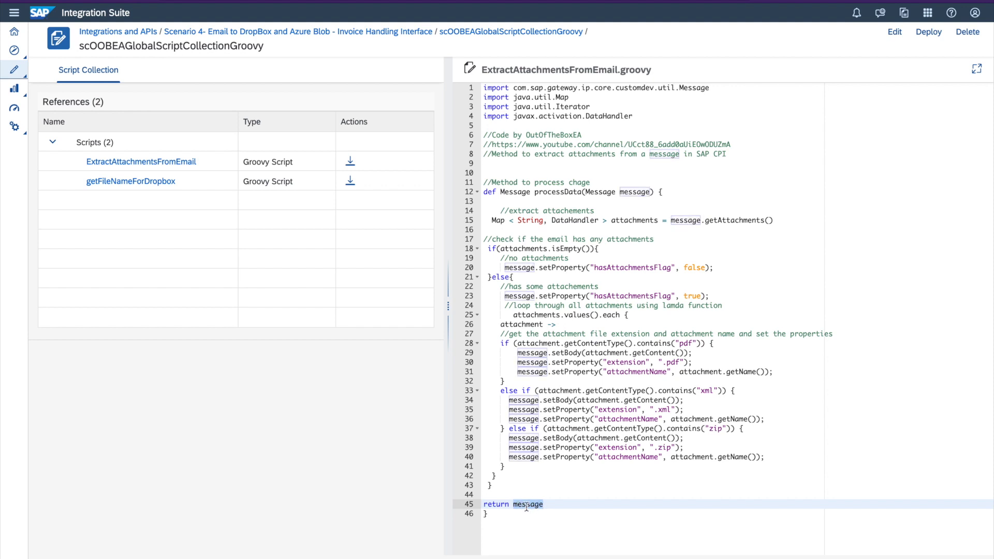
- Open the getFileNameForDropbox script and review its import line and the processData method signature
click(145, 182)
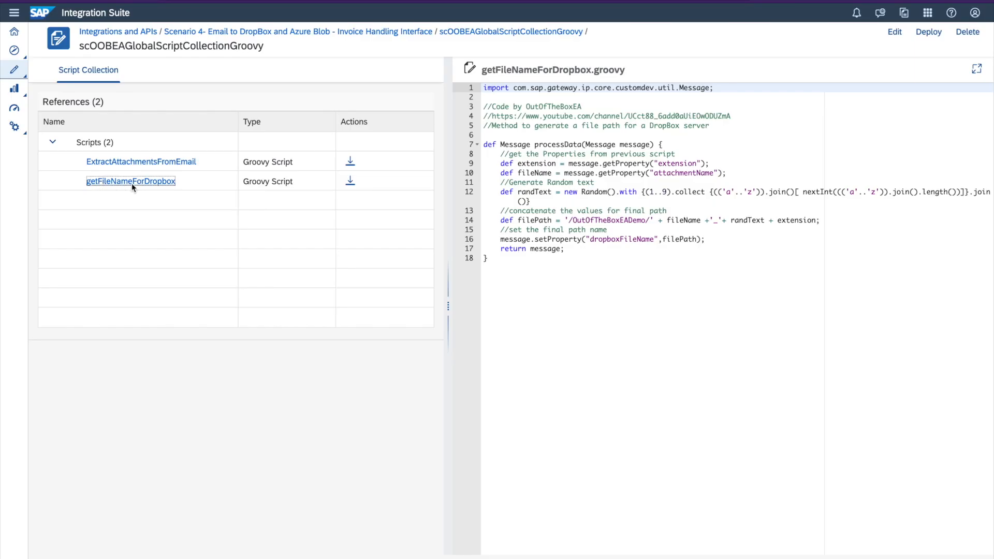
click(638, 270)
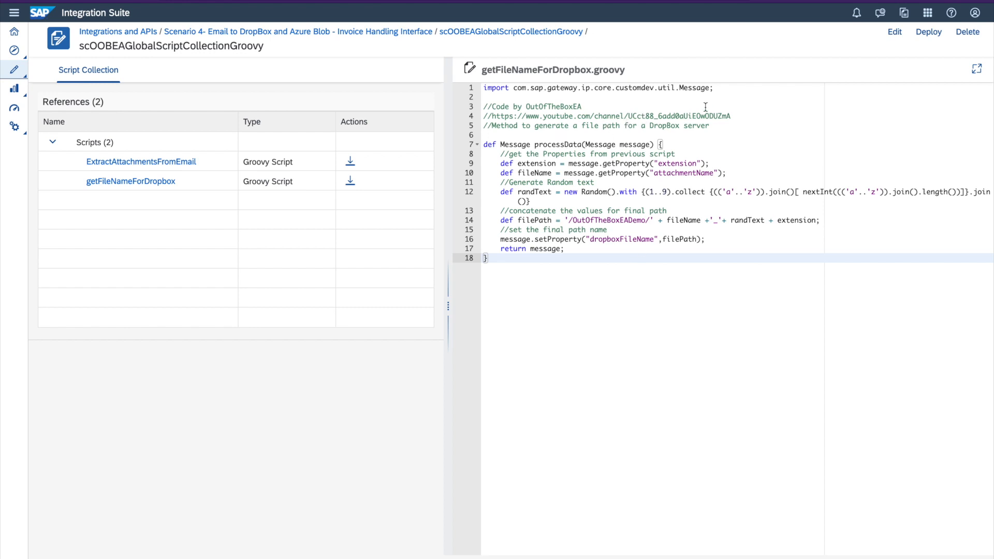
drag(722, 89, 483, 84)
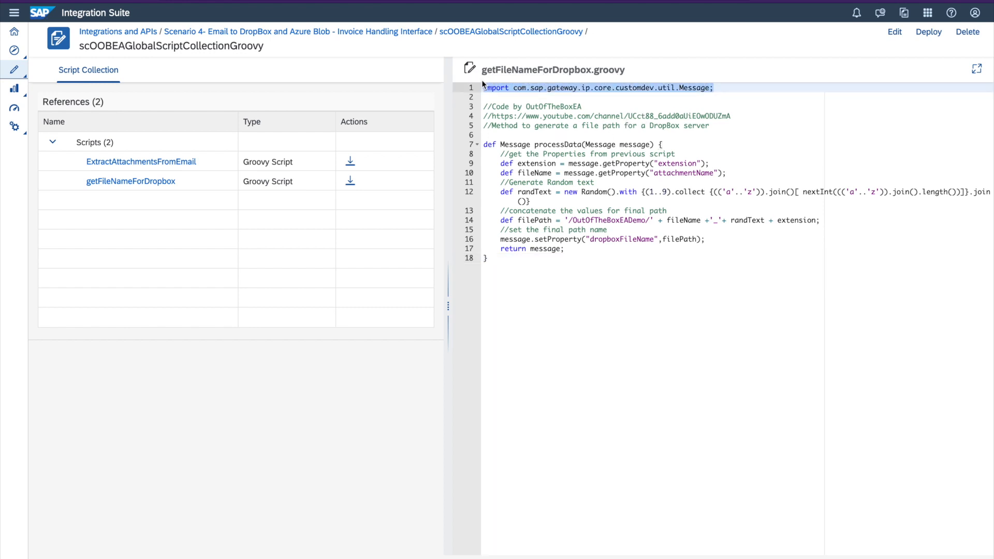
drag(485, 145, 664, 145)
click(567, 145)
click(515, 144)
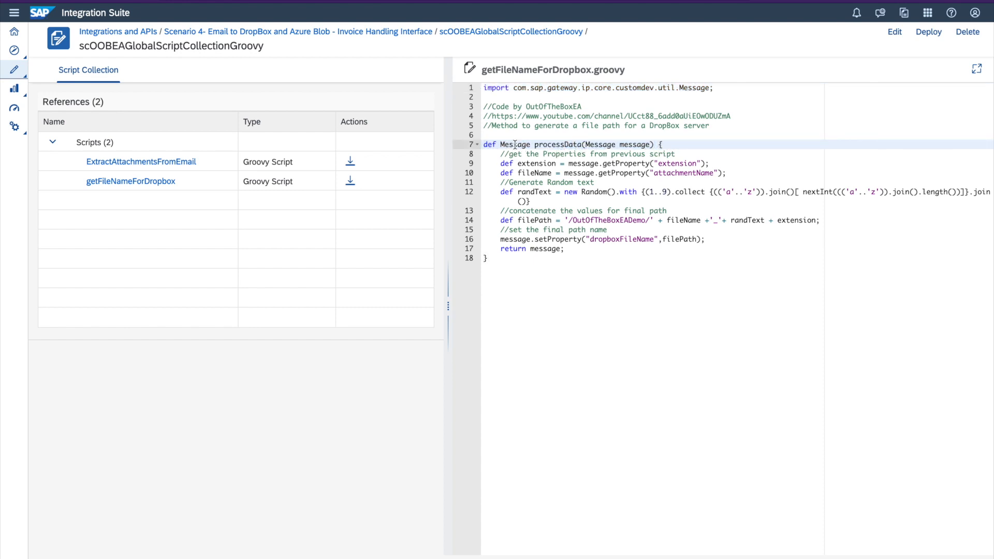
click(626, 144)
double_click(626, 144)
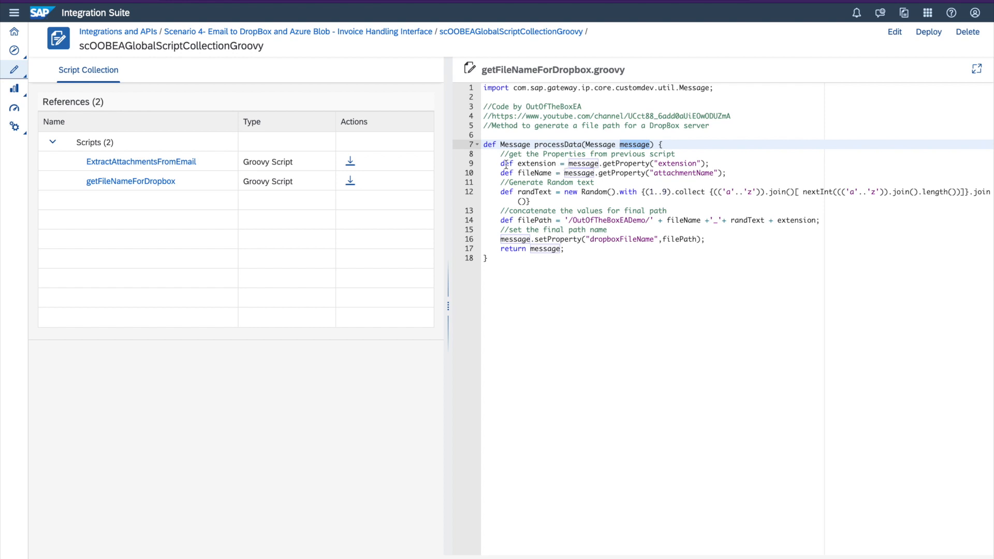
- Examine the getProperty calls that read "extension" and "attachmentName" into the extension and fileName variables
double_click(584, 166)
double_click(613, 166)
double_click(679, 164)
double_click(683, 173)
click(624, 166)
double_click(624, 164)
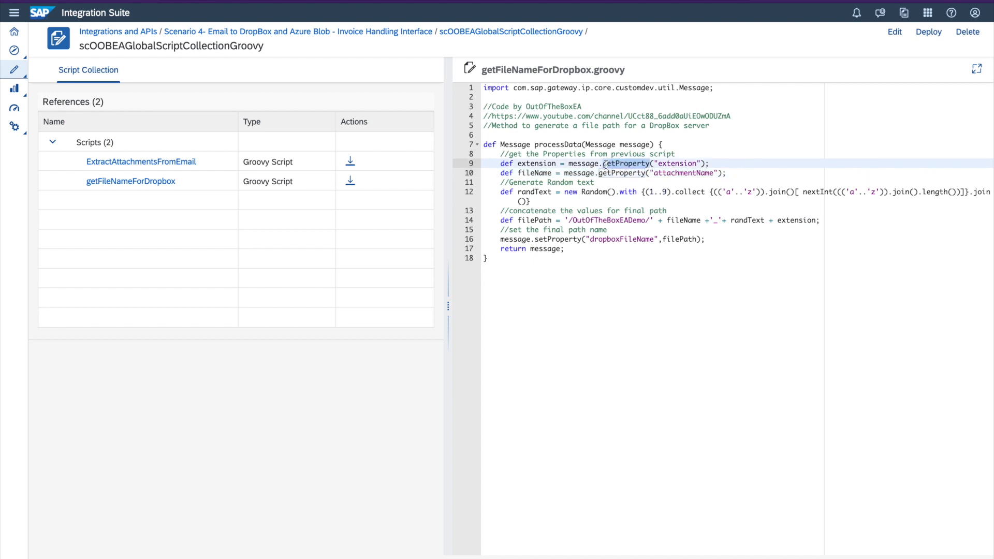
double_click(609, 173)
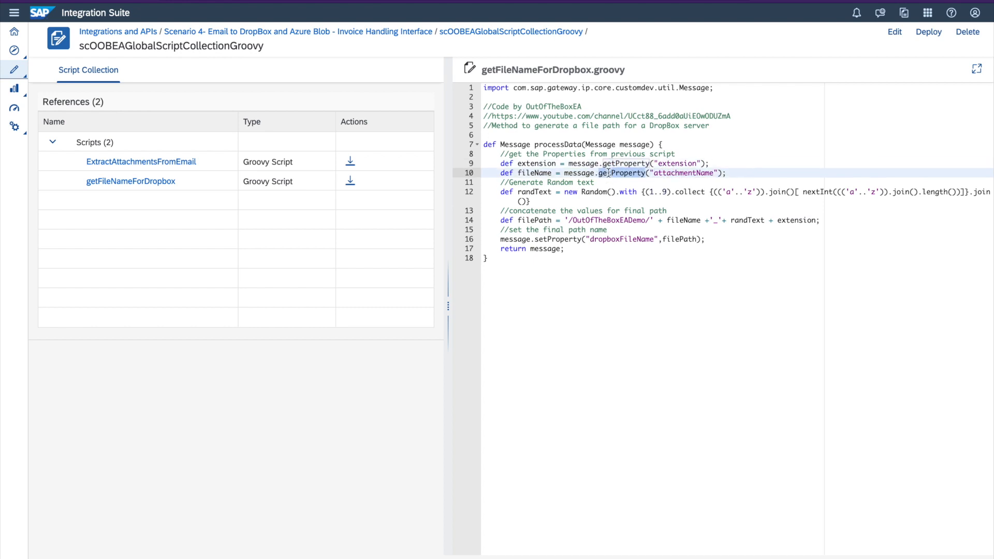
double_click(534, 163)
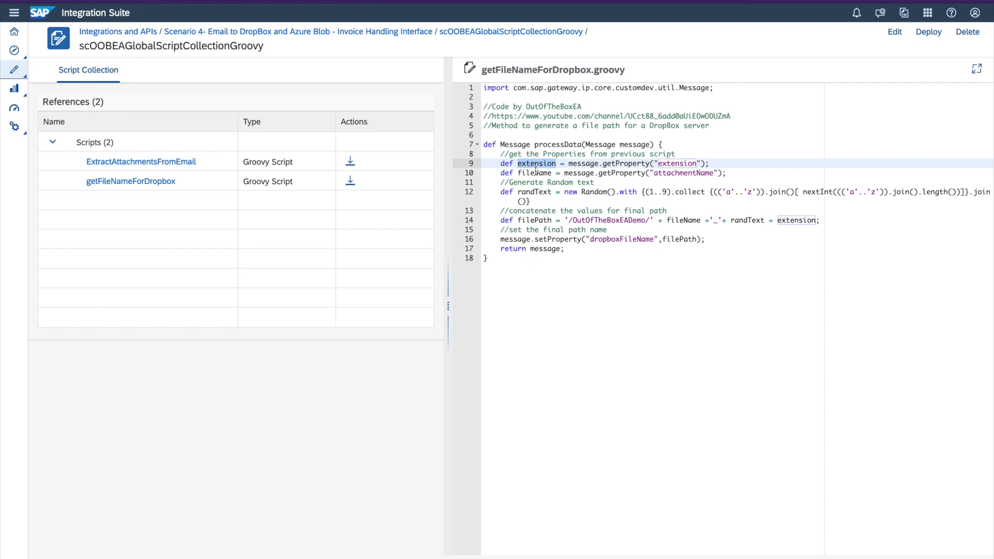
click(536, 171)
double_click(535, 163)
click(536, 173)
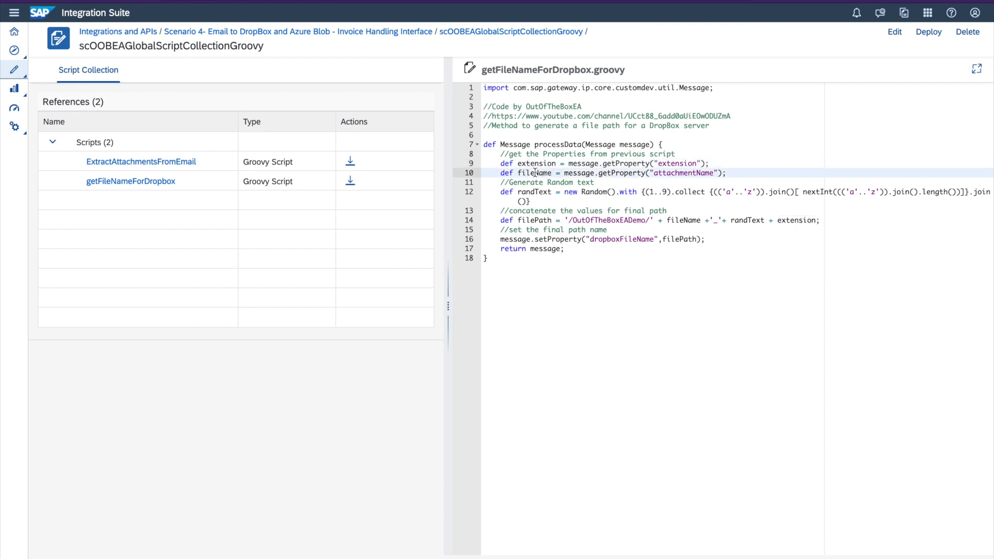
- Inspect the line that generates random text with new Random() and stores it in randText
drag(502, 193, 519, 198)
click(549, 202)
double_click(588, 193)
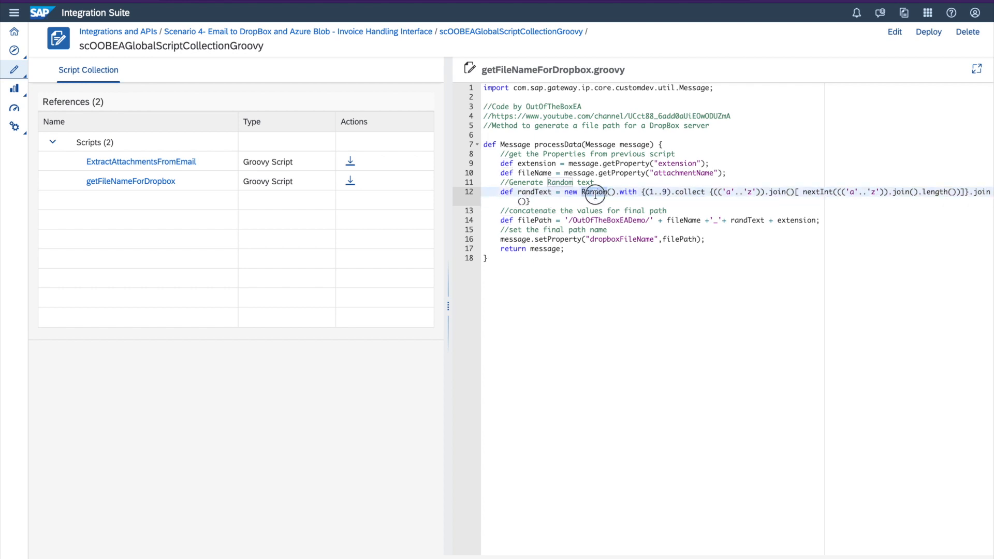
double_click(541, 194)
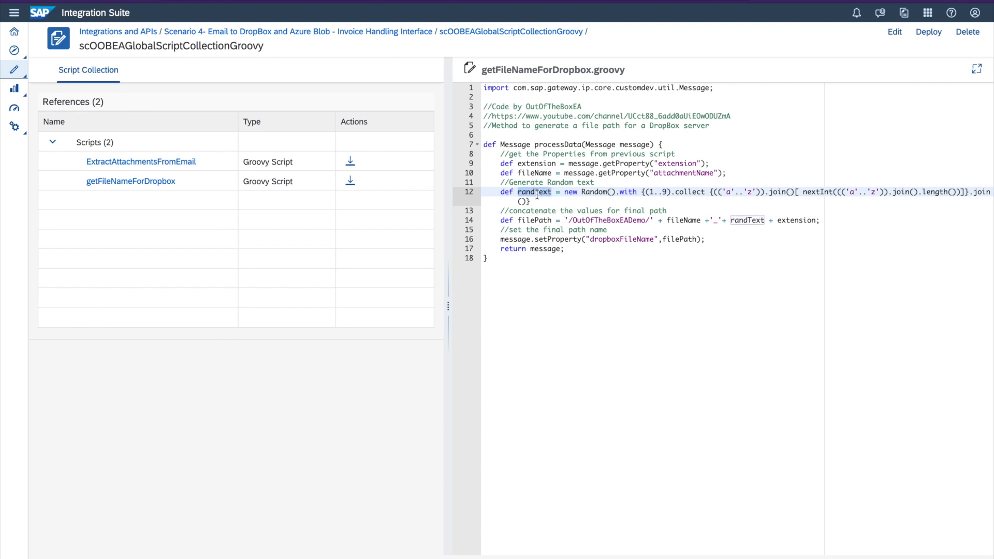
- Examine how filePath concatenates '/OutOfTheBoxEADemo/', fileName, an underscore, randText and extension
drag(558, 220, 797, 221)
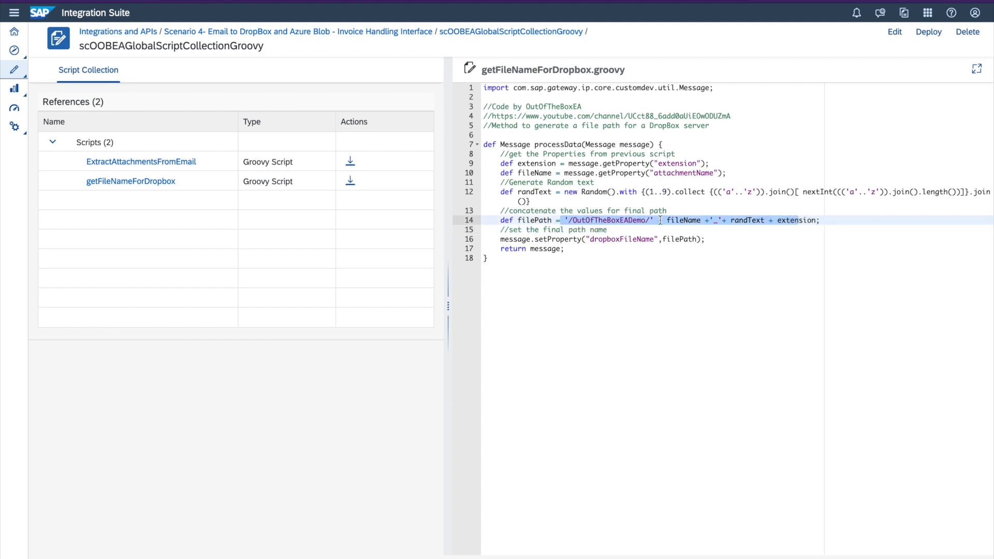
double_click(621, 220)
click(675, 220)
double_click(675, 220)
double_click(736, 221)
double_click(796, 222)
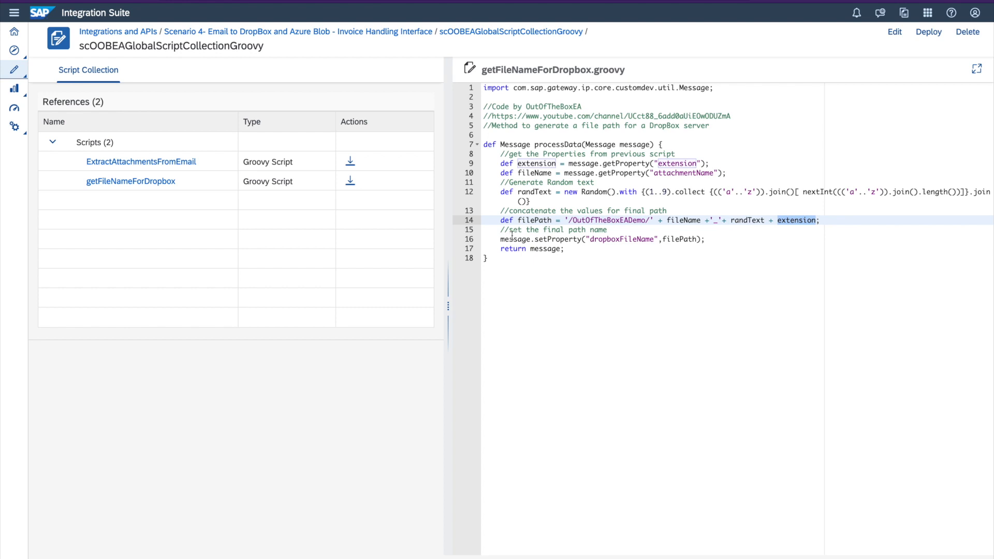
double_click(532, 221)
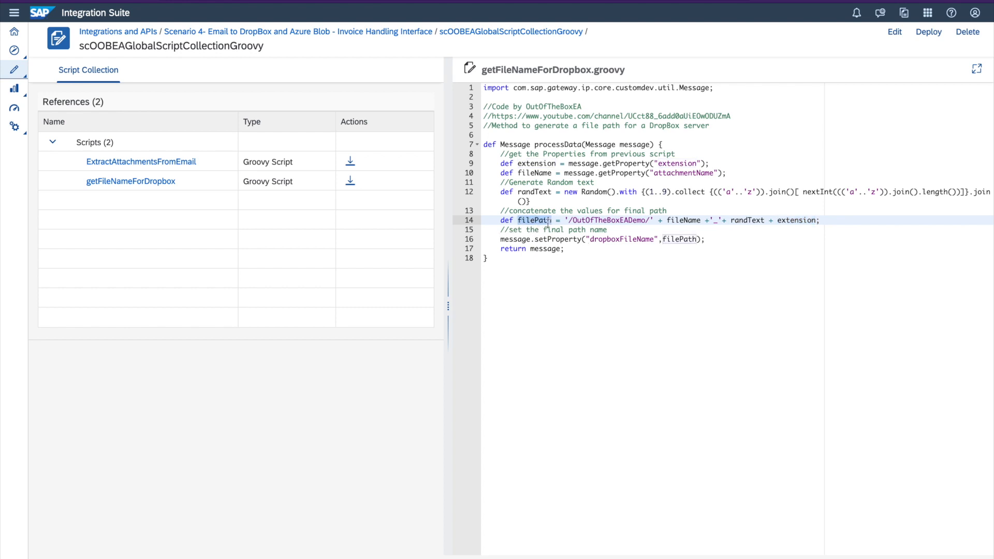
- Inspect the setProperty call that stores filePath in dropboxFileName, and review the processData method body as a whole
double_click(612, 240)
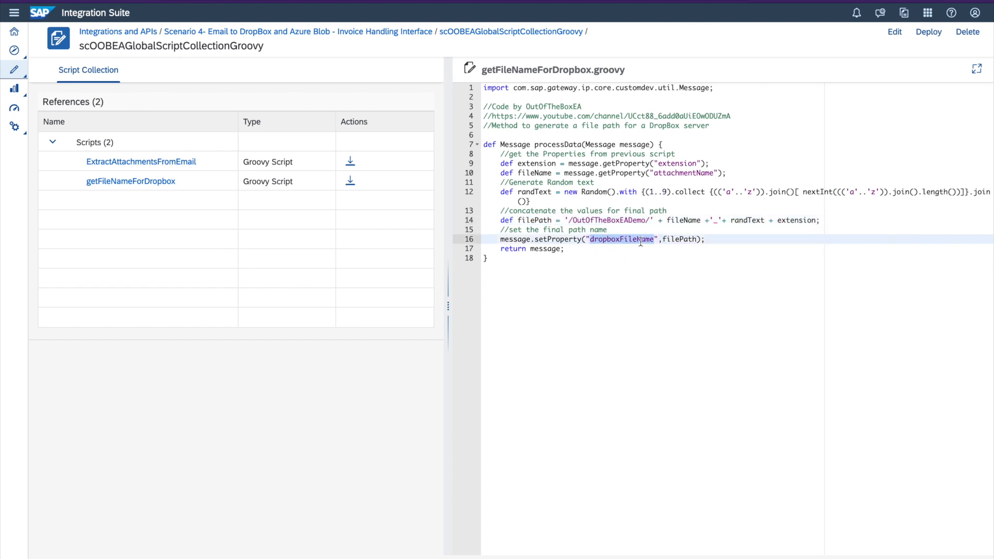
double_click(550, 240)
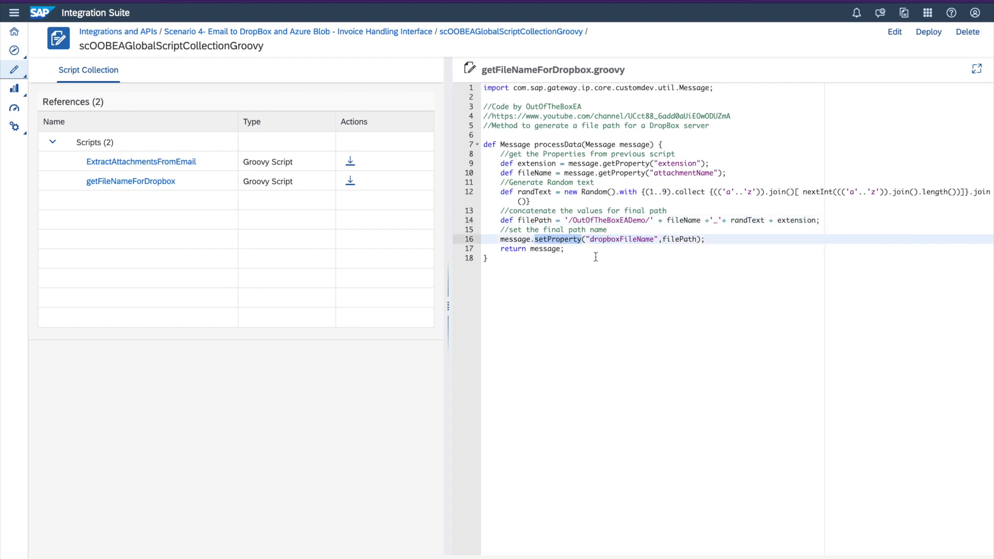
drag(485, 145, 480, 244)
double_click(601, 239)
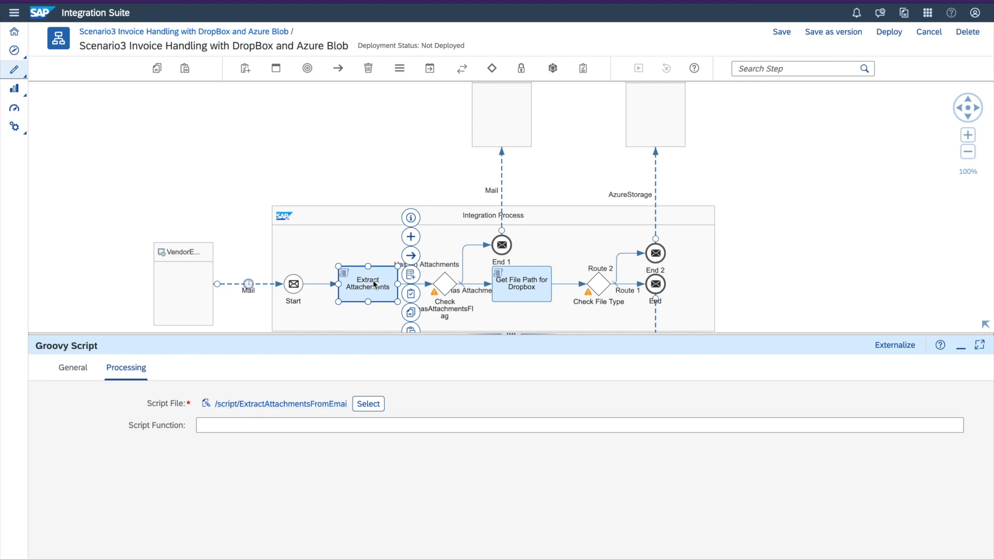
- Collapse the Extract Attachements step's Groovy Script properties to show the whole integration flow
click(960, 347)
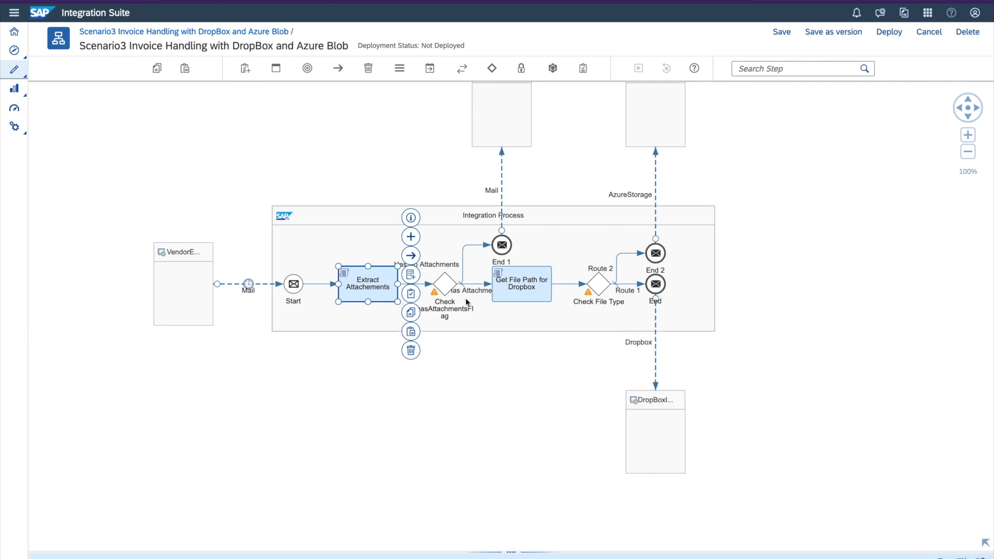
- Open the Check hasAttachmentsFlag router's processing settings and enlarge the area until its whole routing condition table shows
click(443, 285)
drag(509, 554, 477, 363)
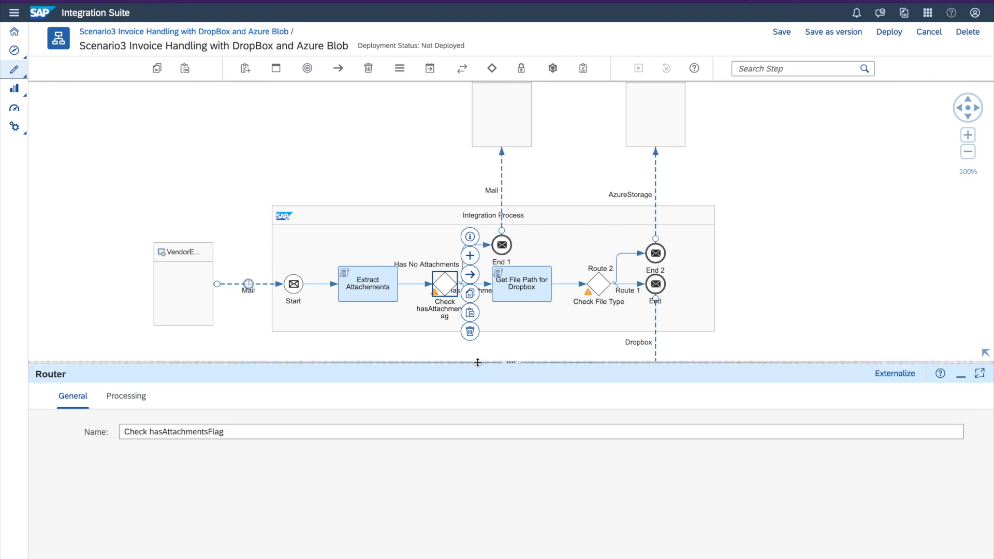
click(136, 398)
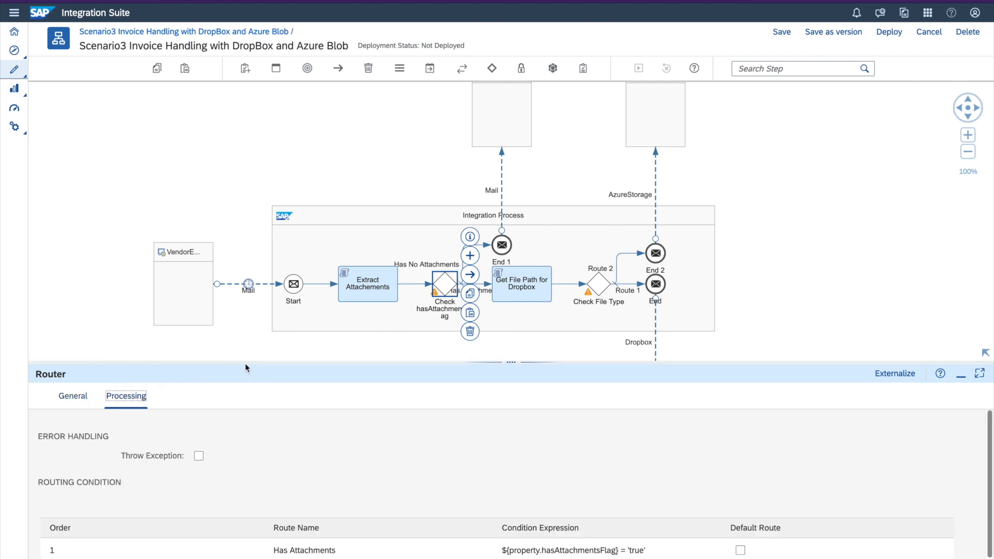
drag(244, 362, 244, 337)
drag(758, 303, 747, 243)
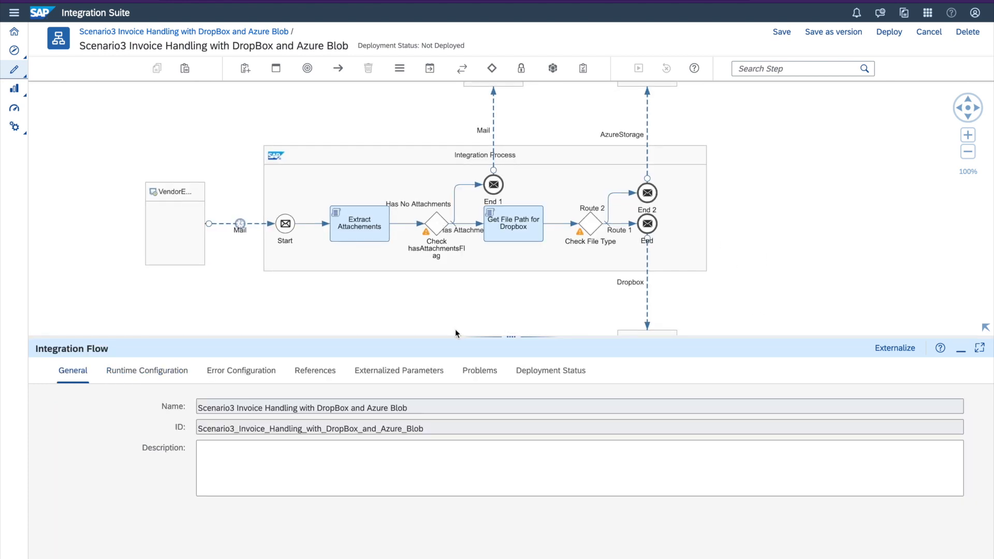
click(437, 227)
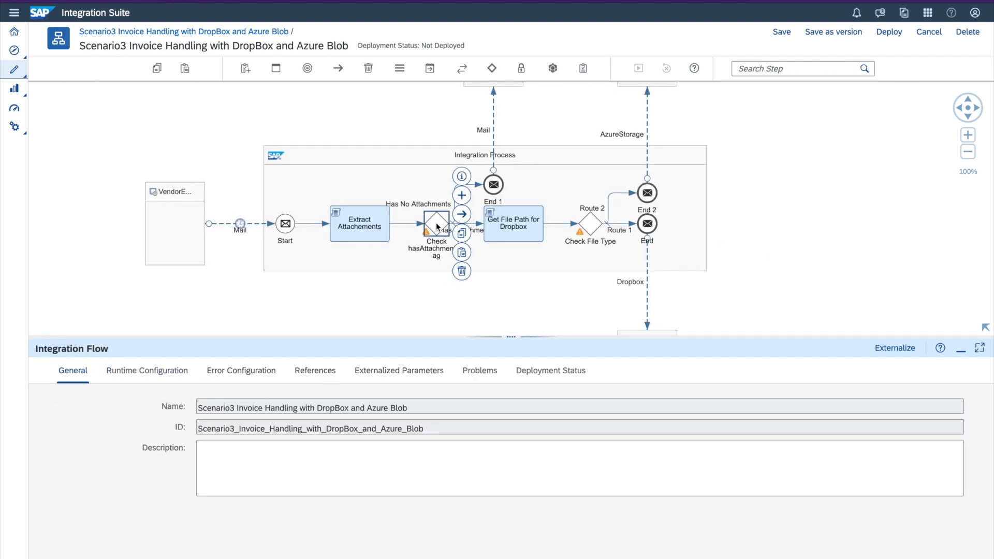
click(129, 378)
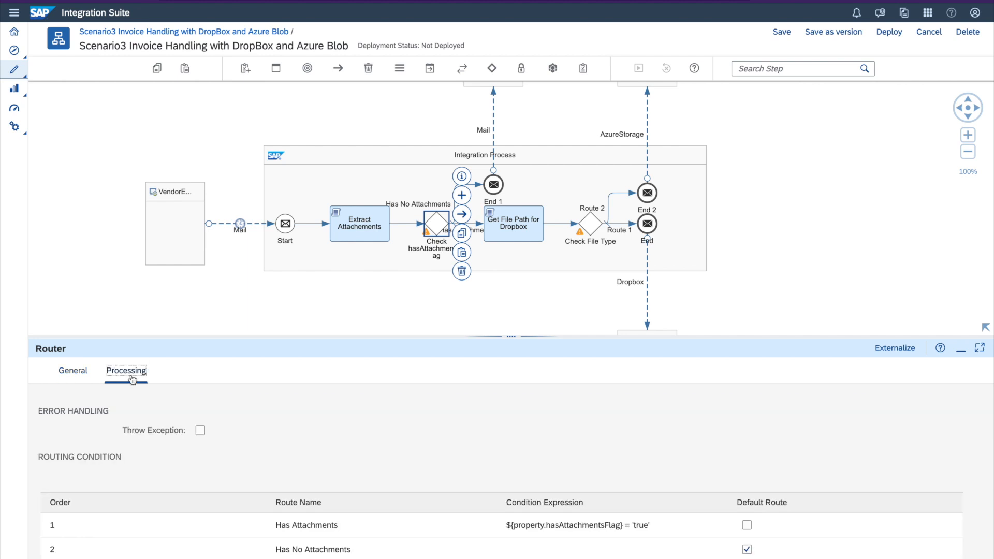
drag(244, 336, 246, 297)
click(73, 331)
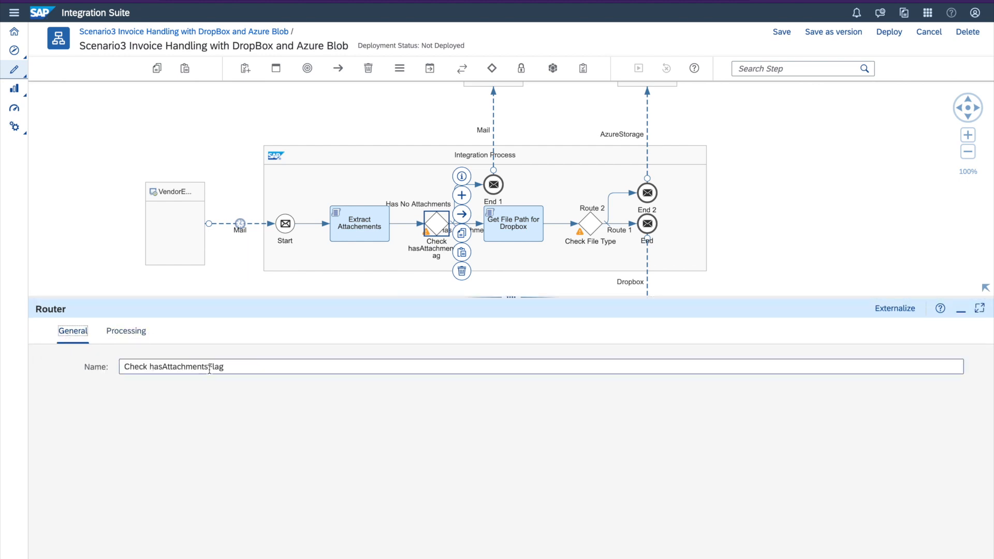
click(126, 331)
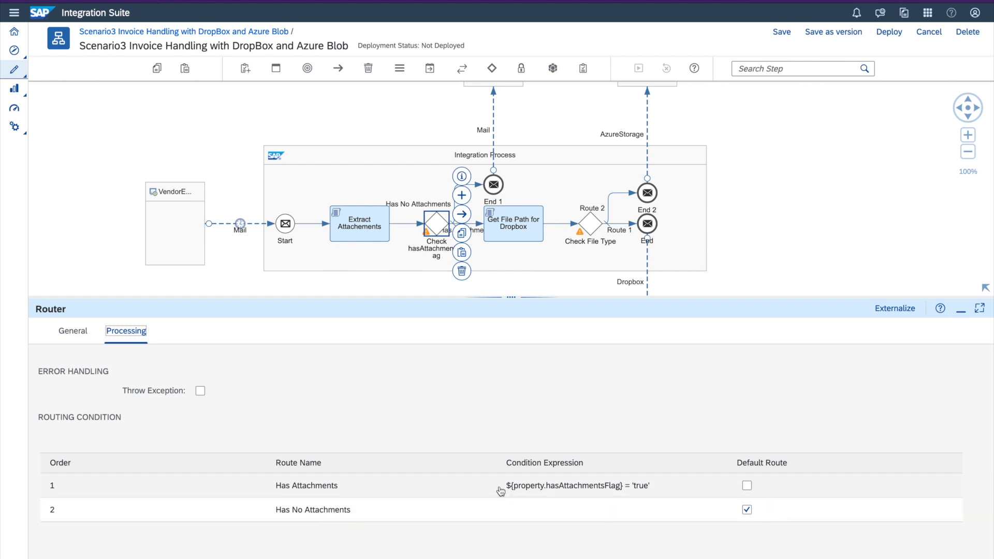
- Inspect the Has Attachments route's condition expression ${property.hasAttachmentsFlag} = 'true', and collapse the router's properties
drag(509, 489, 657, 485)
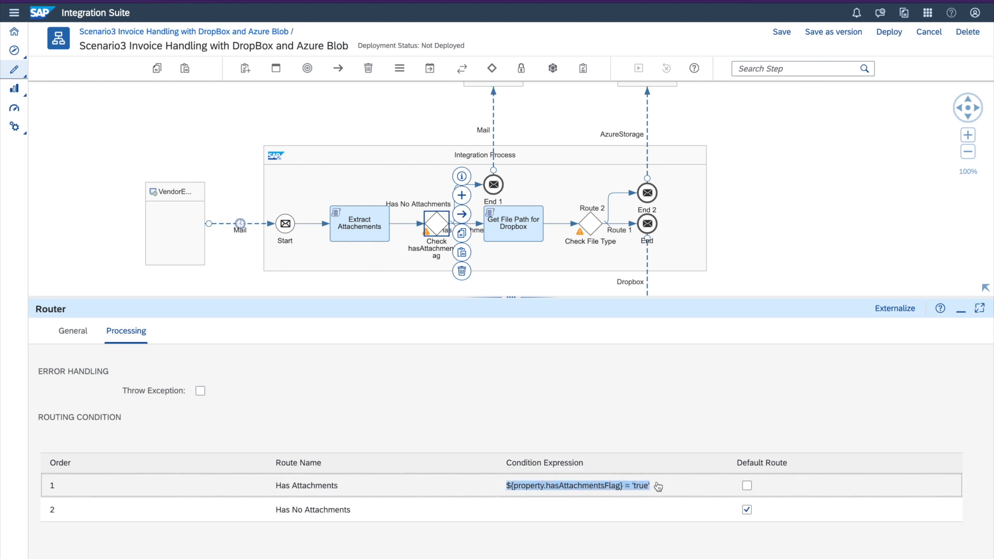
click(540, 490)
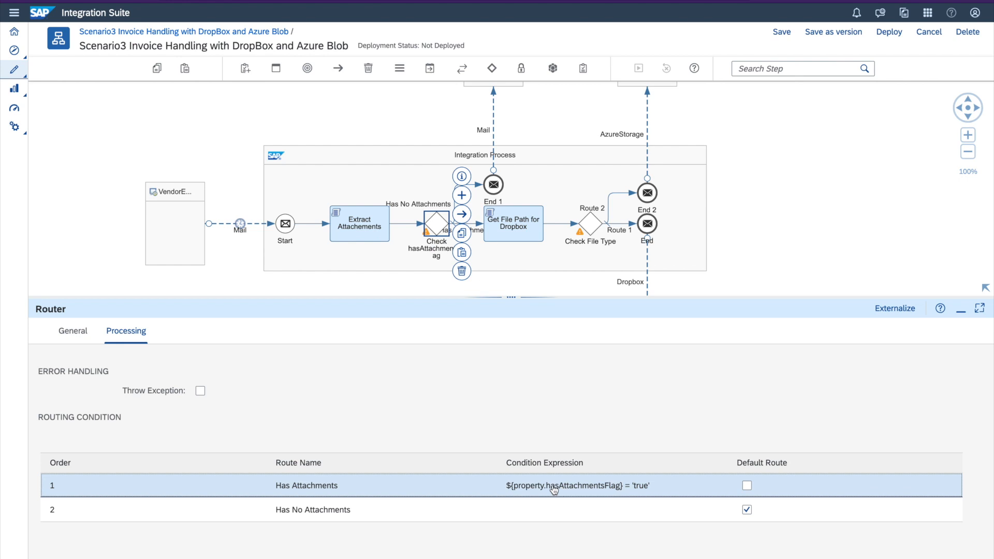
drag(547, 489, 630, 489)
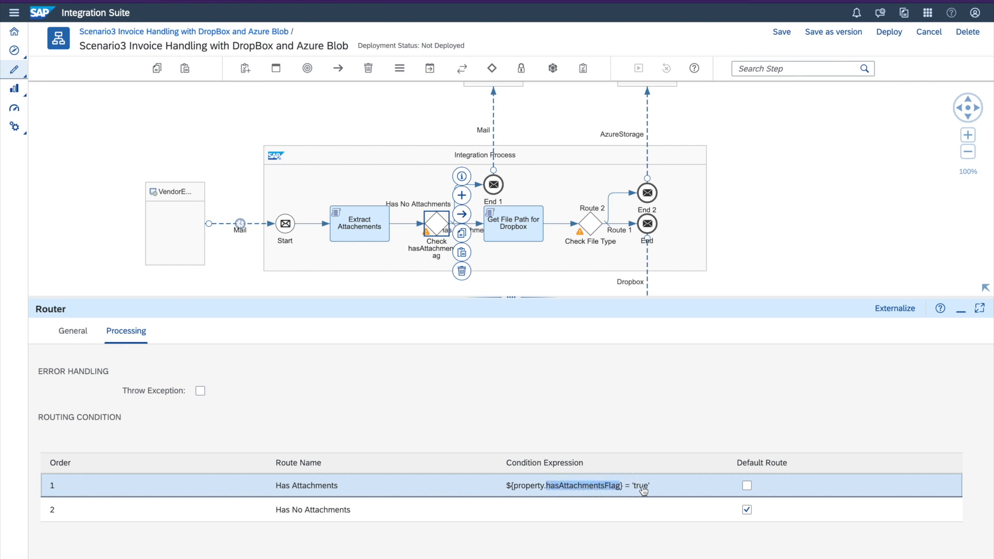
drag(509, 490, 625, 490)
click(585, 489)
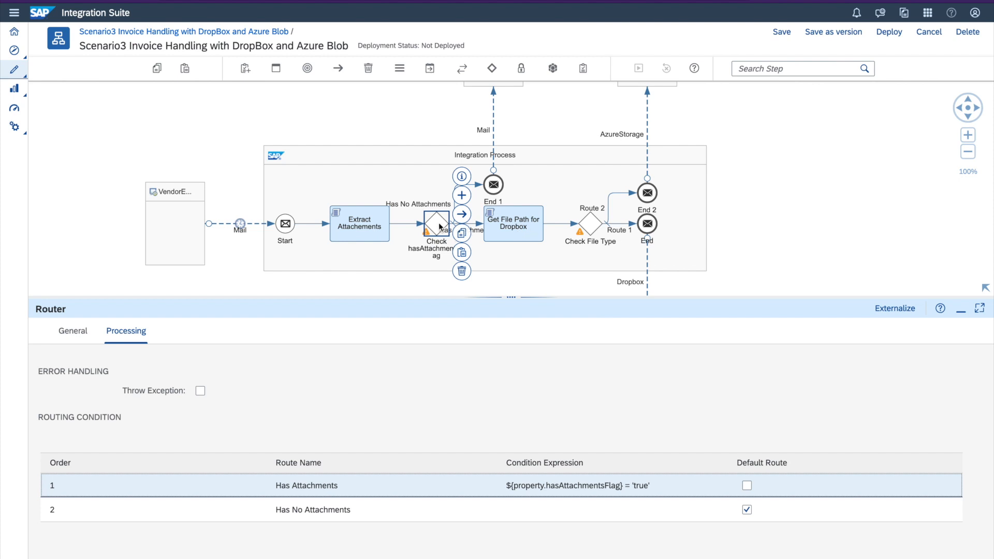
click(777, 209)
click(962, 314)
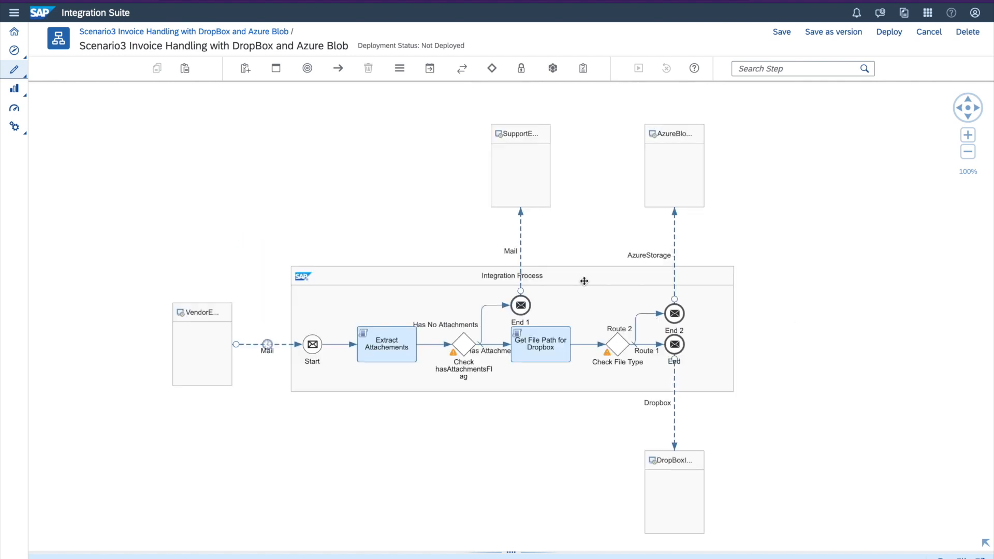
- Trace the Has No Attachments route up to the support receiver and the Has Attachments route to Get File Path for Dropbox
click(483, 312)
click(519, 144)
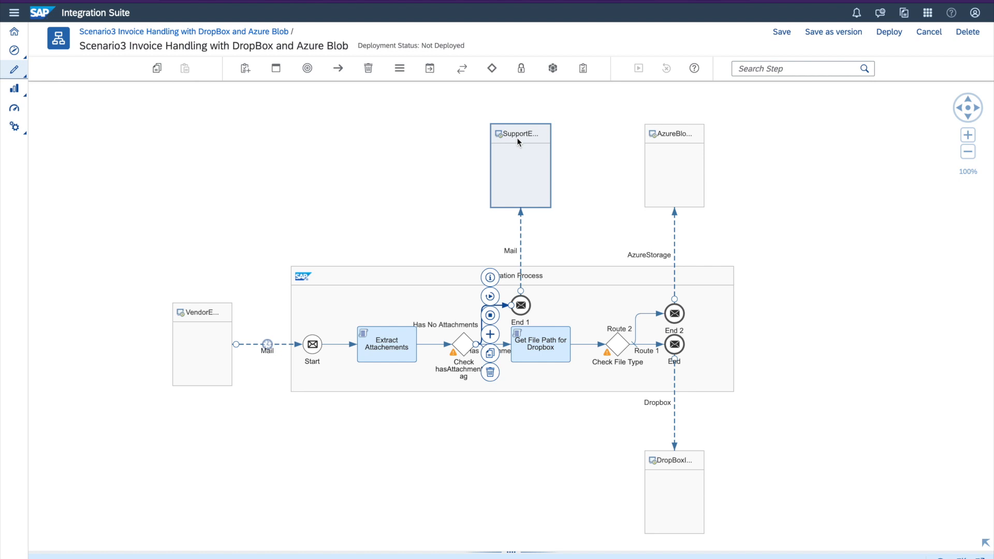
click(505, 347)
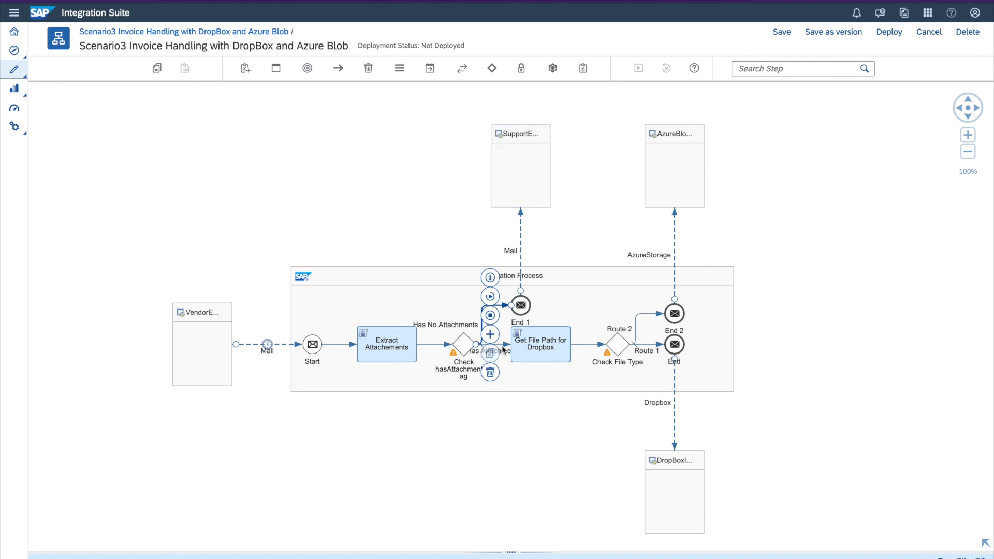
click(504, 345)
click(534, 347)
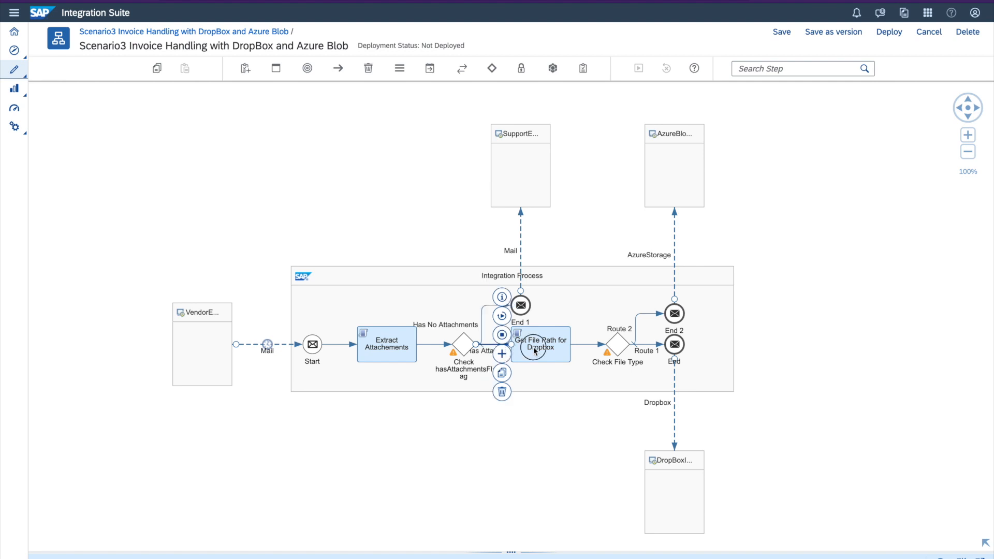
- Check which script file the Get File Path for Dropbox step is assigned in its processing settings, and collapse the properties
drag(508, 550, 482, 413)
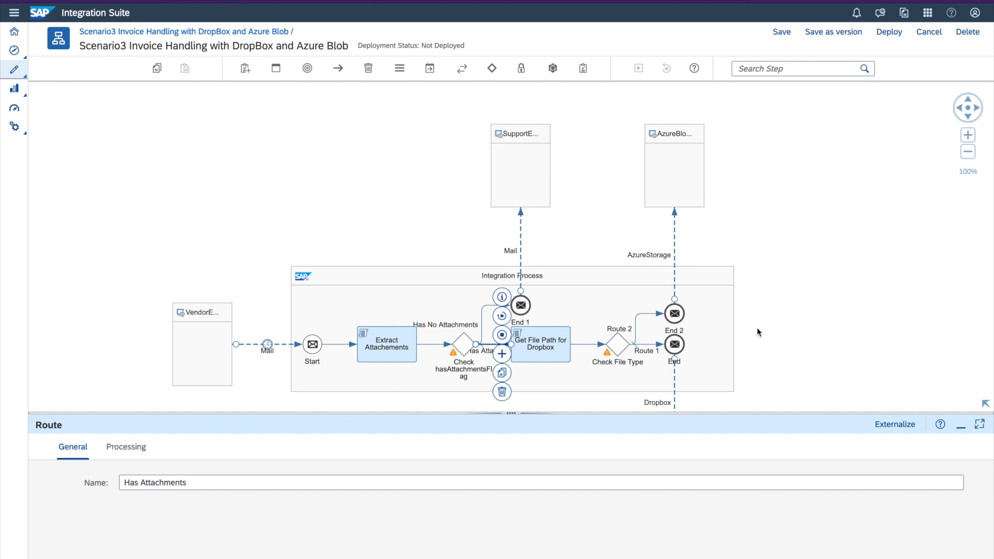
click(763, 254)
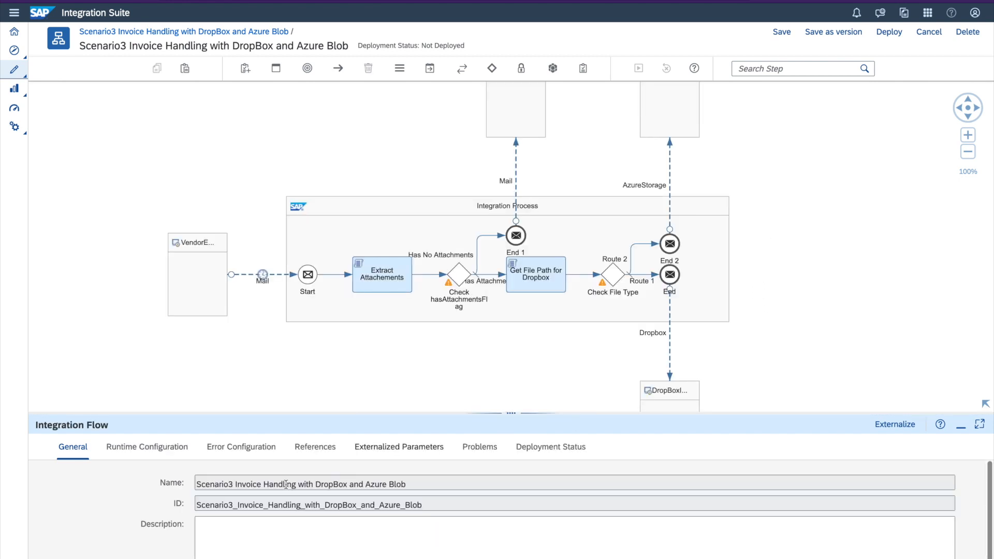
click(525, 283)
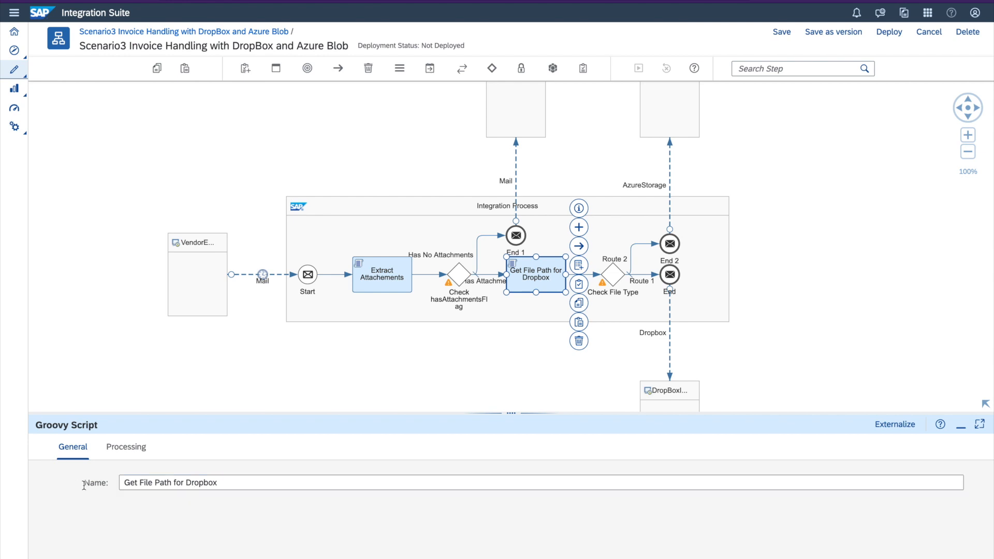
click(126, 447)
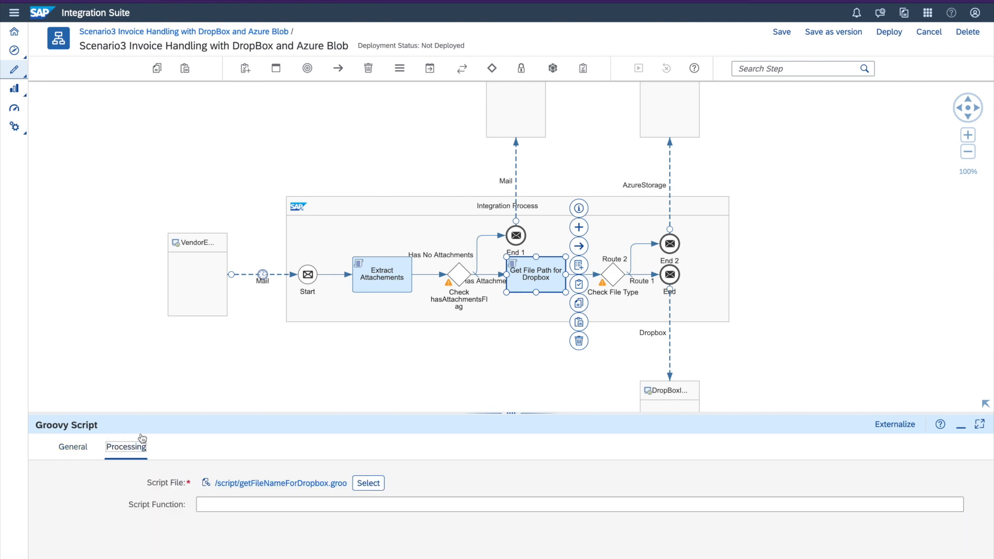
drag(150, 414, 155, 353)
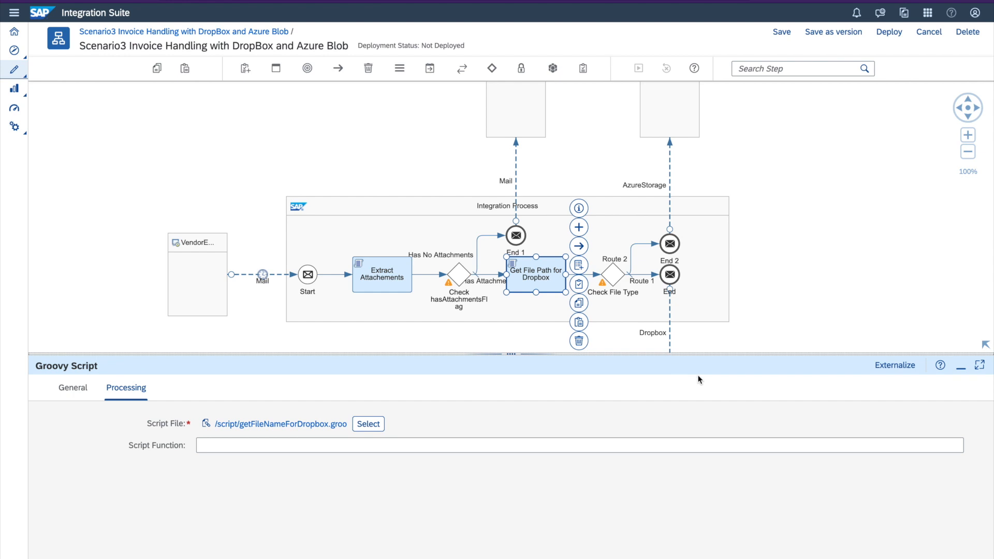
click(962, 371)
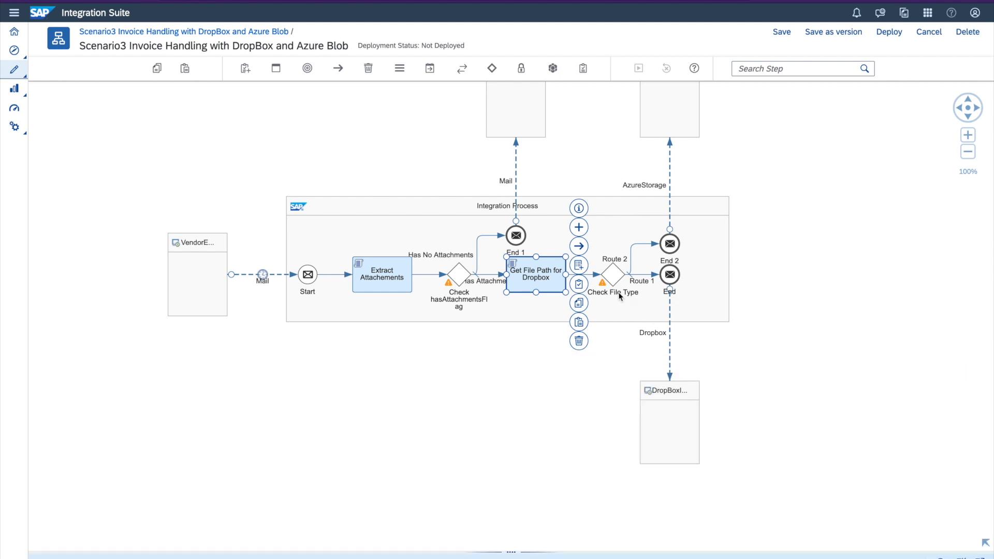
- Examine the Check File Type router's routing conditions, including Route 2's expression ${property.extension} = '.zip'
click(613, 278)
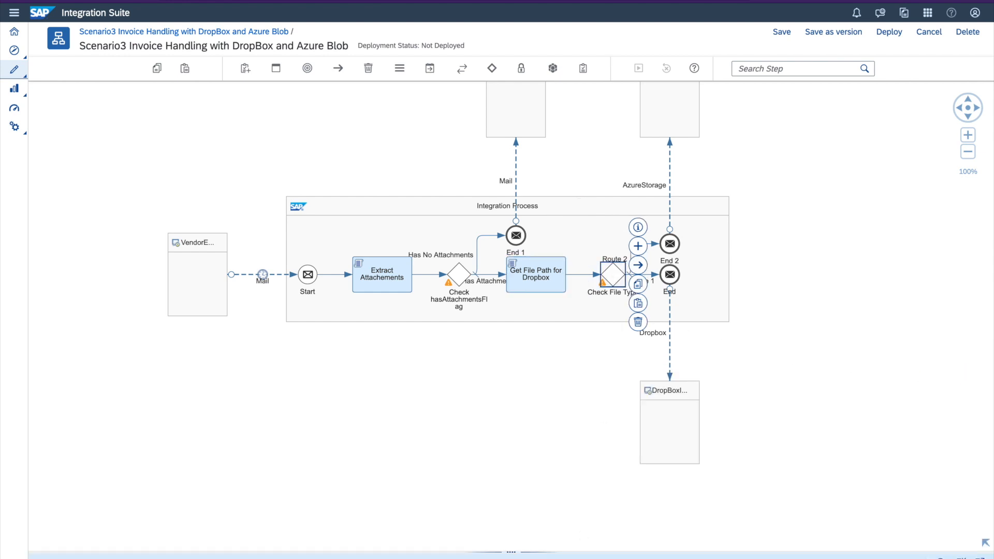
drag(511, 555, 461, 365)
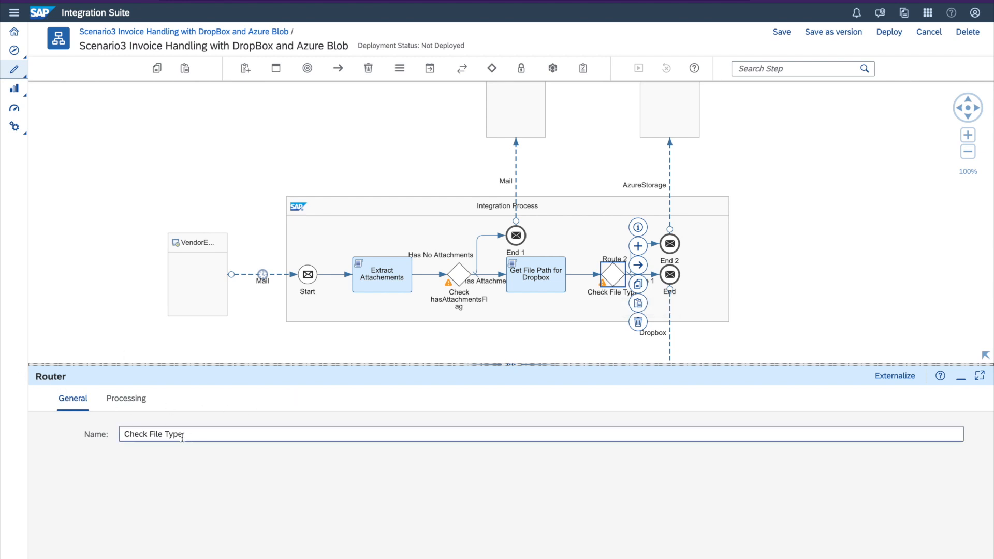
click(125, 399)
drag(151, 364, 150, 315)
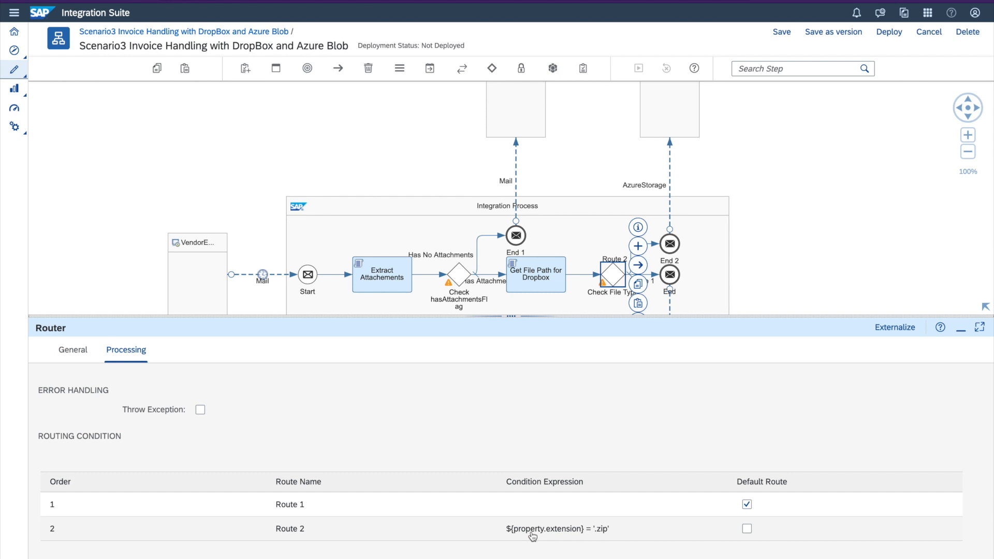
- Trace the AzureStorage channel, Route 1 and Route 2 after the Check File Type router, with the properties collapsed
click(670, 179)
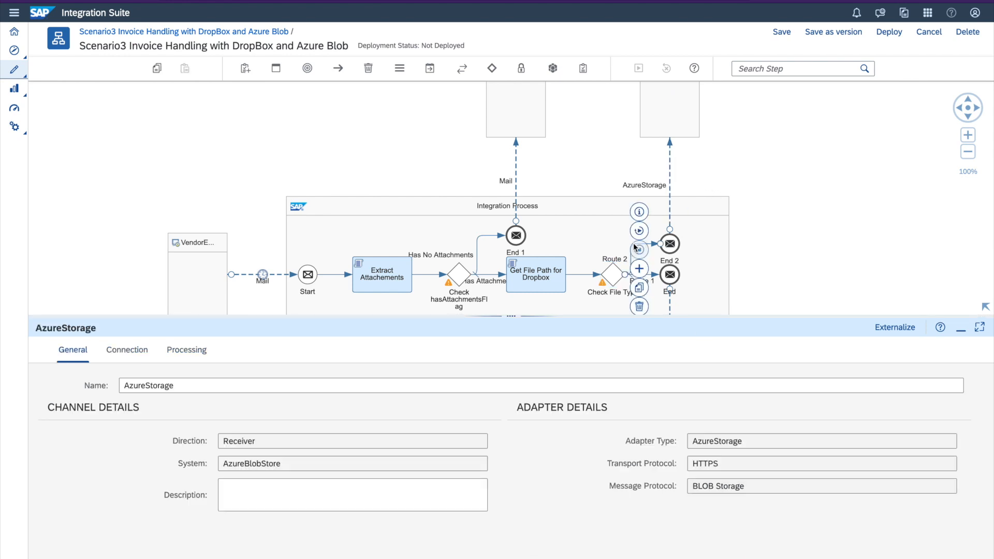
click(656, 275)
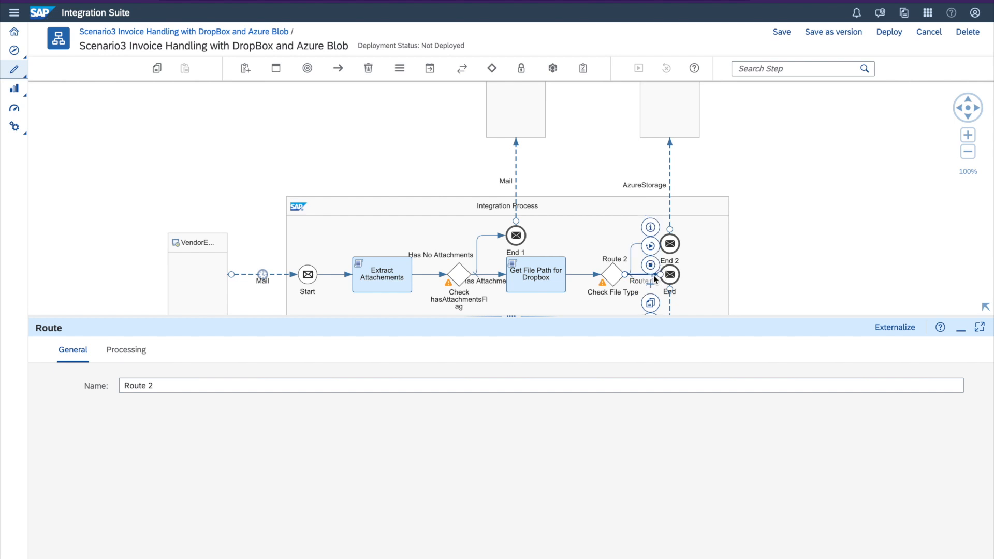
click(961, 330)
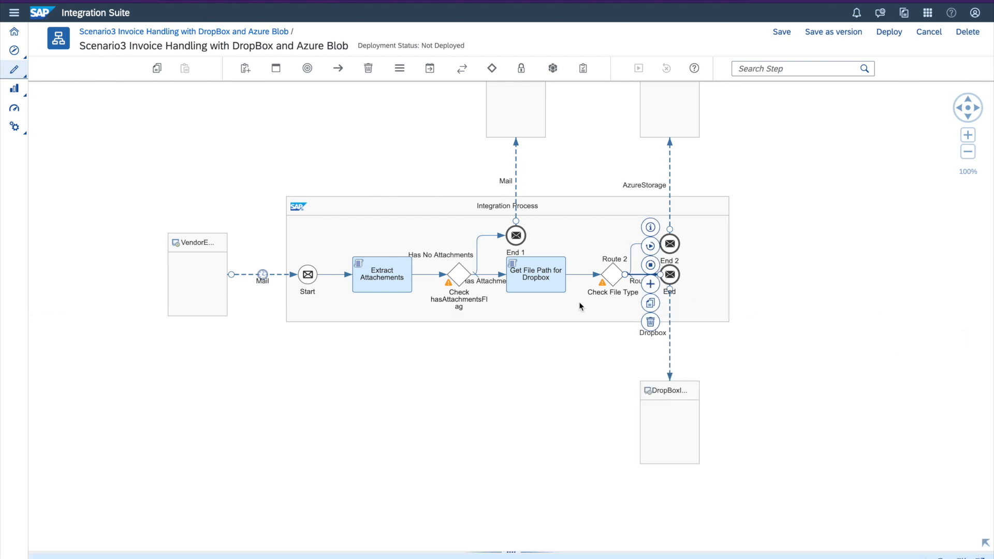
click(632, 250)
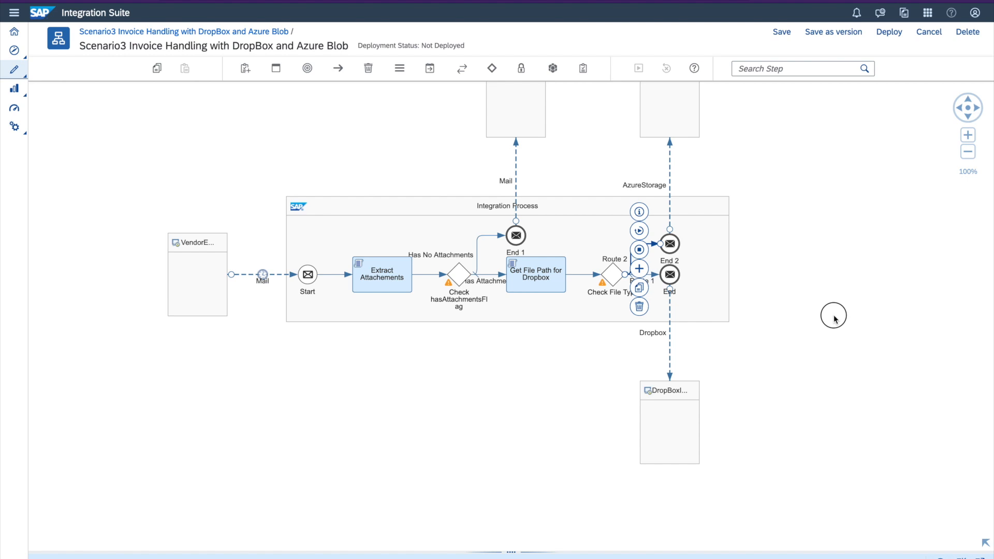
click(834, 315)
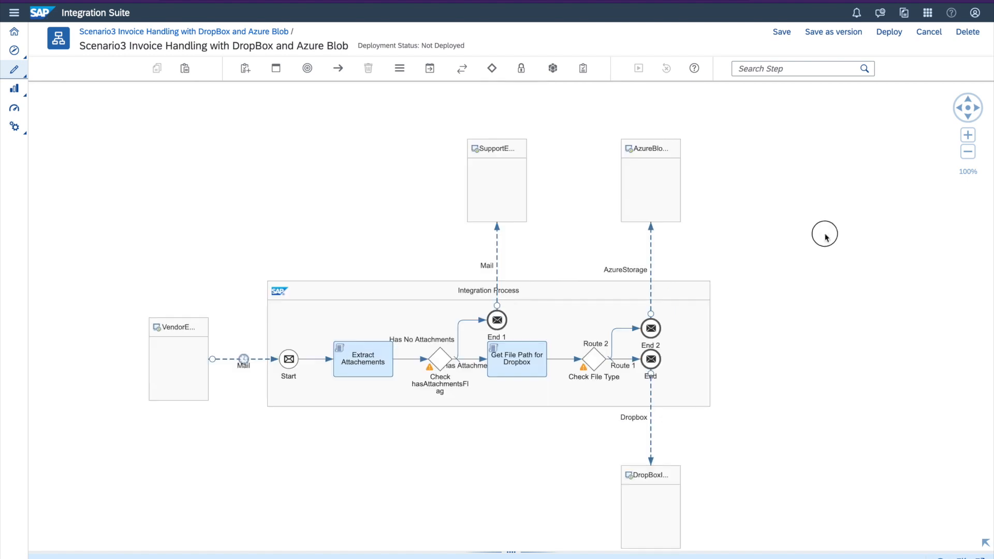
- Open the AzureBlobStore receiver's properties and select the AzureStorage channel leading to it
drag(825, 235, 794, 185)
click(594, 139)
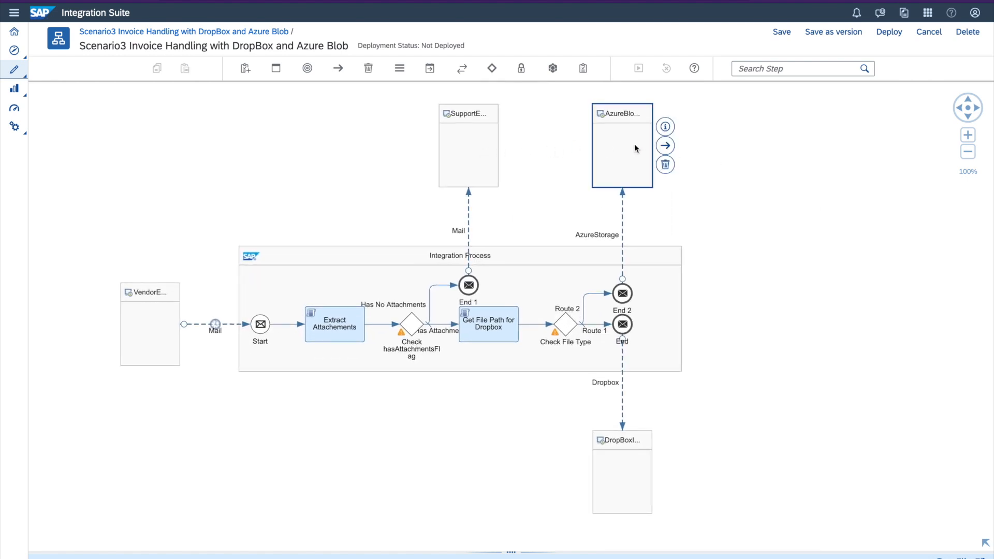
click(507, 551)
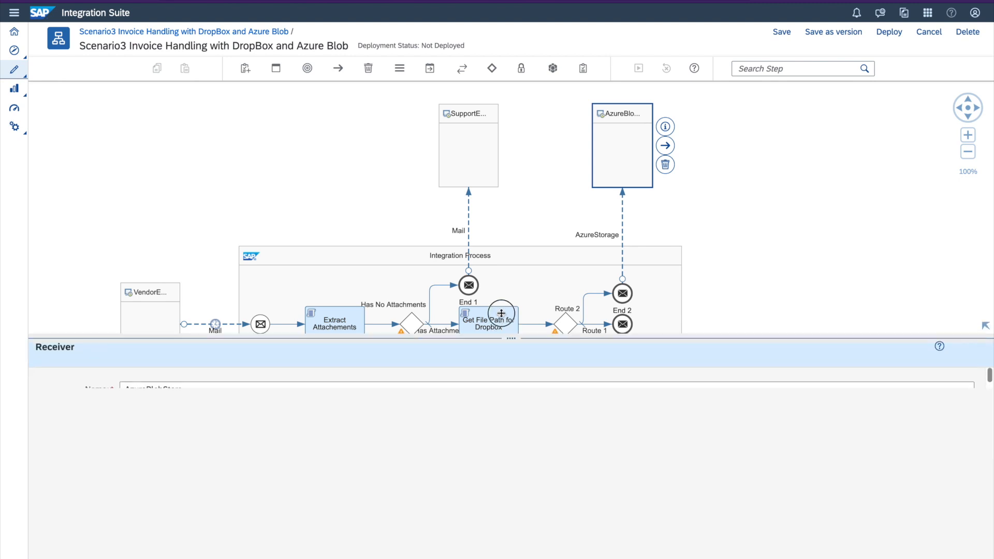
click(623, 230)
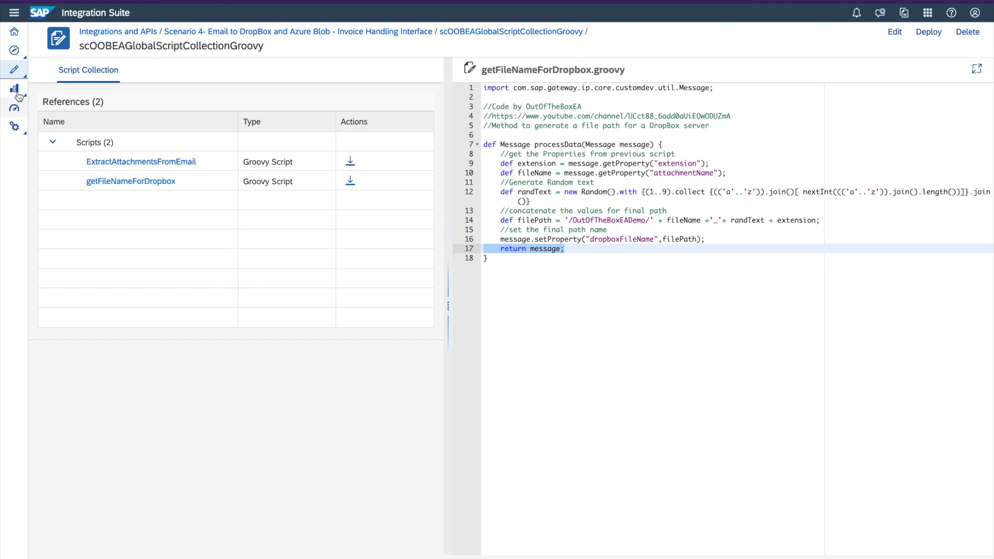
- Leave the script collection for the integration packages list, and open the integration monitoring overview
click(18, 77)
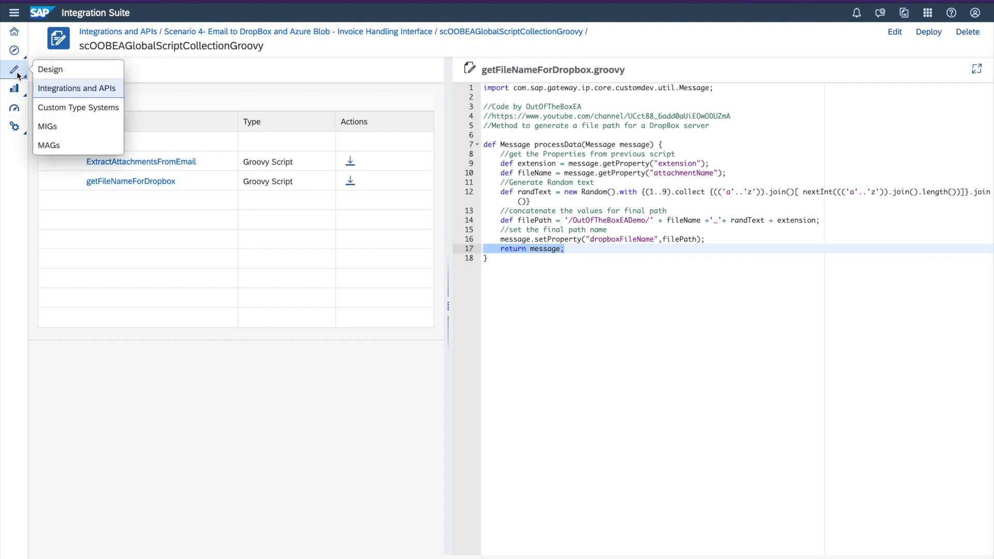
click(42, 86)
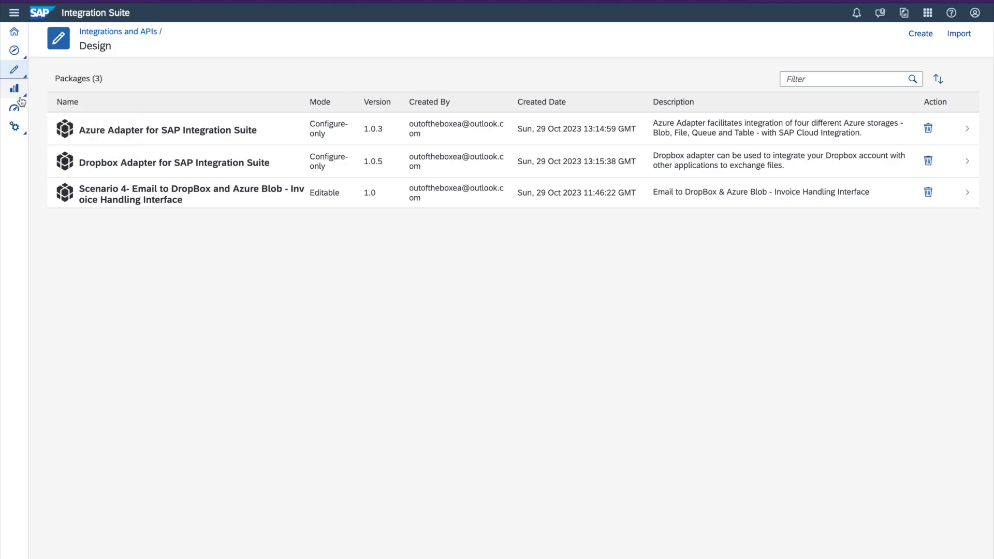
click(52, 104)
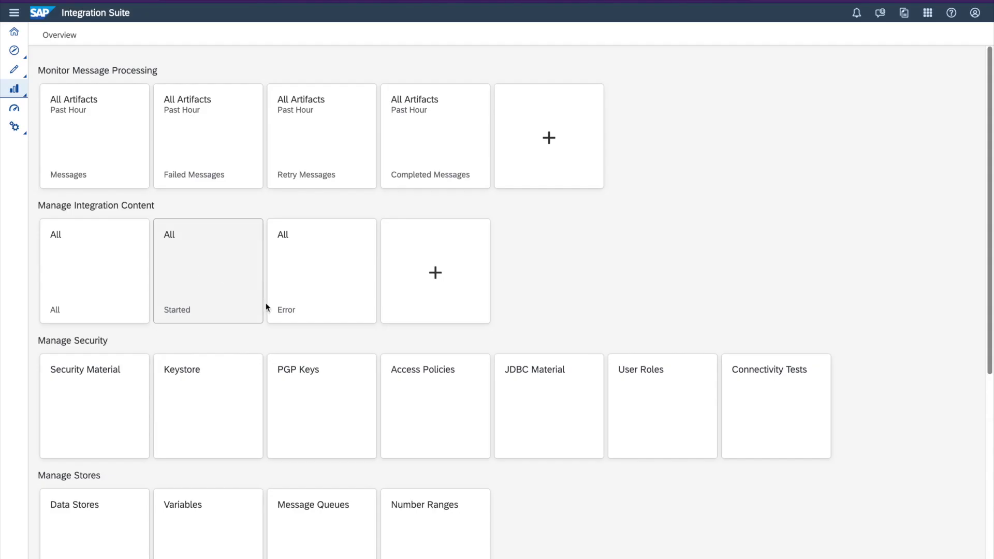
- Open the started integration content and check the deployed Dropbox and AzureStorage adapters
click(174, 275)
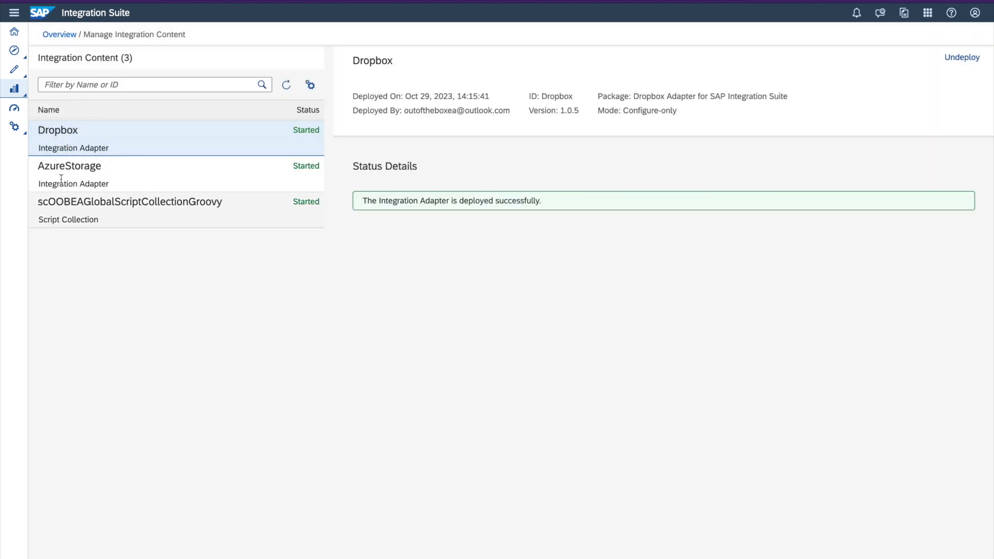
mouse_move(67, 168)
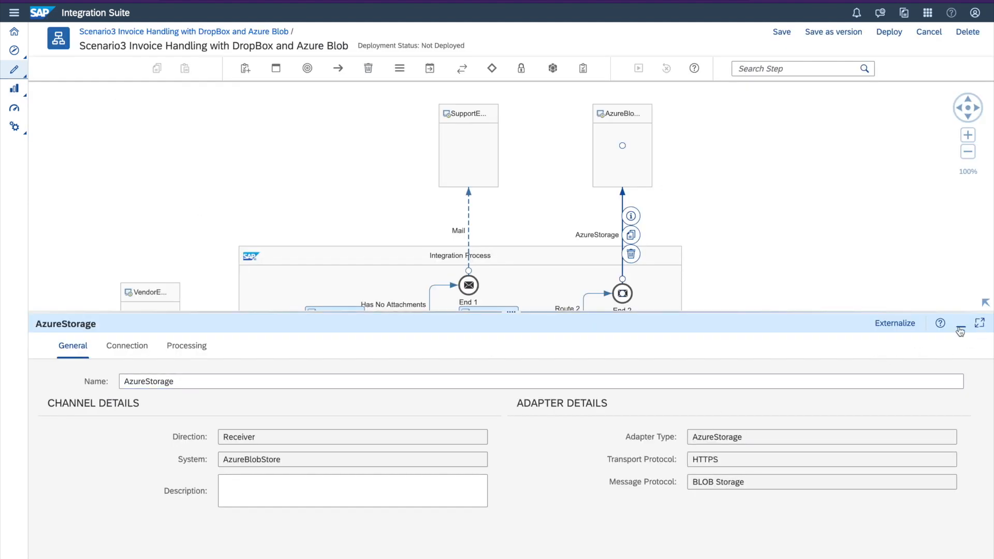
- Examine the AzureStorage channel's connection parameters, including the authentication choices and the key alias, keeping Shared Access Key
click(124, 354)
drag(200, 316, 206, 246)
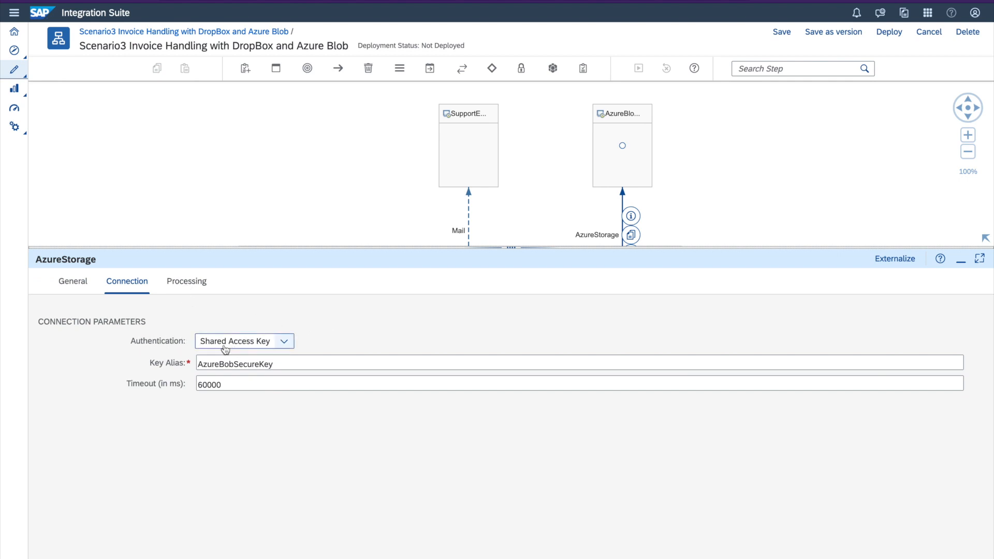
click(285, 343)
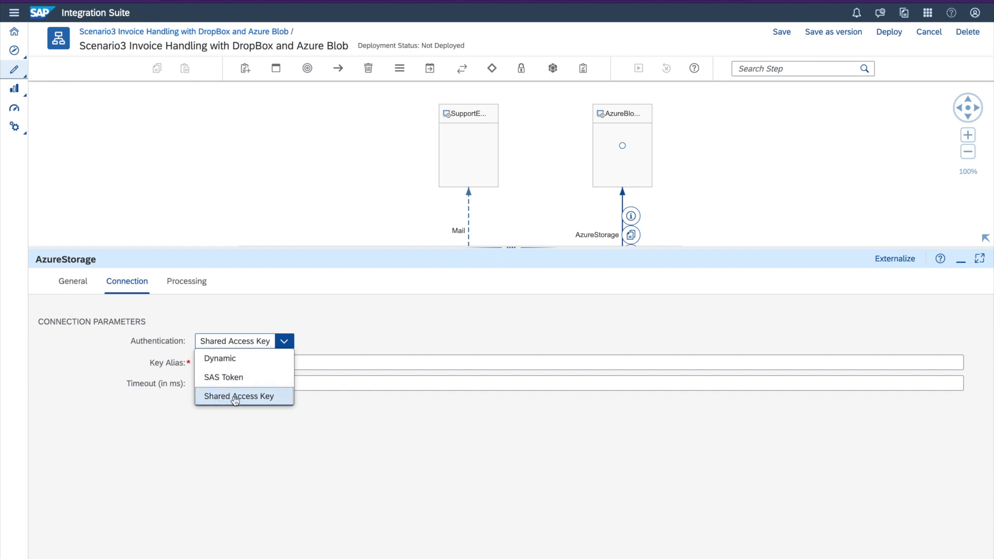
click(232, 421)
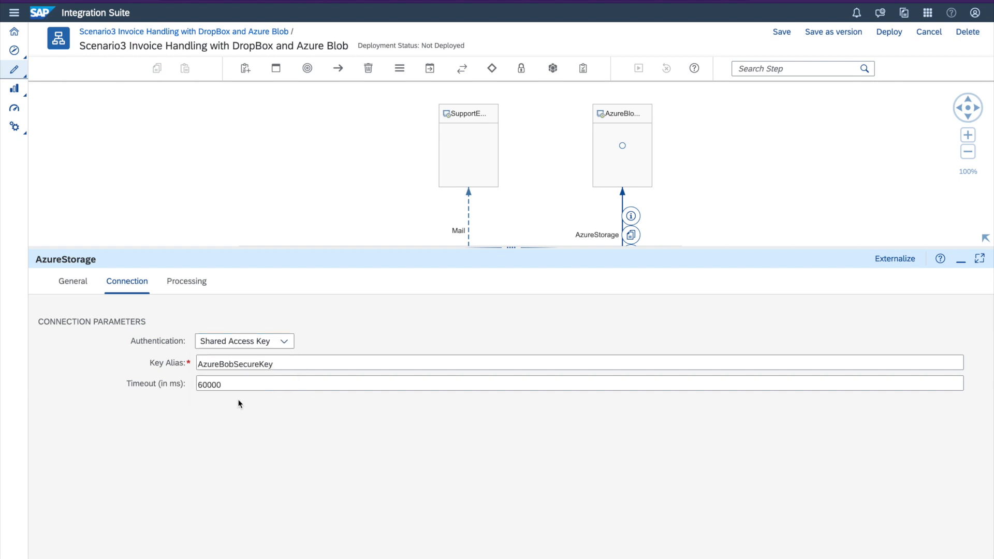
double_click(222, 364)
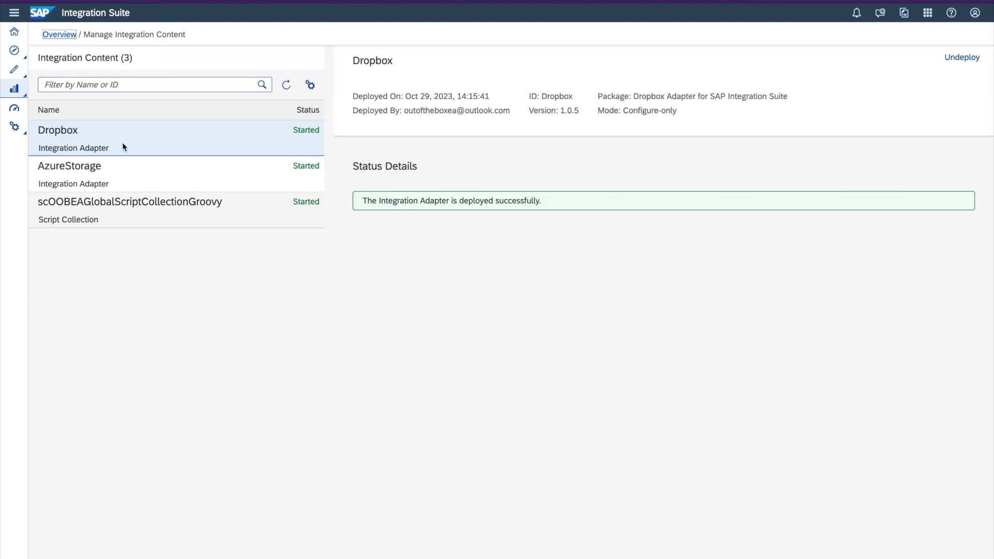
- Open the security material, review the types that can be created, and check the AzureBobSecureKey entry's name and status
click(65, 35)
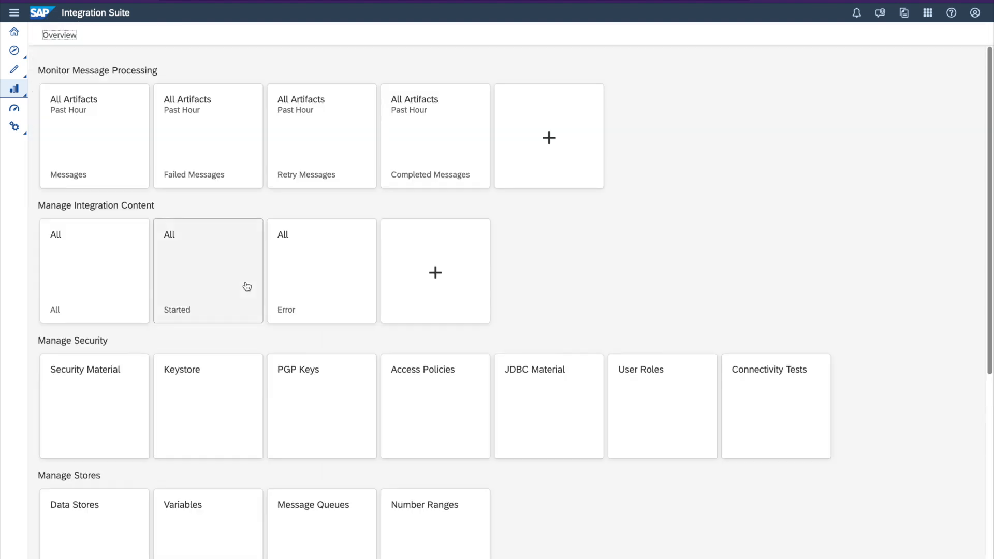
click(104, 398)
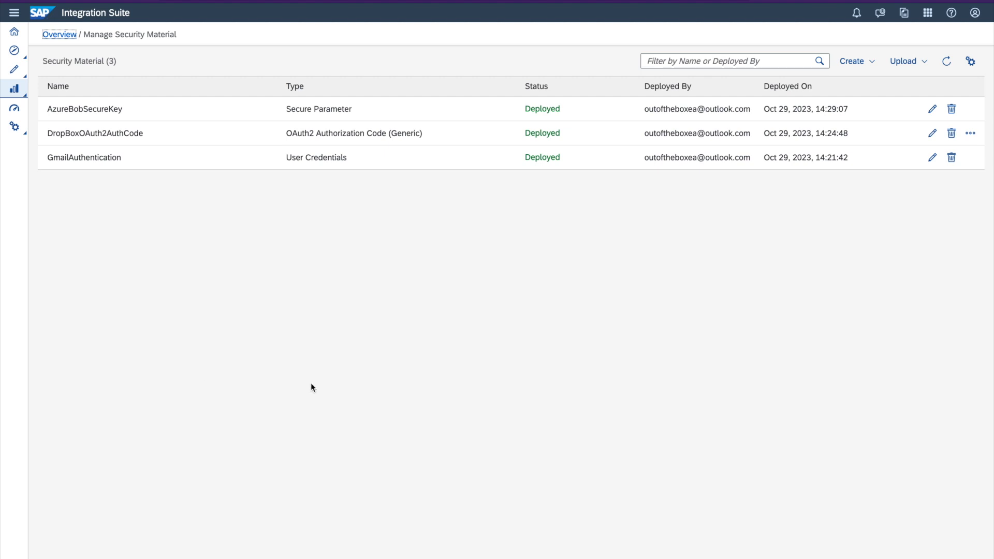
click(852, 61)
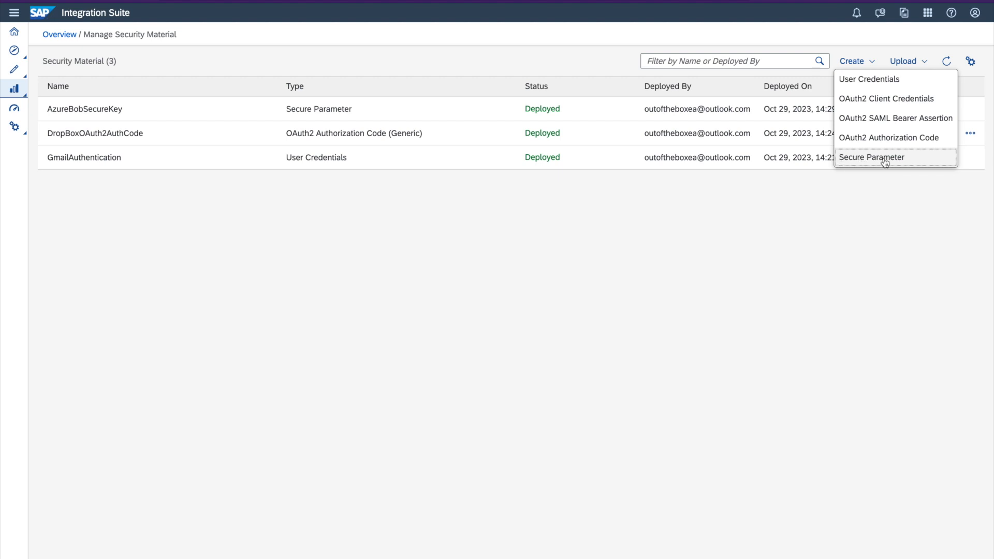
click(684, 202)
double_click(82, 109)
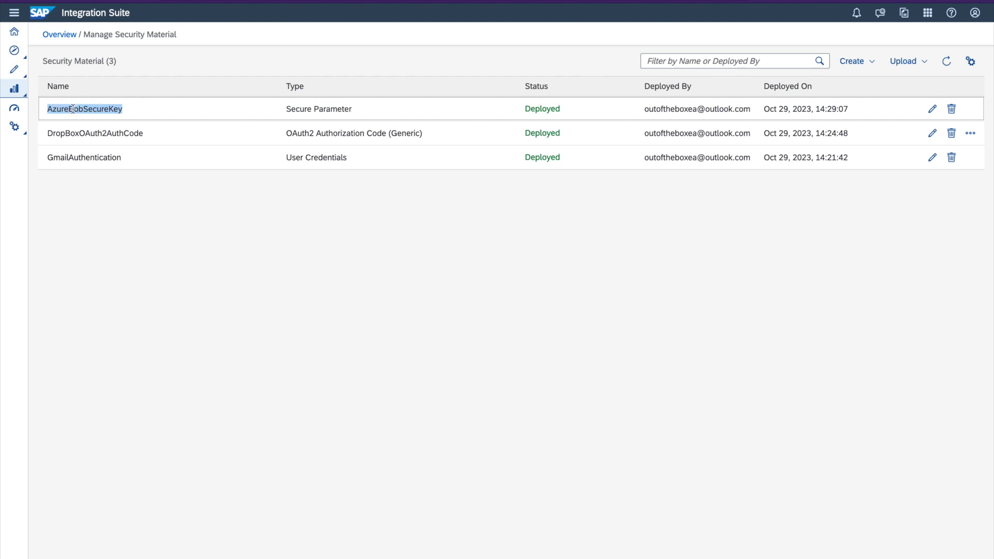
double_click(540, 110)
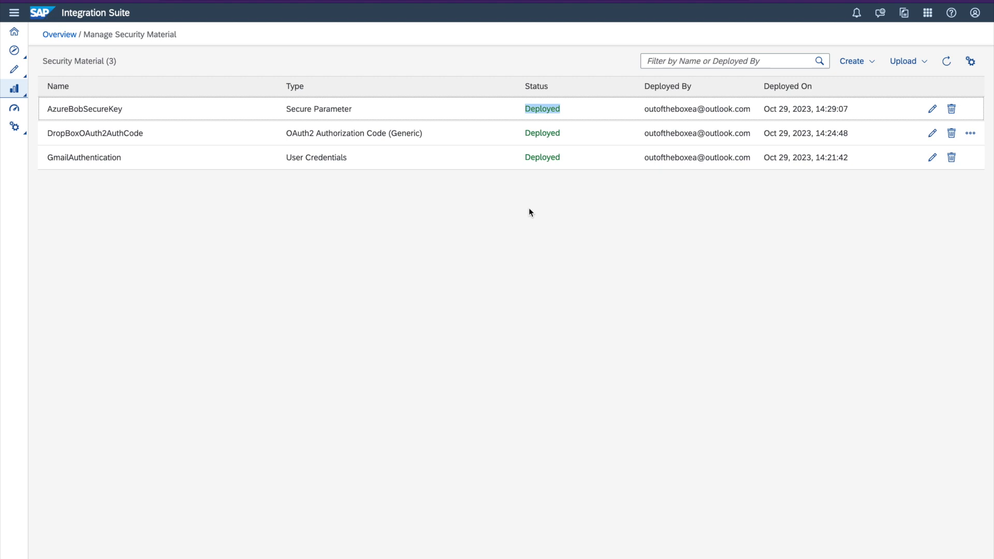
double_click(69, 109)
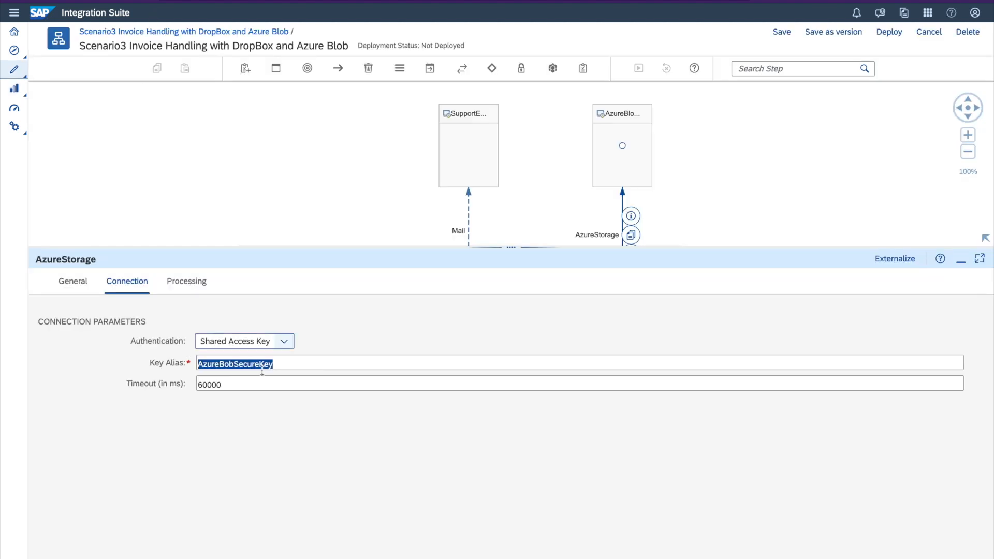
- Check the AzureStorage channel's timeout, and review the available operations in its processing parameters
double_click(229, 384)
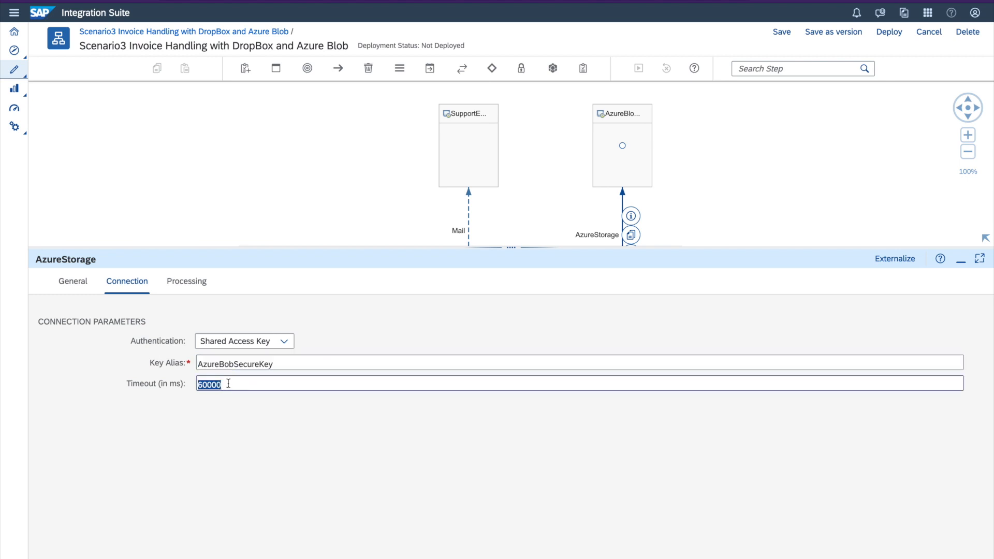
click(185, 282)
drag(223, 247, 226, 172)
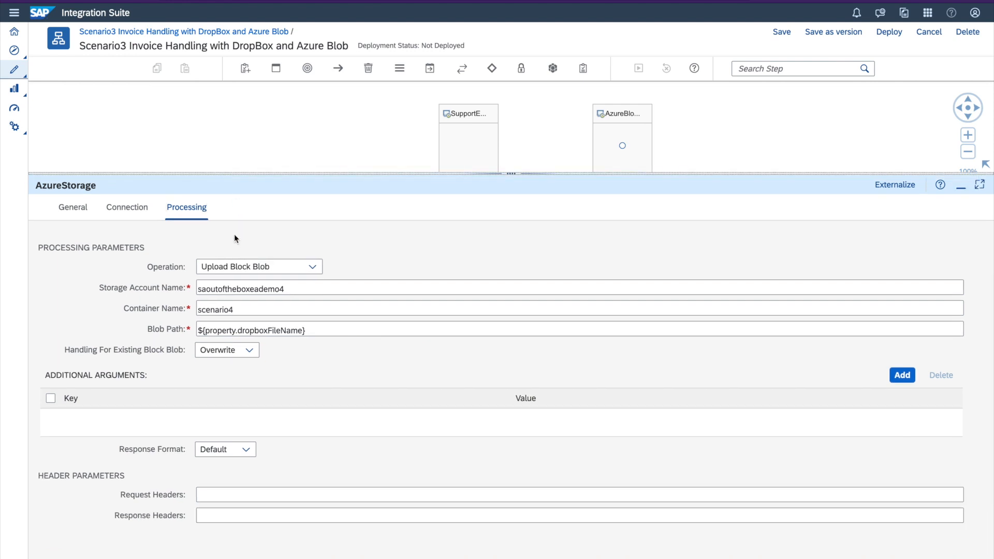
click(313, 267)
click(313, 267)
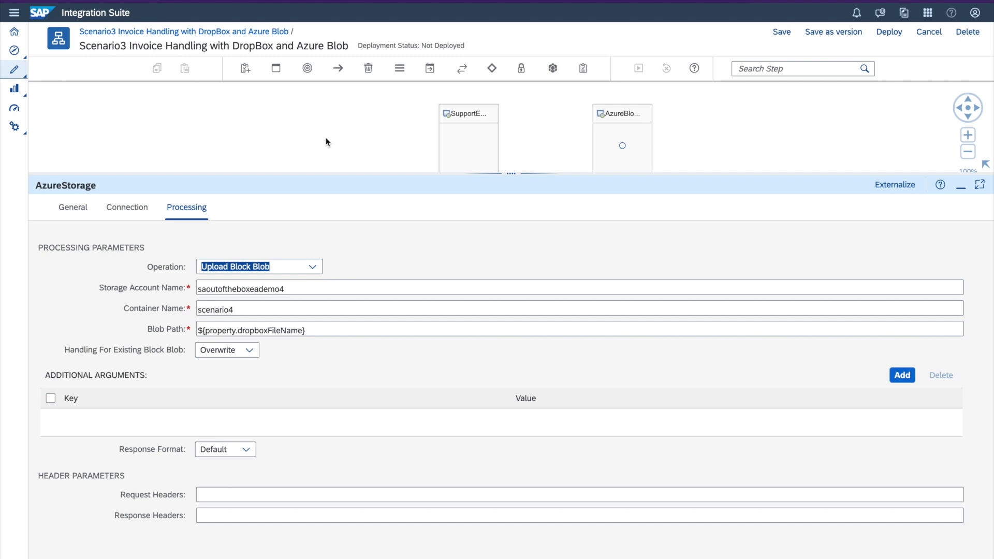
click(313, 268)
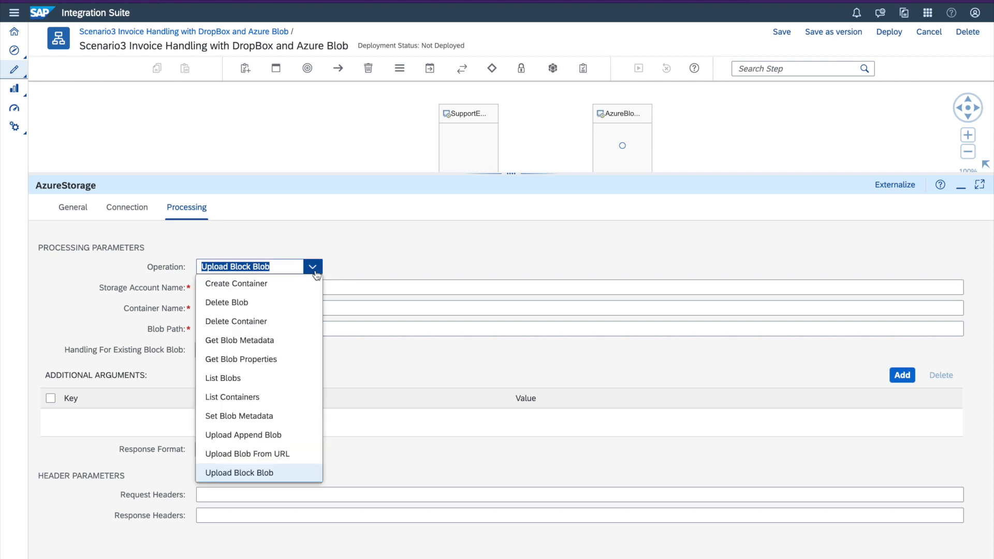
click(314, 267)
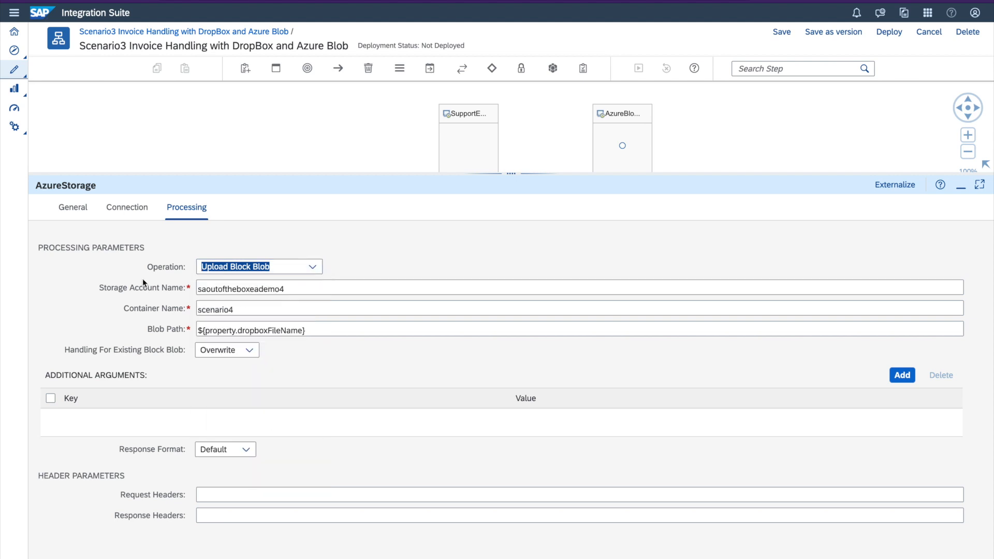
- Examine the storage account name, container name, blob path and existing block blob handling options, keeping Overwrite
click(304, 288)
double_click(266, 292)
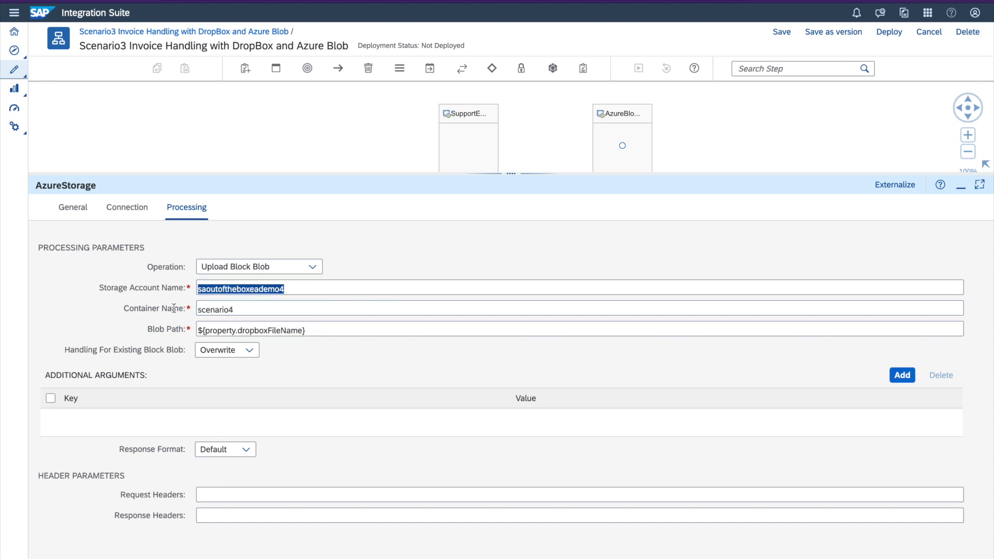
double_click(261, 310)
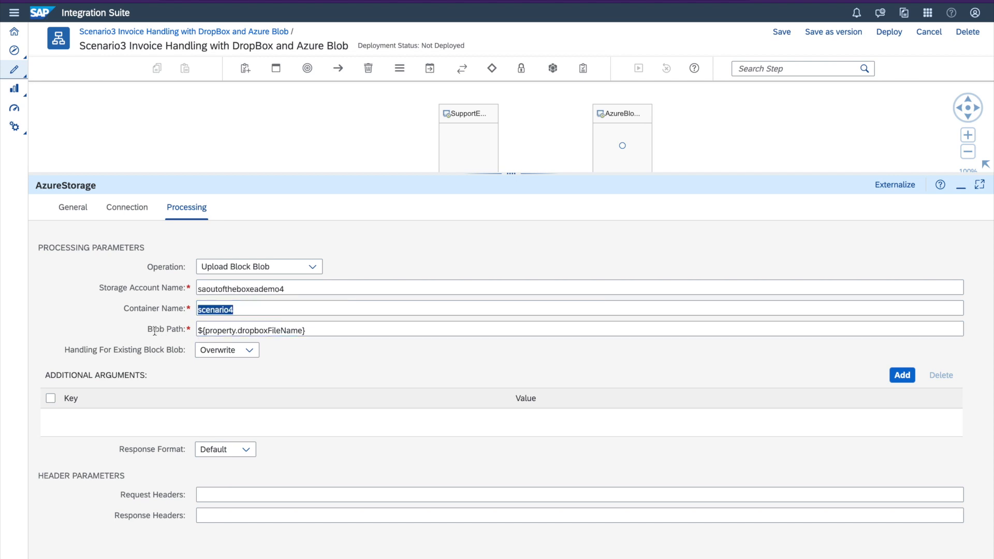
click(318, 333)
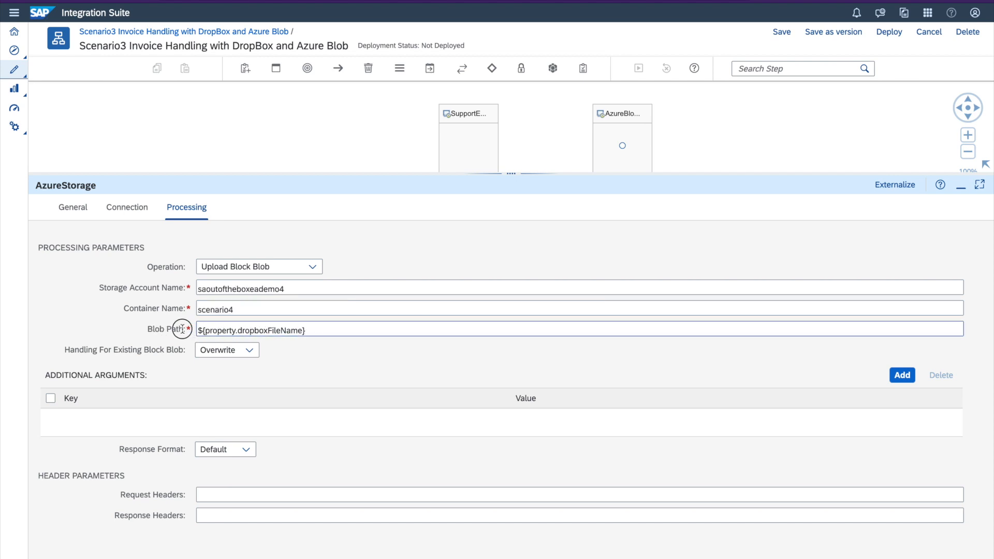
double_click(273, 331)
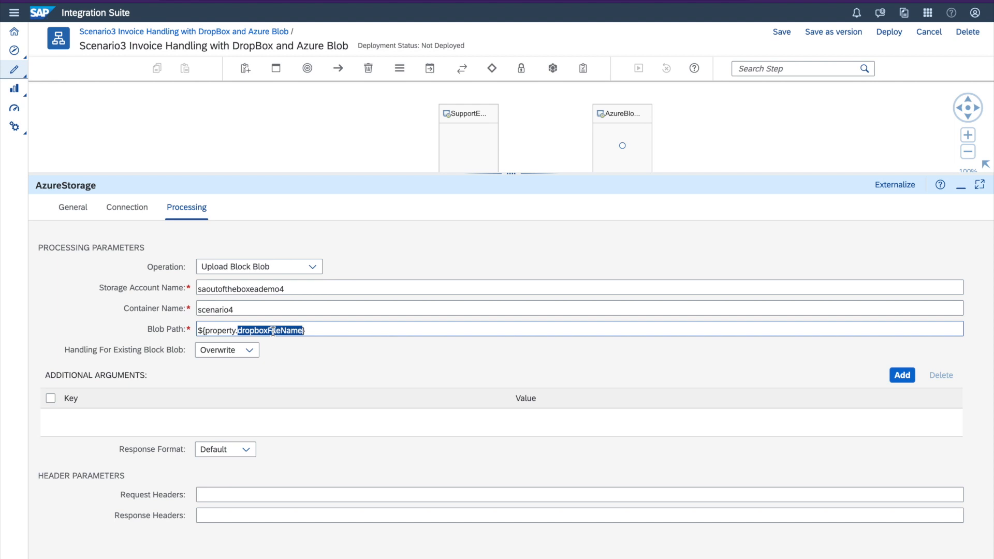
drag(317, 330, 198, 330)
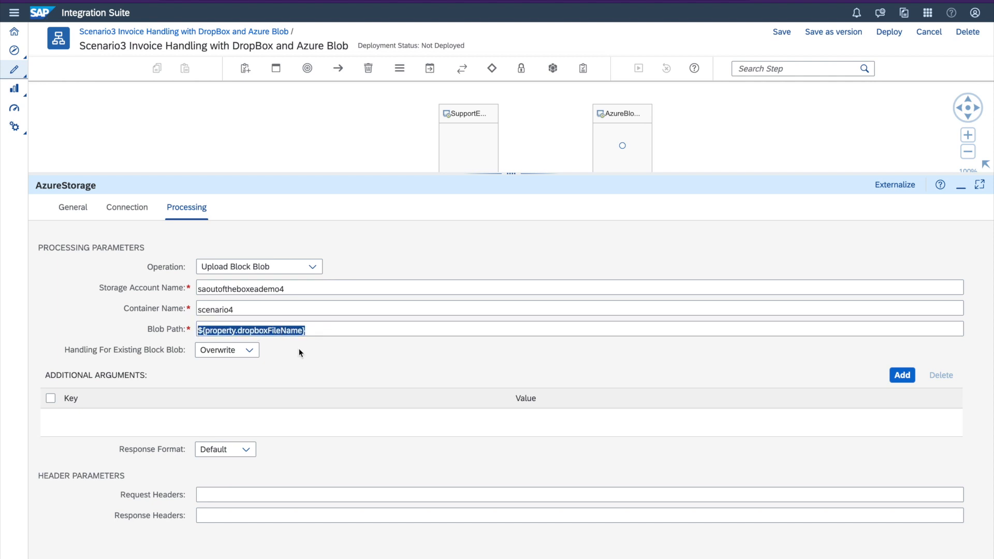
click(253, 351)
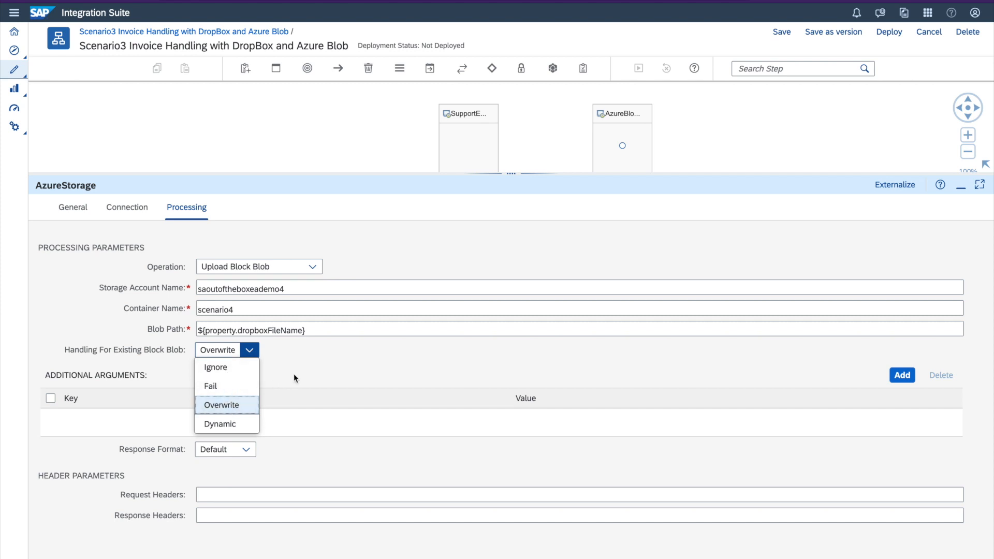
click(232, 405)
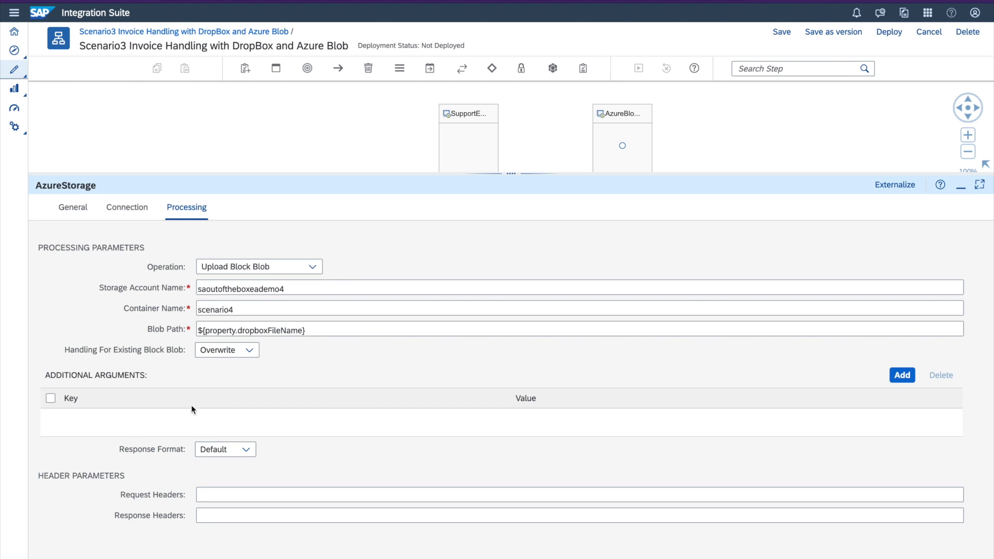
- Recheck the AzureStorage channel's connection and processing parameters, and collapse its properties
click(139, 215)
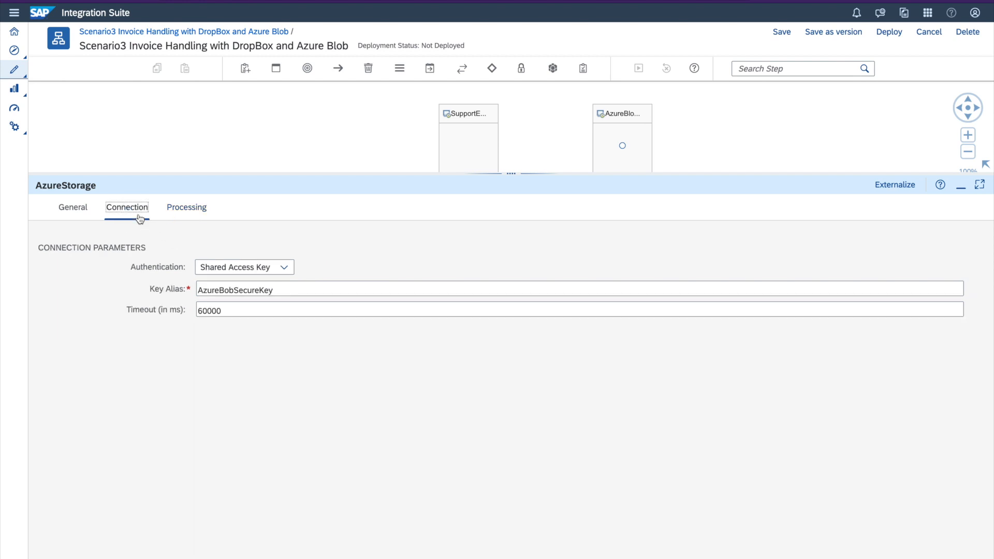
click(174, 216)
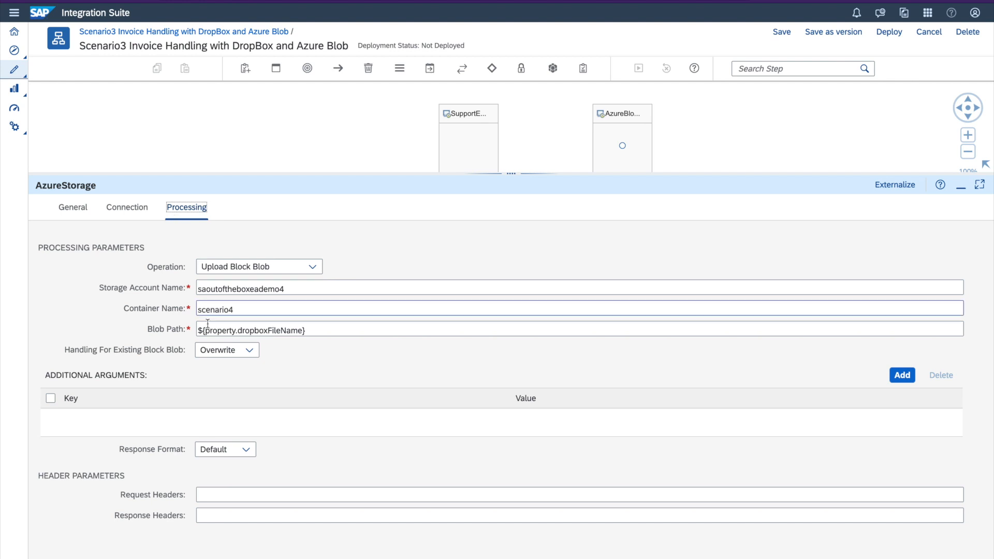
click(137, 213)
click(189, 212)
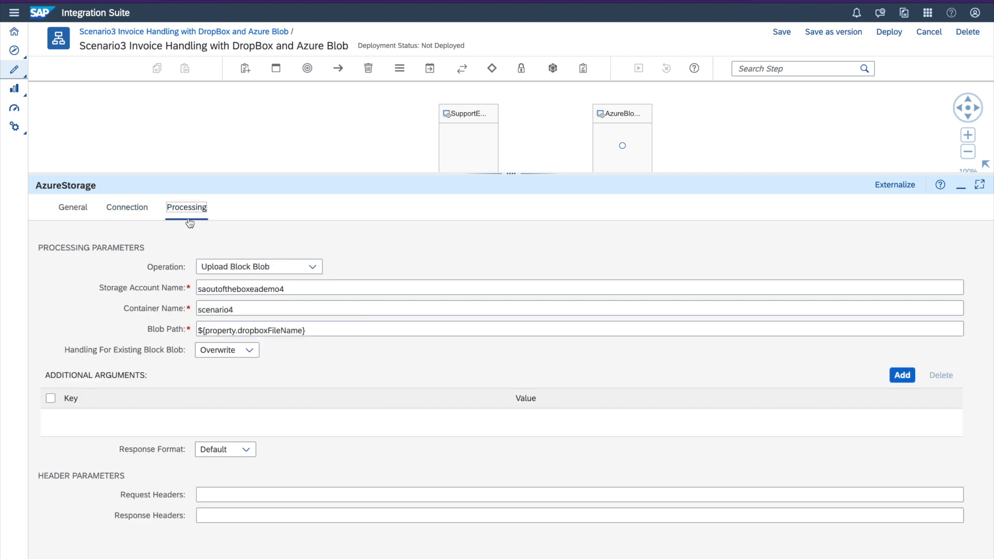
click(961, 188)
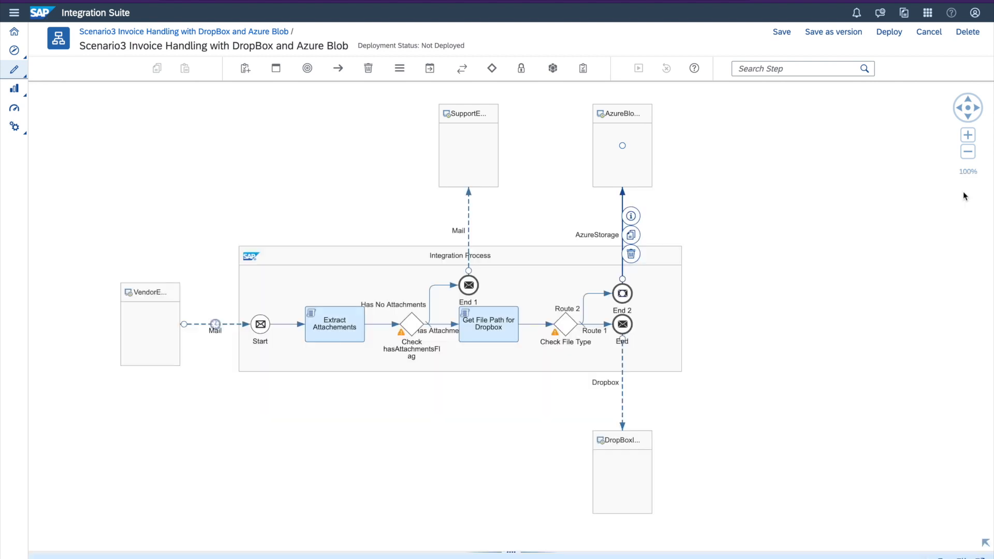
- Select the Dropbox channel leading to the DropBoxInvoiceStore receiver and expand its properties
click(623, 373)
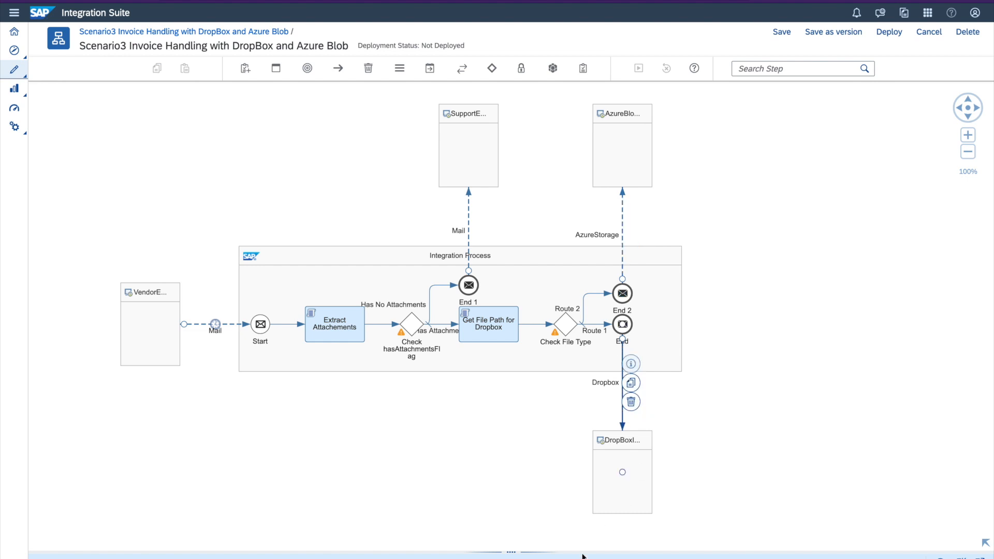
drag(519, 555, 536, 391)
drag(796, 321, 795, 214)
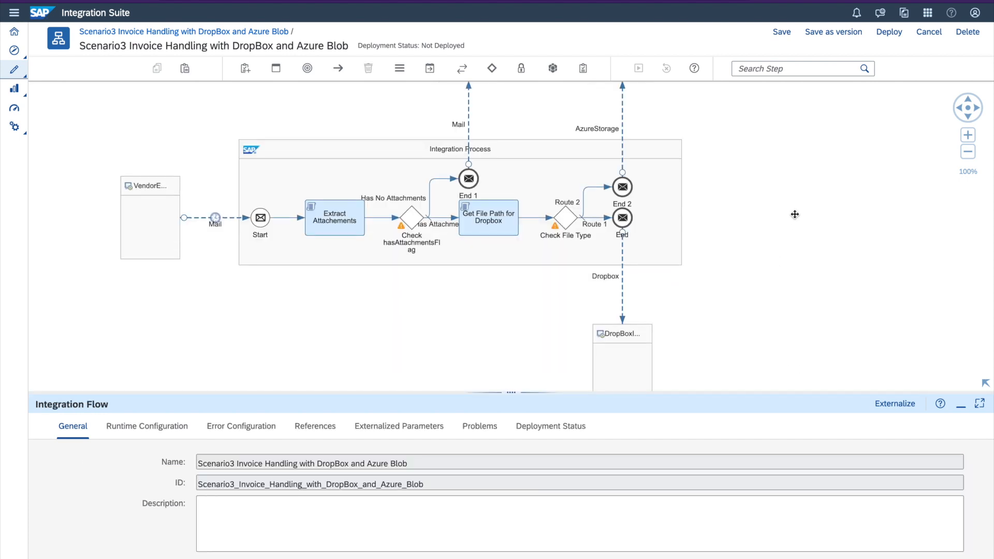
click(621, 349)
click(623, 275)
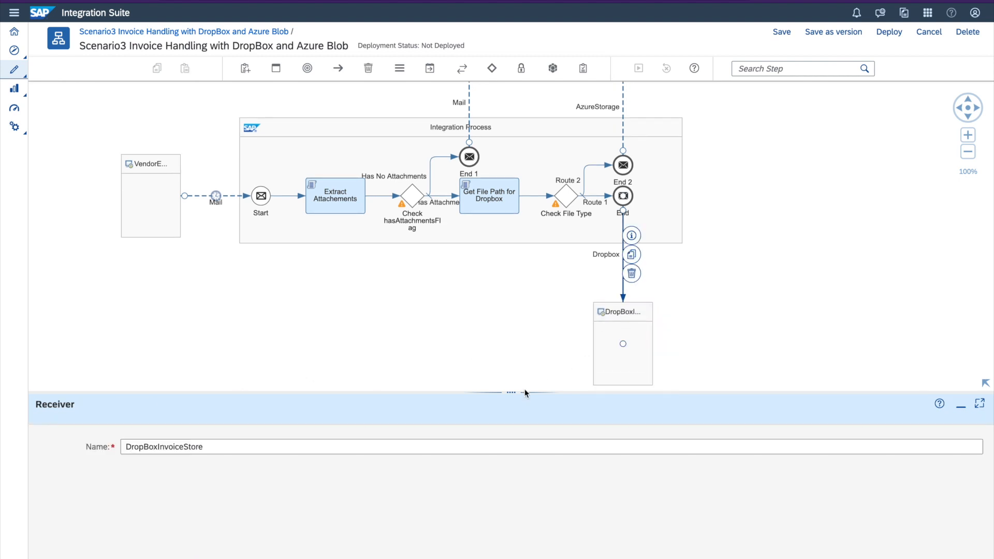
drag(513, 393, 520, 269)
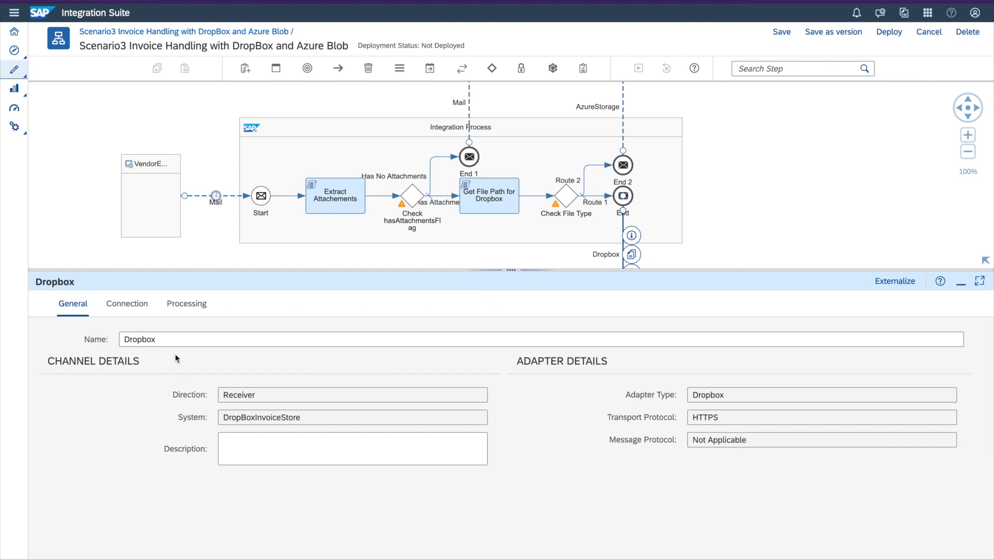
- Check the Dropbox channel's adapter type and transport protocol, and open its connection parameters
double_click(730, 396)
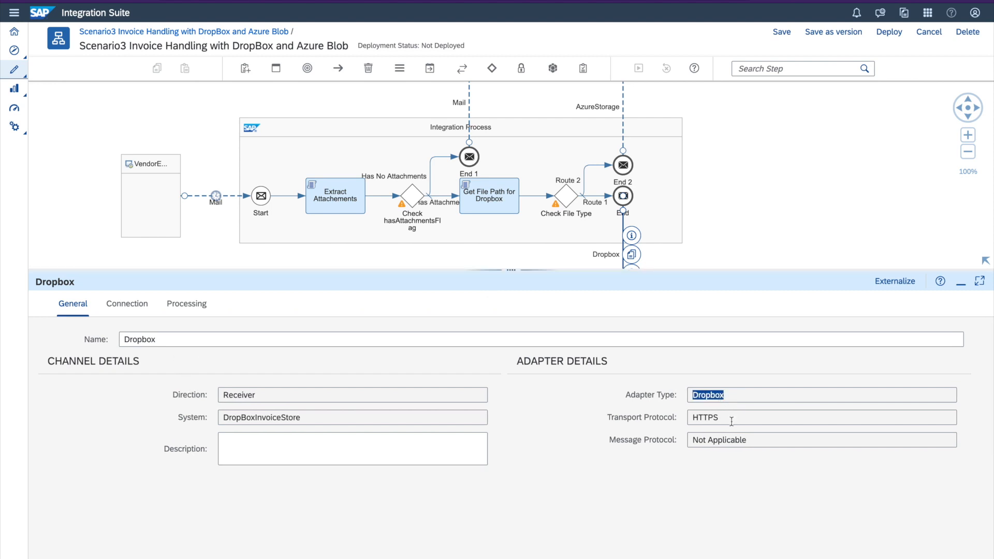
double_click(732, 420)
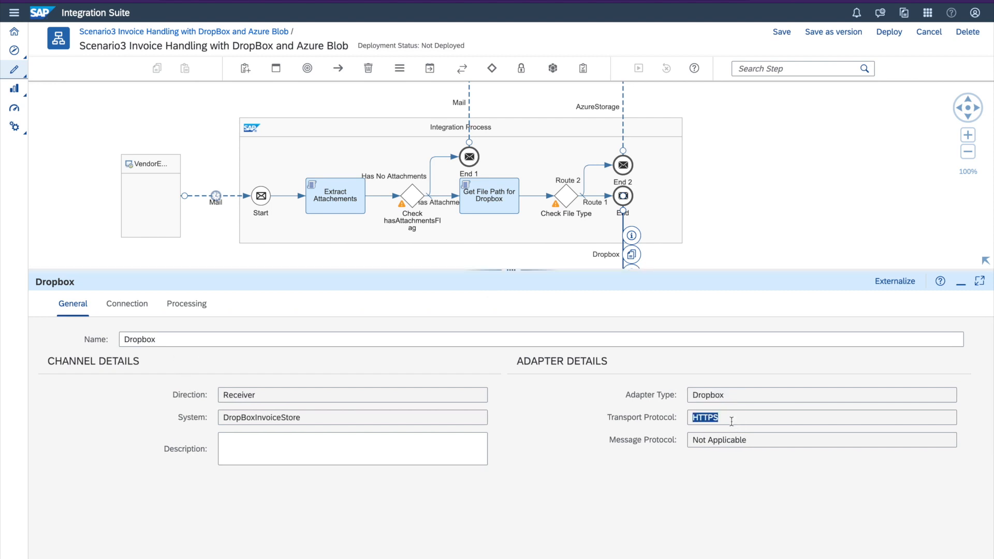
click(139, 309)
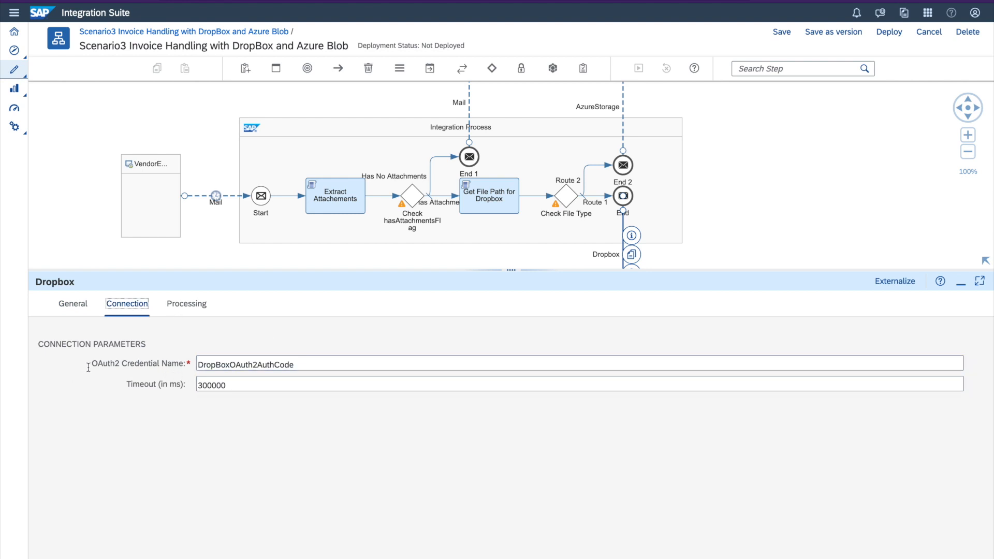
- Check the Dropbox channel's OAuth2 credential name against the DropBoxOAuth2AuthCode security material and view the credential types available for creation
double_click(267, 365)
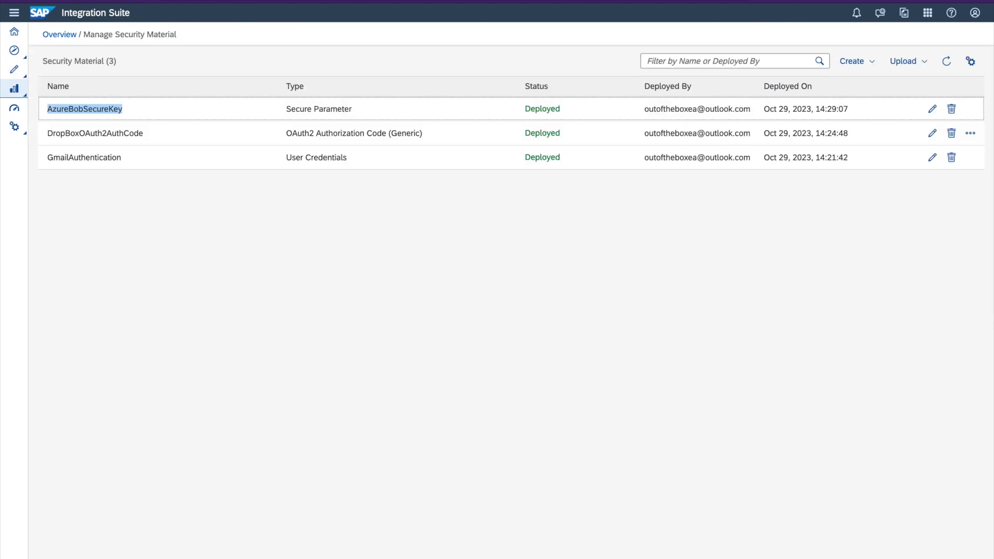
double_click(97, 131)
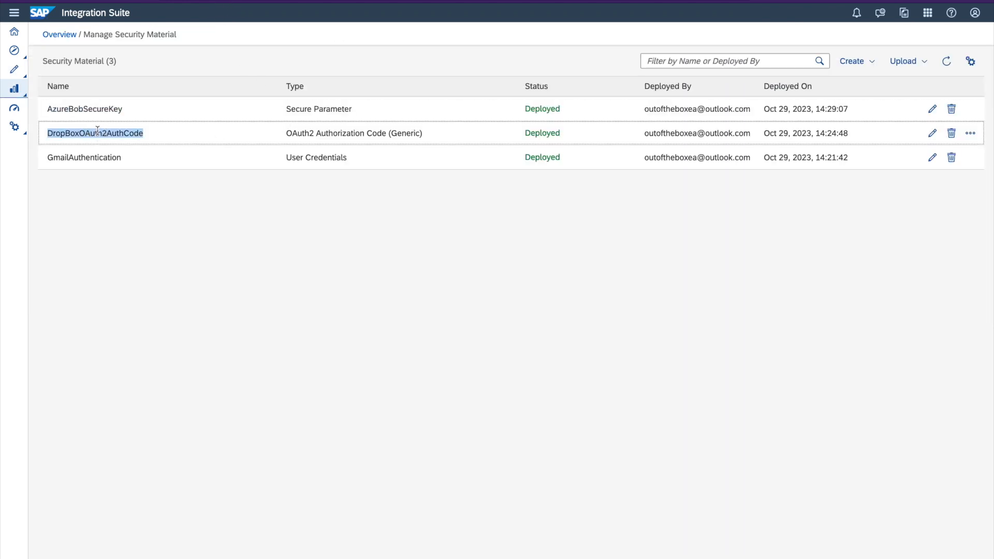
click(854, 61)
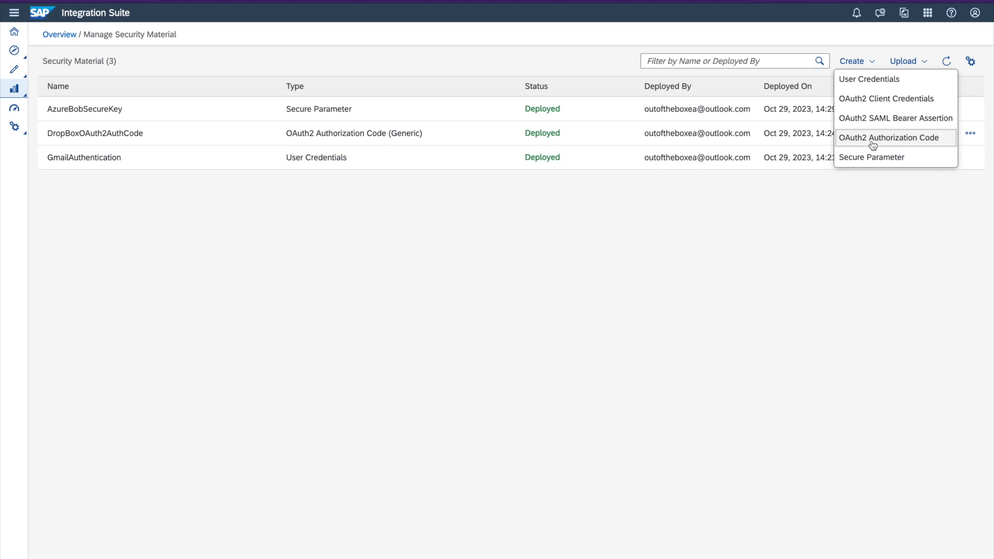
key(Down)
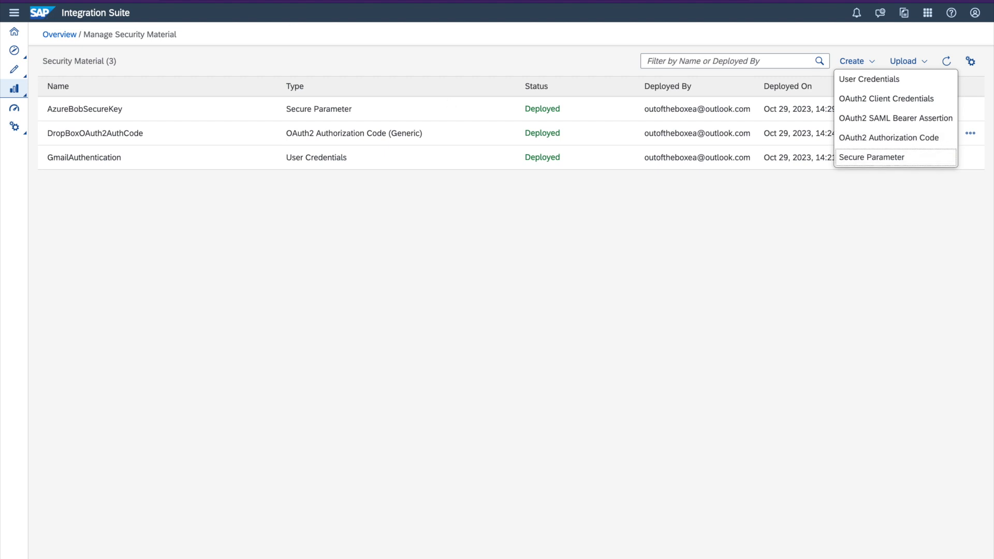
double_click(106, 133)
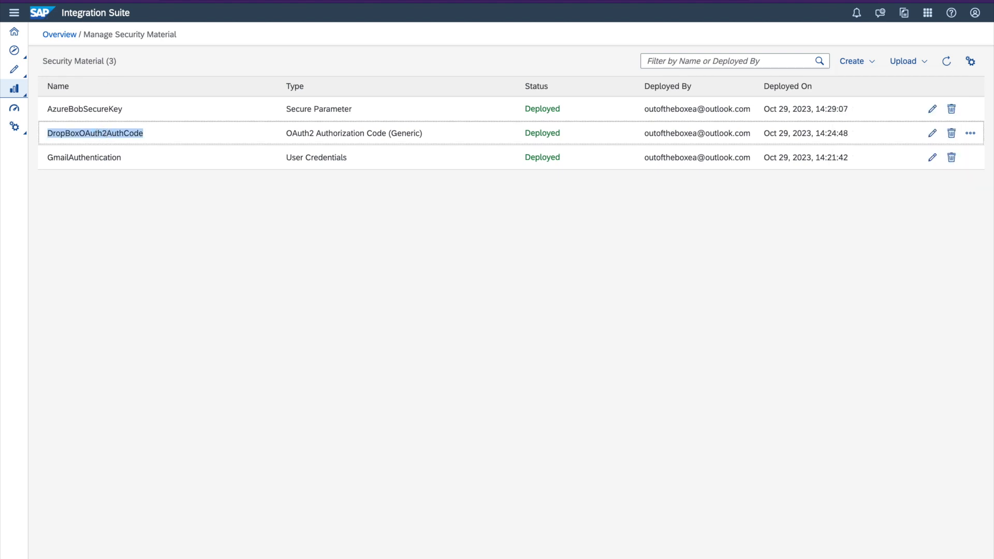
click(88, 1)
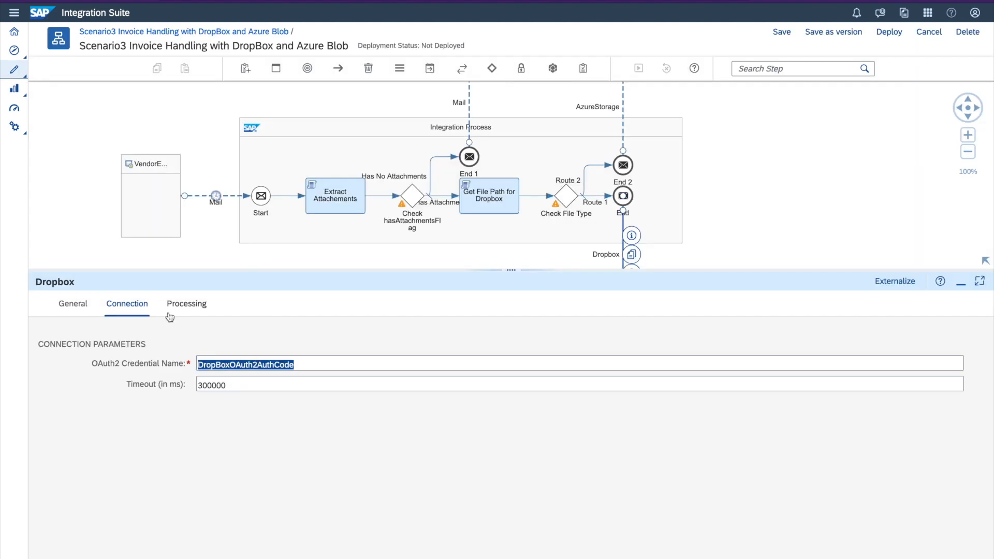
- Examine the Dropbox channel's processing parameters, including the file path expression and response format options, keeping JSON
click(182, 307)
drag(262, 276, 275, 212)
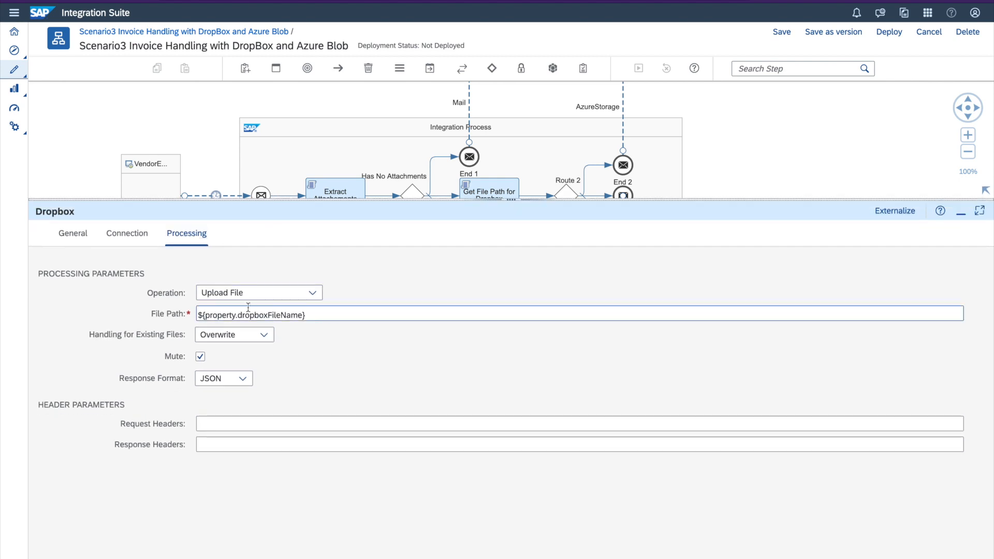
click(306, 315)
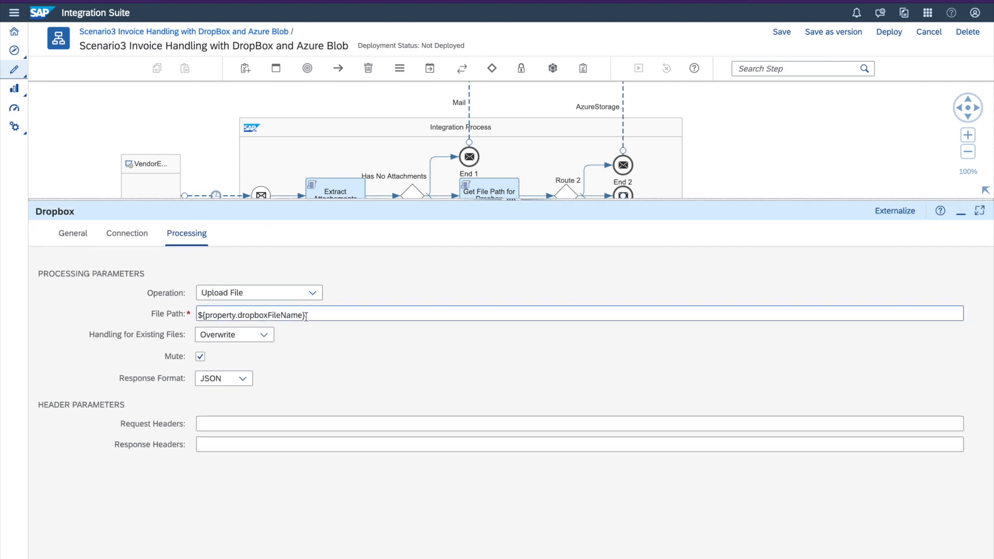
click(192, 316)
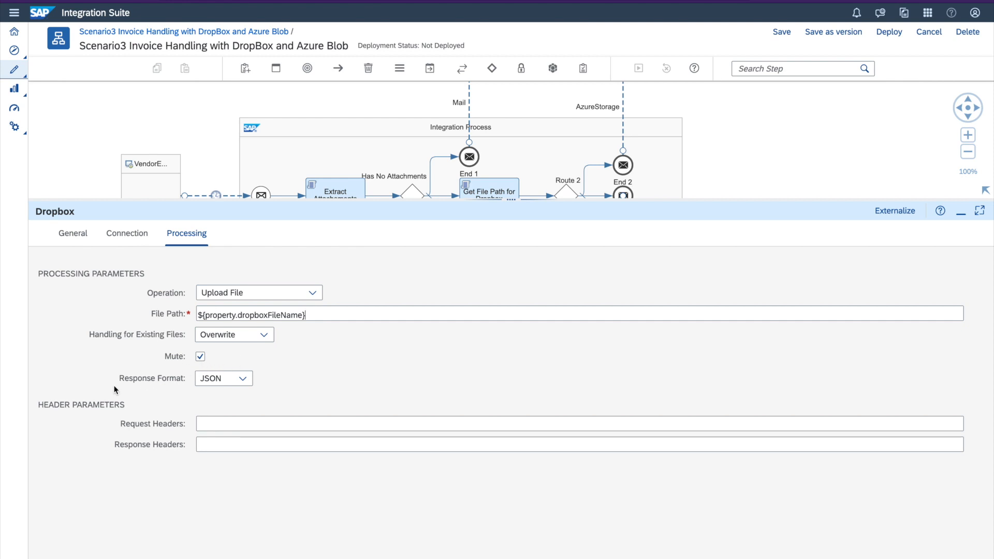
click(243, 379)
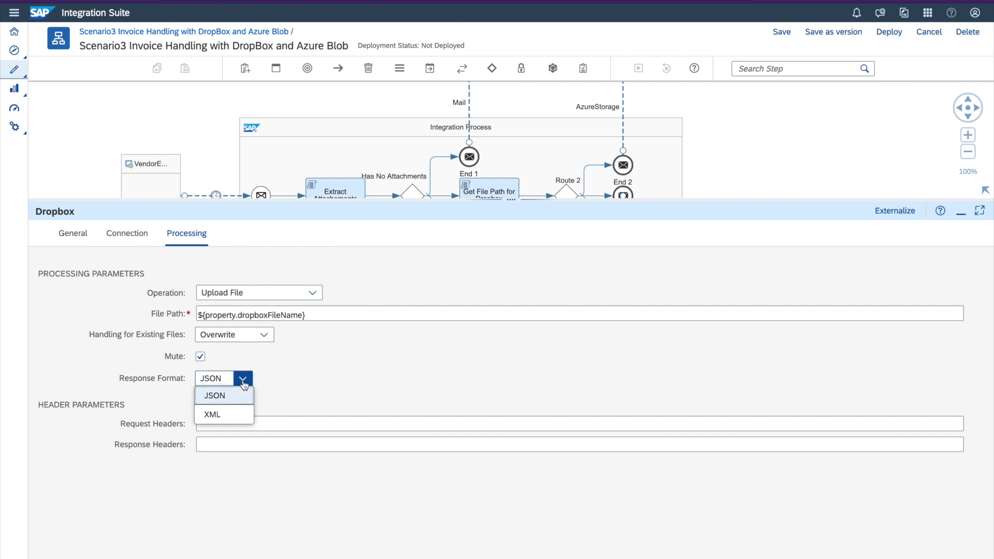
click(275, 376)
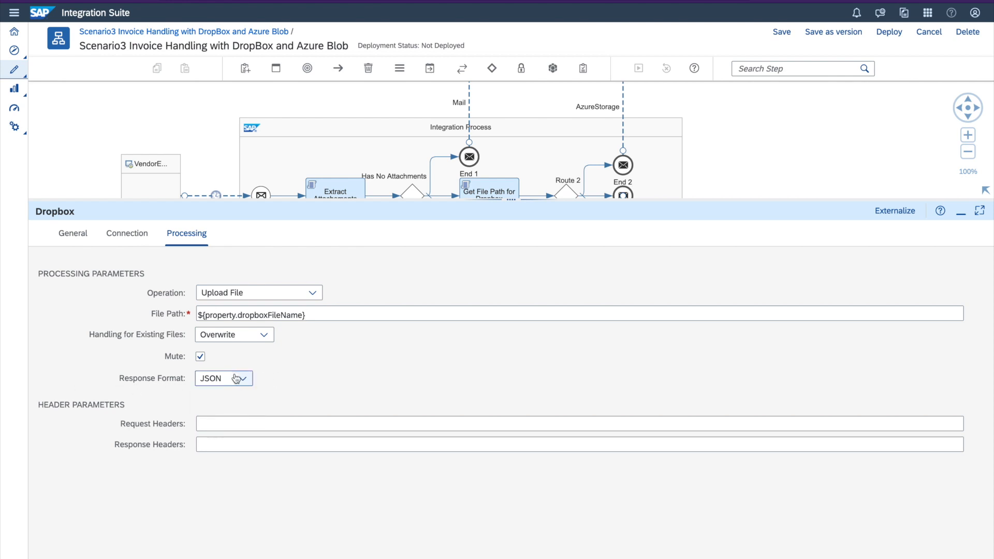
- Switch from the Dropbox channel to the SupportEmailServer Mail channel and check its adapter type and transport protocol
click(961, 213)
drag(764, 234, 776, 296)
drag(748, 202, 775, 248)
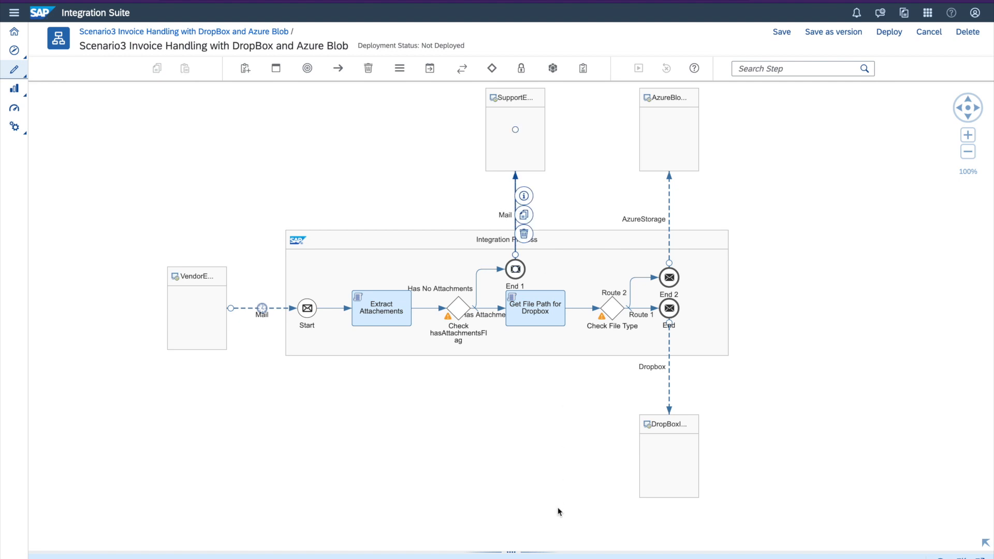
drag(511, 550, 512, 250)
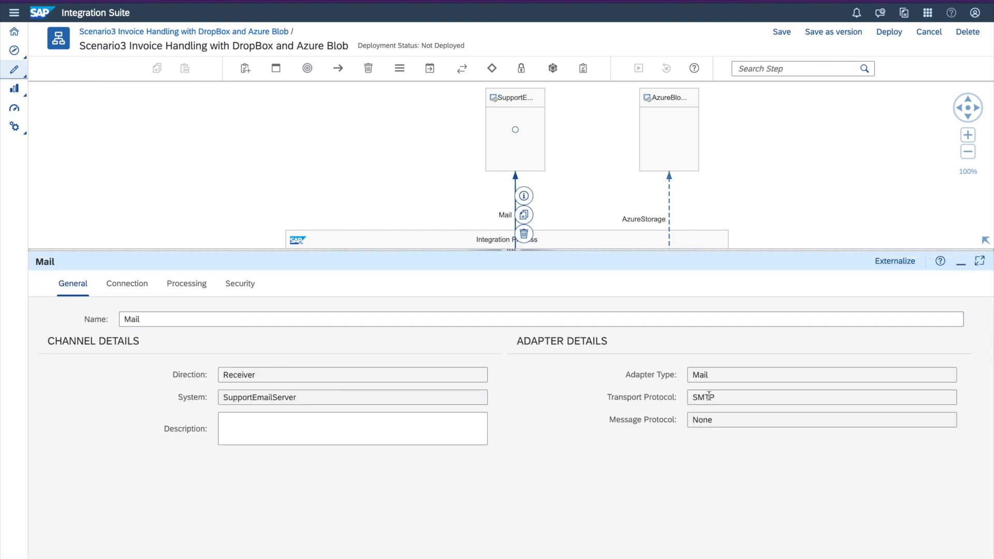
drag(717, 381, 688, 376)
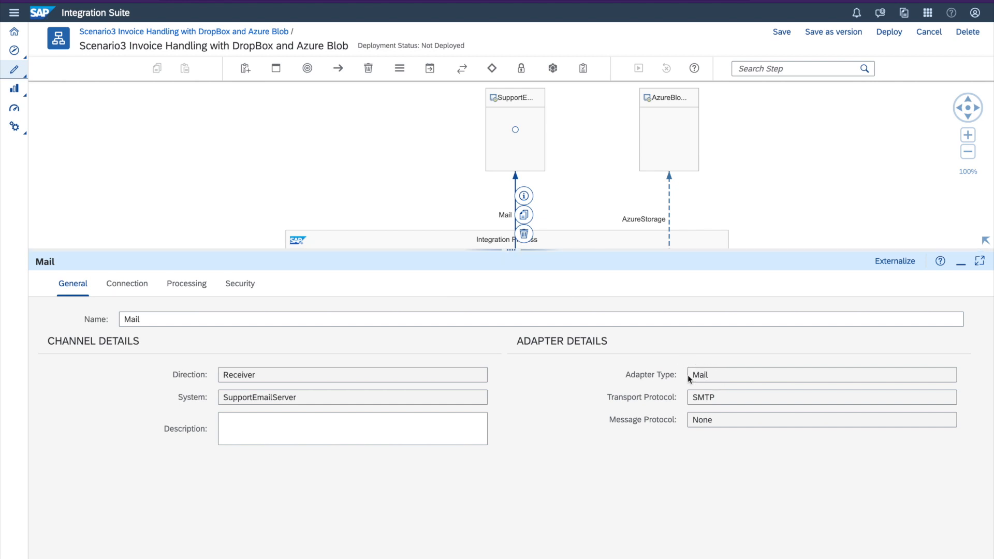
double_click(706, 399)
- Examine the Mail receiver channel's connection details, focusing on the server address and credential name
click(126, 285)
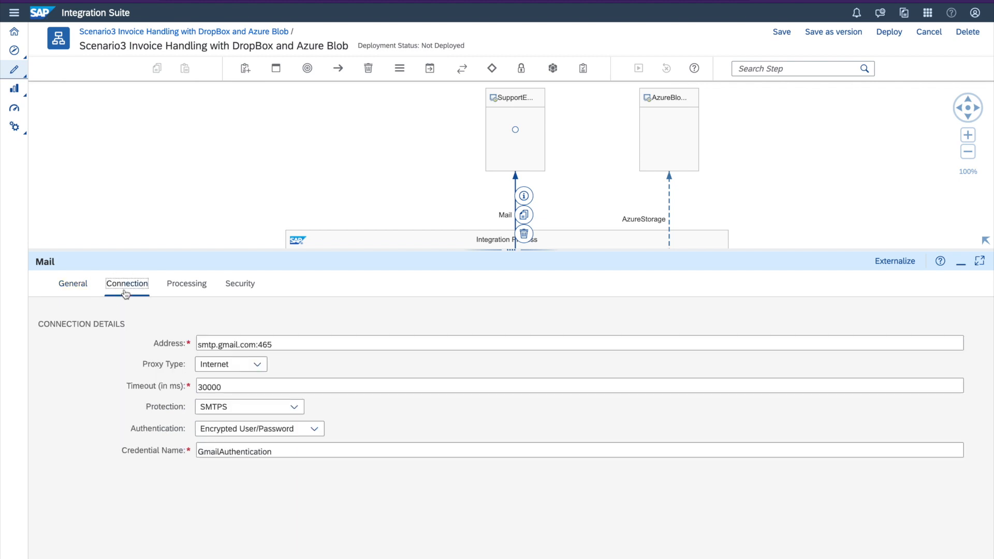
click(206, 350)
double_click(205, 350)
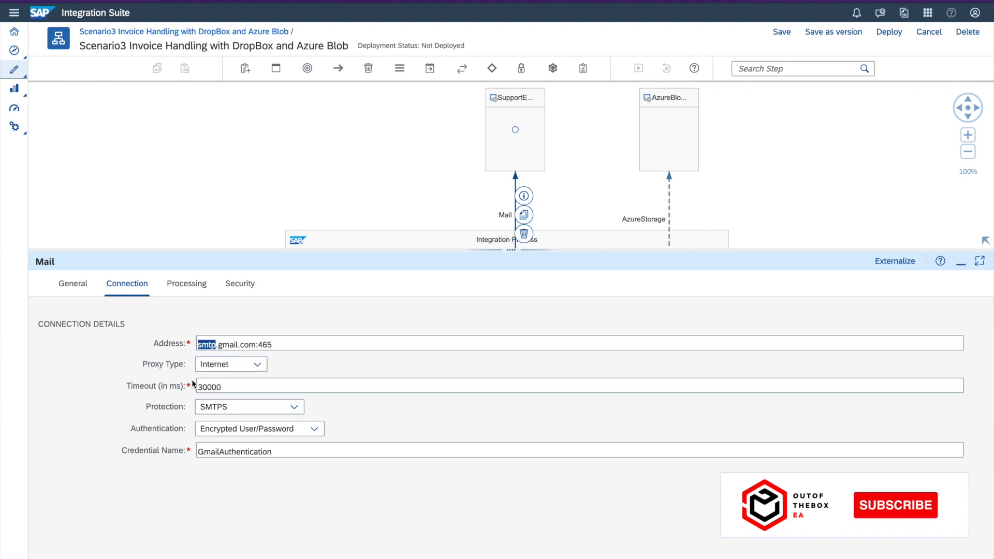
click(249, 450)
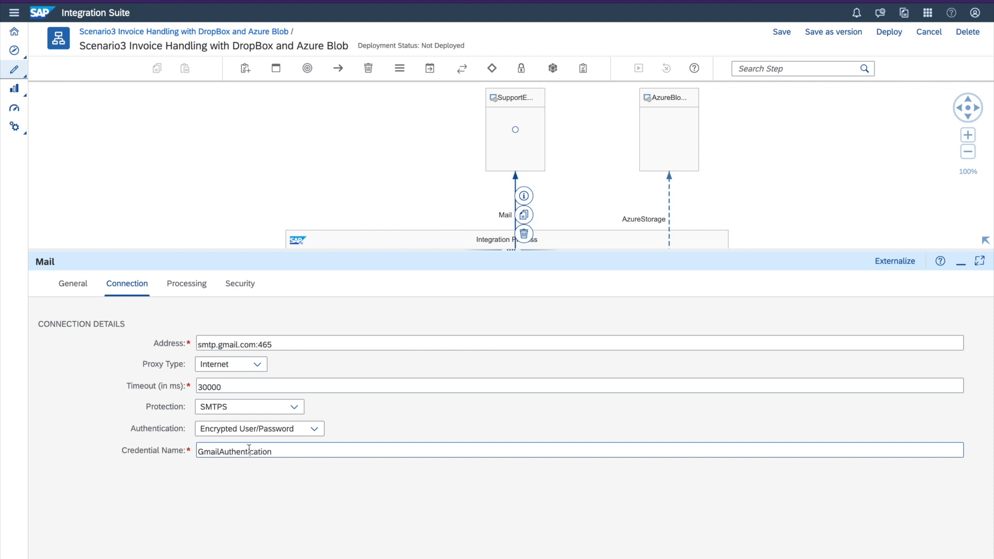
double_click(244, 450)
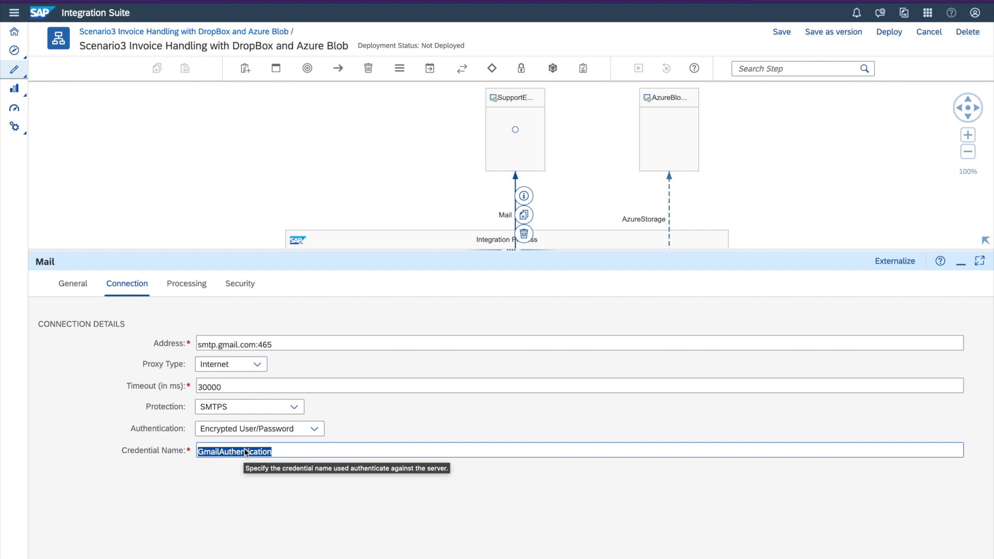
- Examine the Mail receiver channel's processing attributes, including the sender and recipient addresses, subject and mail body
click(195, 288)
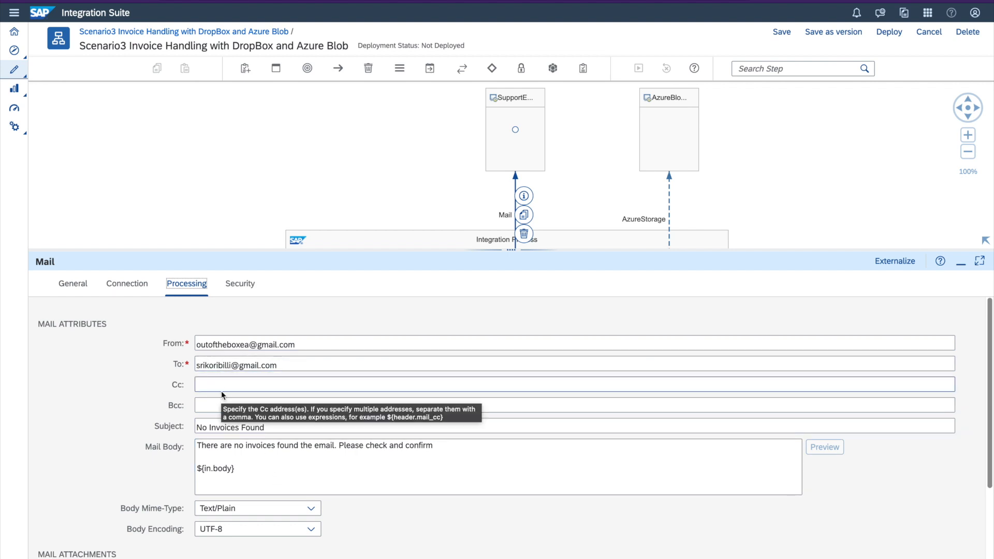
click(213, 348)
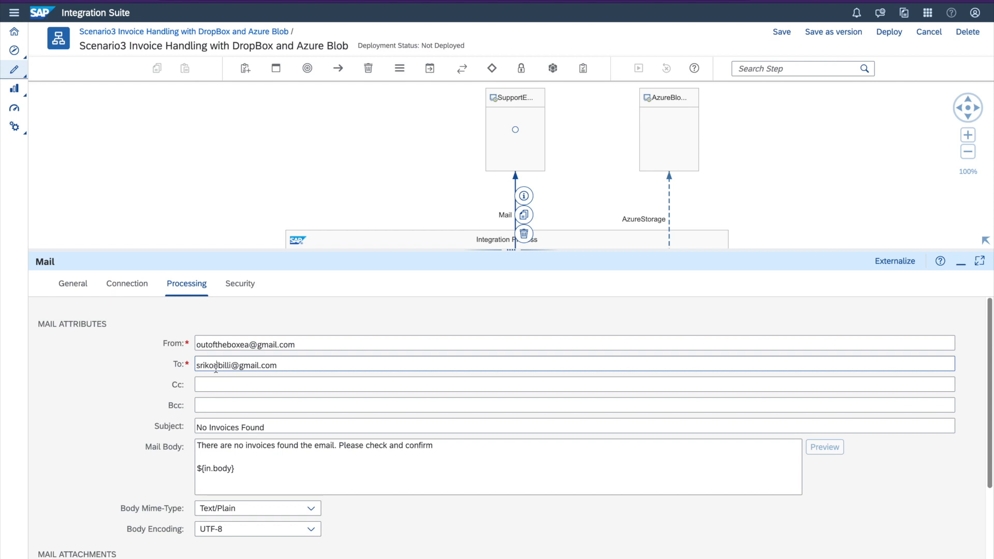
click(216, 369)
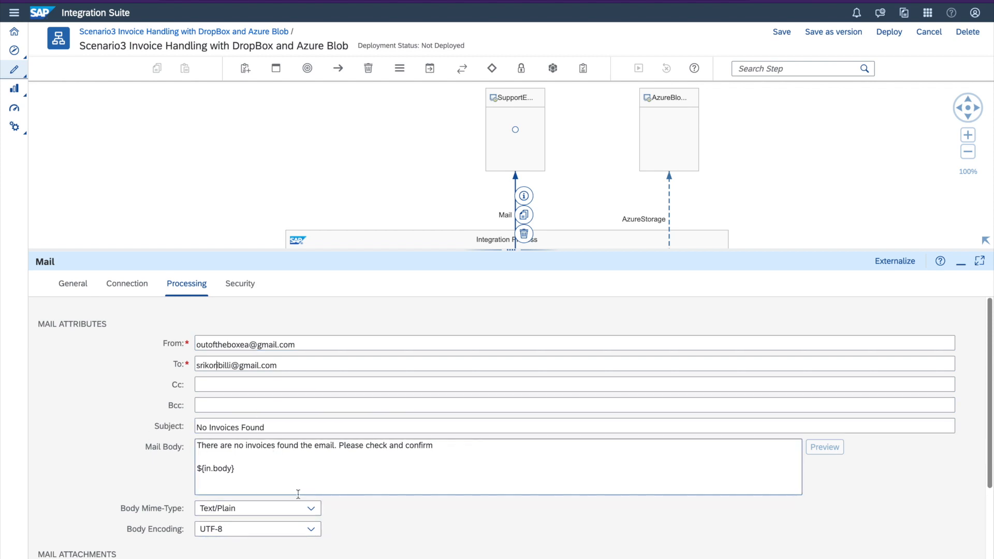
- Check the Mail channel's signature and encryption type, revisit its mail attributes, and collapse its properties
click(240, 284)
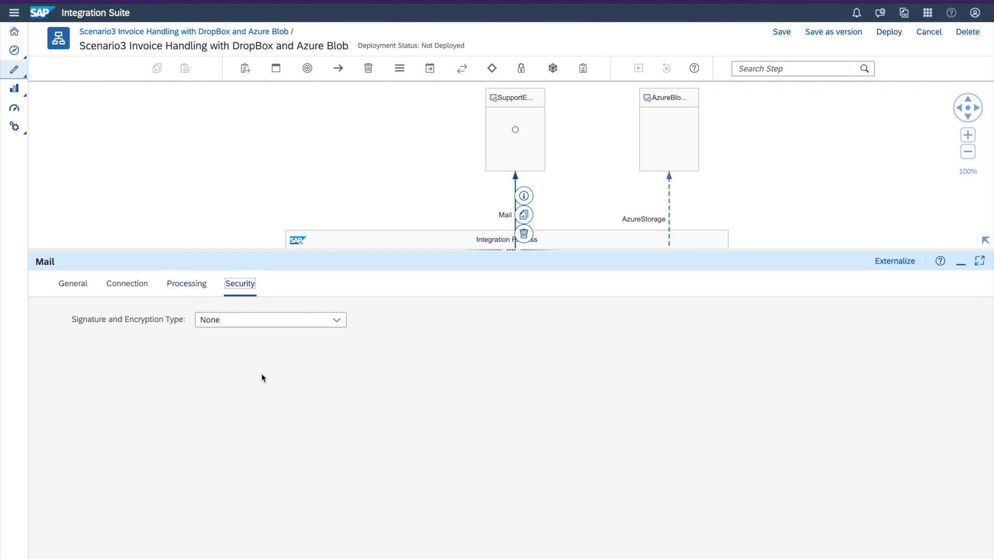
click(136, 284)
click(176, 286)
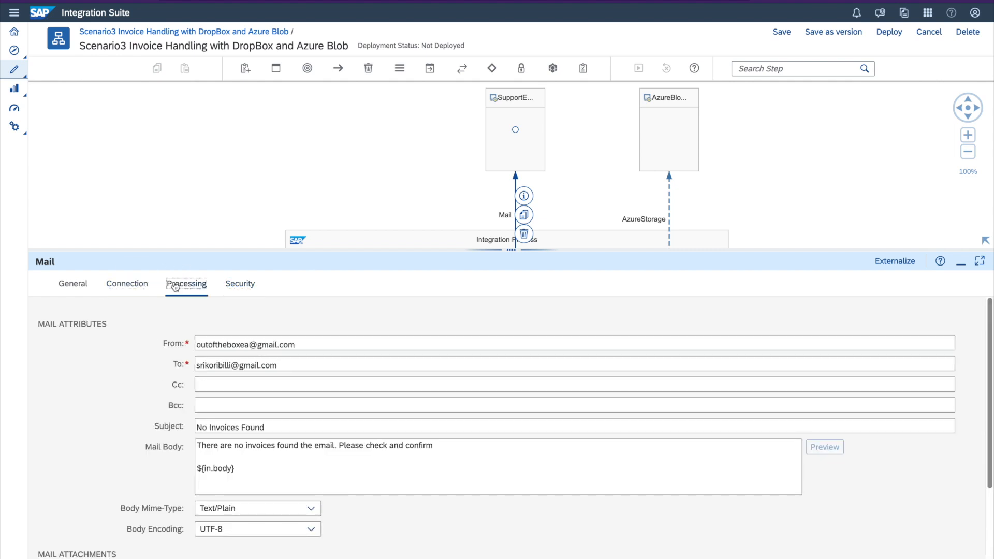
click(961, 263)
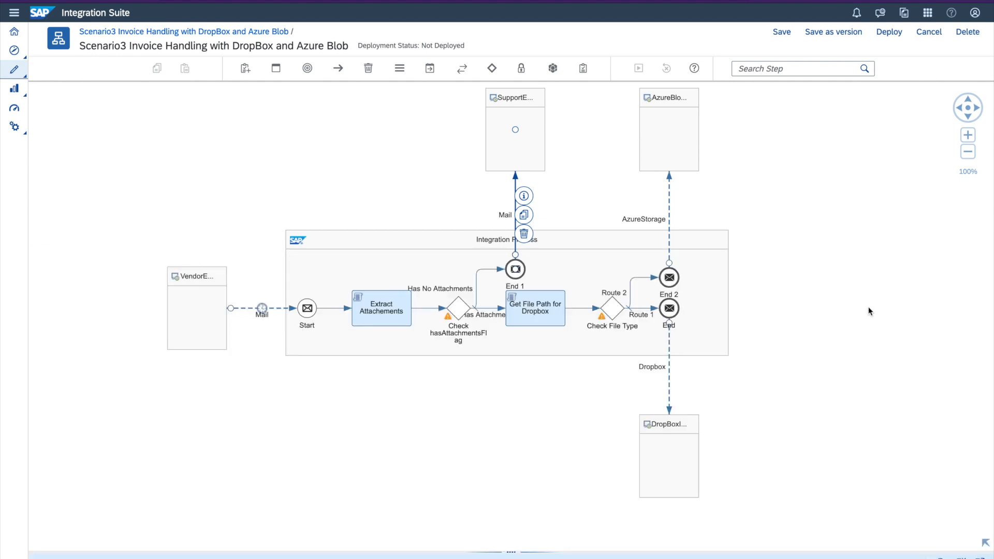
- Save the invoice handling integration flow and deploy it on the Cloud Integration runtime profile
click(812, 330)
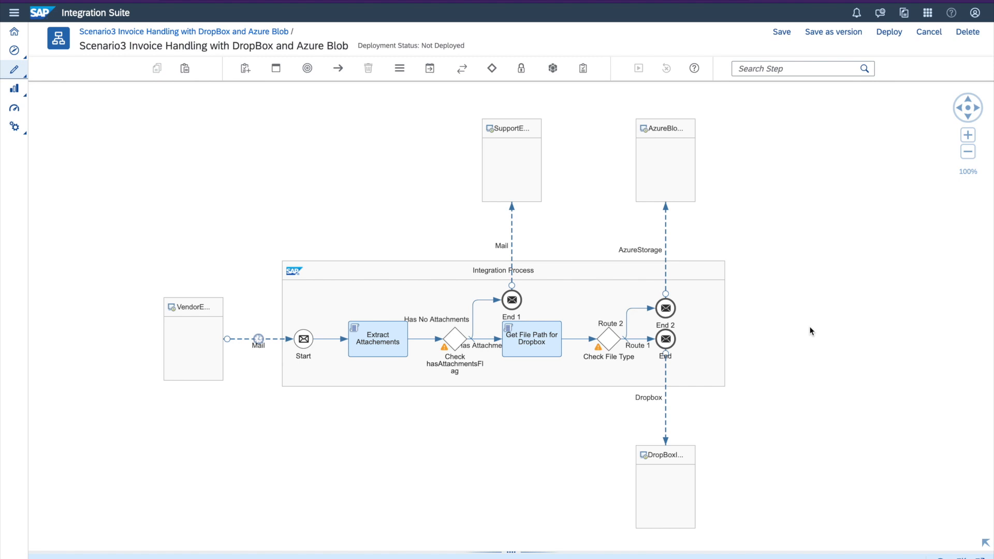
click(782, 33)
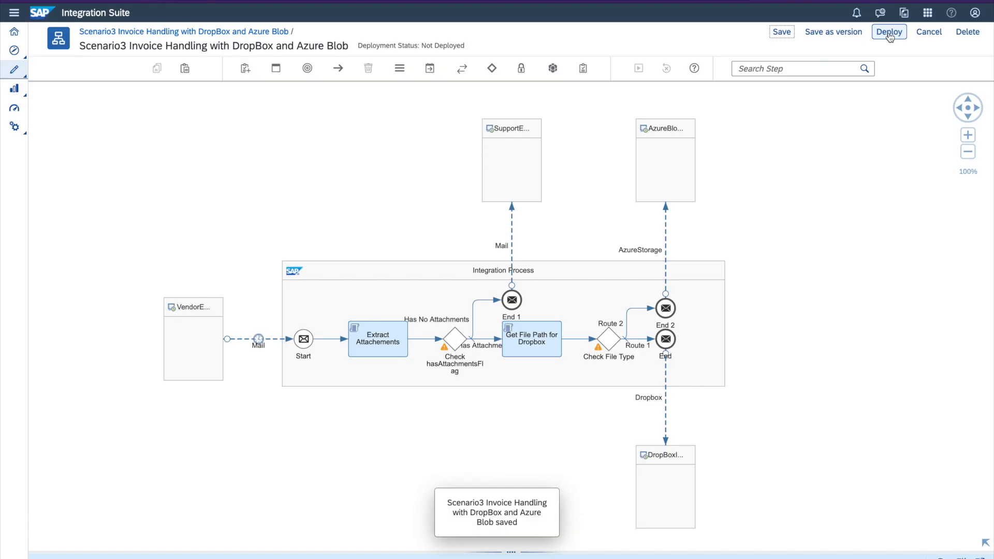
click(890, 34)
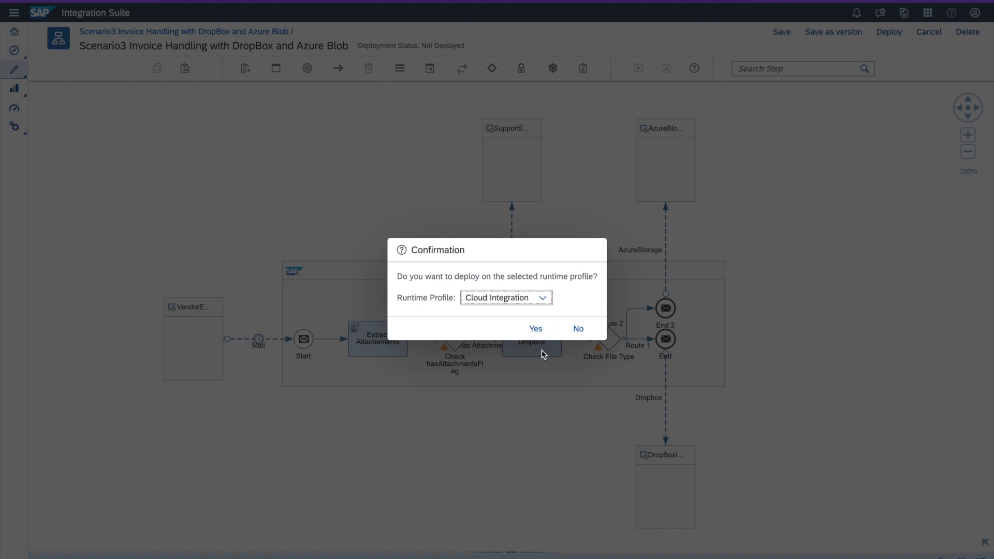
click(537, 328)
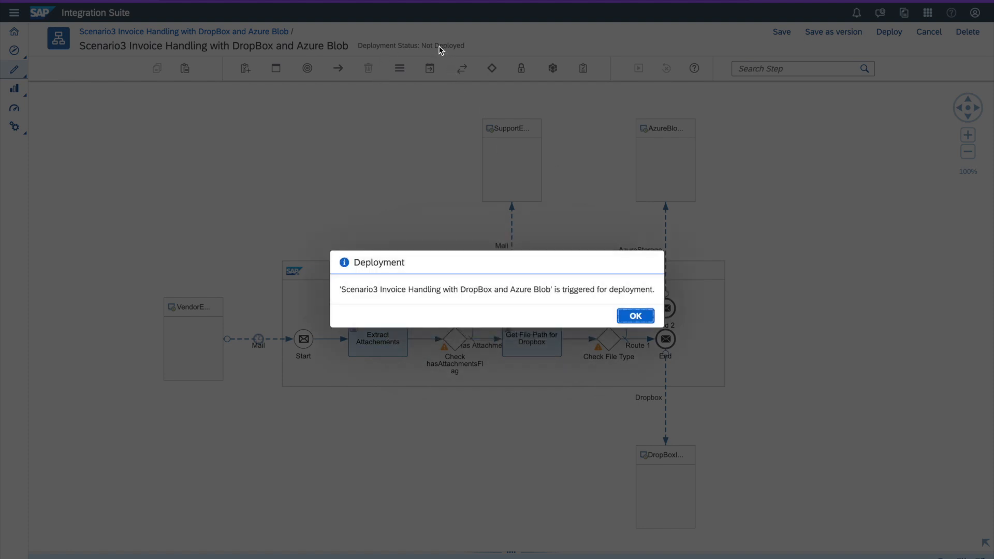
click(635, 315)
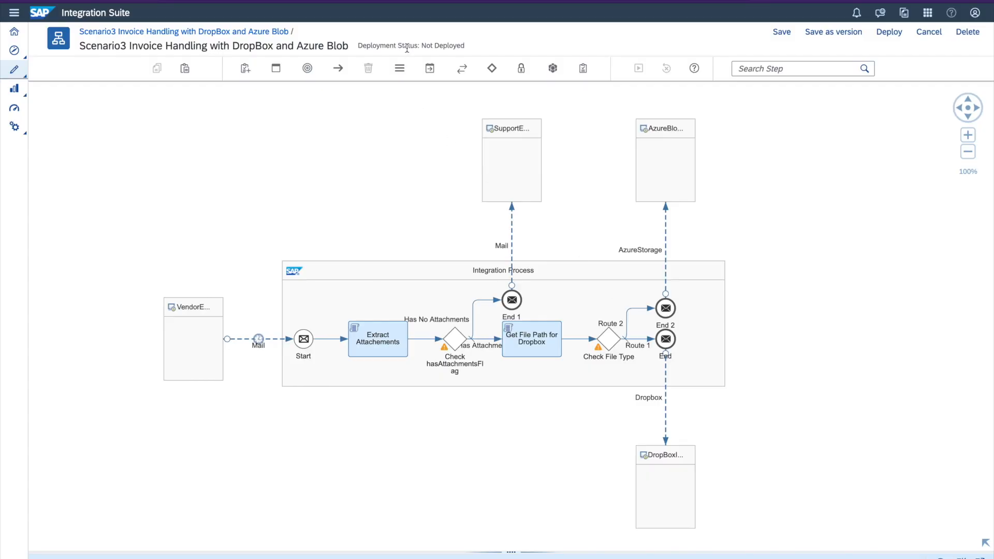
- Check the integration flow's deployment status and runtime status beside its title
double_click(407, 45)
click(407, 46)
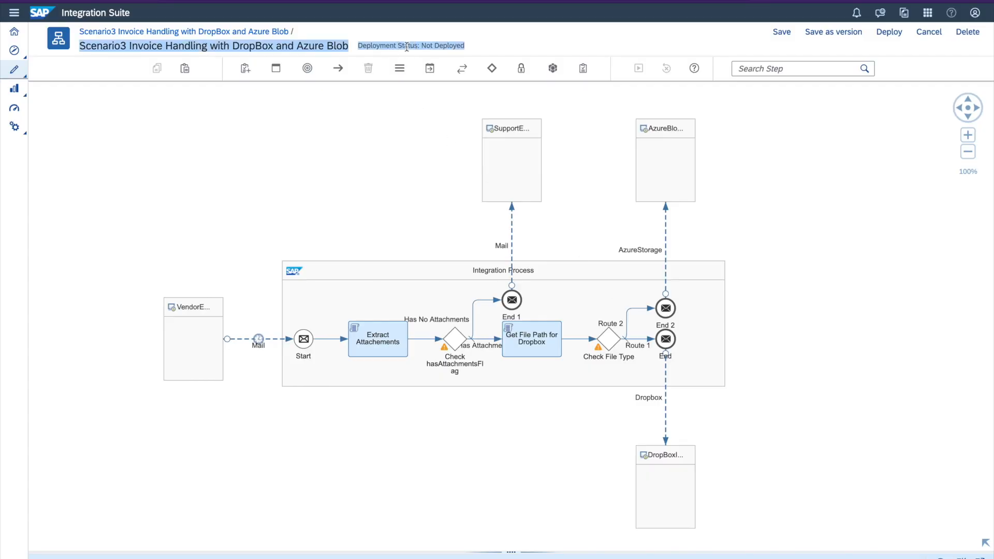
double_click(436, 47)
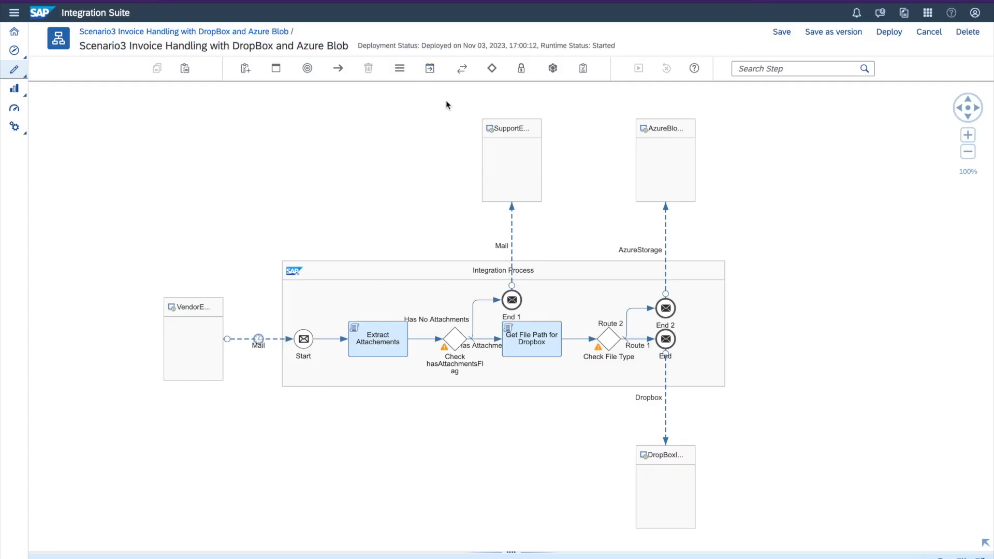
drag(395, 45, 627, 46)
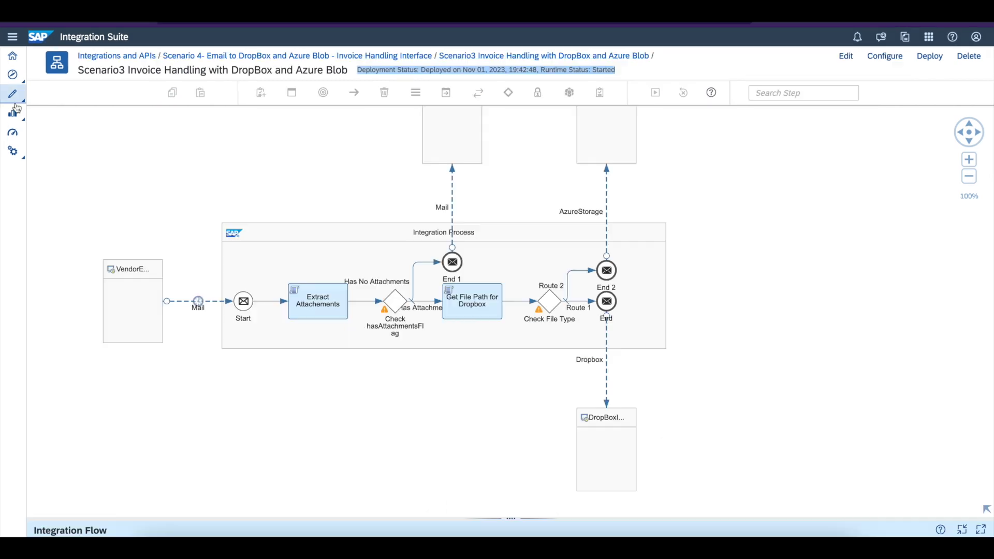
- Open the monitoring overview for integrations and APIs and view the started integration content
click(12, 113)
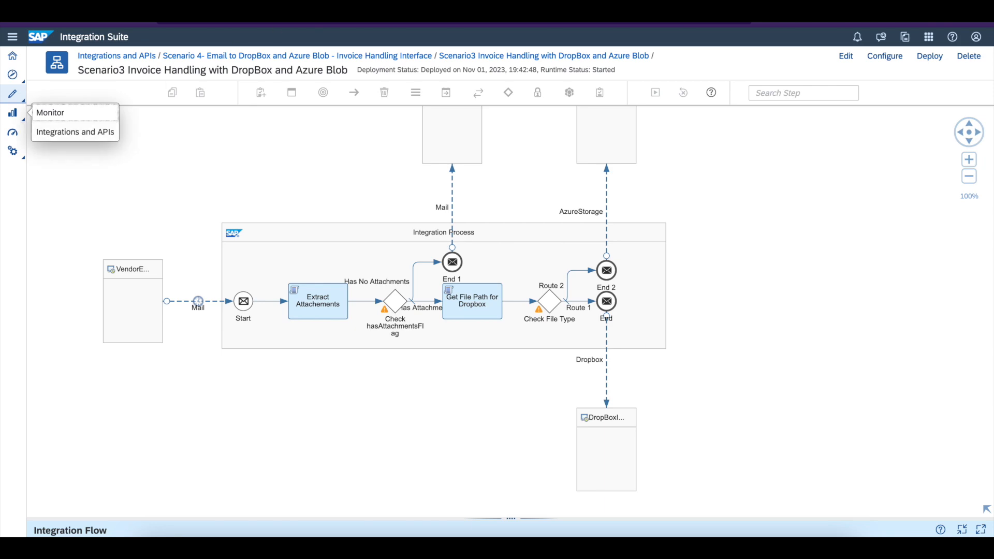
click(84, 132)
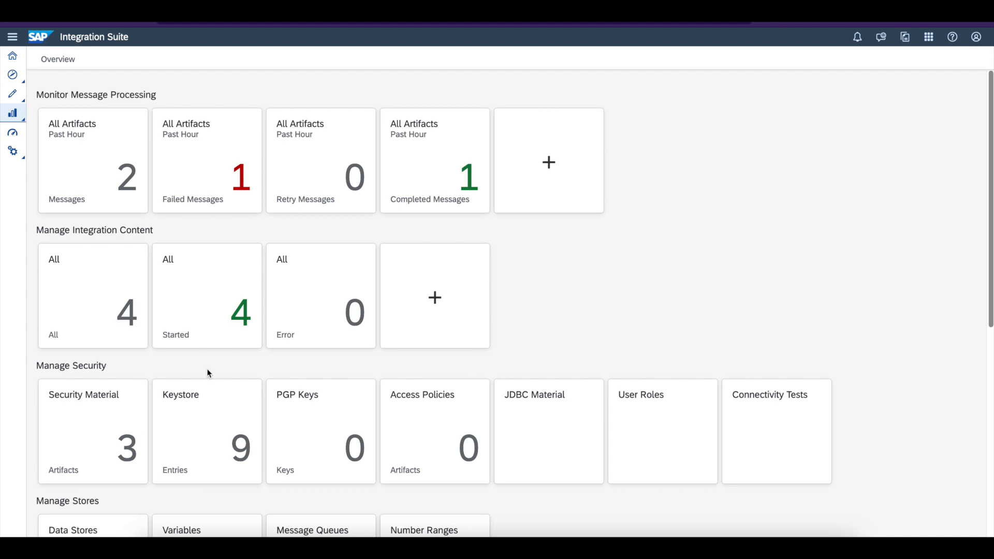
click(195, 287)
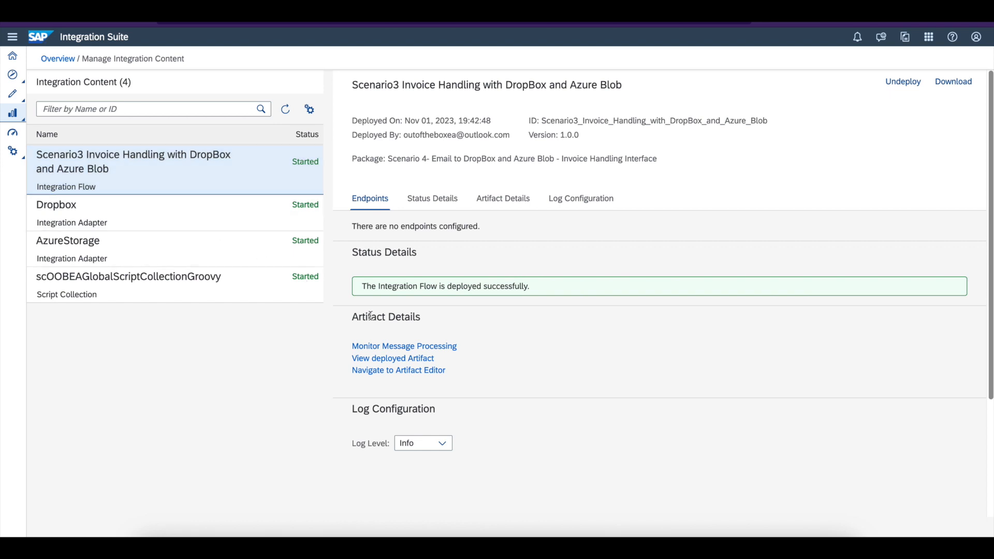
- Review the deployment details of the invoice handling flow, Dropbox and AzureStorage adapters and the Groovy script collection, and return to the monitoring overview
click(173, 278)
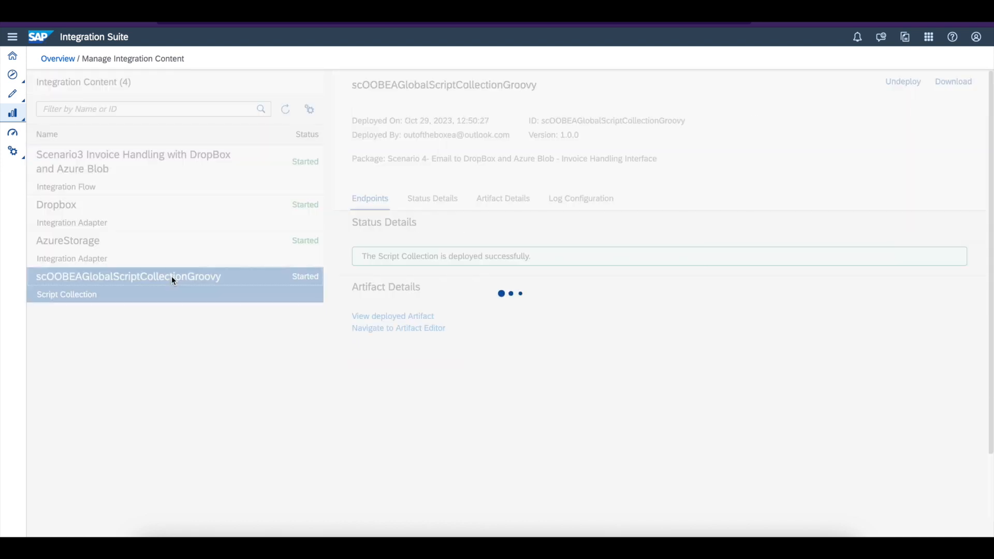
click(173, 252)
click(172, 223)
click(171, 182)
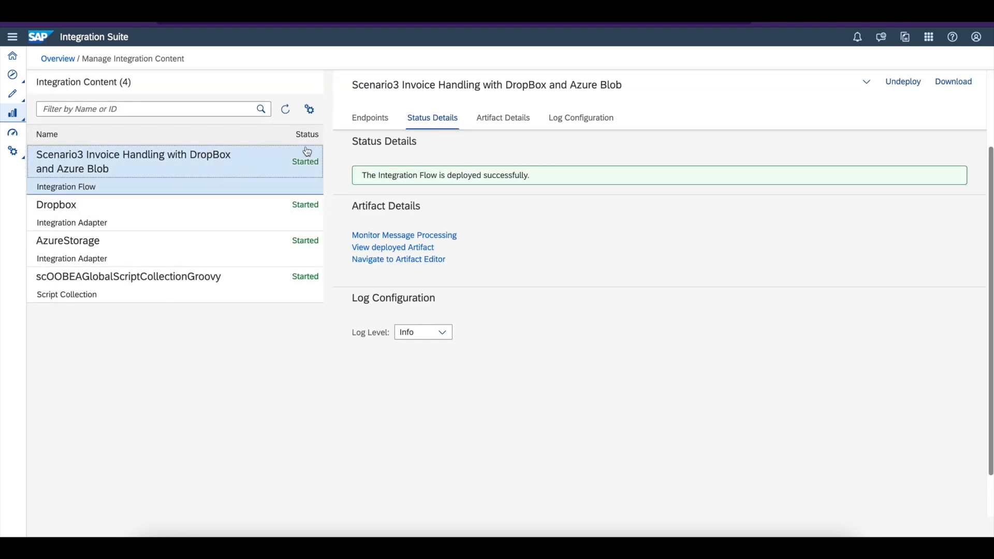
click(361, 127)
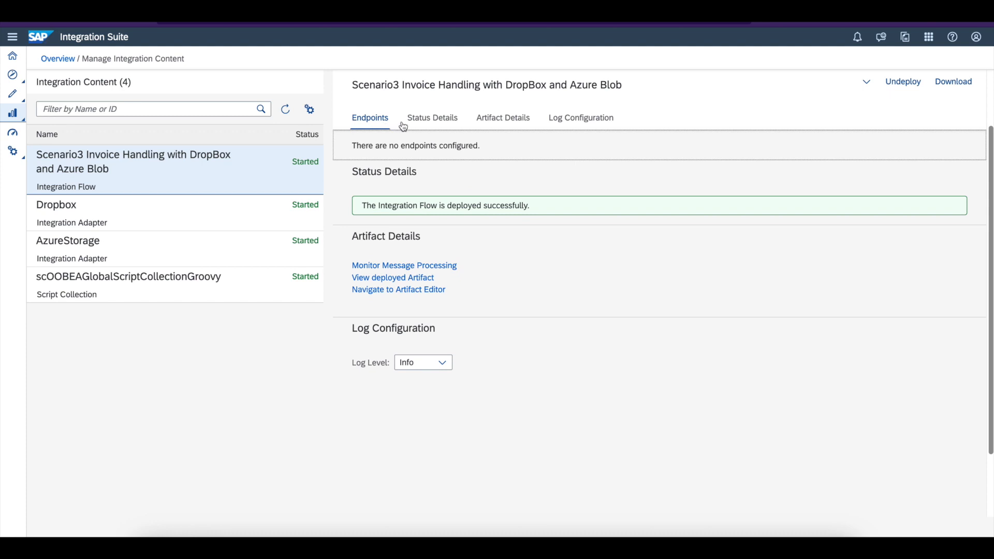
click(111, 208)
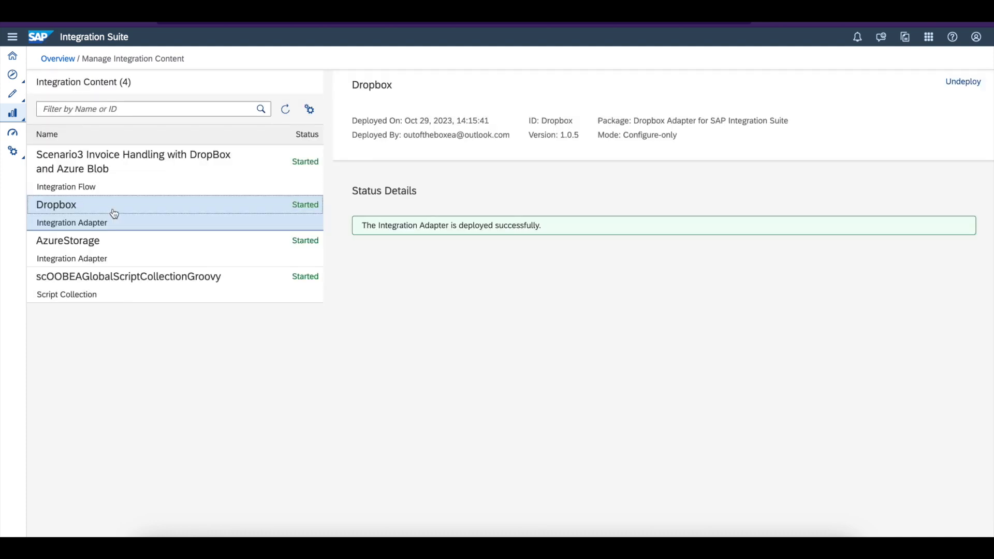
click(124, 236)
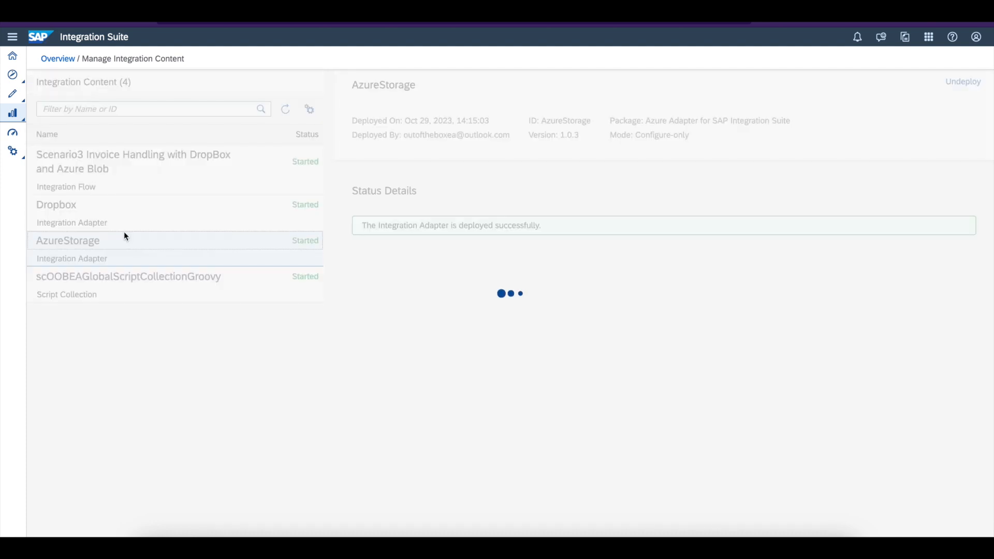
click(144, 279)
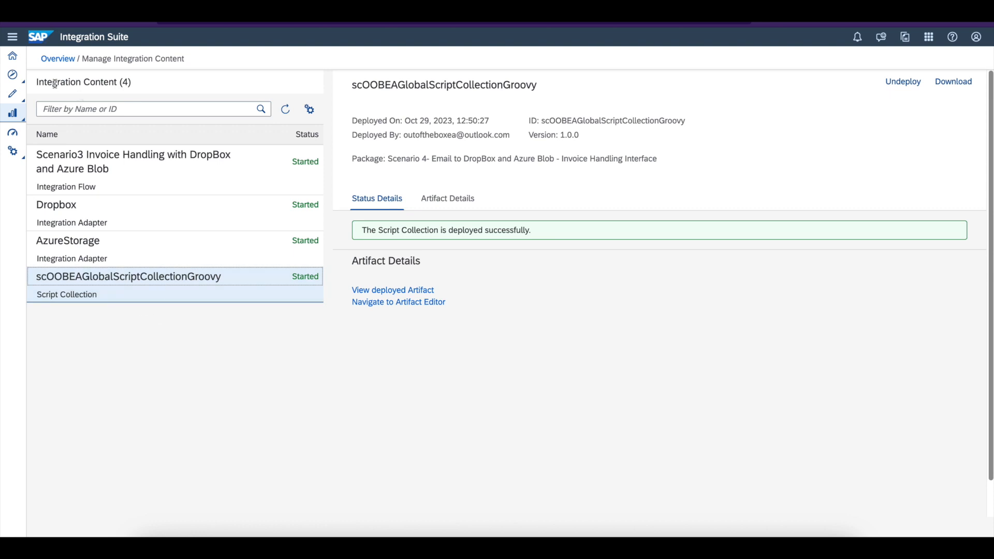
click(82, 155)
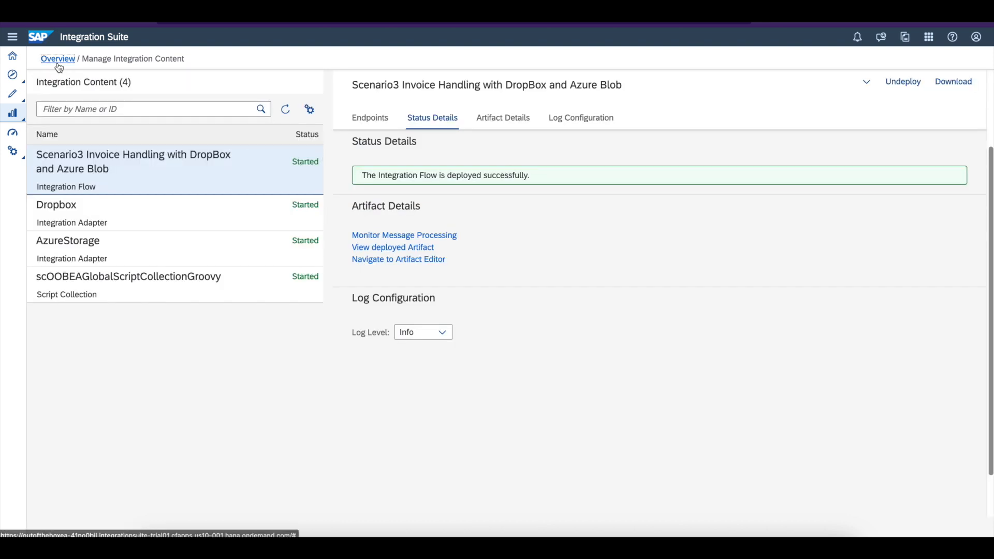
click(57, 60)
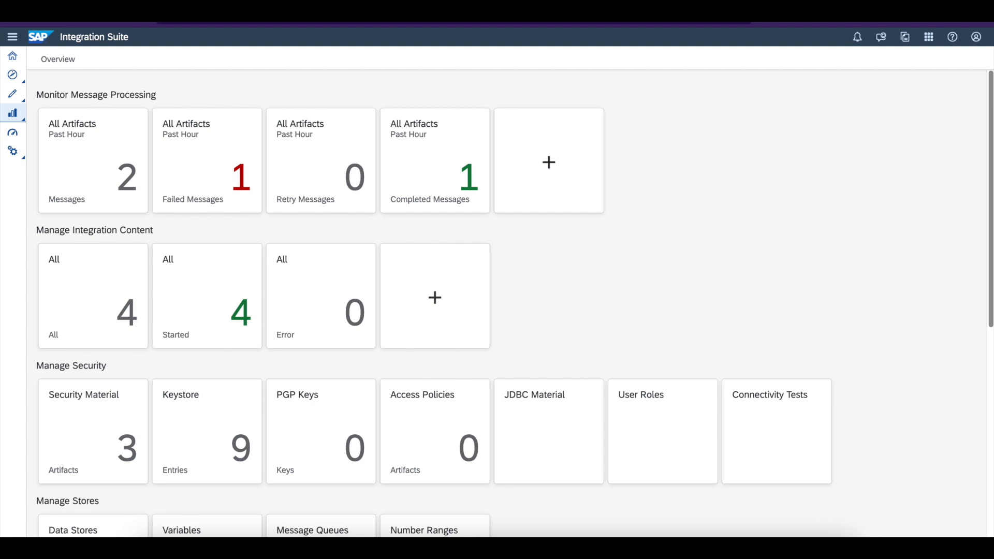
- Open Gmail in a new browser tab
key(super+t)
text(gmail)
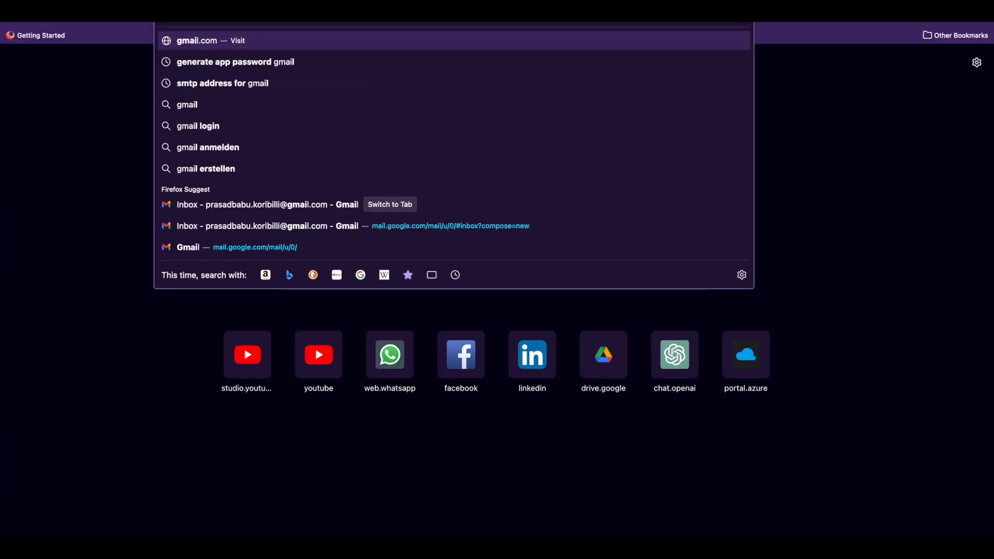
key(Return)
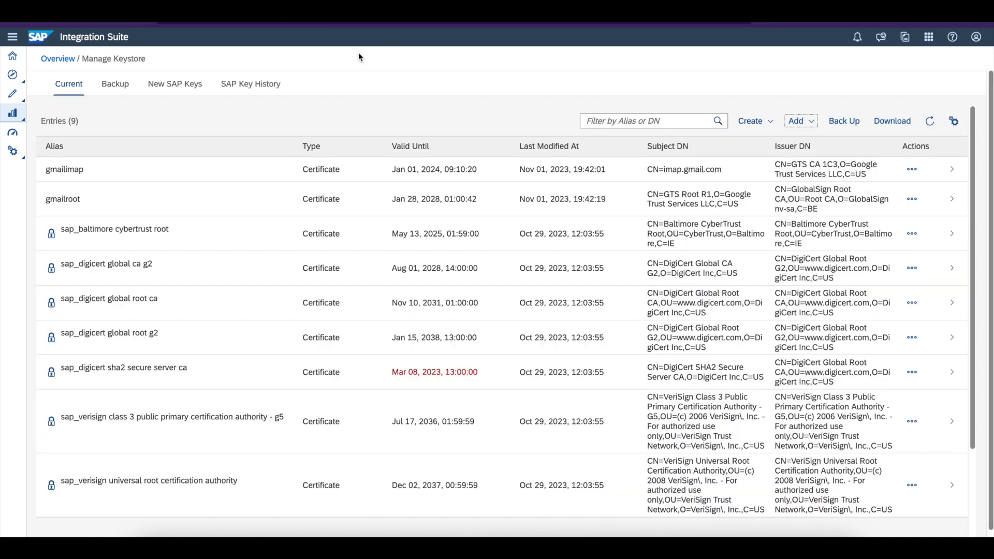
- Open the Scenario3 Invoice Handling with DropBox and Azure Blob flow from the recent artifacts and select its sender Mail channel
click(13, 94)
click(40, 112)
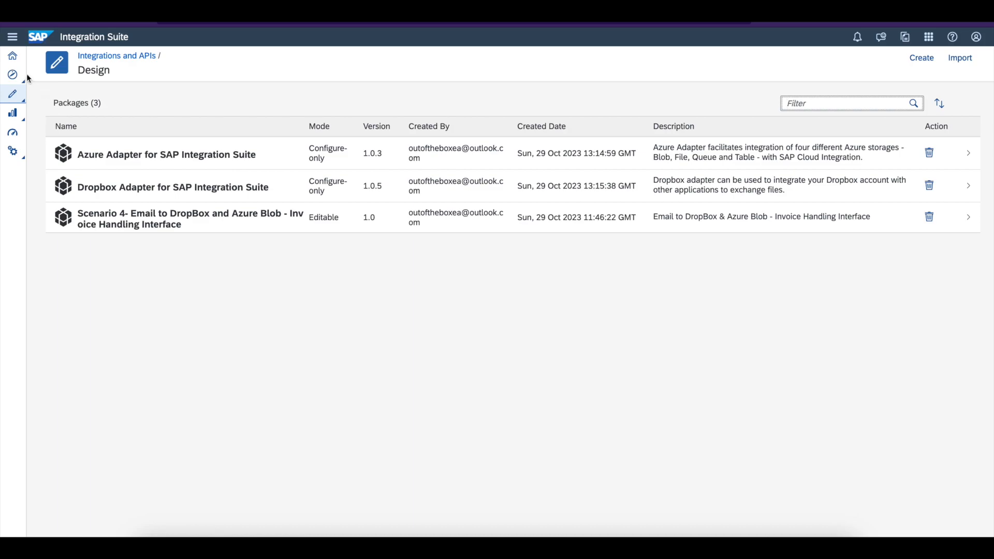
click(21, 60)
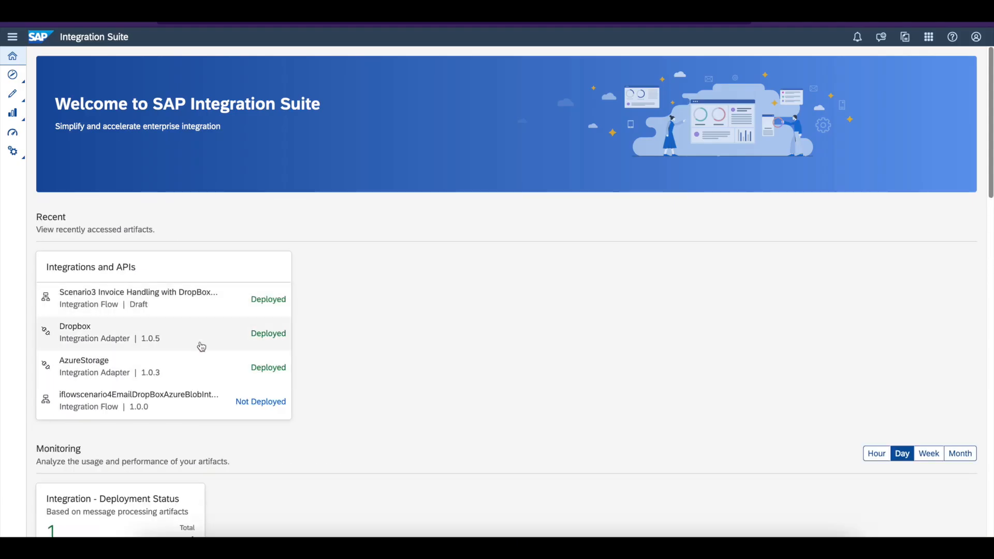
click(192, 303)
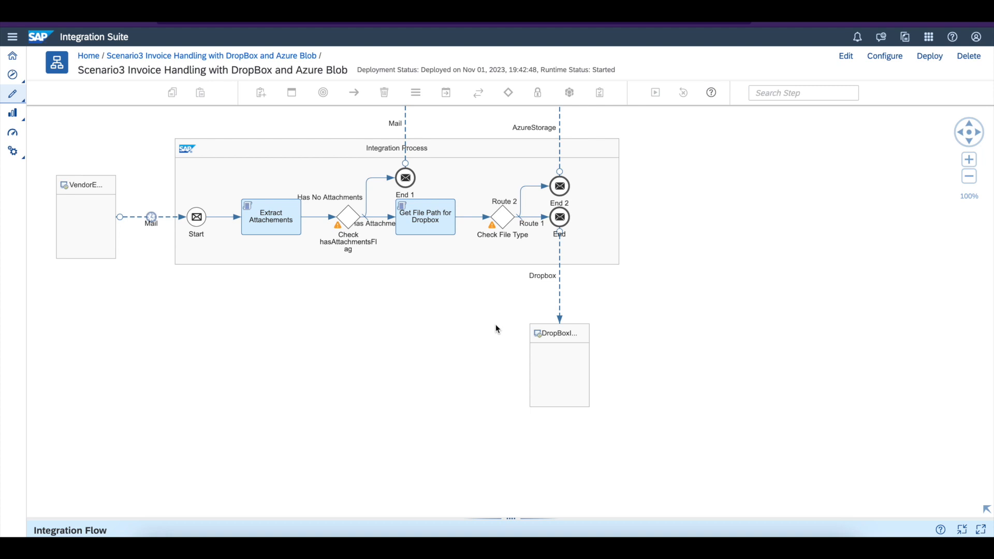
click(969, 176)
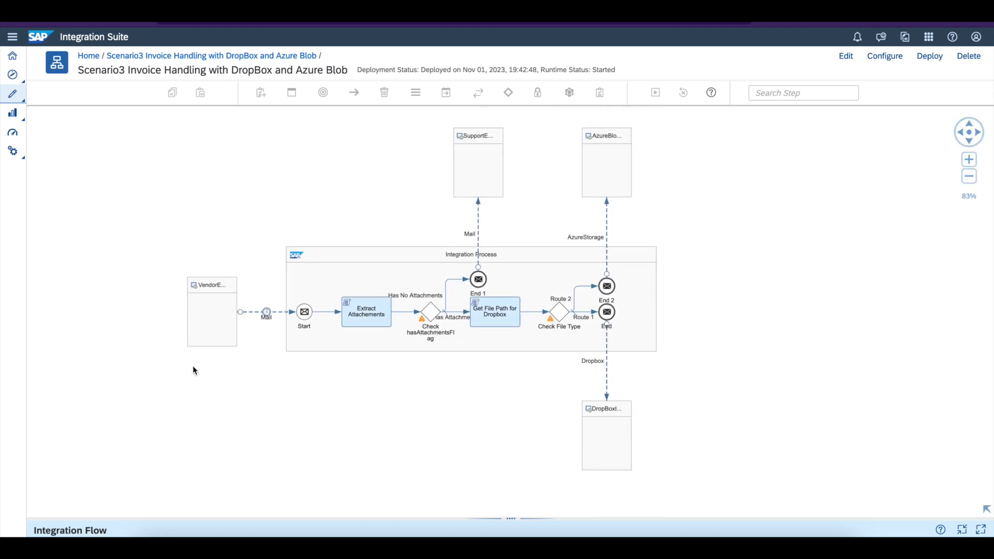
click(266, 312)
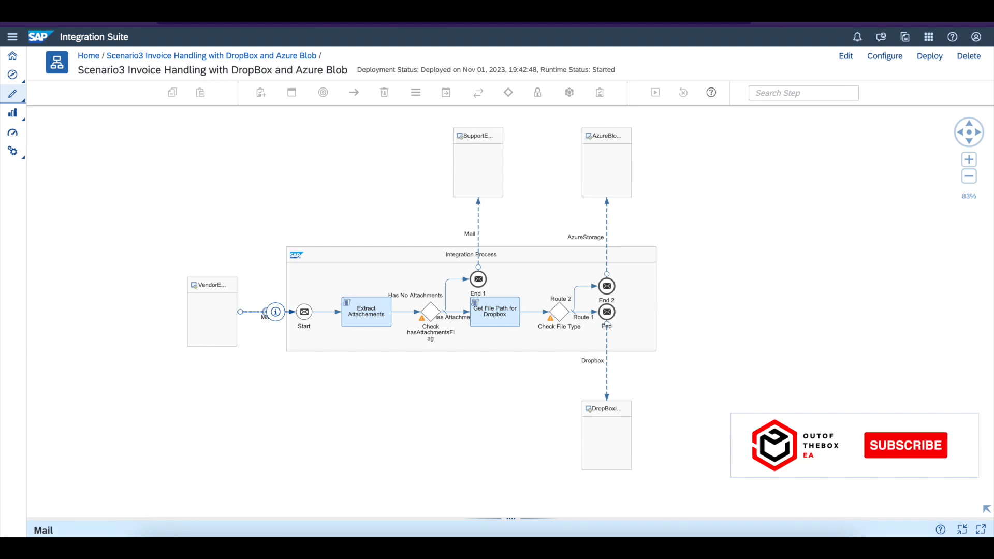
- Switch to the OutOfTheBox EA Gmail inbox and archive all of its primary emails
key(ctrl+Tab)
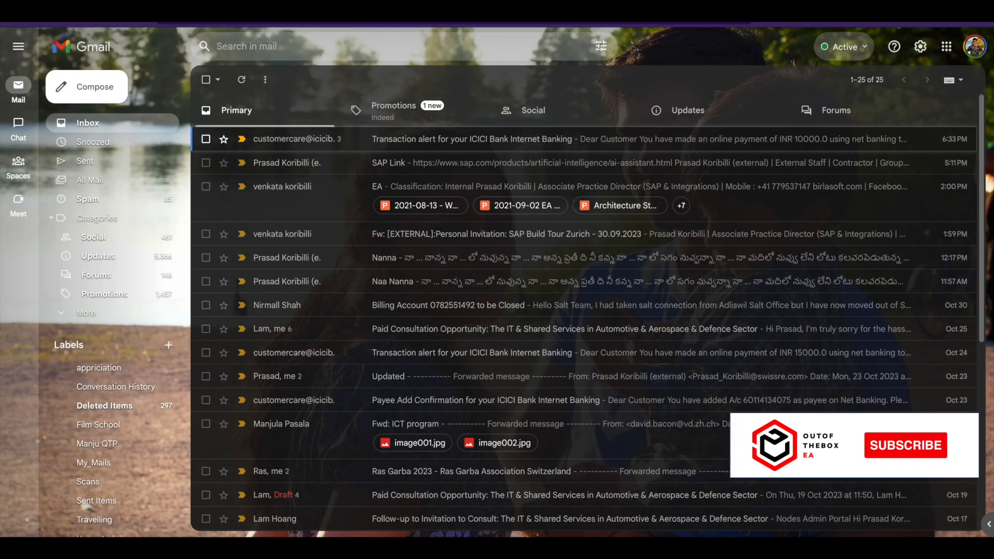
key(ctrl+Tab)
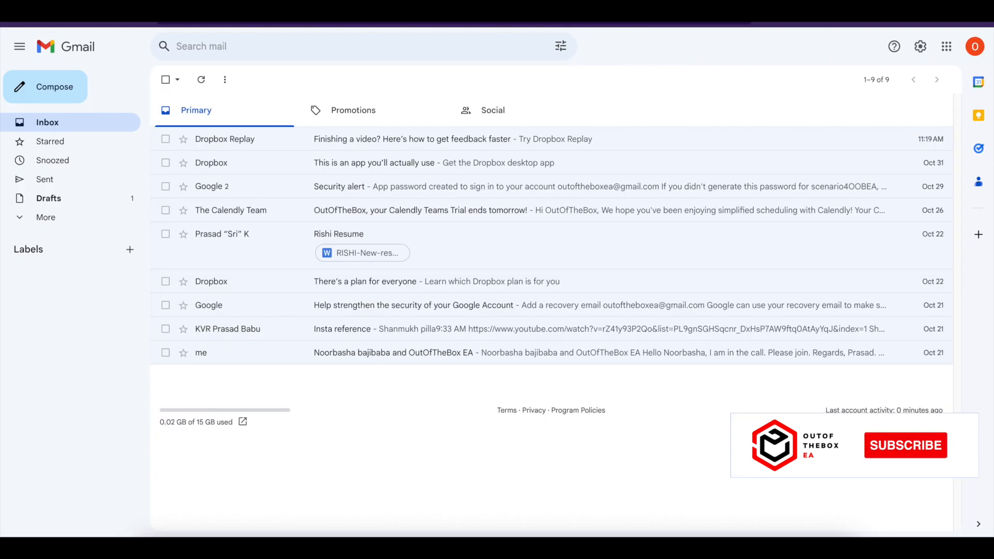
click(173, 83)
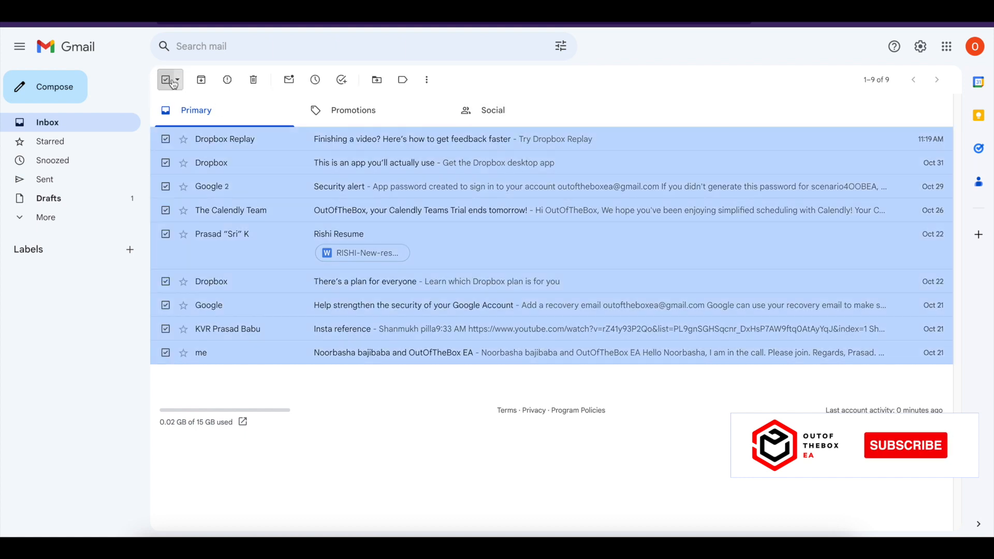
click(202, 82)
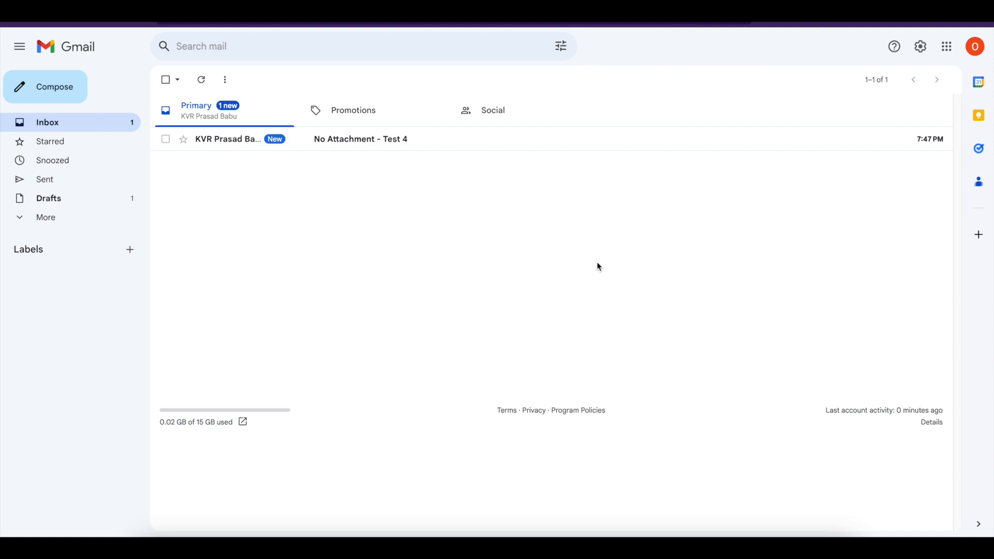
- Switch back to Integration Suite's monitoring overview and open the completed messages from the past hour
click(54, 21)
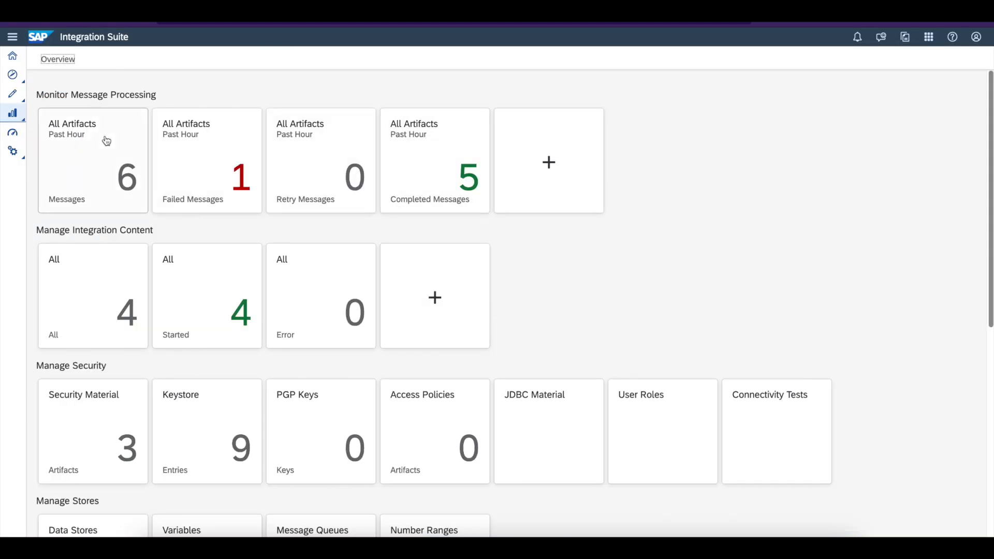
mouse_move(13, 113)
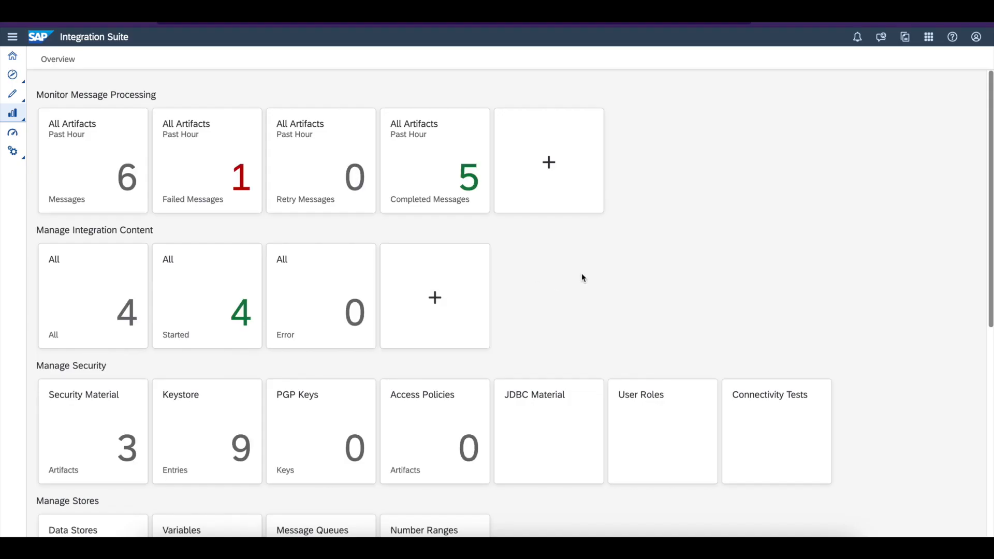
click(439, 168)
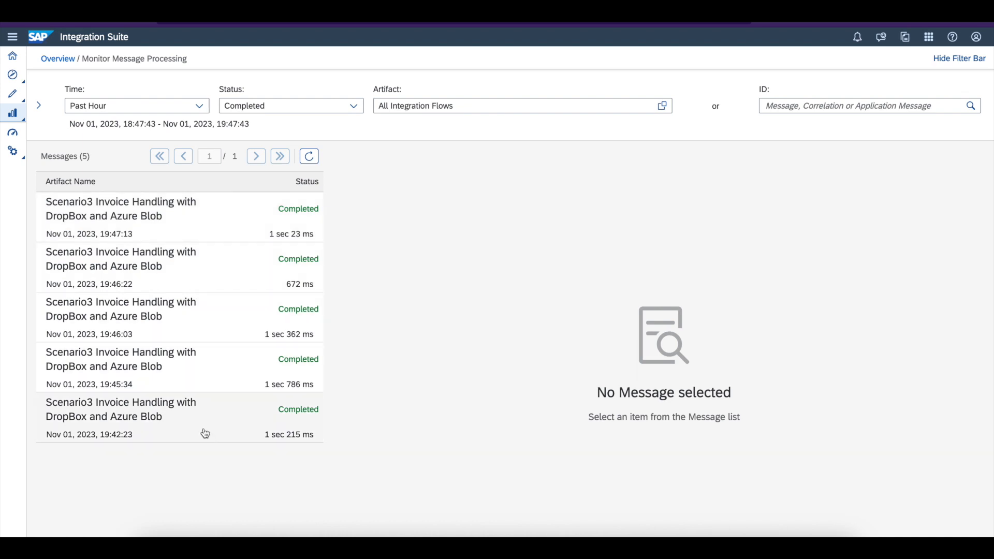
- Examine the processing status, properties and logs of each completed invoice handling message
click(196, 415)
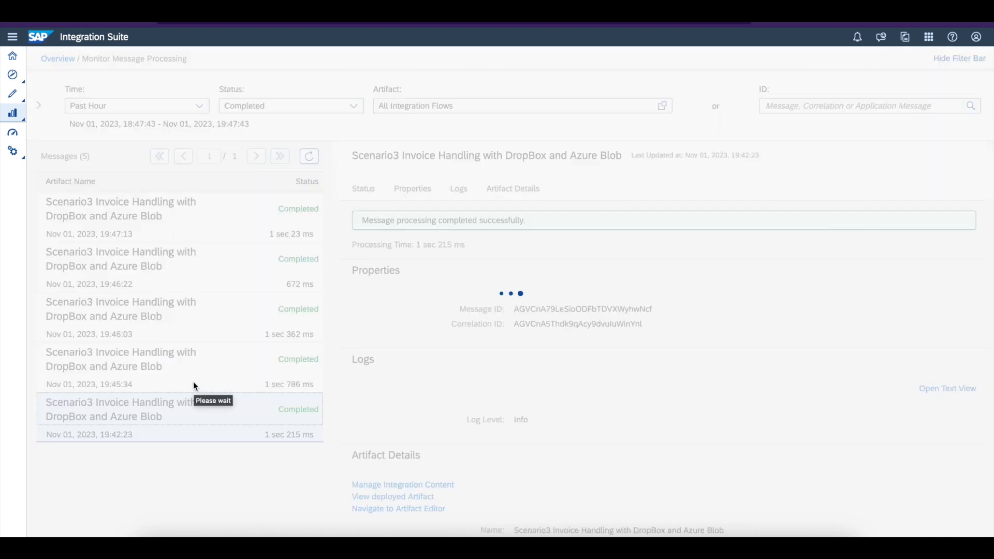
scroll(539, 395, down, 3)
scroll(540, 397, up, 3)
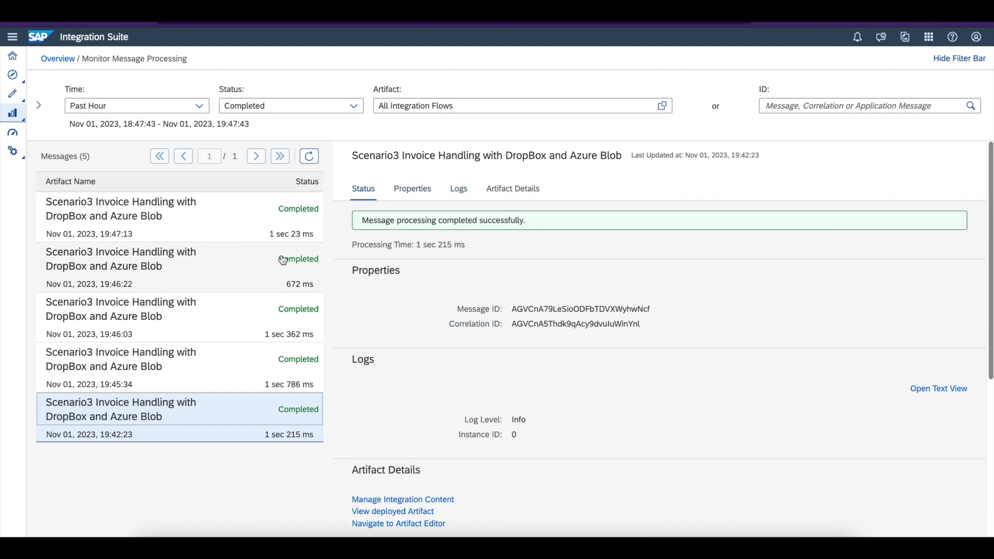
click(251, 232)
click(239, 269)
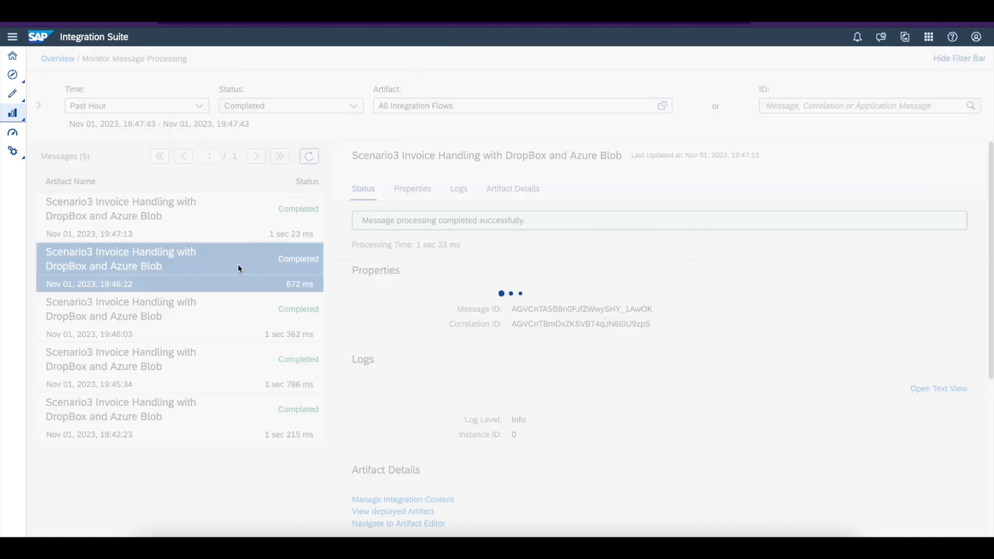
click(241, 320)
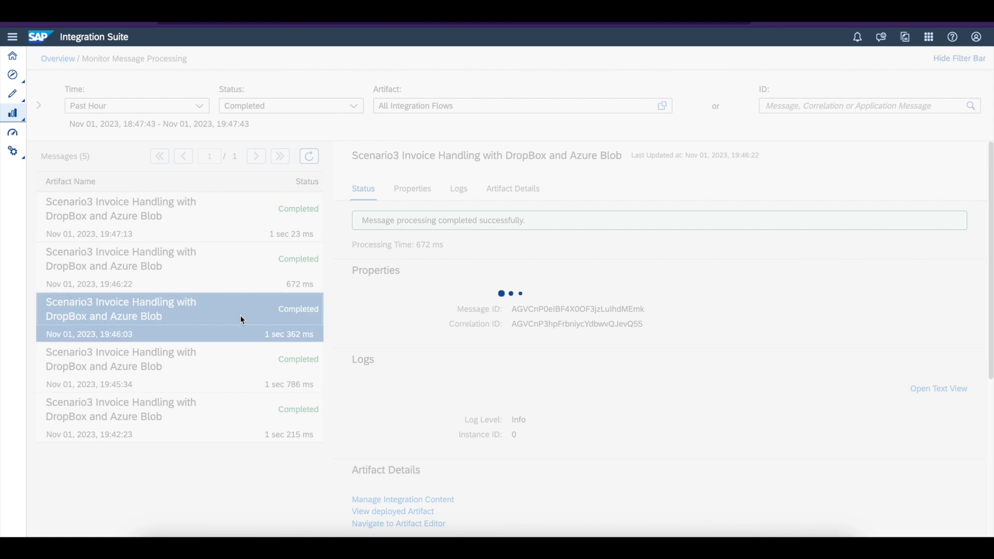
click(240, 362)
click(249, 418)
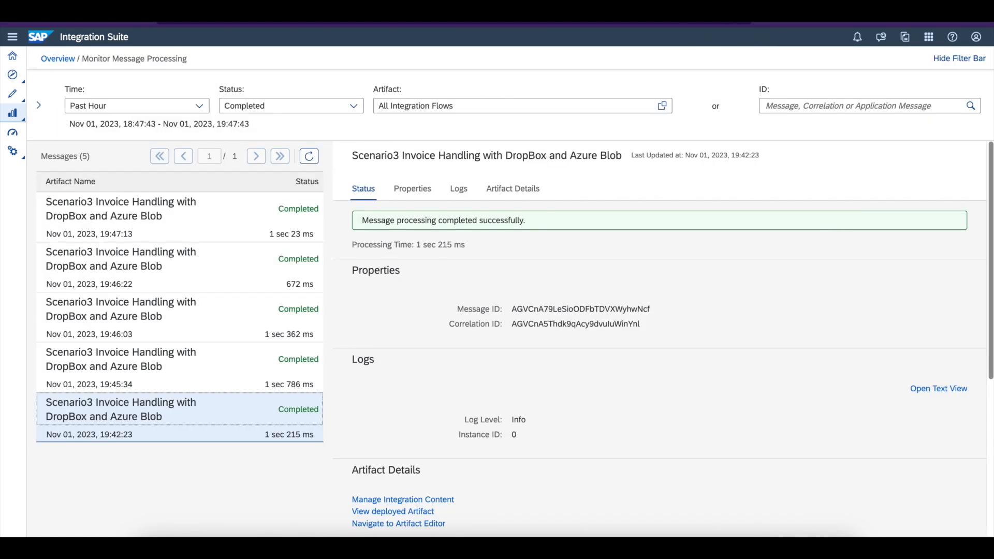
- Open Dropbox in a new browser tab, dismiss the upgrade offer, and open the inner OutOfTheBoxEADemo folder under Apps
key(super+t)
text(drop)
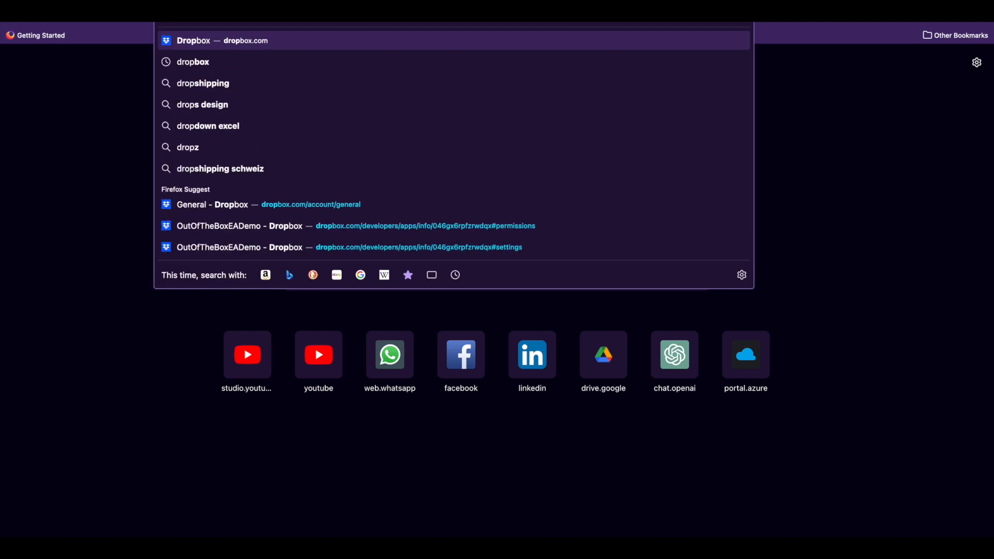
key(Return)
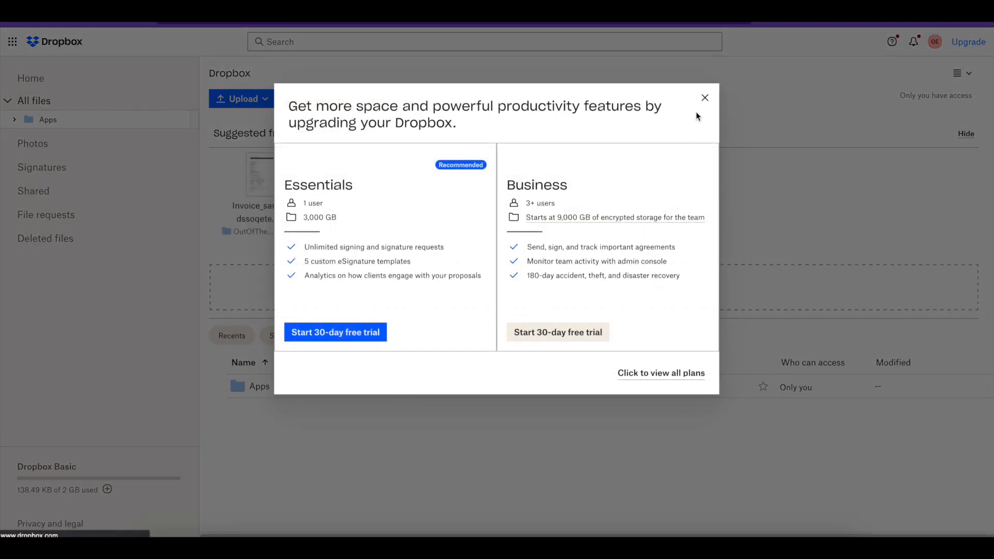
click(705, 97)
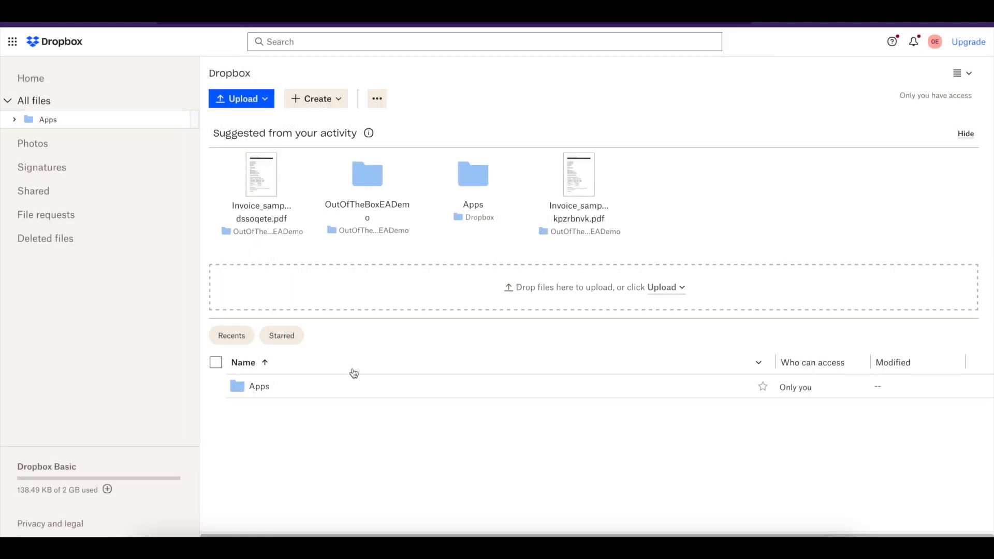
click(14, 120)
click(29, 134)
click(53, 153)
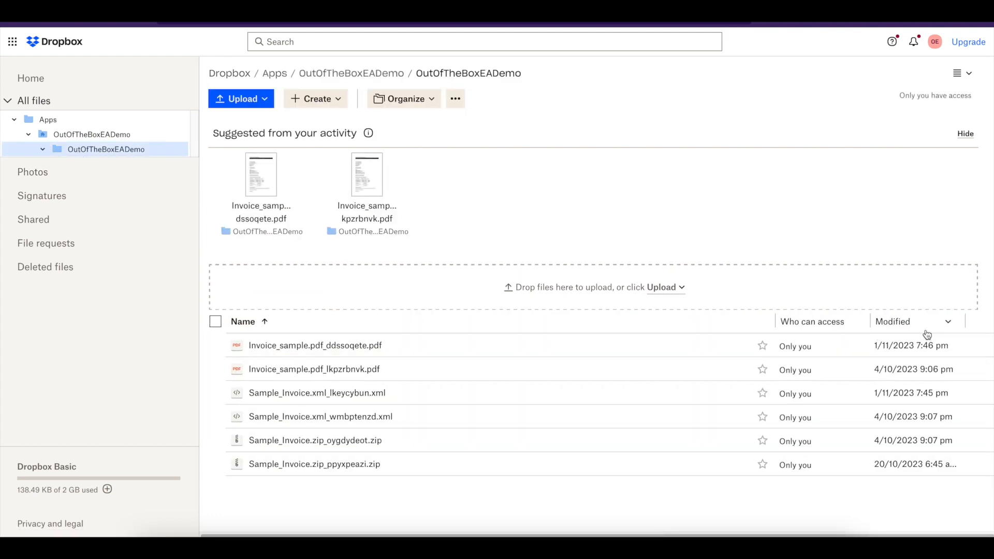
- Hide the Who can access column and sort the OutOfTheBoxEADemo files by modified date, newest first
click(949, 323)
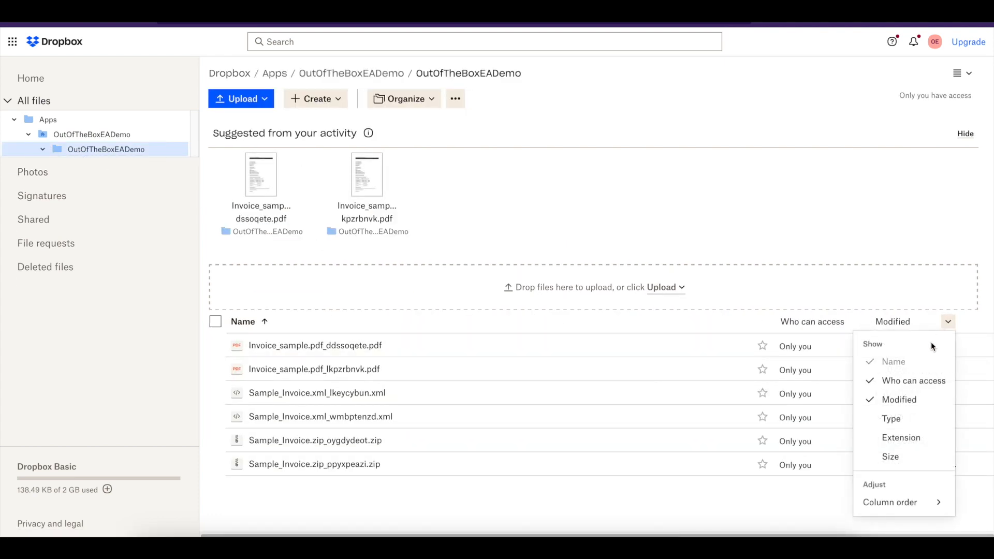
click(902, 381)
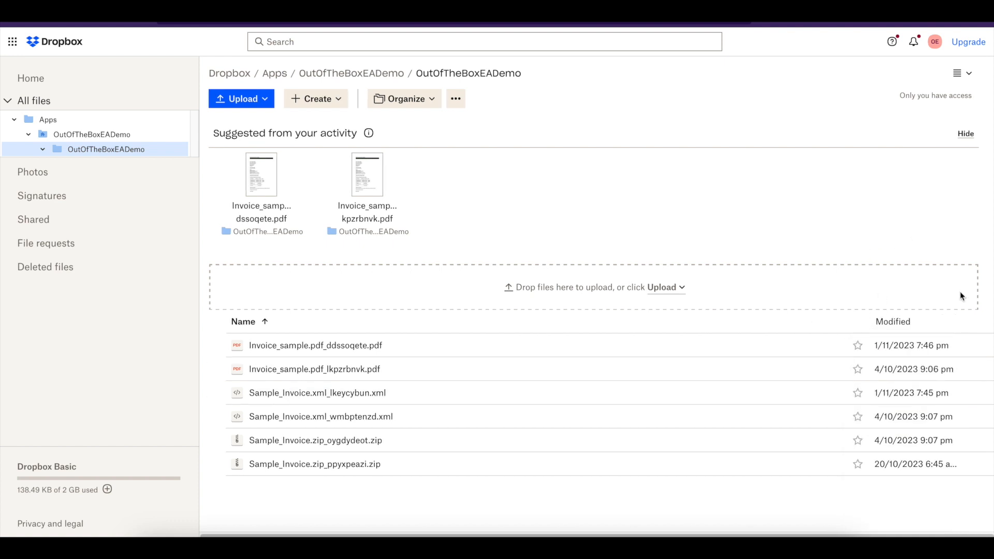
click(903, 325)
click(902, 326)
click(902, 325)
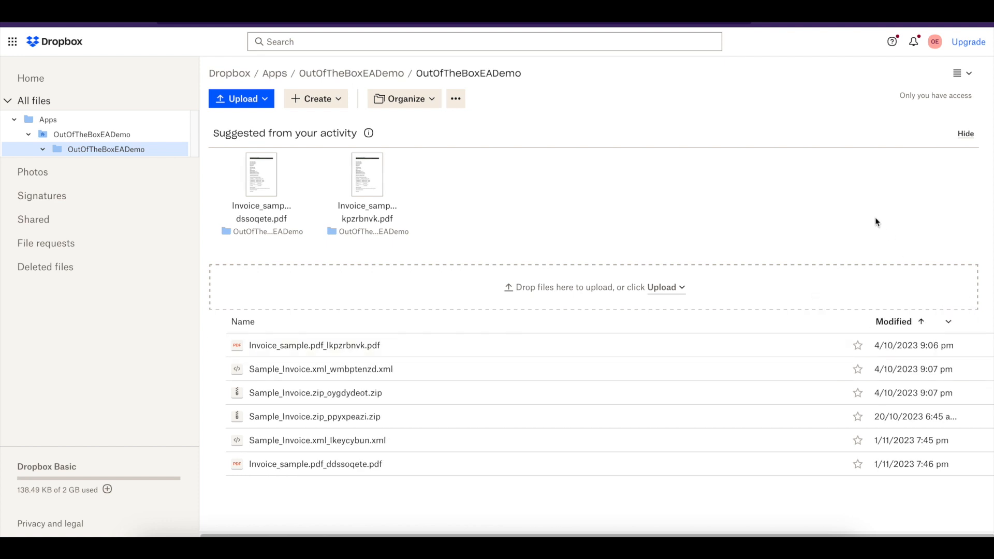
click(914, 324)
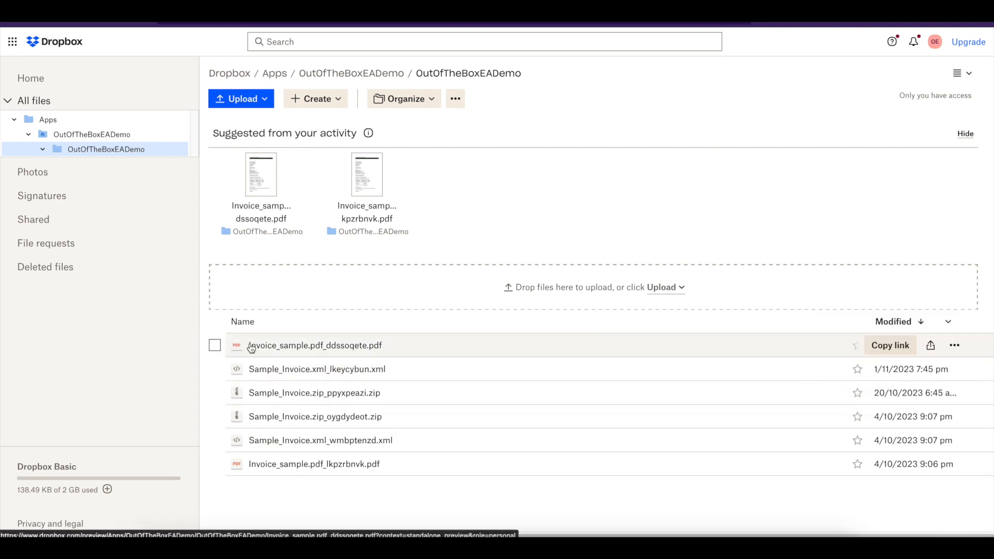
- Select the two newest delivered files, Invoice_sample.pdf_ddssoqete.pdf and Sample_Invoice.xml_lkeycybun.xml, in the OutOfTheBoxEADemo folder
click(214, 345)
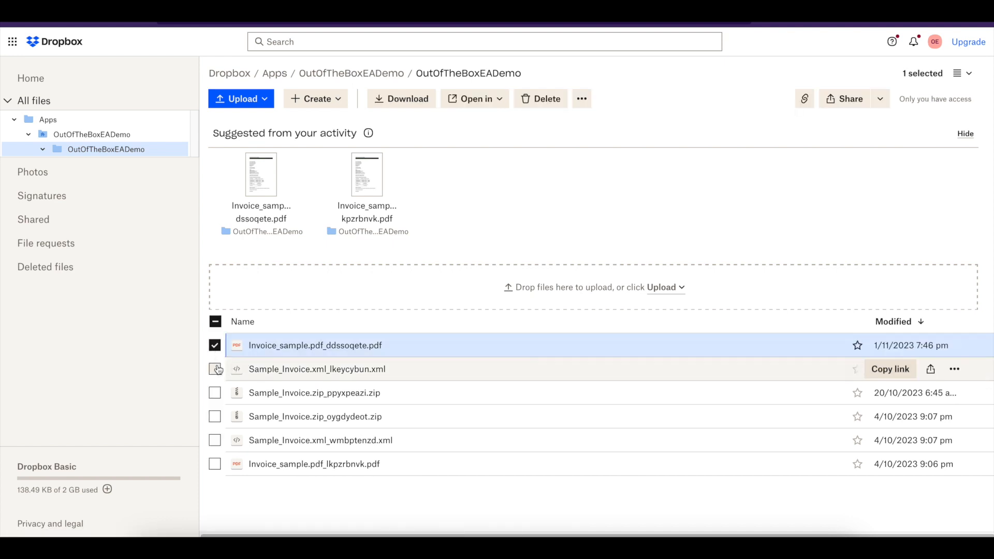
click(215, 370)
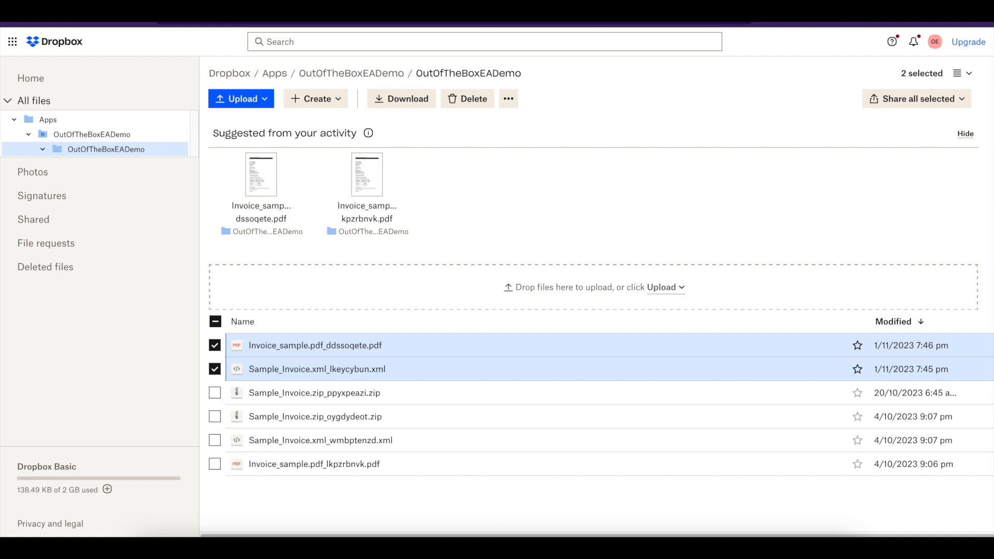
- Open the Azure portal in a new browser tab and open the saoutoftheboxeademo4 storage account from its home page
key(super+t)
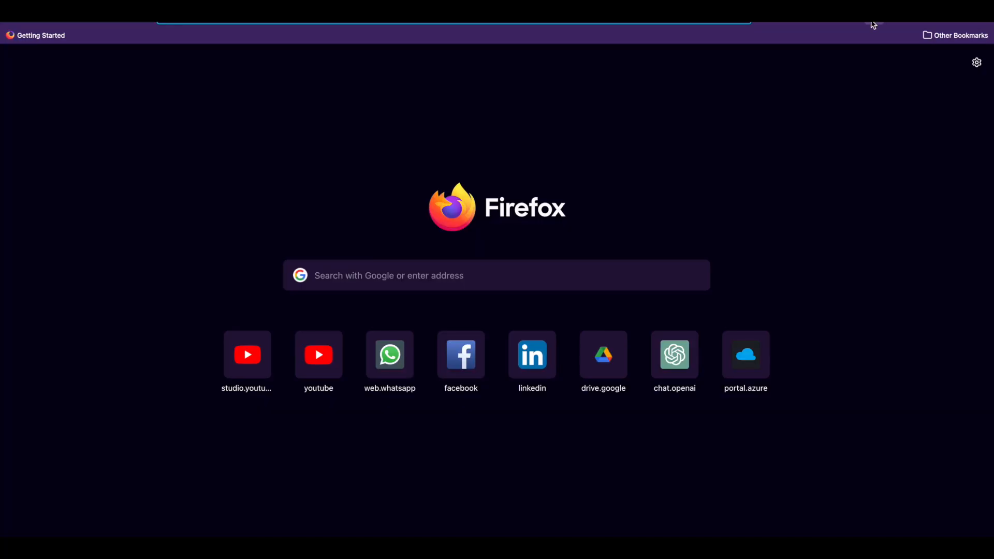
text(p)
key(Return)
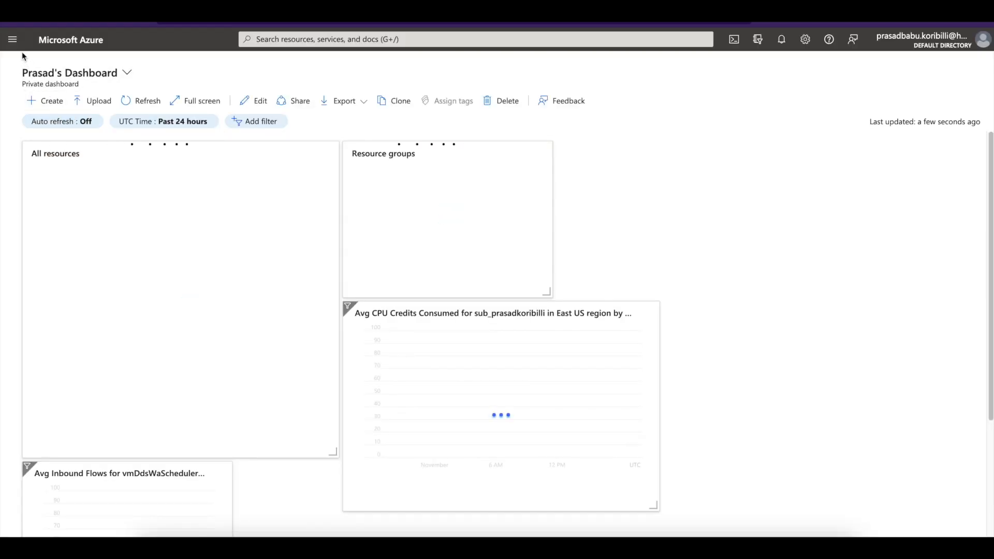
click(14, 44)
click(29, 79)
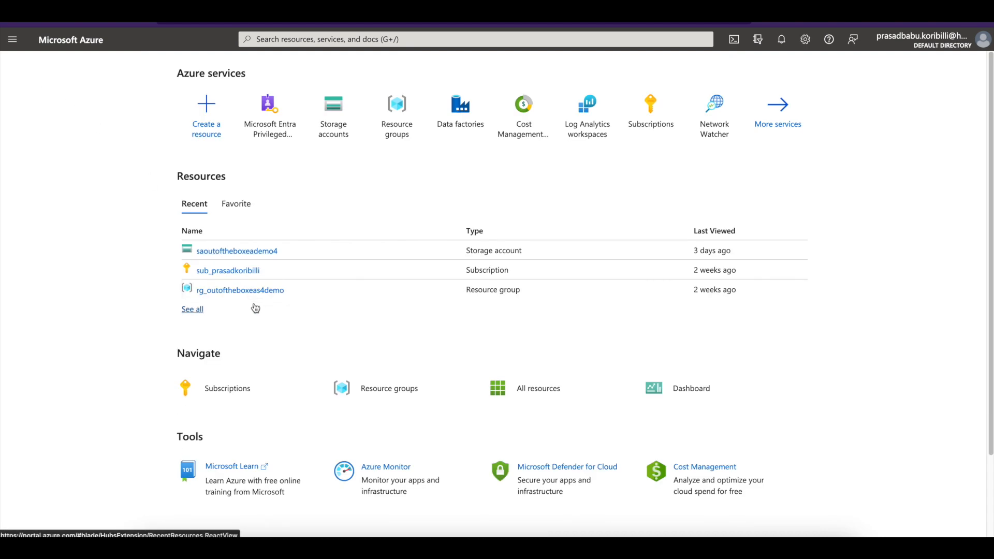
click(205, 251)
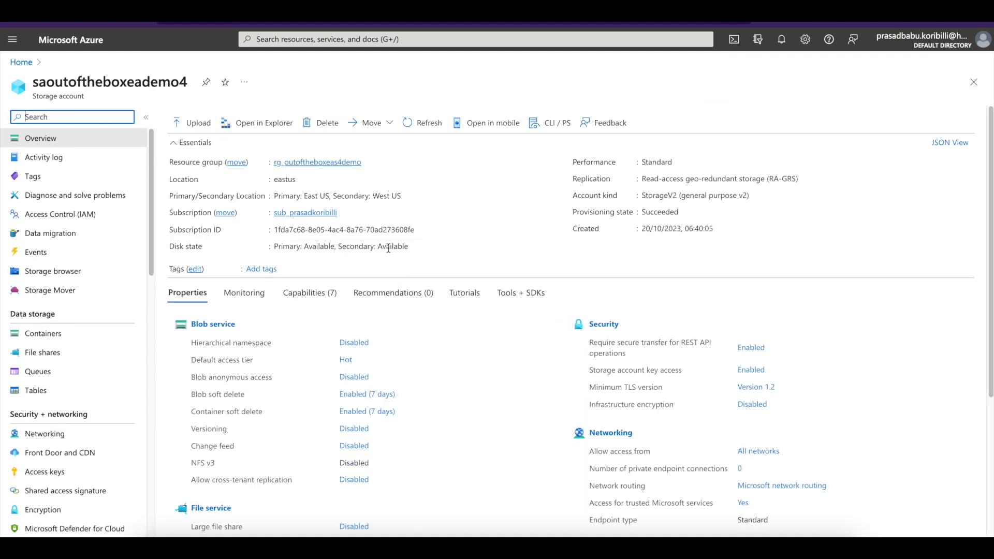
- Open the OutOfTheBoxEADemo folder inside the storage account's scenario4 container
click(52, 333)
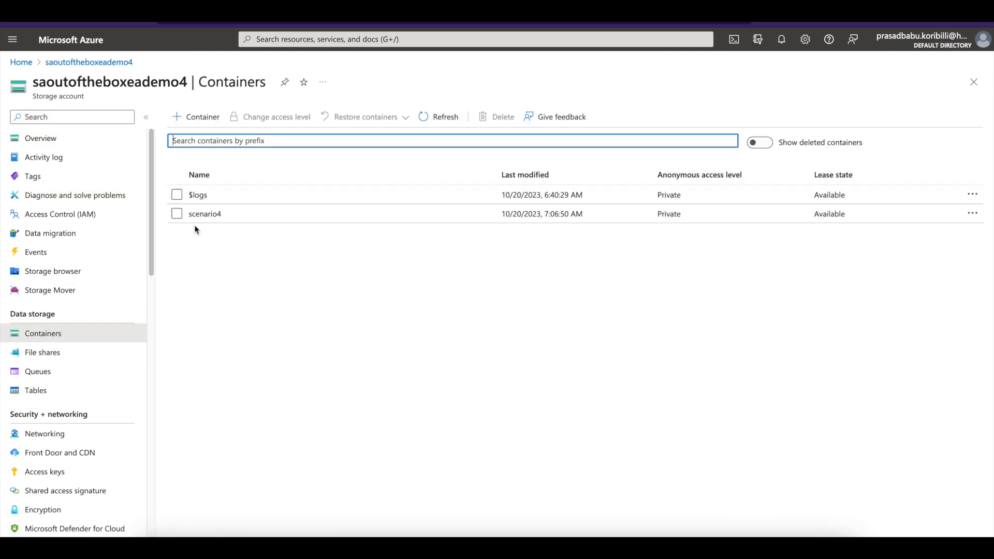
click(200, 215)
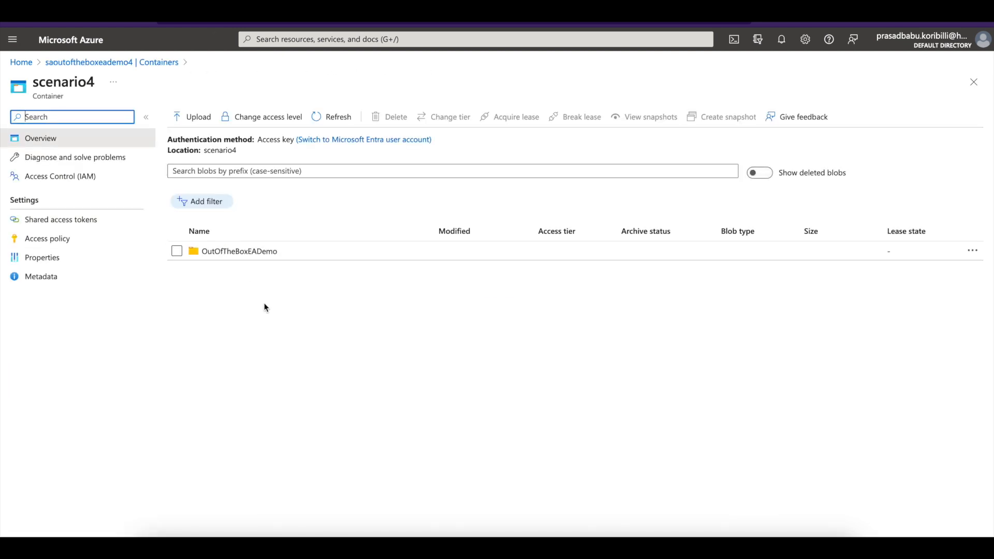
click(234, 252)
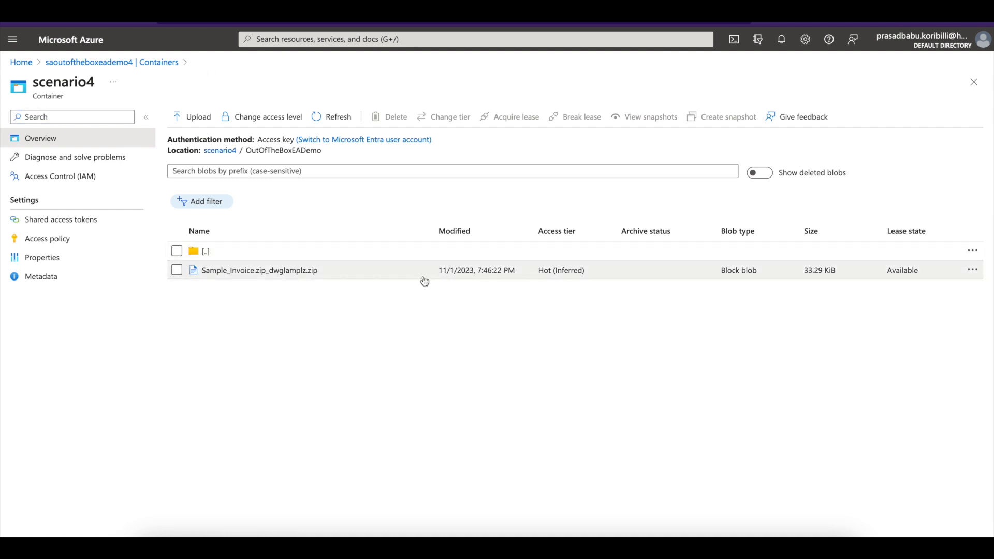
- Examine the properties of the blob Sample_Invoice.zip_dwglamplz.zip, including its modified and creation times, and close its details
click(276, 277)
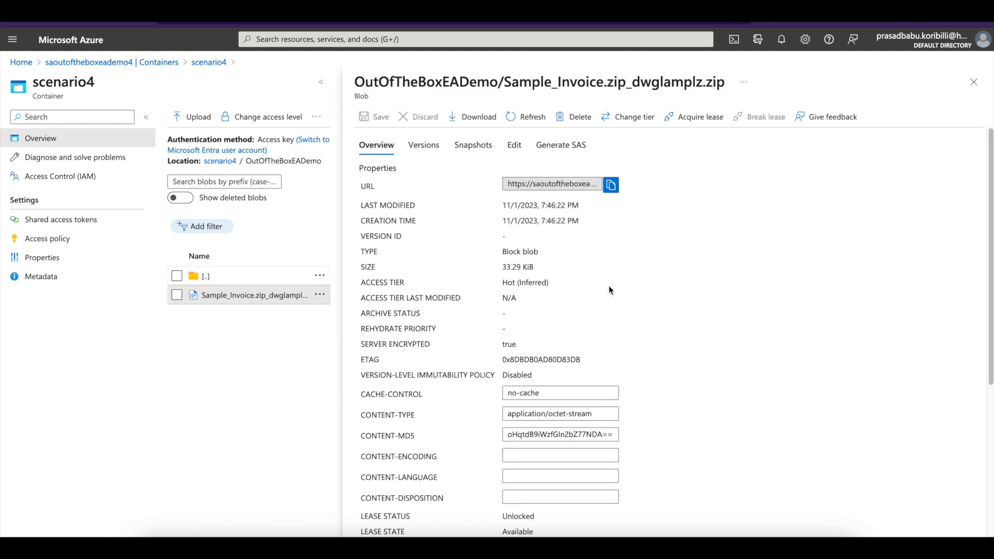
drag(494, 207, 601, 226)
click(586, 266)
click(973, 82)
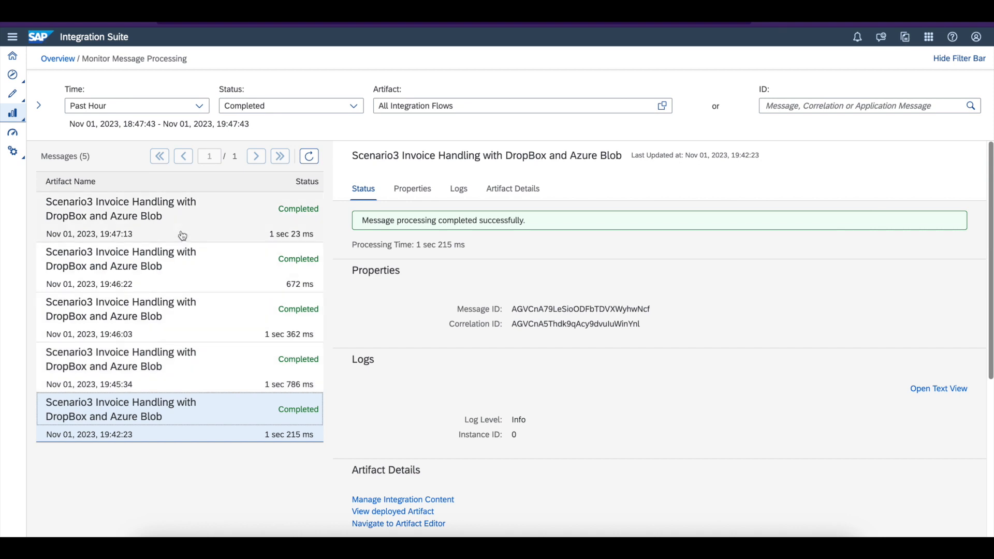
- Select the newest completed message in Integration Suite's monitoring, and switch Gmail to the support mailbox account
click(182, 233)
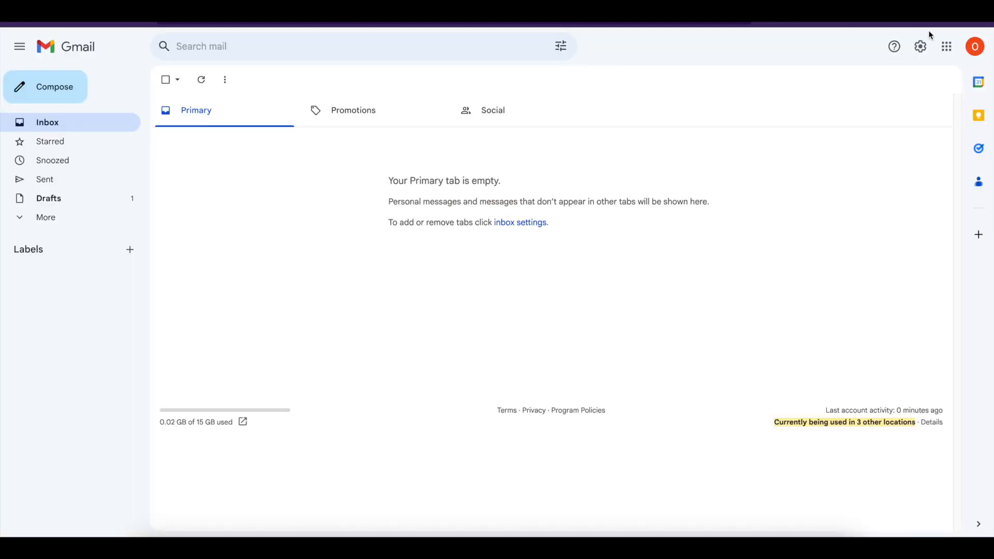
click(976, 46)
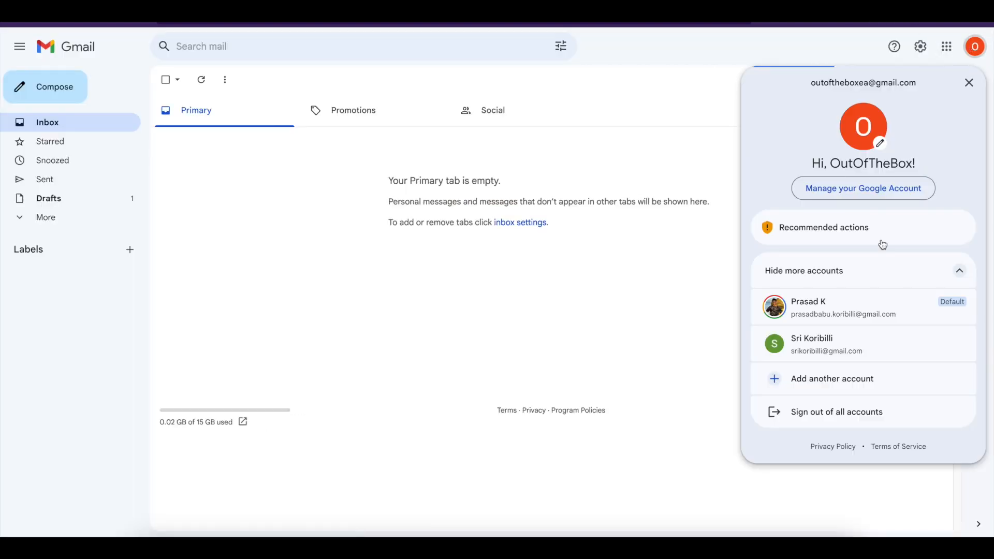
click(826, 348)
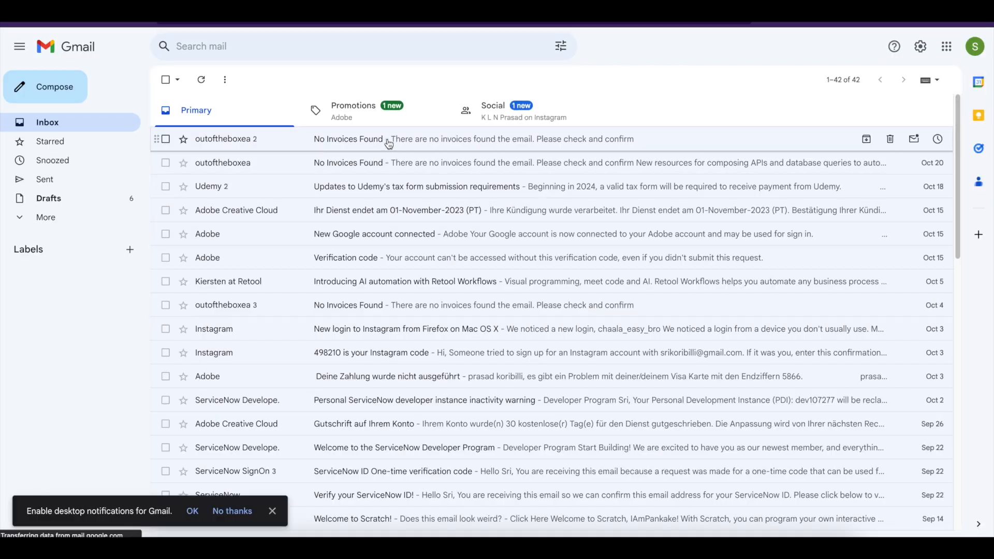
- Open the newest "No Invoices Found" email, expand its trimmed content and highlight the notification text
click(387, 140)
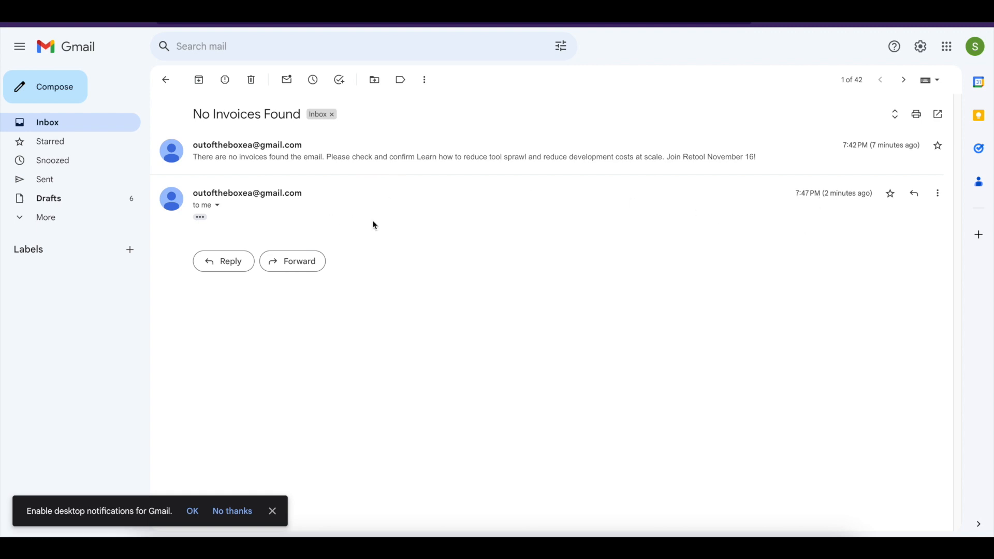
click(200, 218)
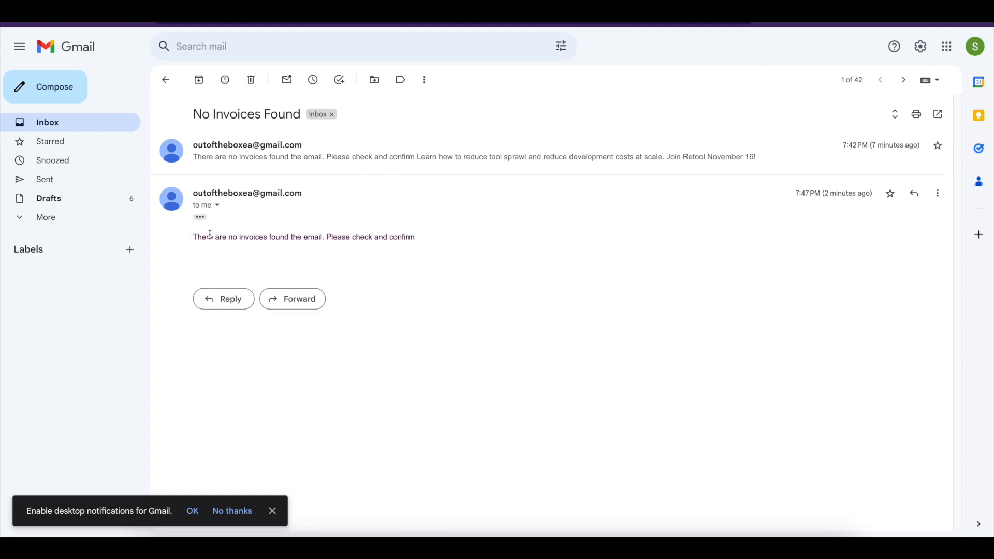
drag(195, 236, 244, 248)
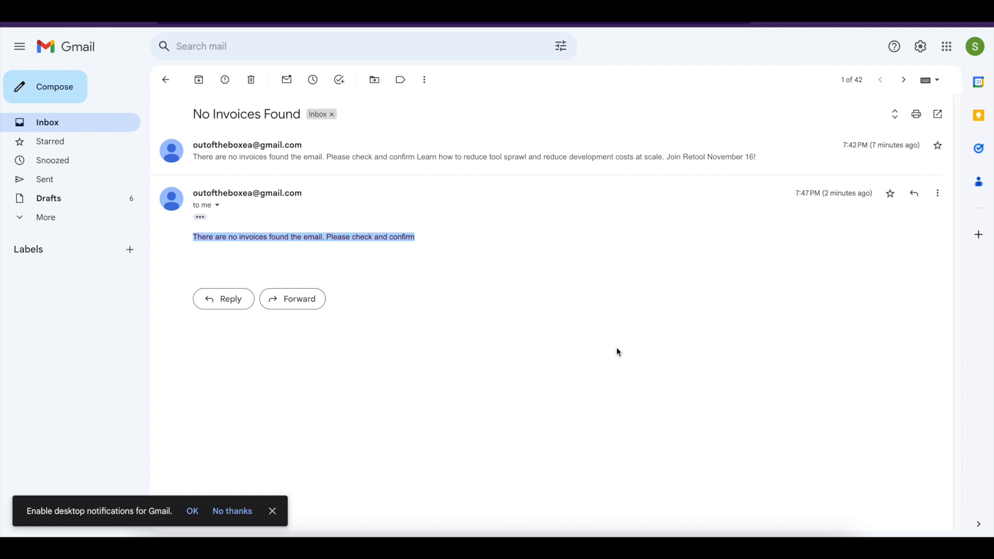
- Return to the Scenario3 invoice handling integration flow in Integration Suite and review its vendor sender, support, Azure Blob and Dropbox receivers, and Extract Attachements script
click(933, 12)
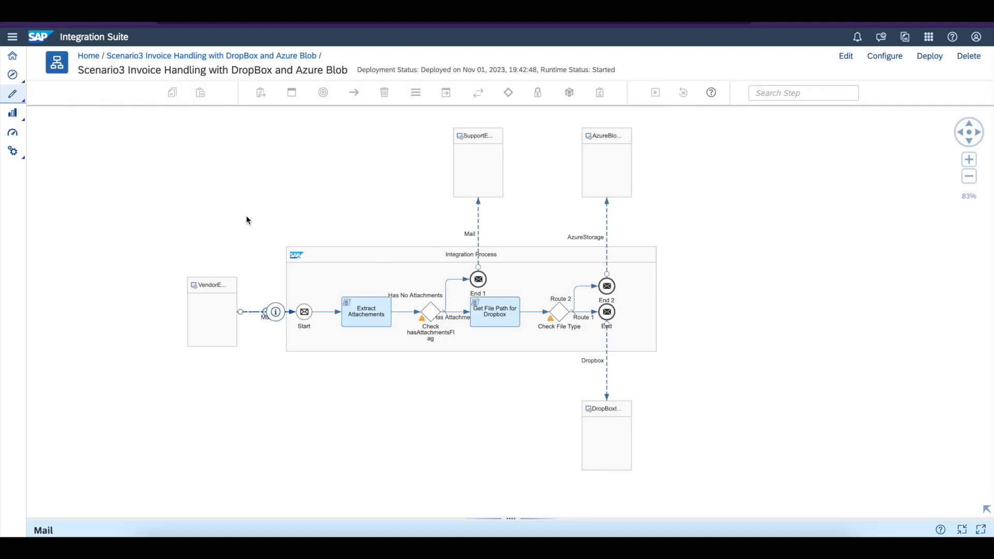
click(286, 231)
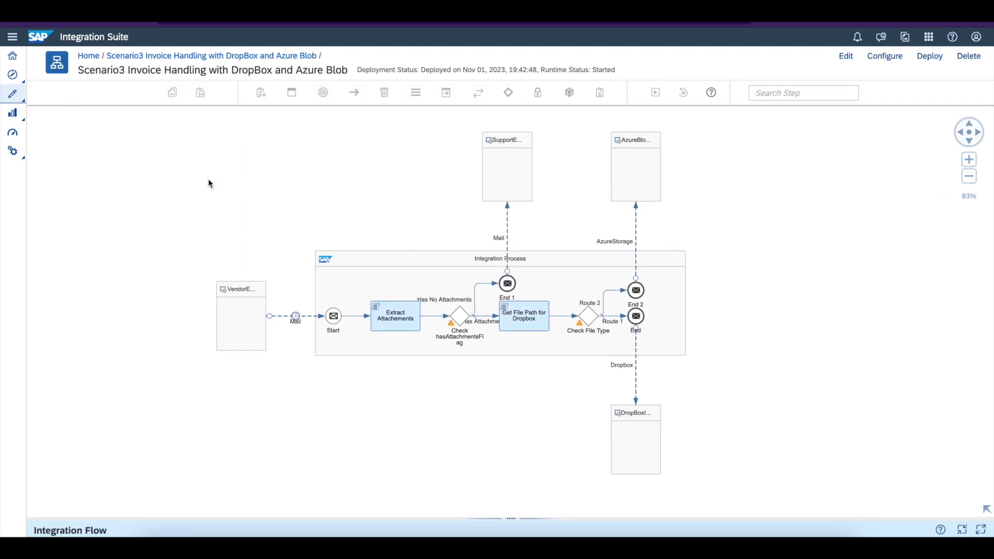
click(972, 162)
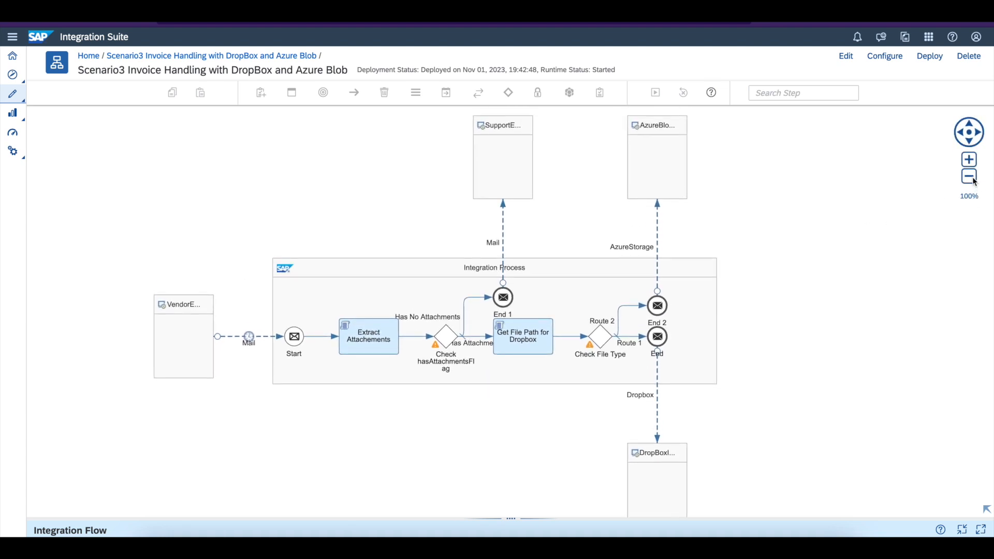
click(974, 179)
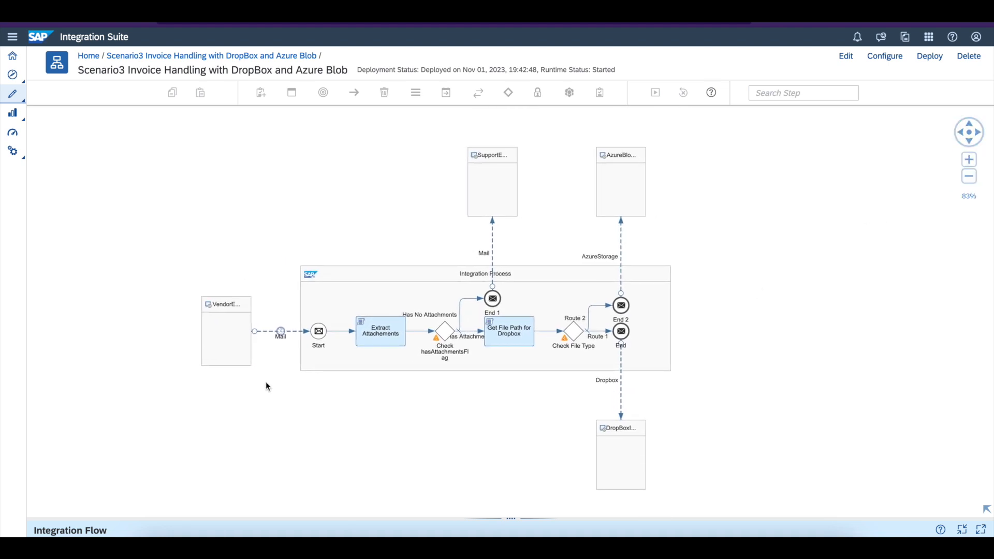
click(221, 324)
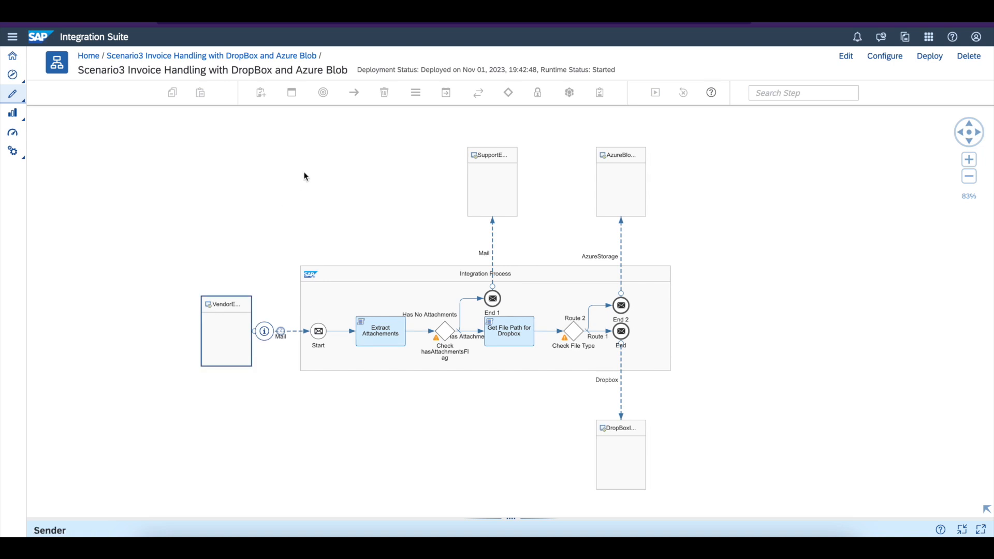
click(481, 187)
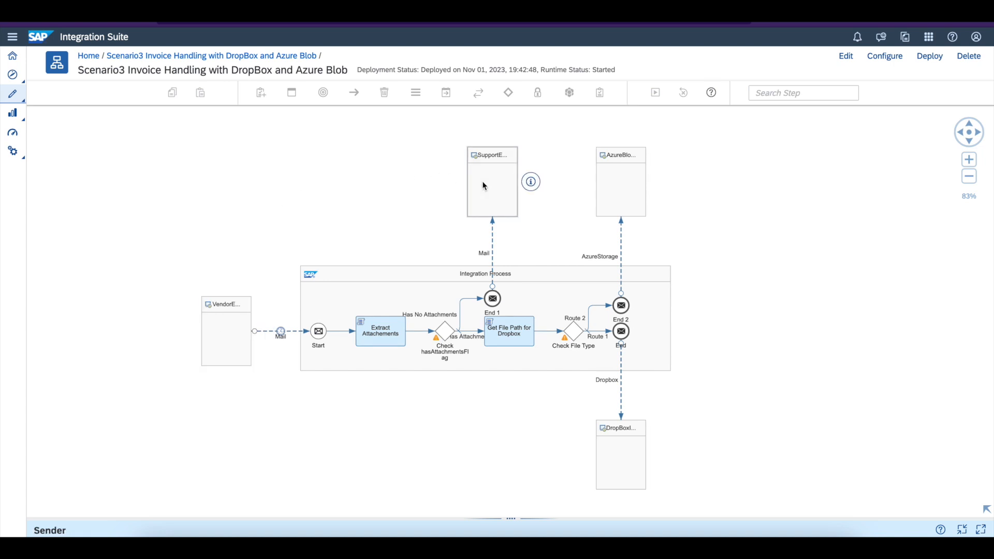
click(611, 177)
click(632, 474)
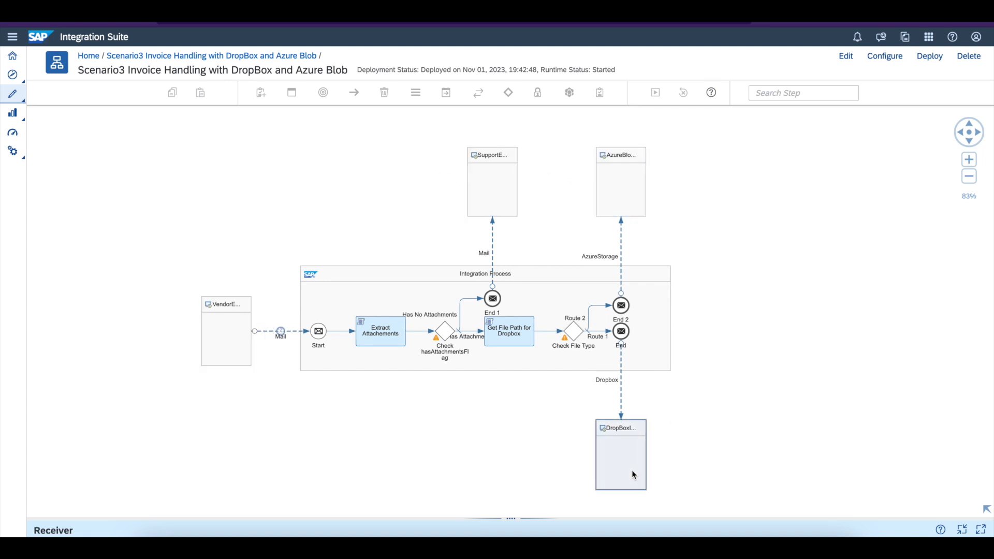
click(390, 340)
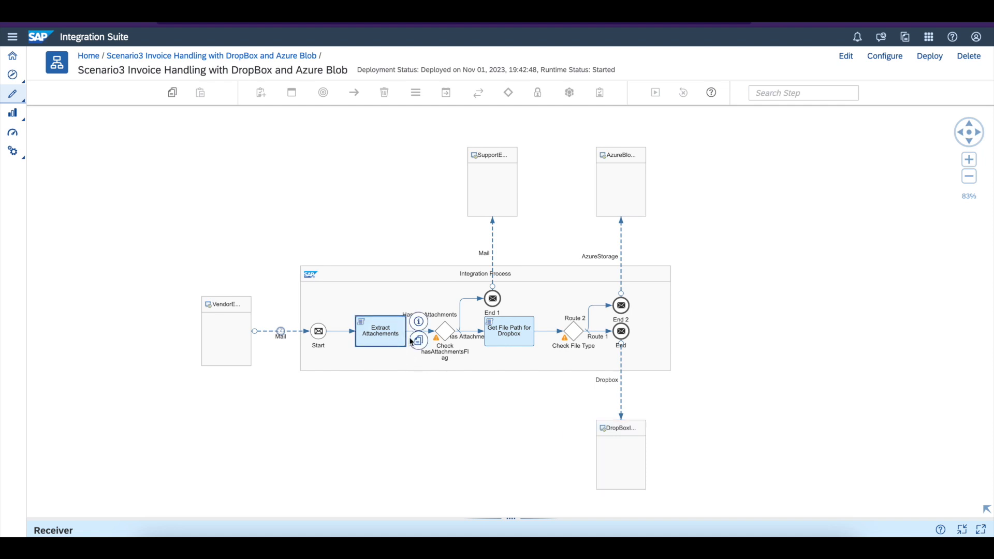
click(879, 460)
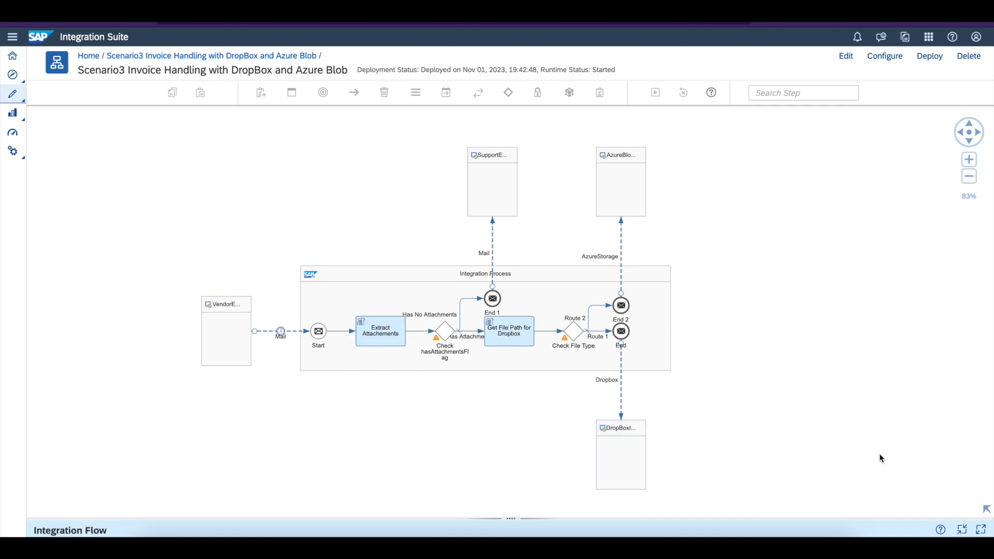
drag(879, 459, 879, 448)
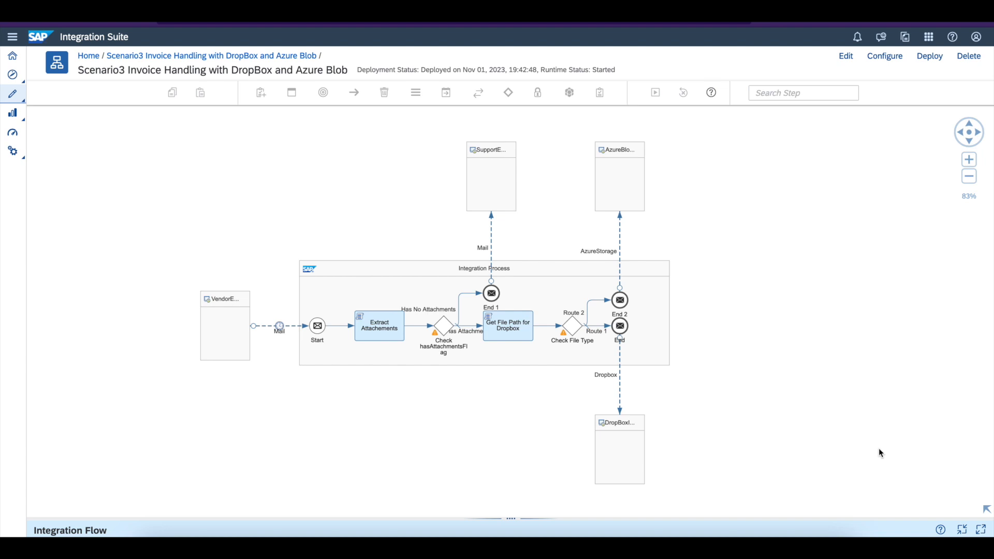